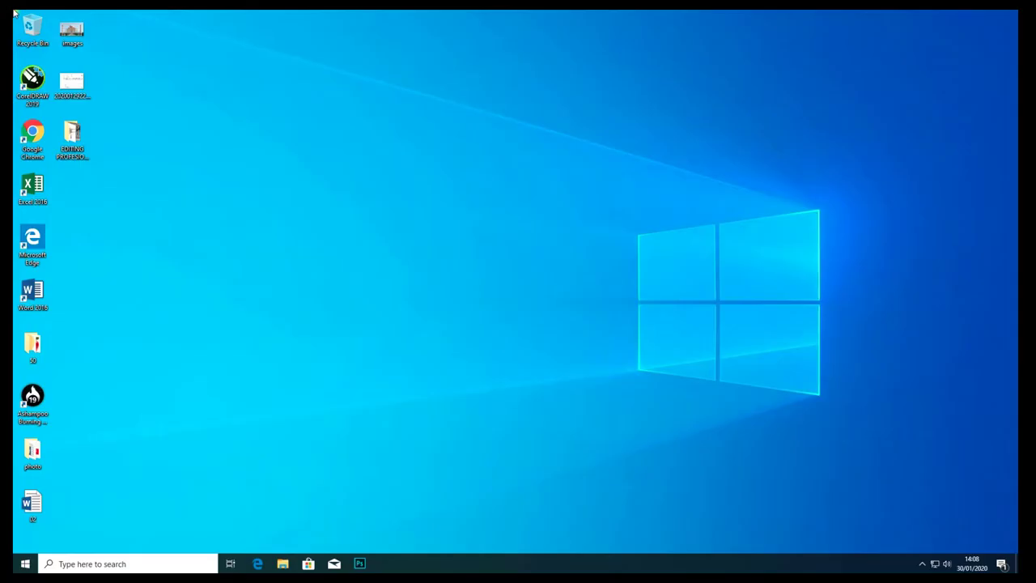
- Briefly show and hide Photoshop from the taskbar, then open the desktop's EDITING PROFESIONAL folder
click(359, 563)
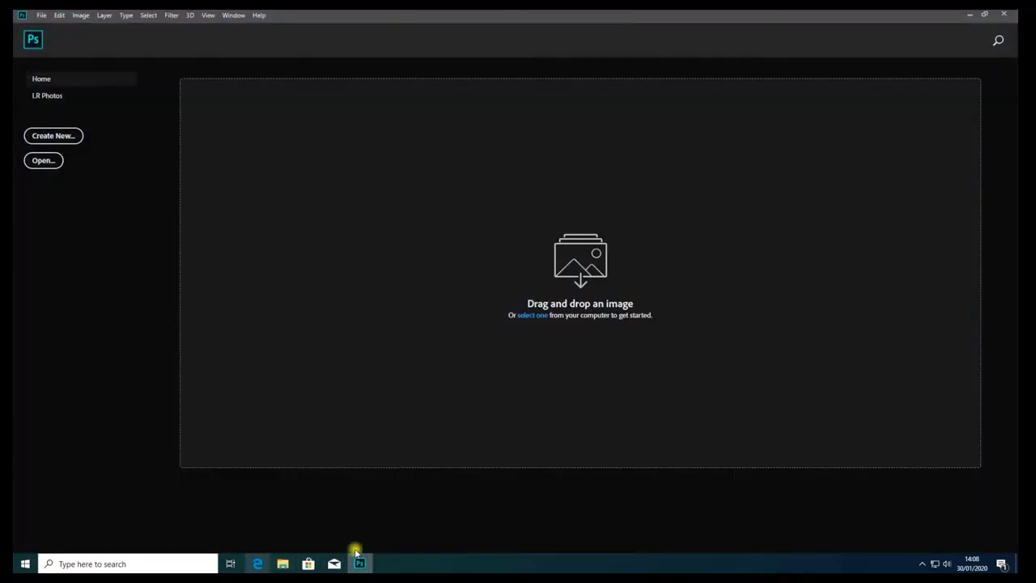
click(359, 564)
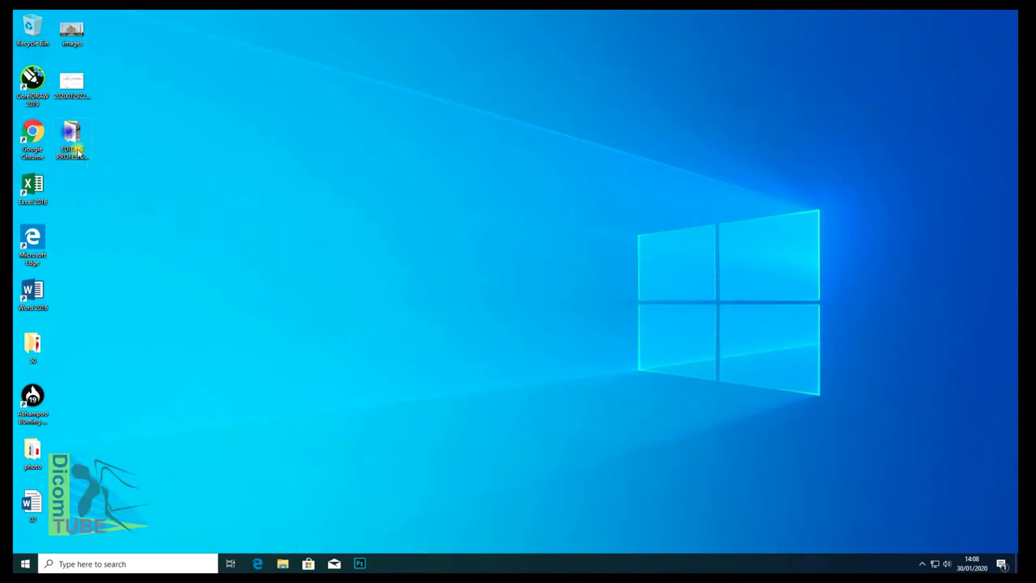
double_click(79, 151)
- Maximize the EDITING PROFESIONAL folder and drag RUMPUT.jpg into Photoshop to open it
click(815, 85)
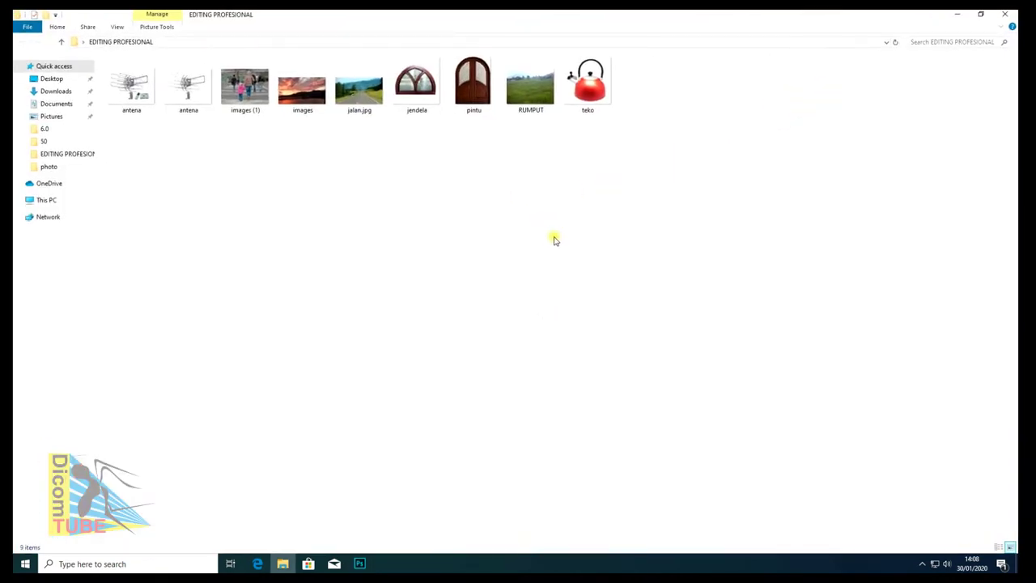
click(922, 561)
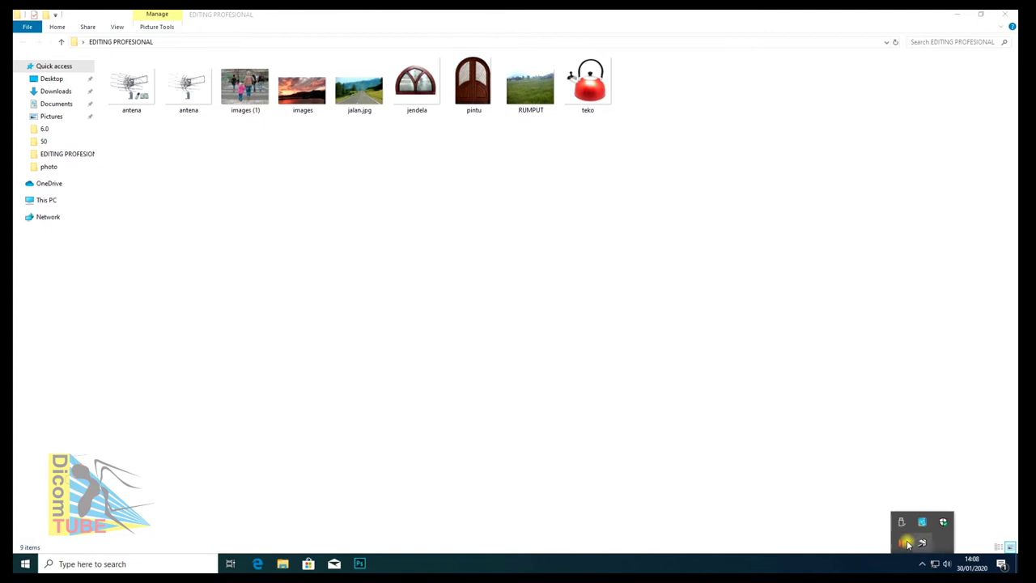
click(647, 553)
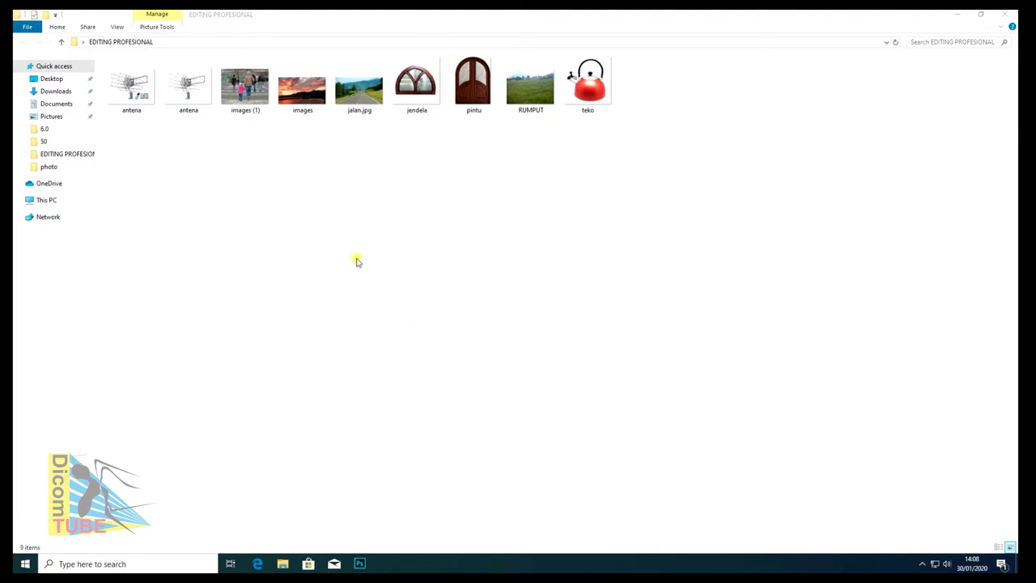
click(232, 151)
click(527, 95)
drag(530, 84, 411, 381)
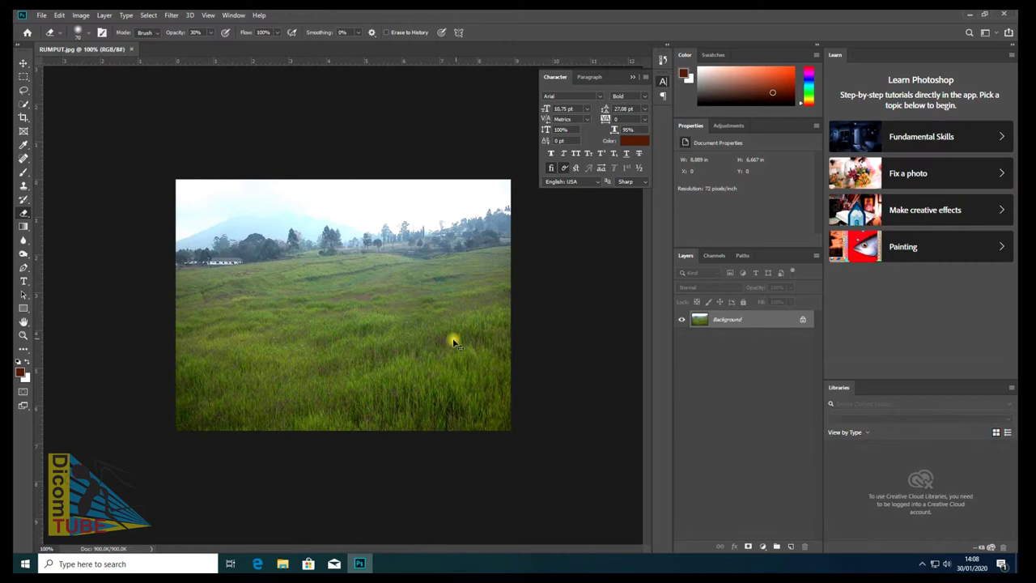
- Duplicate the grass Background as Layer 1 and place the 'images' sunset photo into the document
key(ctrl+j)
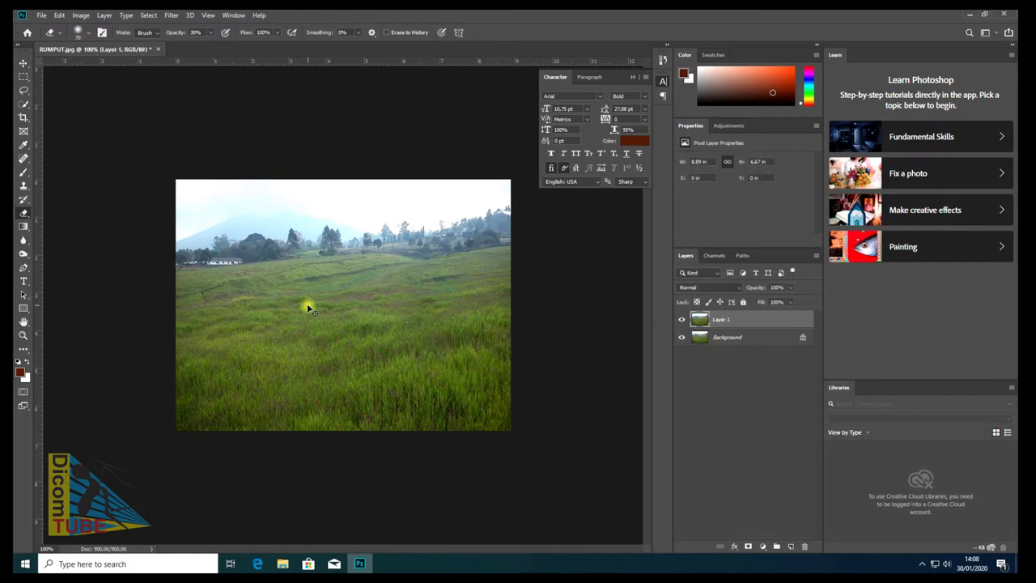
click(726, 343)
click(360, 563)
drag(302, 90, 359, 327)
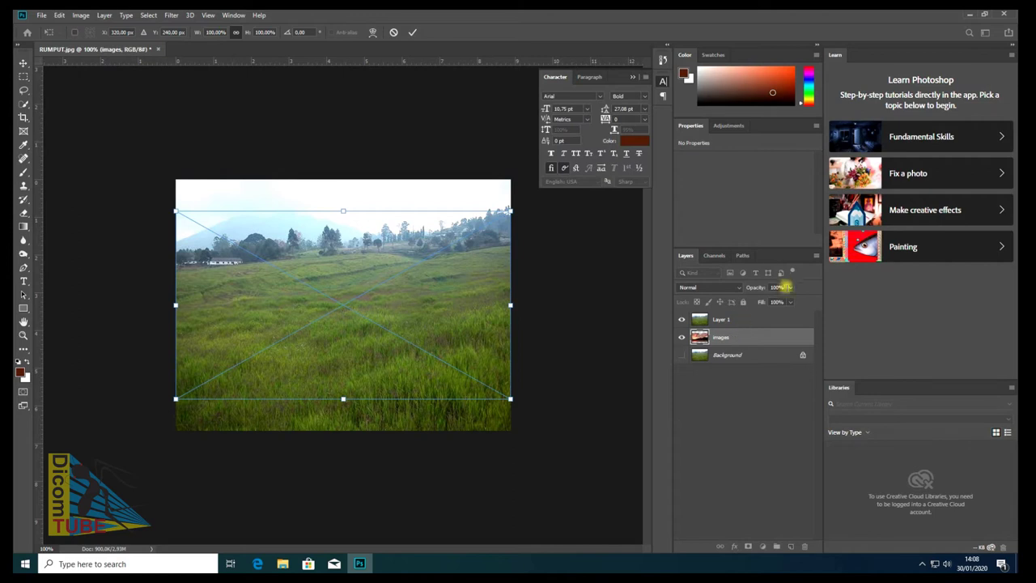
click(740, 320)
- Lower Layer 1 opacity to 60% and rasterize the images sunset layer
key(e)
click(790, 287)
drag(789, 301, 772, 304)
click(734, 338)
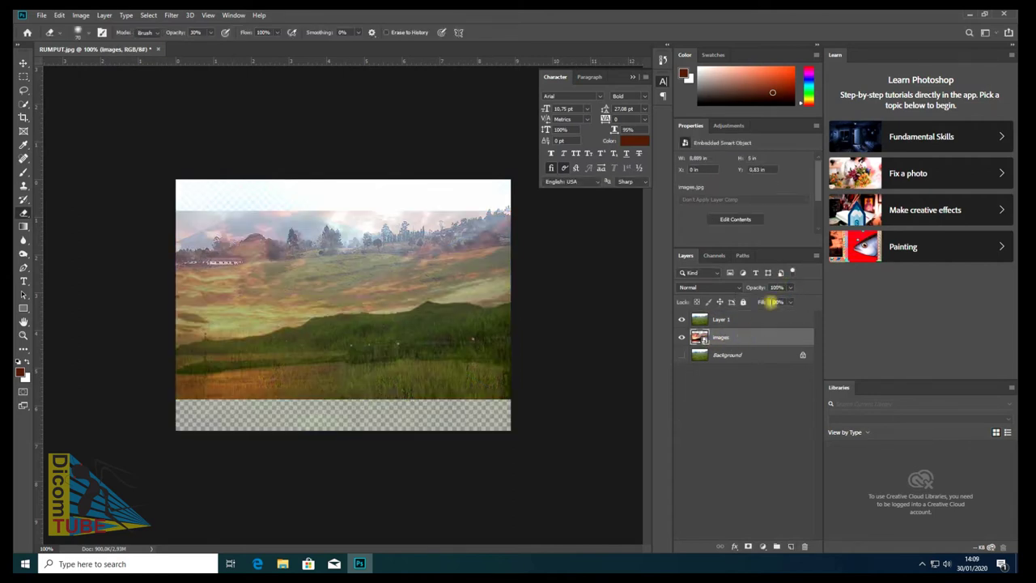
right_click(742, 339)
click(744, 297)
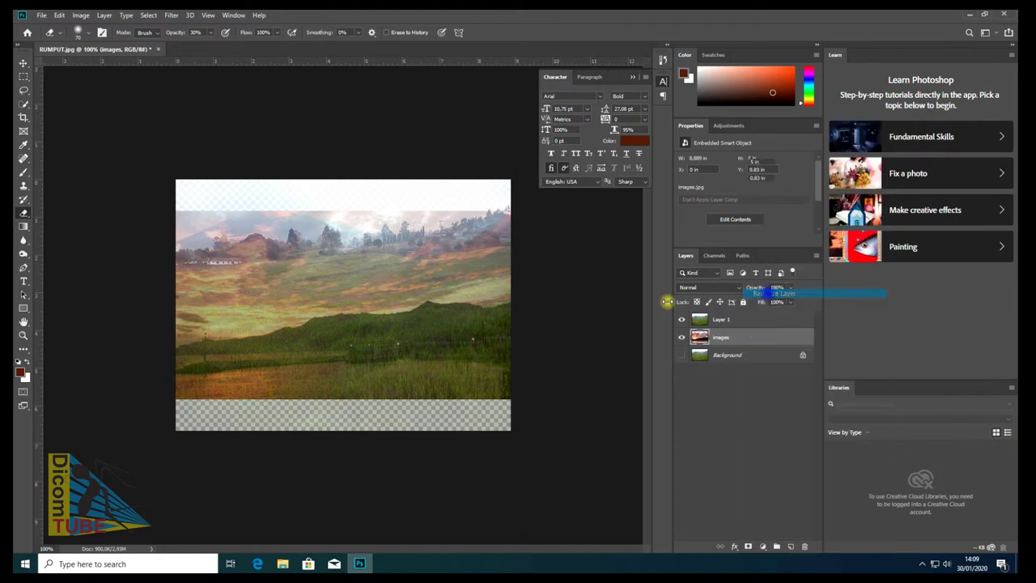
- Hide Layer 1, then move and stretch the sunset with Free Transform to fill the canvas top
key(v)
mouse_move(243, 299)
mouse_down()
mouse_move(248, 278)
mouse_move(259, 291)
mouse_move(275, 251)
mouse_up()
click(431, 313)
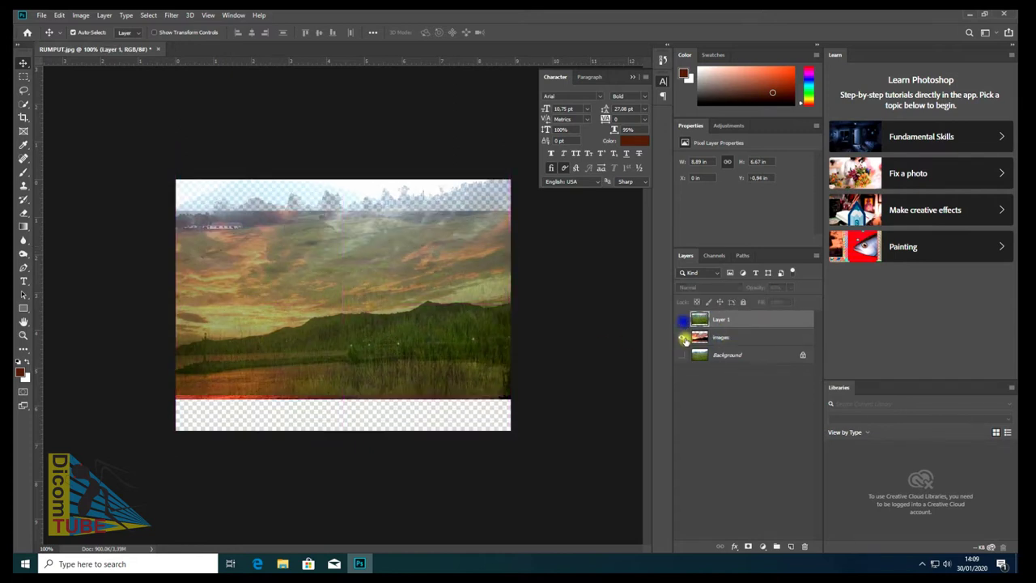
click(681, 318)
click(735, 336)
drag(302, 254, 301, 224)
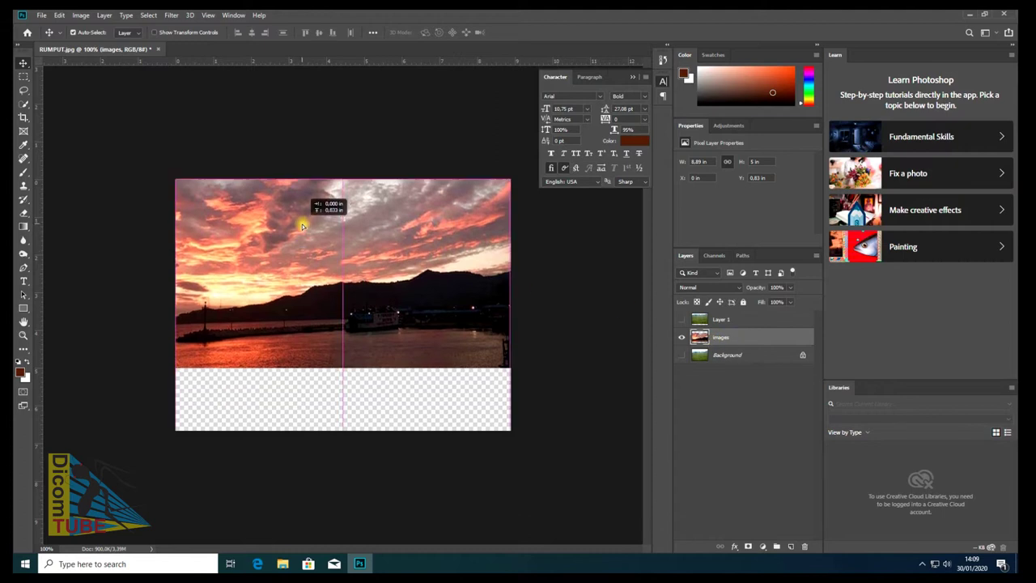
key(ctrl+t)
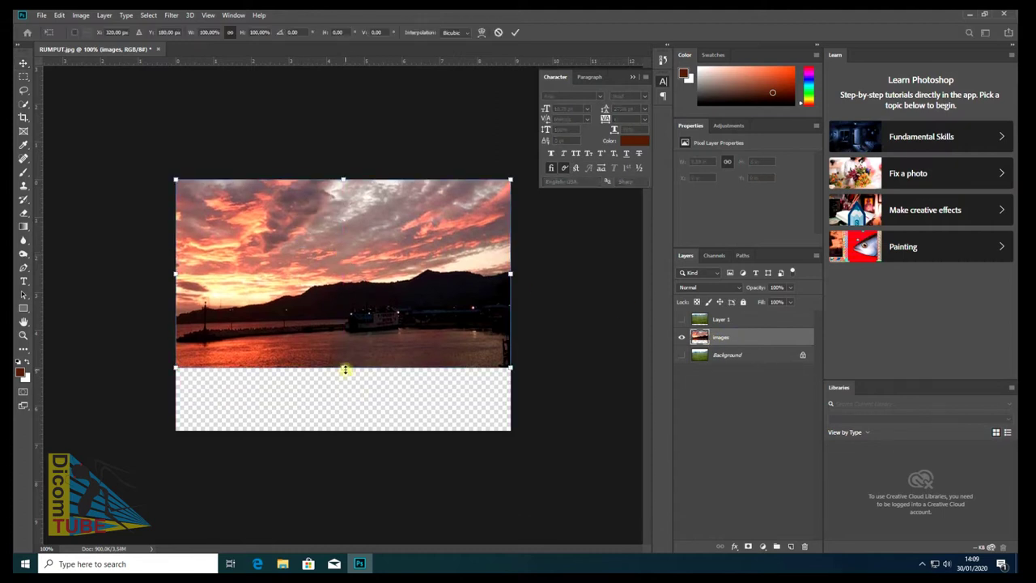
drag(344, 369, 345, 377)
drag(375, 273, 379, 269)
key(Return)
- Show Layer 1 again at 100% opacity and move the grass photo down to fill the canvas
click(720, 320)
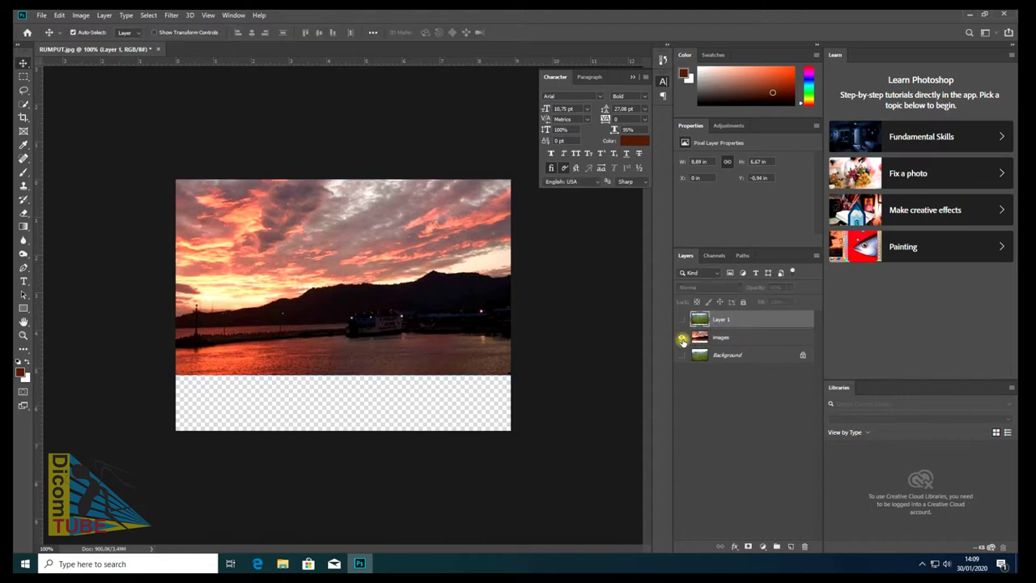
click(681, 318)
click(790, 287)
drag(787, 300, 810, 300)
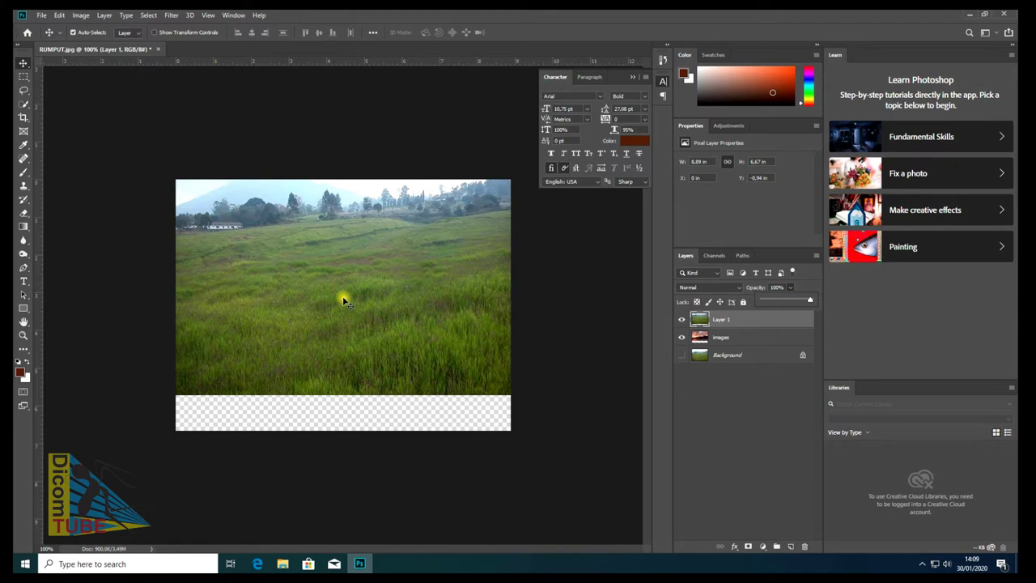
drag(341, 282, 341, 318)
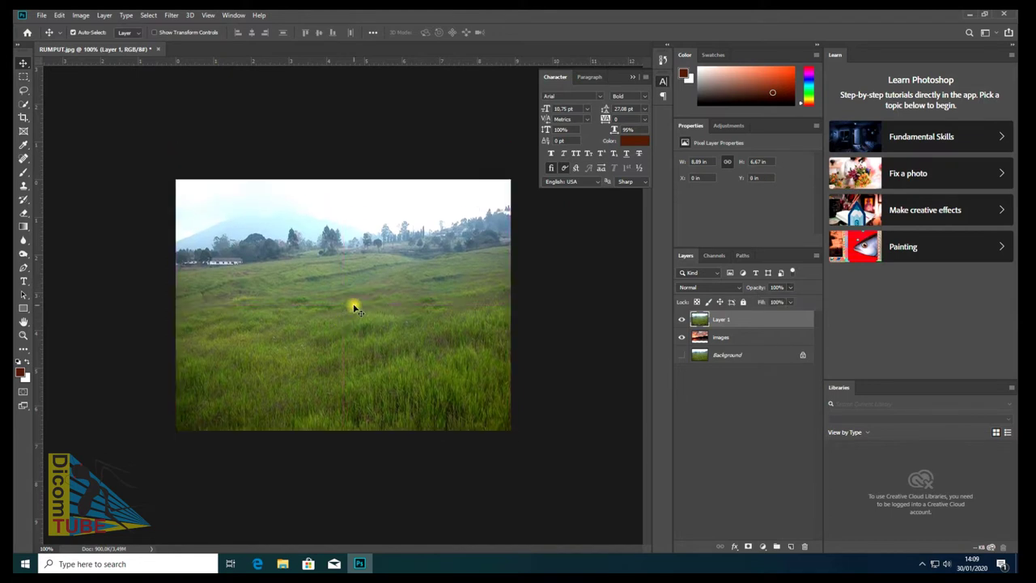
- With the Pen tool, zoom in and start the path along the left treeline and ridgeline
key(p)
scroll(178, 238, up, 4)
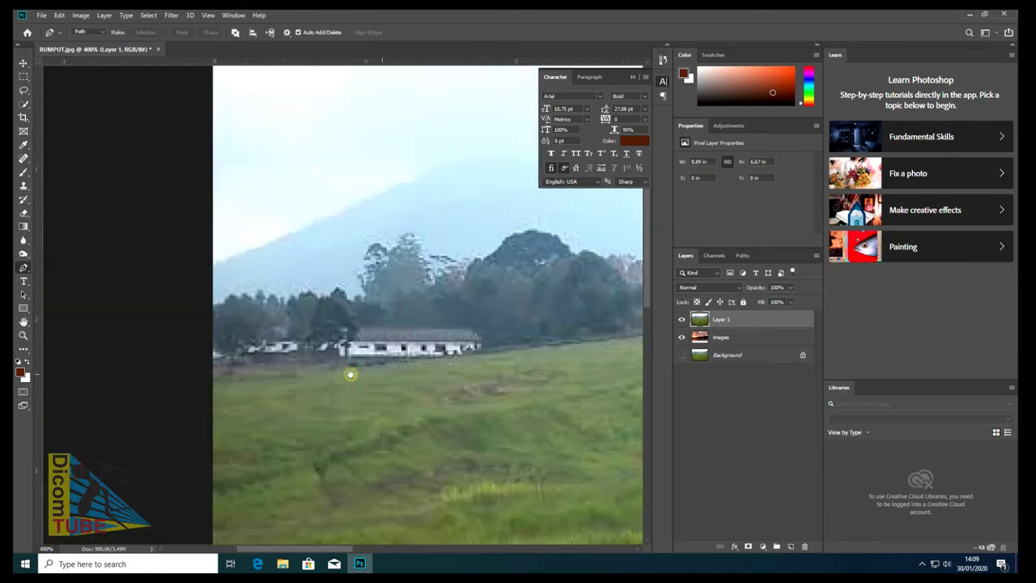
scroll(235, 327, up, 3)
click(185, 311)
click(202, 289)
click(225, 275)
click(254, 277)
click(272, 279)
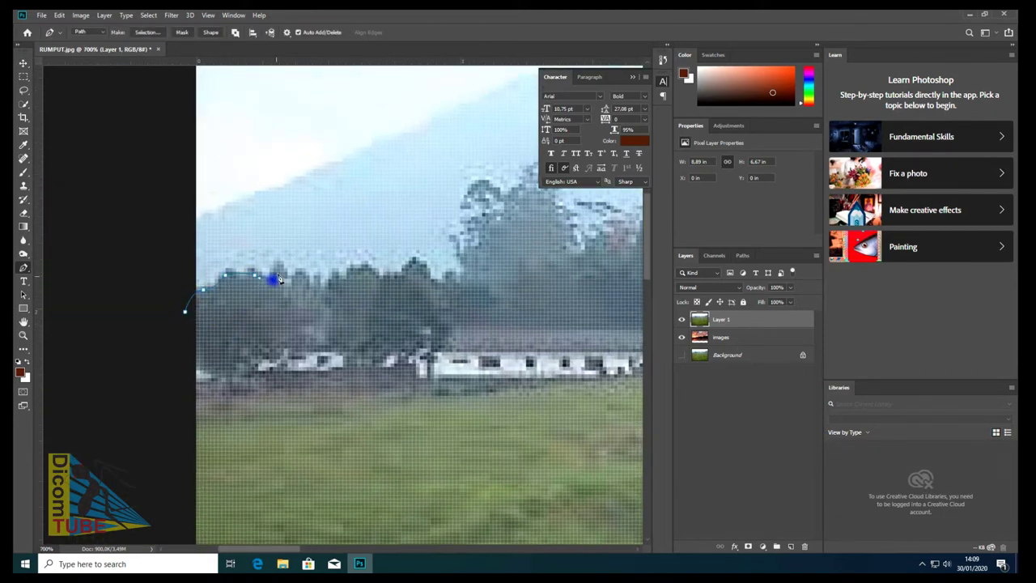
click(341, 281)
click(351, 269)
click(366, 265)
click(396, 275)
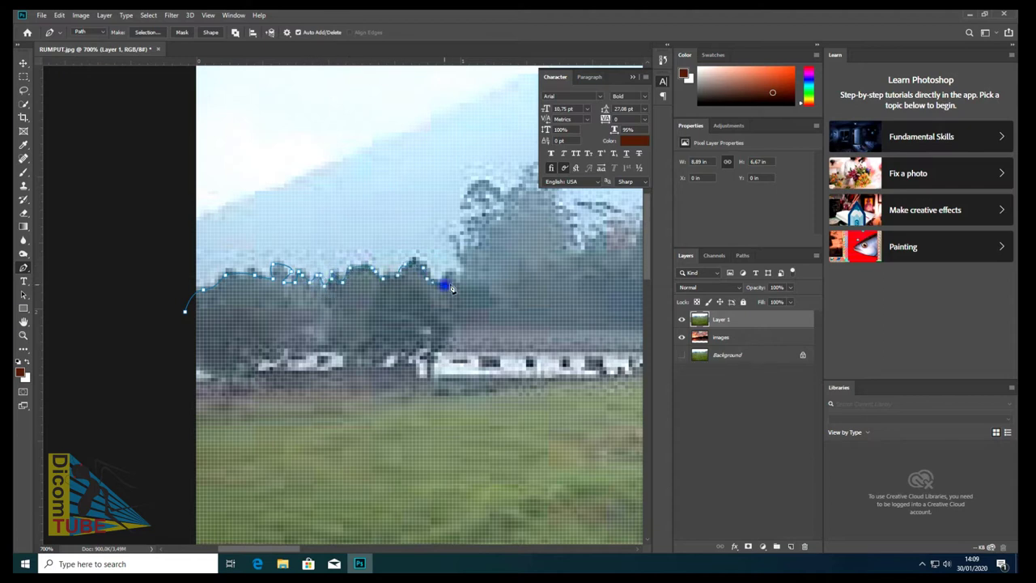
drag(472, 249, 346, 328)
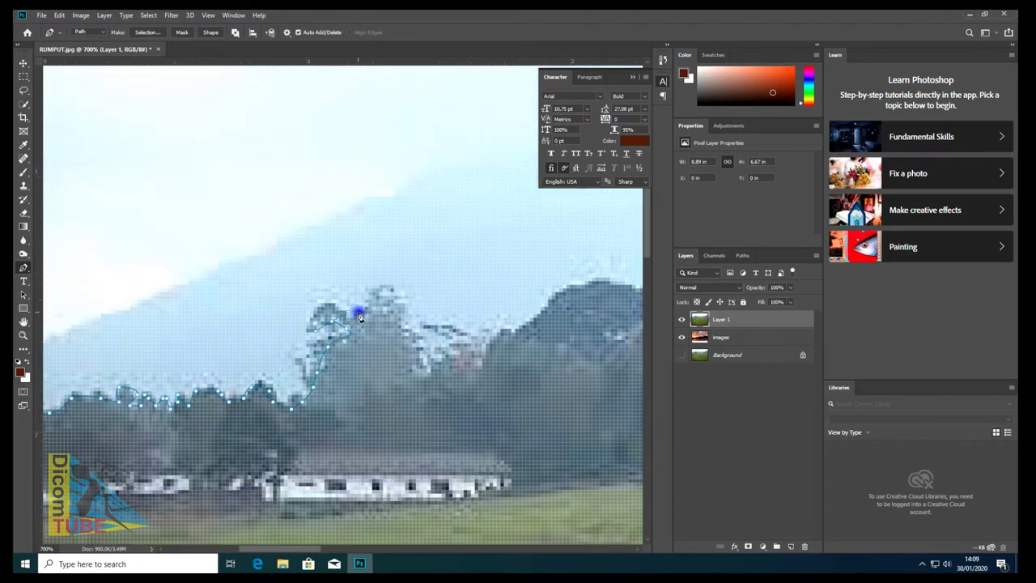
click(406, 331)
click(417, 357)
click(470, 334)
click(481, 371)
click(503, 332)
click(559, 297)
- Continue the pen path across the tree edges, treetops and tree peak in the middle
drag(570, 312, 132, 377)
click(181, 346)
click(221, 361)
click(252, 377)
click(323, 404)
click(355, 422)
click(395, 404)
click(407, 364)
click(422, 310)
click(461, 380)
drag(469, 393, 366, 445)
click(361, 459)
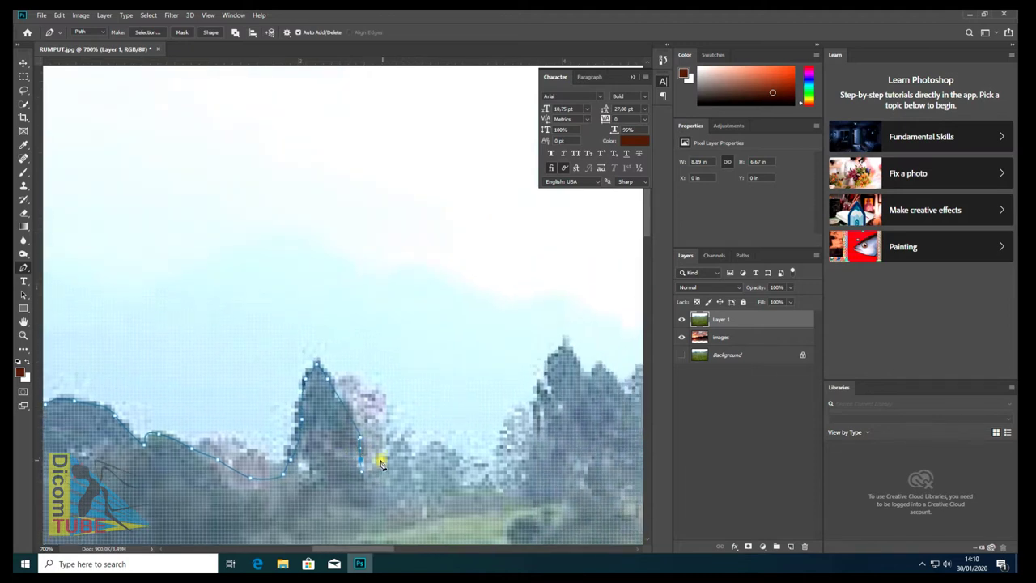
click(398, 429)
click(411, 458)
click(435, 442)
click(449, 466)
click(471, 480)
click(484, 478)
drag(521, 439, 309, 494)
click(333, 429)
click(353, 397)
click(372, 415)
click(393, 425)
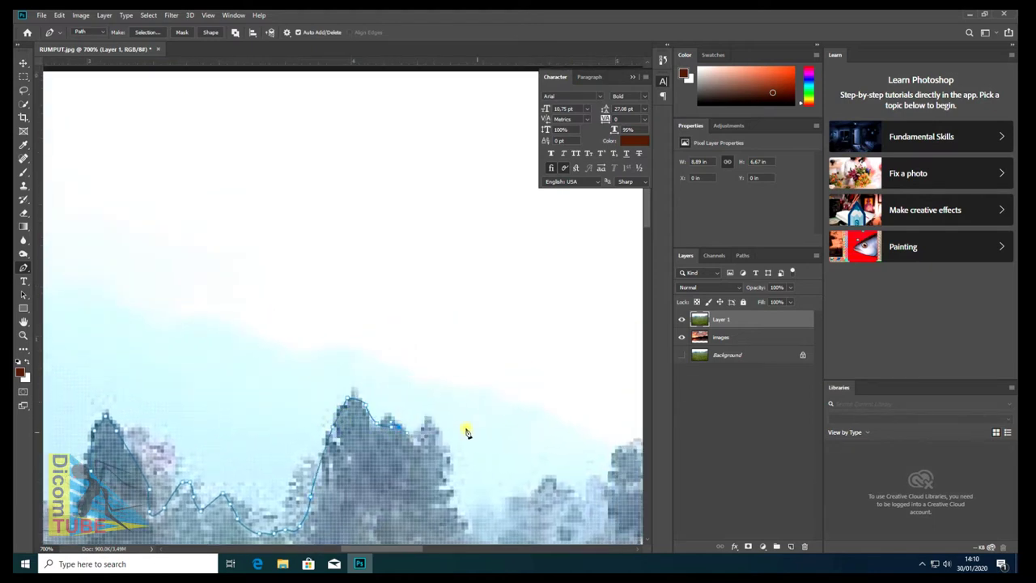
click(429, 422)
click(446, 473)
mouse_move(461, 513)
mouse_down()
mouse_move(429, 323)
mouse_move(429, 361)
mouse_up()
- Extend the pen path over the higher ridge, tall tree and buildings toward the right edge
click(478, 313)
click(507, 280)
click(549, 325)
click(580, 246)
click(618, 240)
click(447, 400)
click(471, 384)
click(512, 402)
click(518, 308)
click(533, 288)
click(595, 360)
drag(518, 386, 287, 456)
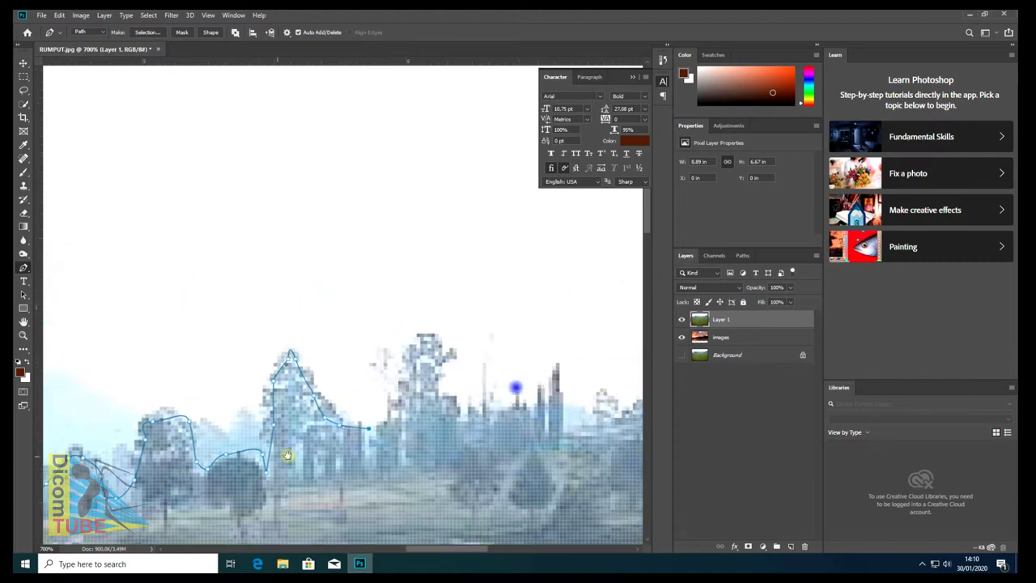
click(395, 385)
click(426, 340)
click(445, 403)
click(518, 403)
click(556, 392)
click(613, 411)
drag(613, 411, 343, 451)
click(429, 424)
click(492, 406)
click(512, 391)
click(537, 382)
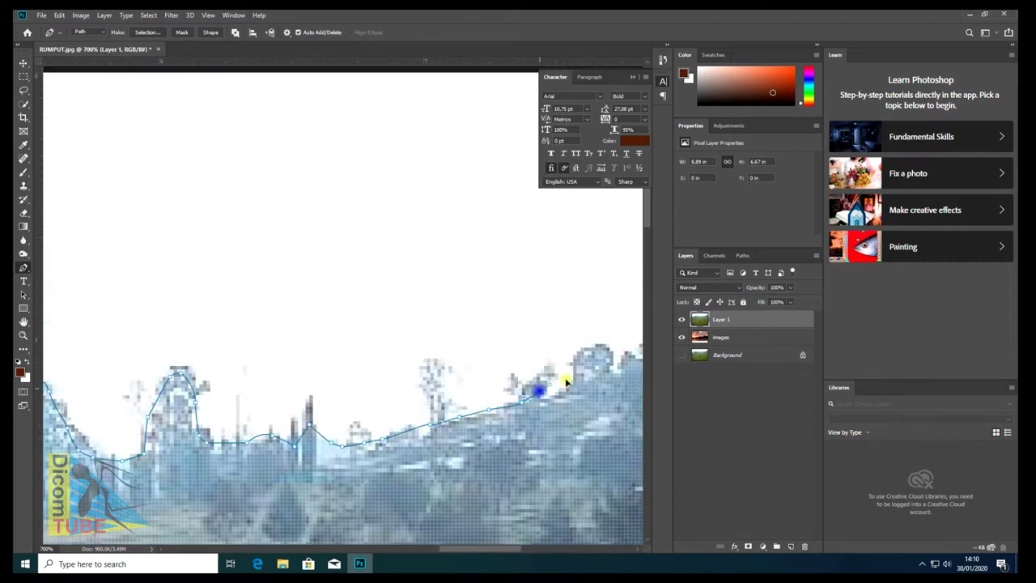
drag(541, 388, 243, 426)
click(311, 404)
click(368, 393)
click(423, 387)
click(470, 329)
click(513, 347)
click(527, 330)
- Zoom out, add a curved point at the right edge, then anchors above both top corners
key(ctrl+minus)
key(ctrl+minus)
drag(352, 393, 372, 395)
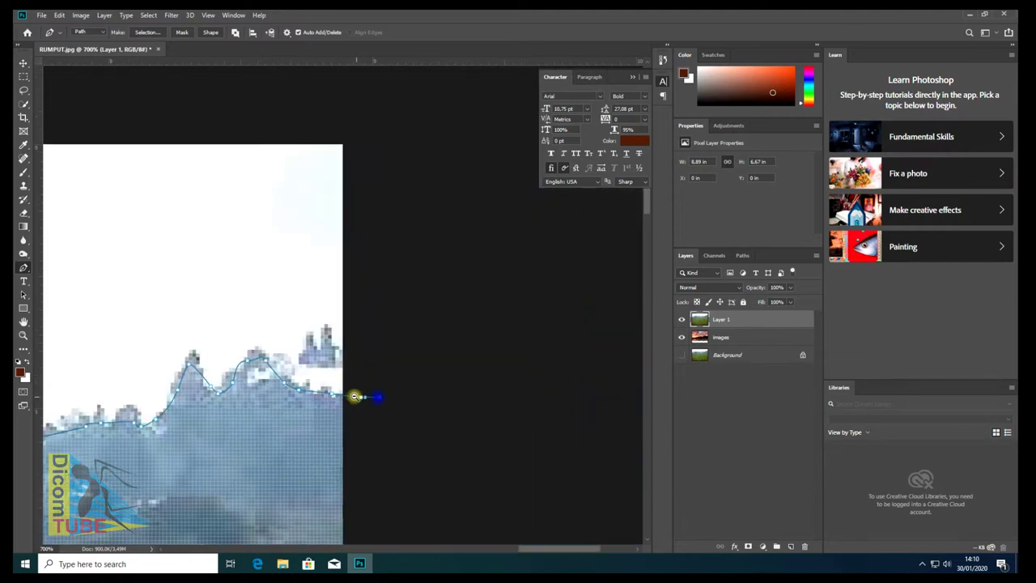
key(ctrl+minus)
key(ctrl+minus)
key(ctrl+minus)
key(ctrl+minus)
key(ctrl+minus)
key(ctrl+plus)
click(518, 165)
click(159, 165)
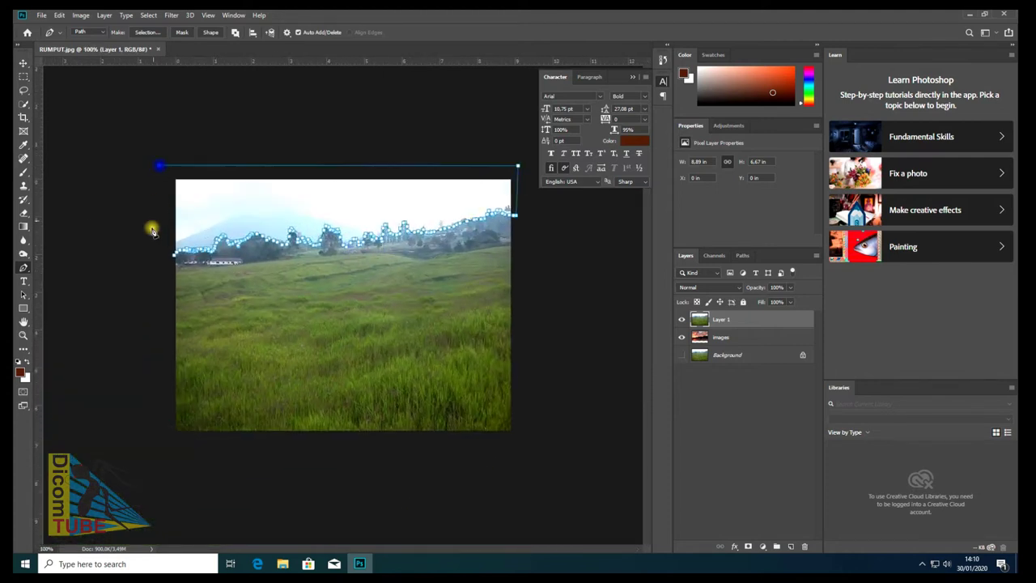
click(174, 257)
right_click(246, 213)
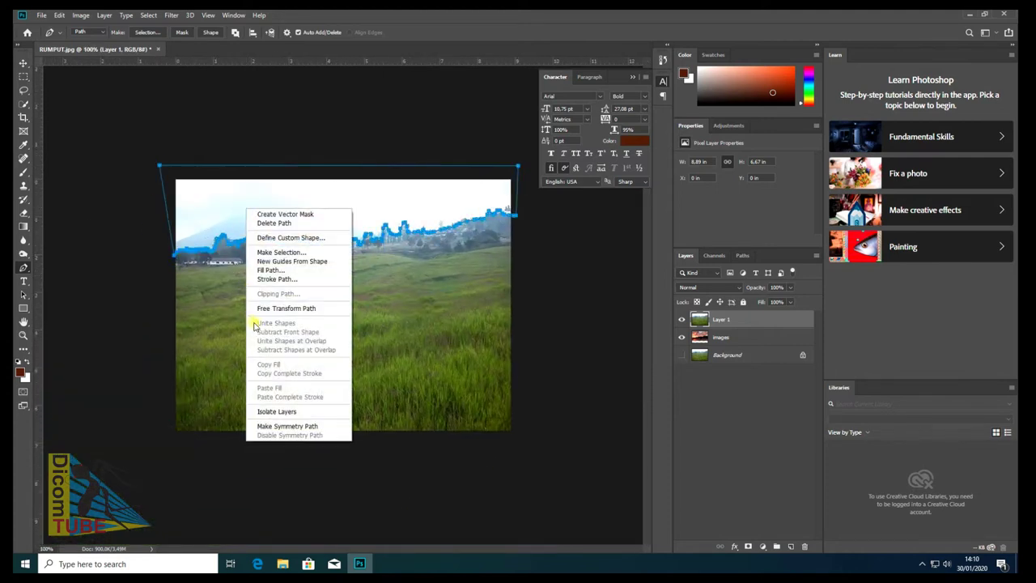
click(299, 260)
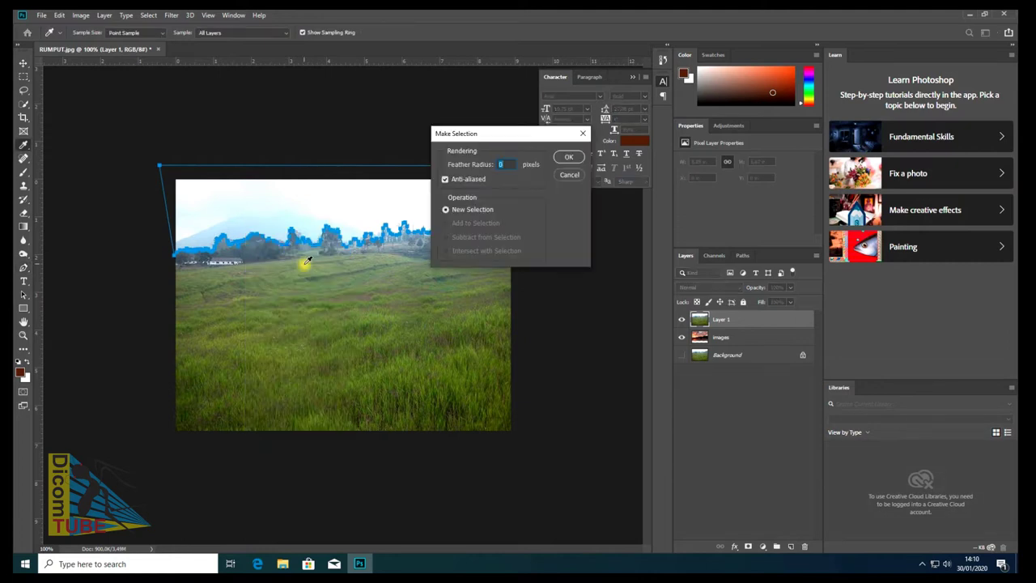
key(Return)
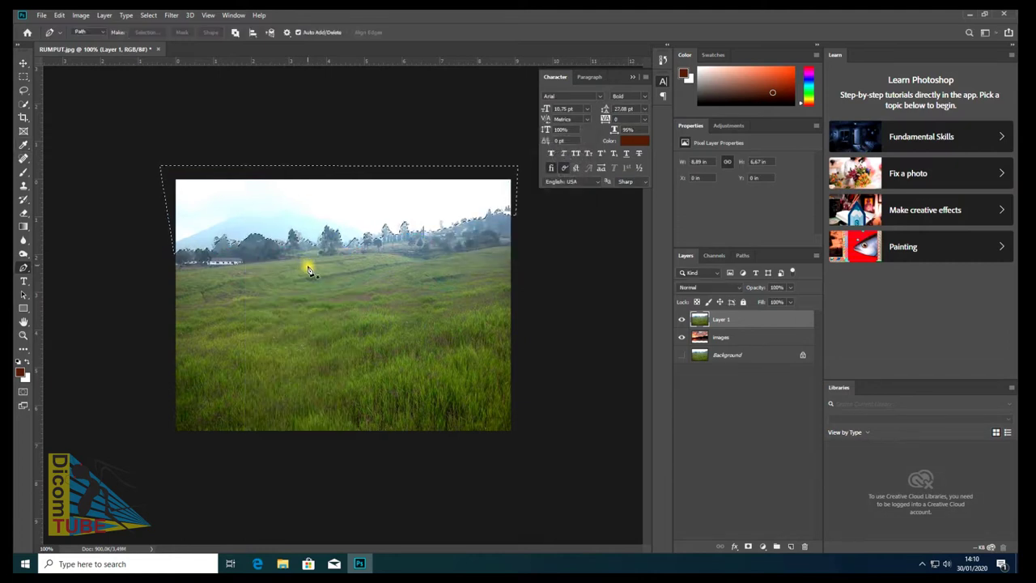
key(Delete)
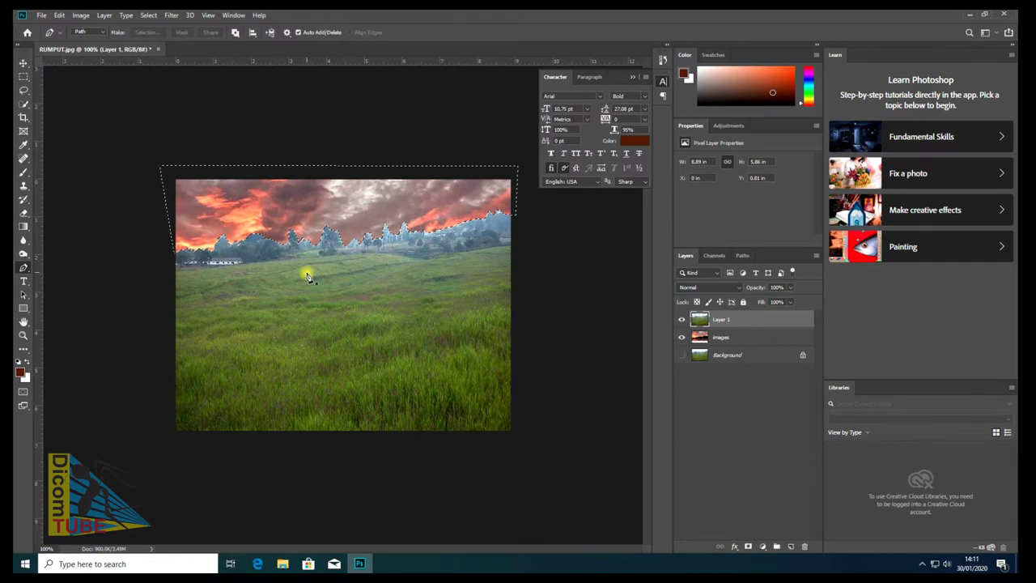
key(ctrl+d)
click(23, 64)
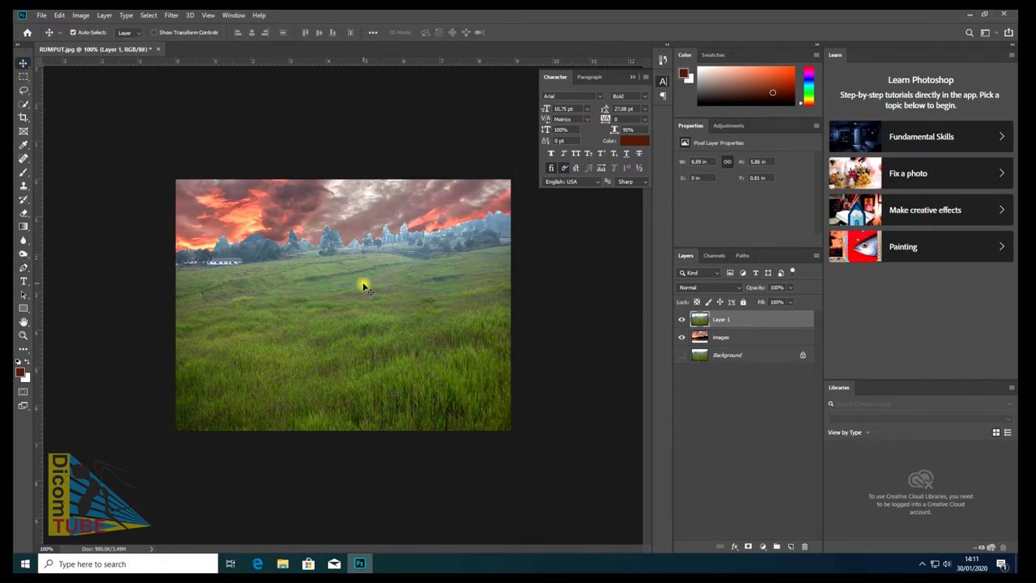
click(738, 340)
click(314, 259)
- Apply Hue/Saturation to Layer 1 at Hue -34 and Saturation +63, with a slight Lightness nudge
key(ctrl+u)
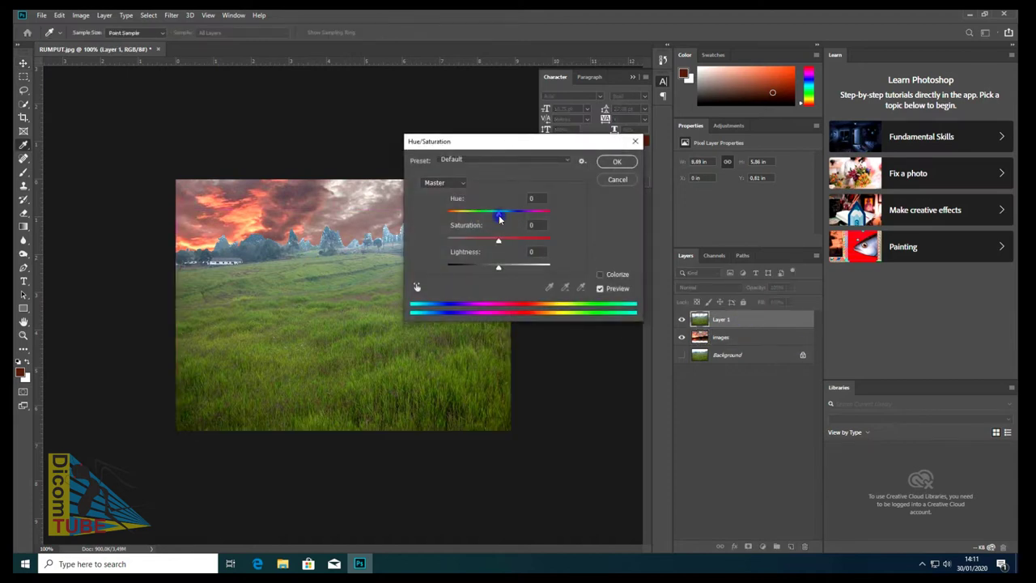
drag(499, 217, 482, 218)
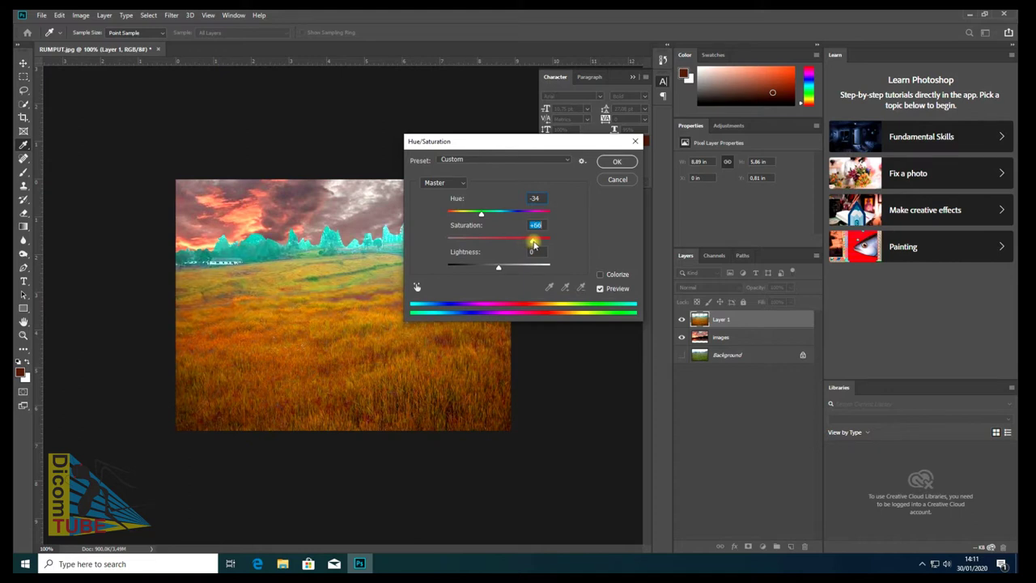
drag(498, 267, 497, 268)
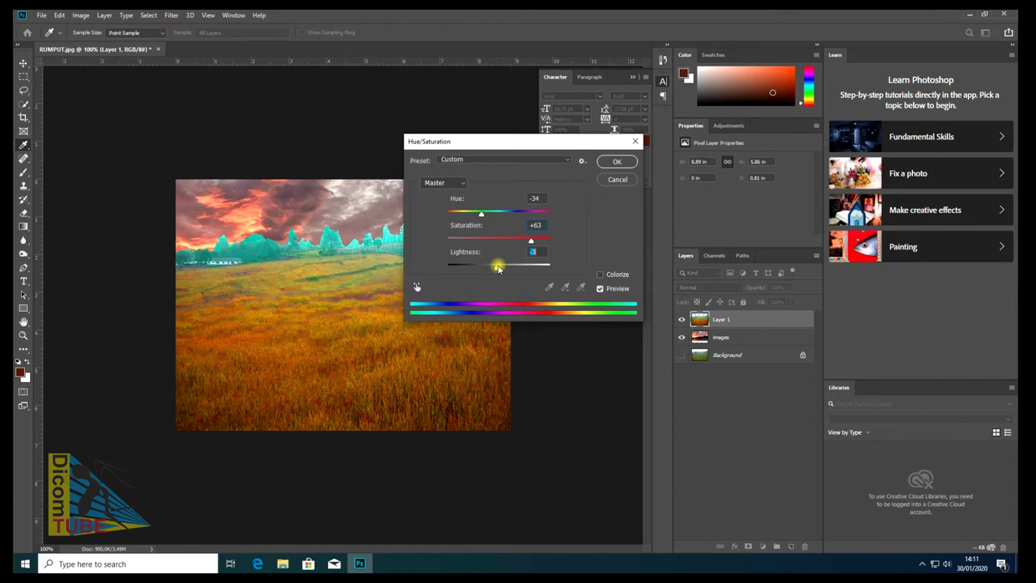
drag(495, 268, 499, 268)
click(615, 163)
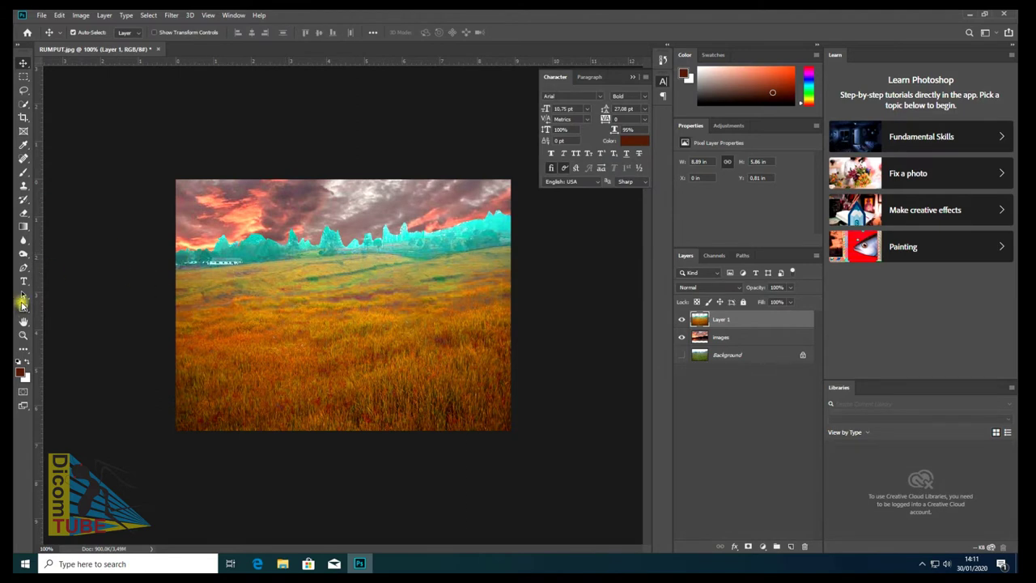
- Set up a soft round brush in pure red at 30% opacity
click(23, 171)
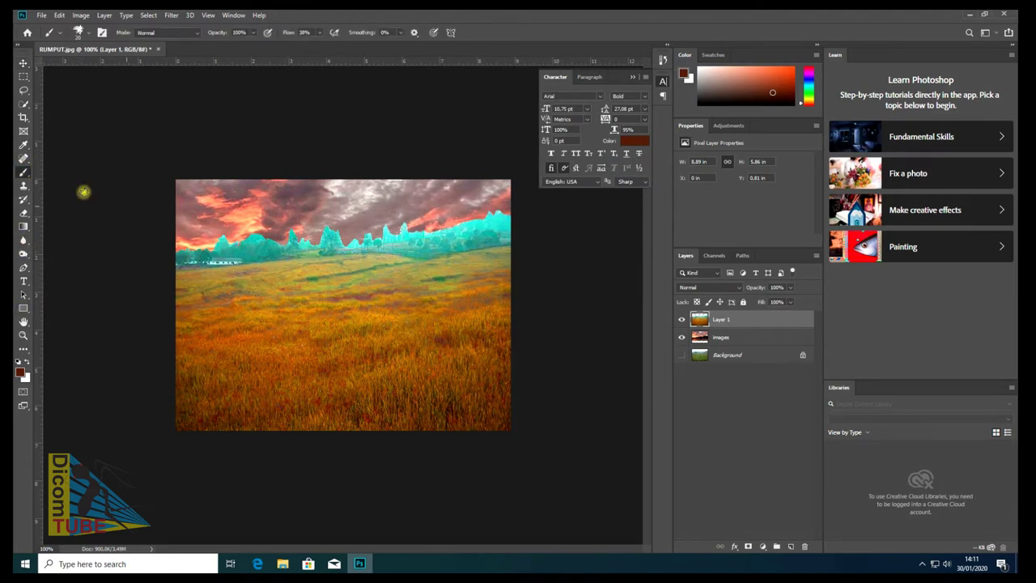
right_click(276, 270)
click(301, 345)
click(264, 245)
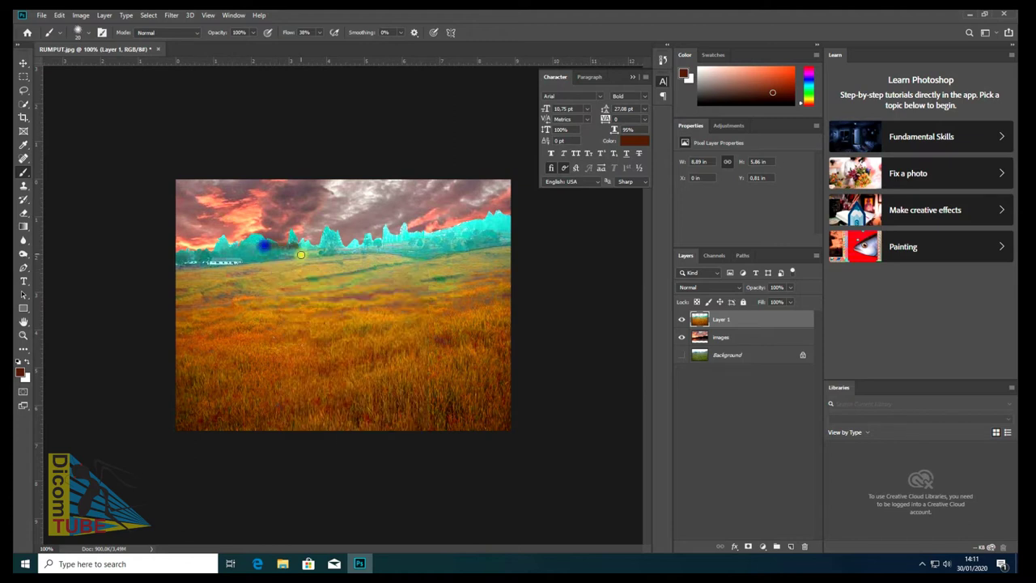
click(28, 363)
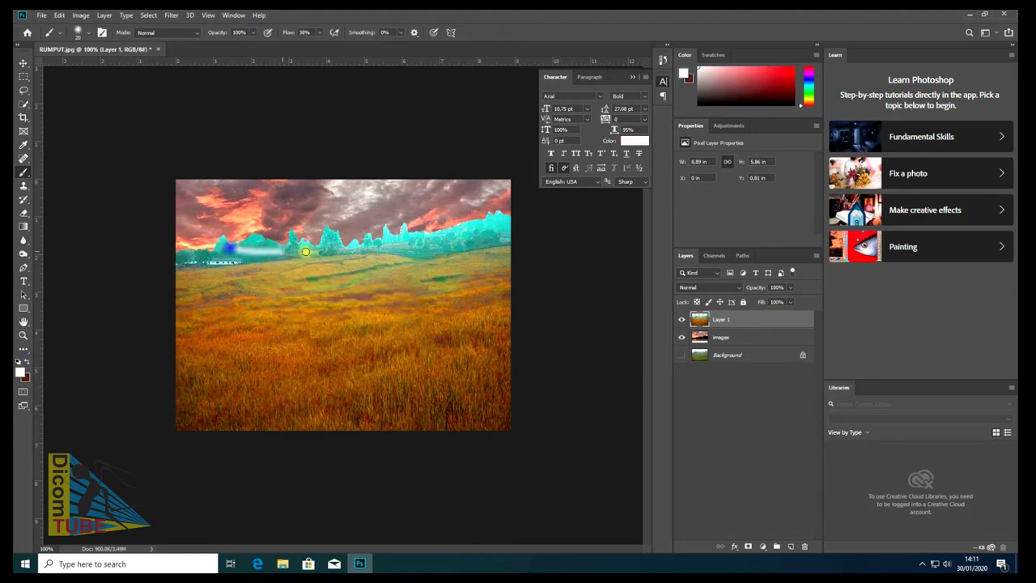
click(29, 363)
mouse_move(544, 186)
mouse_down()
mouse_move(553, 157)
mouse_move(558, 169)
mouse_up()
click(657, 153)
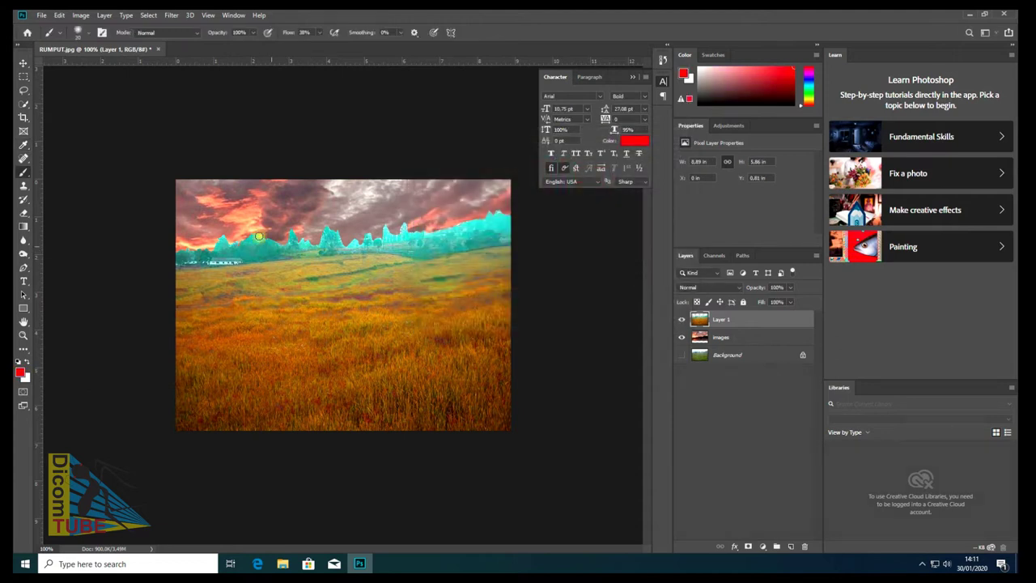
drag(254, 35, 224, 48)
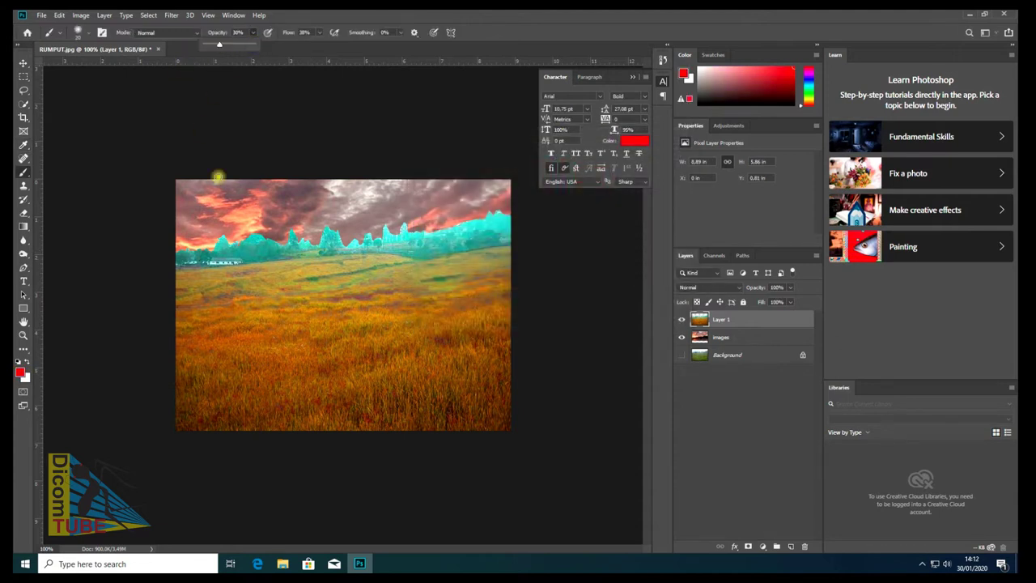
key(bracketright)
- Paint a soft red tint across the sky, mountain skyline and horizon
mouse_move(202, 251)
mouse_down()
mouse_move(524, 222)
mouse_move(215, 232)
mouse_move(245, 235)
mouse_up()
mouse_move(320, 231)
mouse_down()
mouse_move(411, 232)
mouse_move(460, 215)
mouse_move(332, 236)
mouse_move(173, 234)
mouse_move(504, 218)
mouse_move(185, 243)
mouse_move(289, 238)
mouse_up()
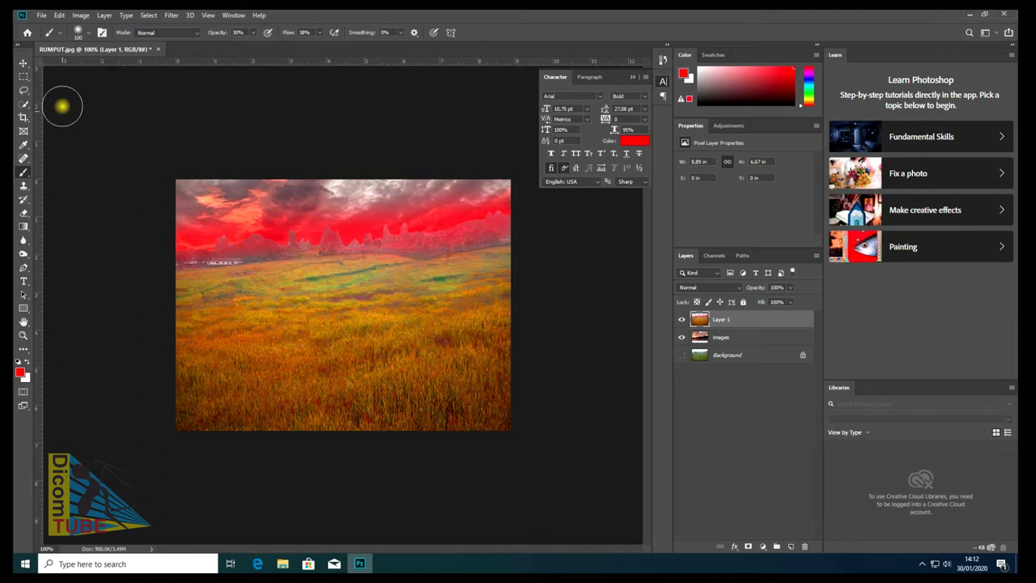
click(24, 63)
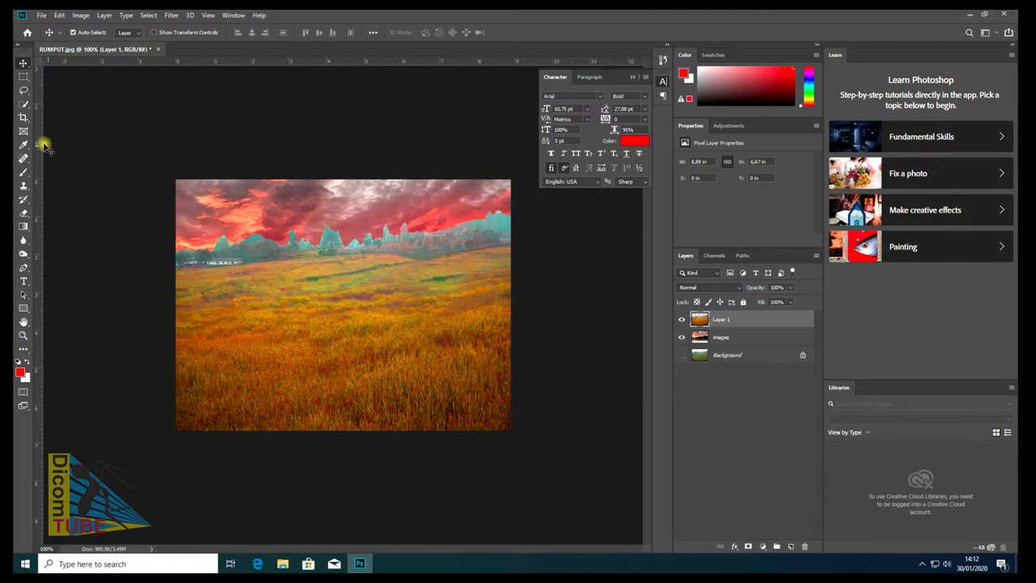
click(24, 199)
click(23, 172)
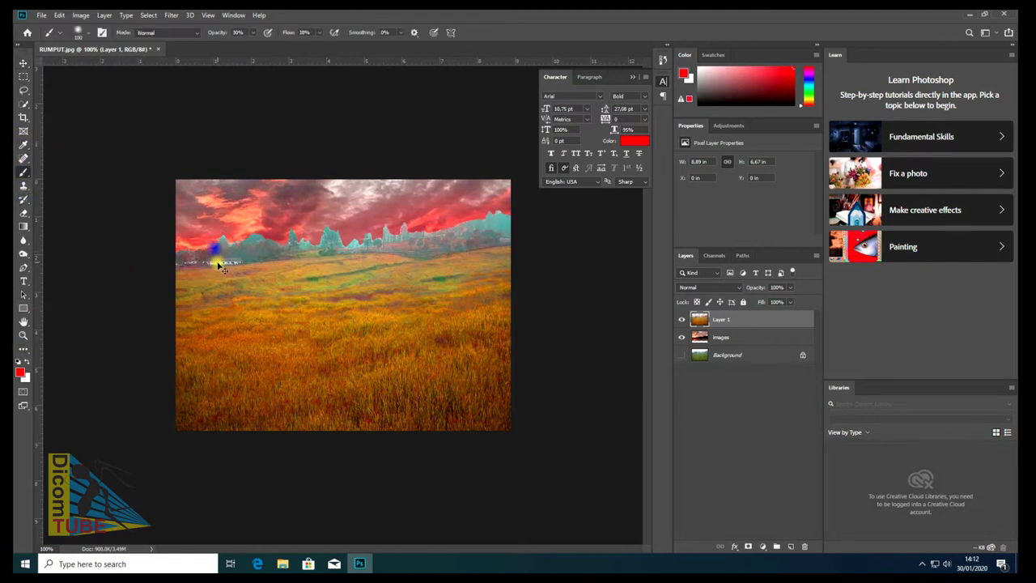
mouse_move(209, 255)
mouse_down()
mouse_move(230, 243)
mouse_move(513, 222)
mouse_move(511, 240)
mouse_move(470, 224)
mouse_move(451, 235)
mouse_move(179, 253)
mouse_move(258, 245)
mouse_up()
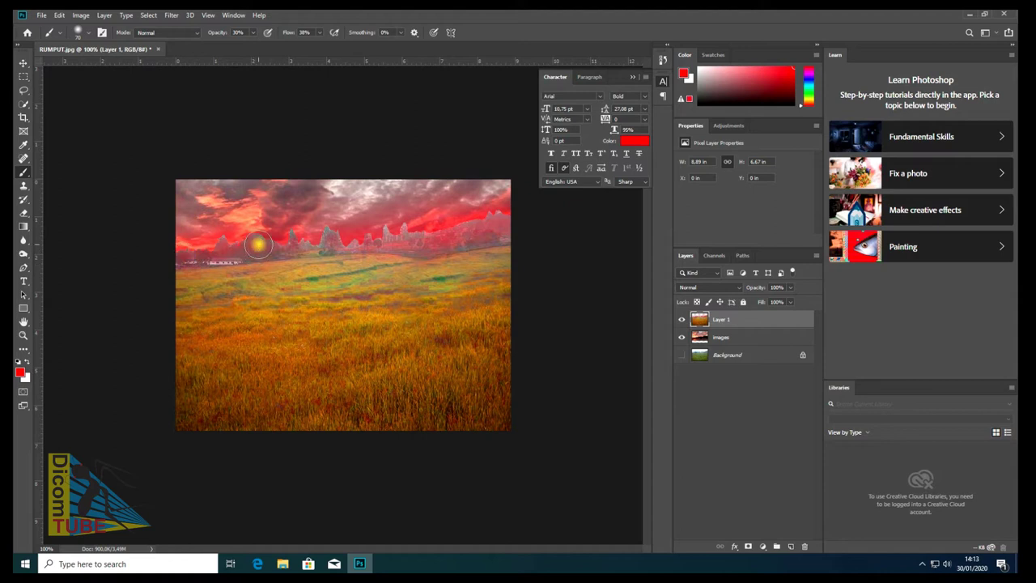
- Soften the red along the left and right horizon with the Blur tool at 68% strength
click(24, 67)
click(23, 239)
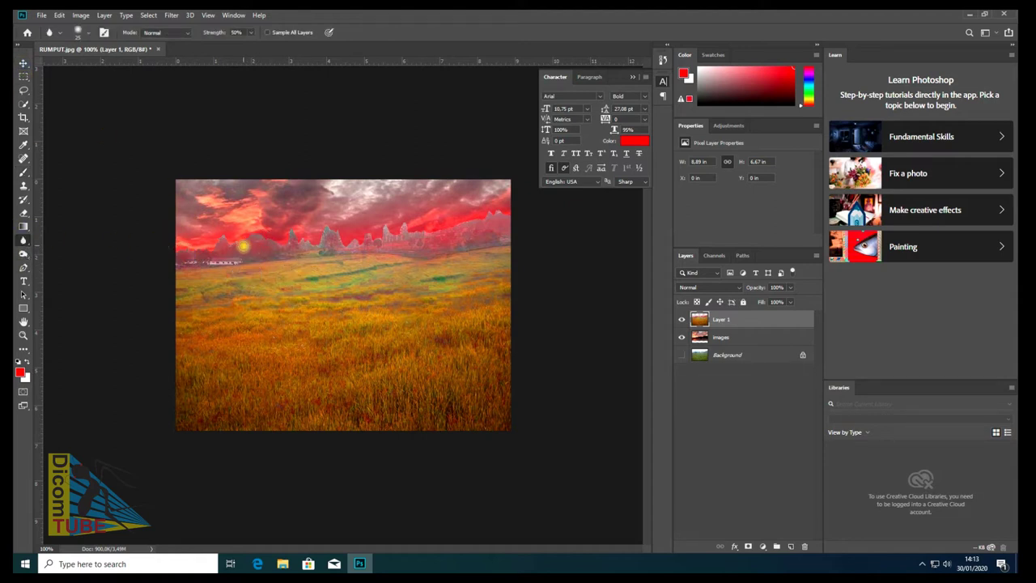
right_click(332, 257)
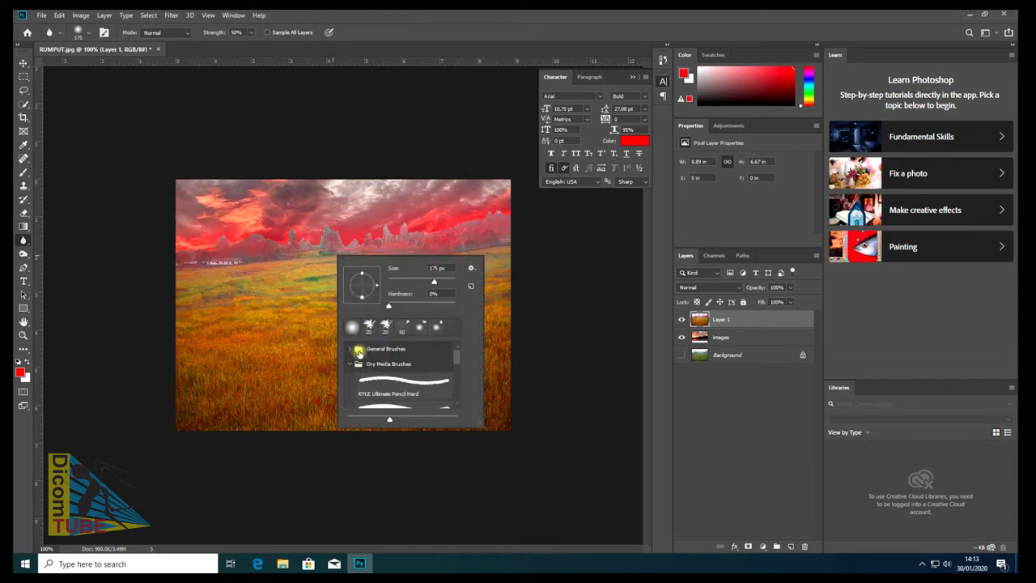
click(229, 241)
click(250, 32)
drag(261, 47, 263, 47)
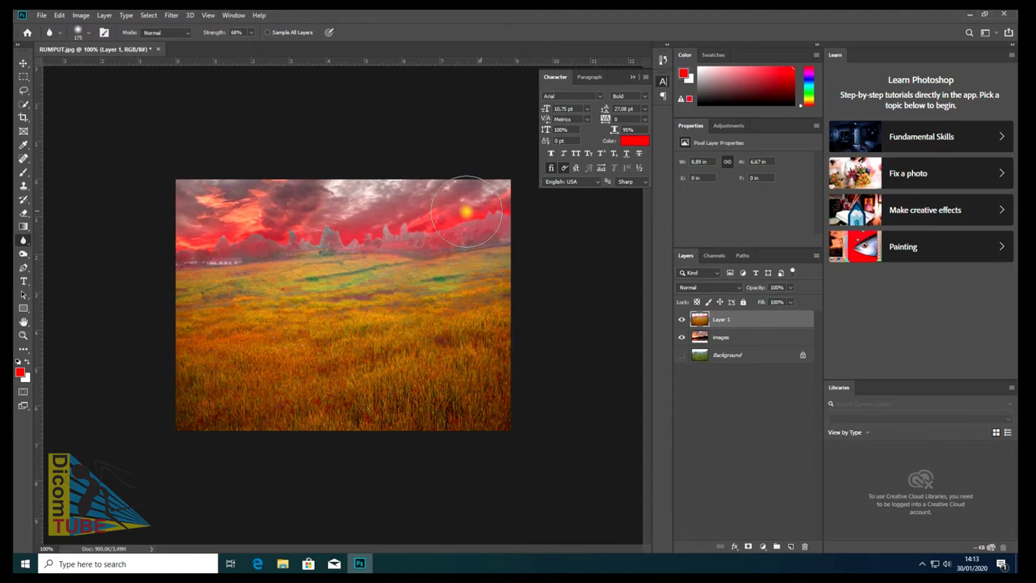
drag(386, 223, 374, 223)
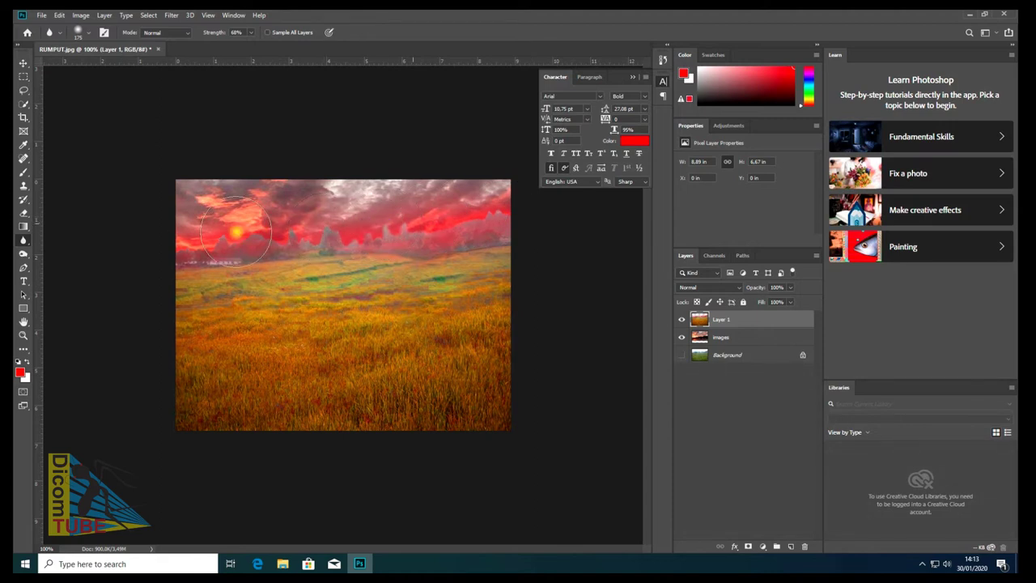
mouse_move(500, 245)
mouse_down()
mouse_move(521, 273)
mouse_move(497, 248)
mouse_up()
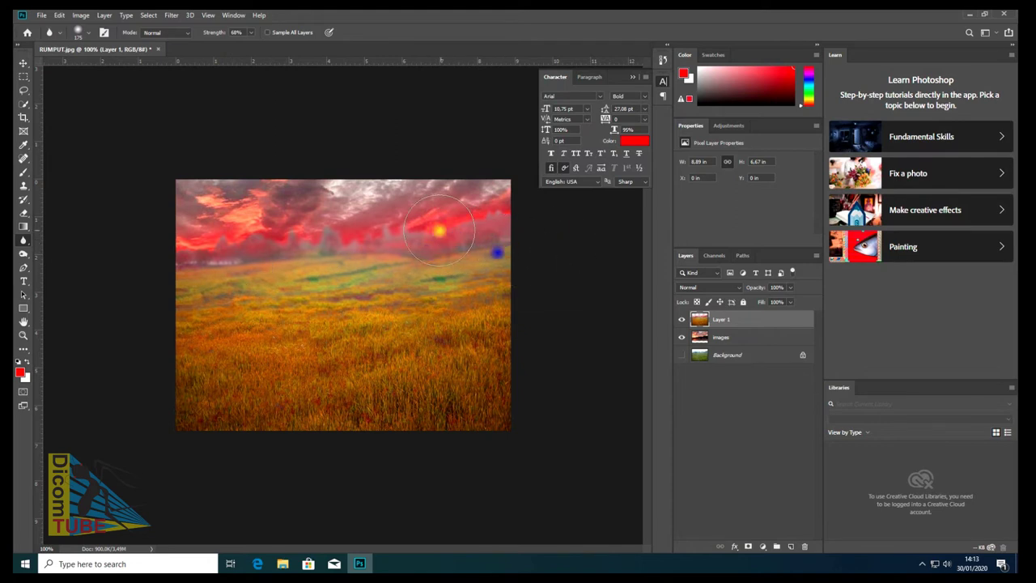
key(v)
click(171, 14)
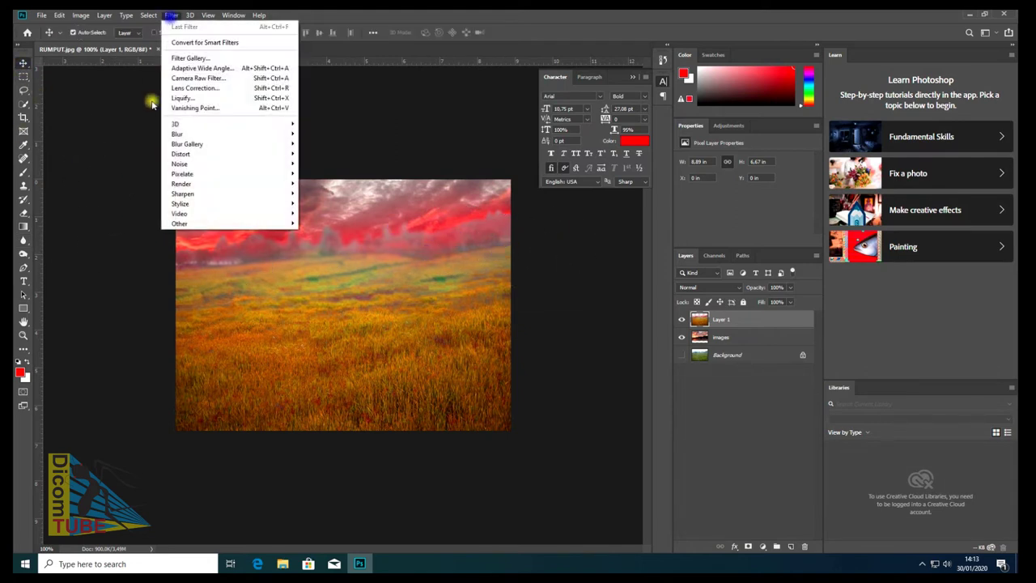
- Apply a Field Blur with two pins near the horizon at about 2 px
mouse_move(227, 133)
click(320, 143)
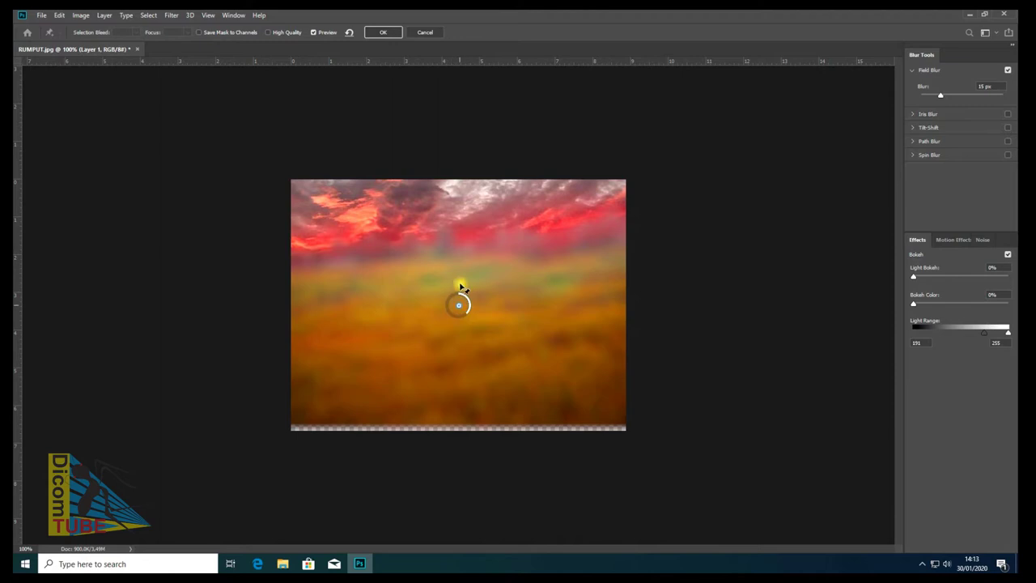
drag(457, 344, 462, 312)
click(459, 341)
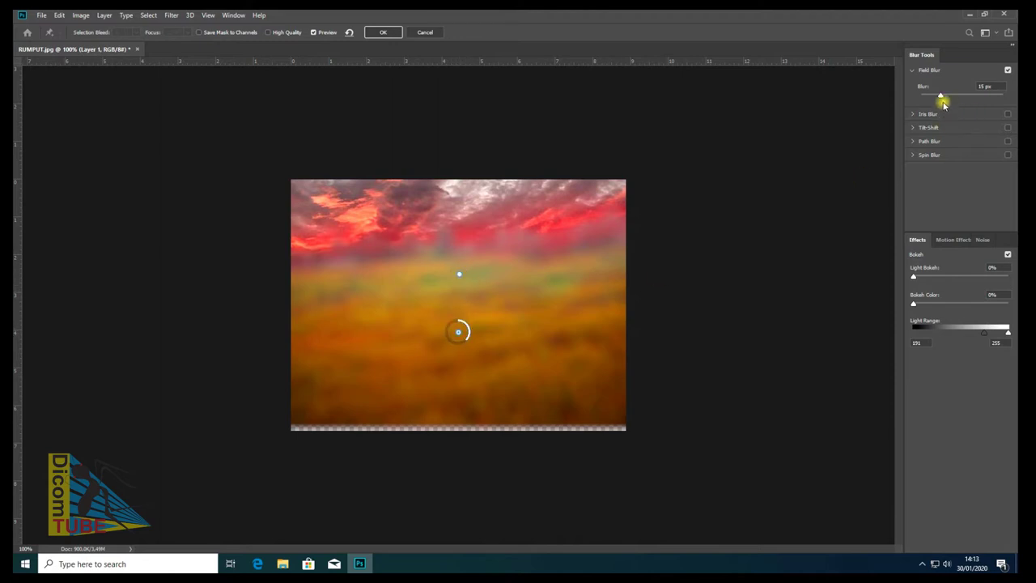
drag(944, 104, 925, 100)
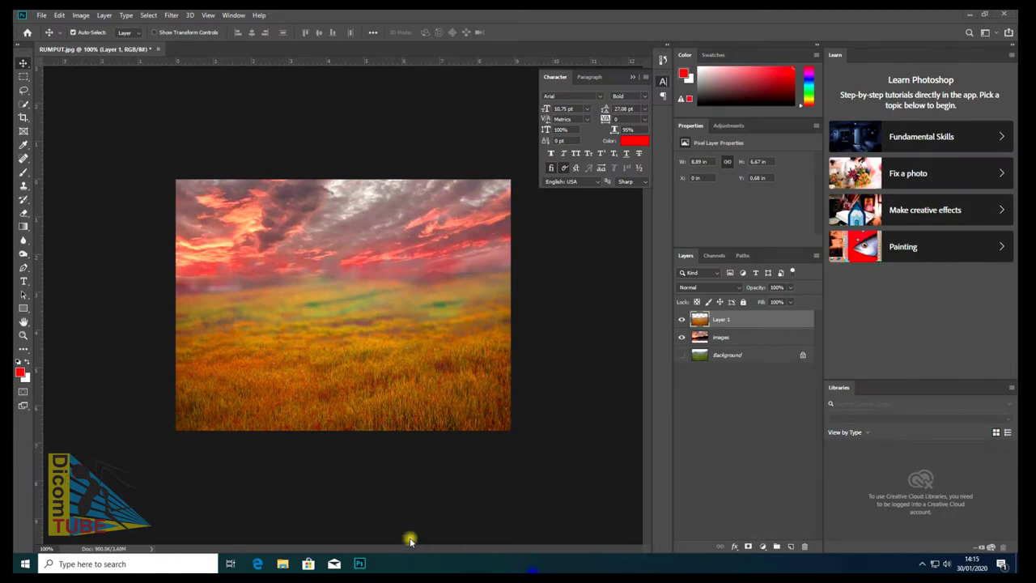
- Drag the teko kettle image from the EDITING PROFESIONAL folder into Photoshop
click(281, 565)
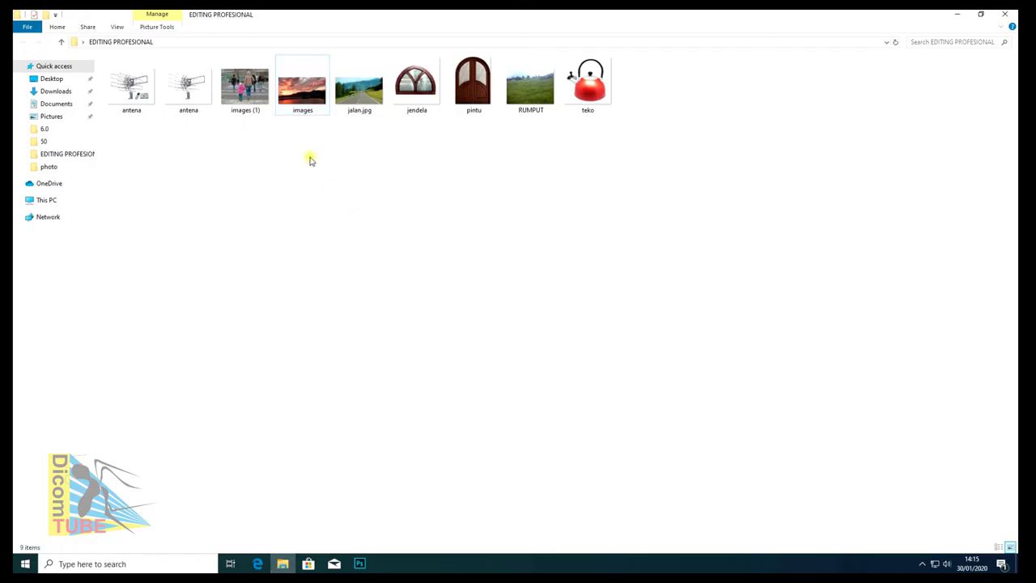
click(363, 105)
mouse_move(591, 89)
mouse_down()
mouse_move(359, 565)
mouse_move(338, 308)
mouse_up()
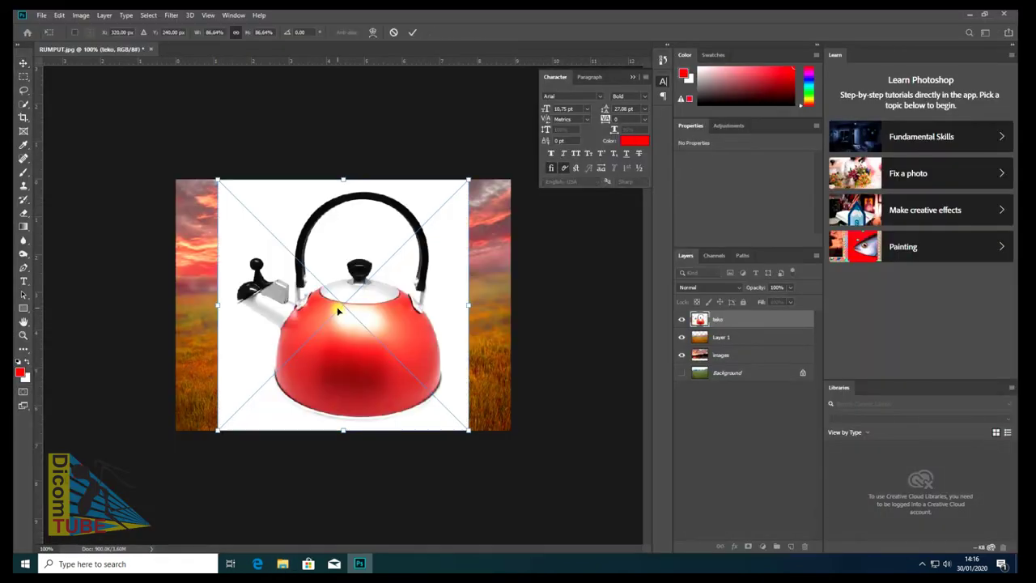
- Commit the placed teko kettle and rasterize its layer
key(Return)
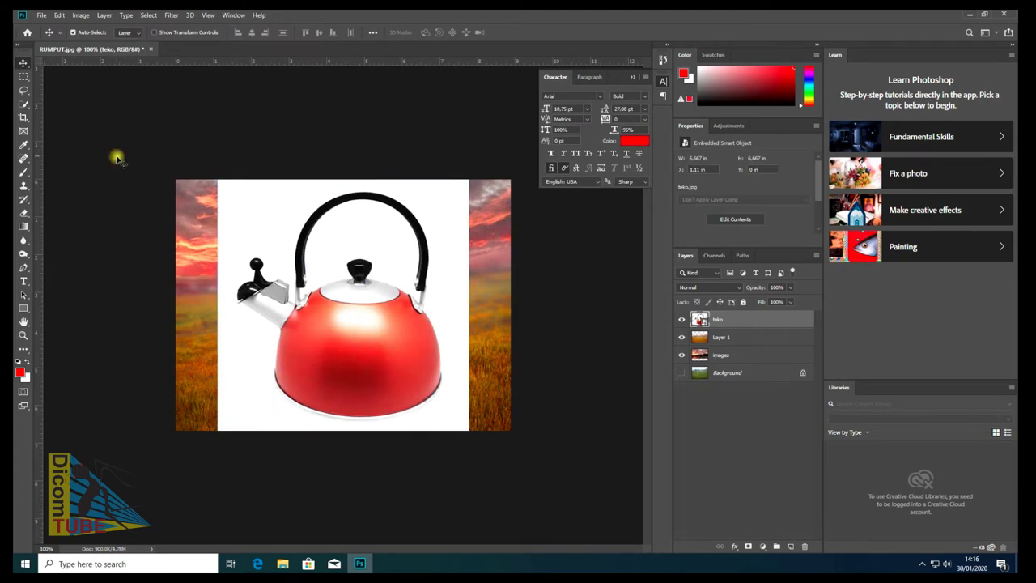
right_click(750, 327)
click(777, 293)
- Delete the kettle's white background and the white inside its handle with the Magic Wand
click(24, 75)
right_click(24, 104)
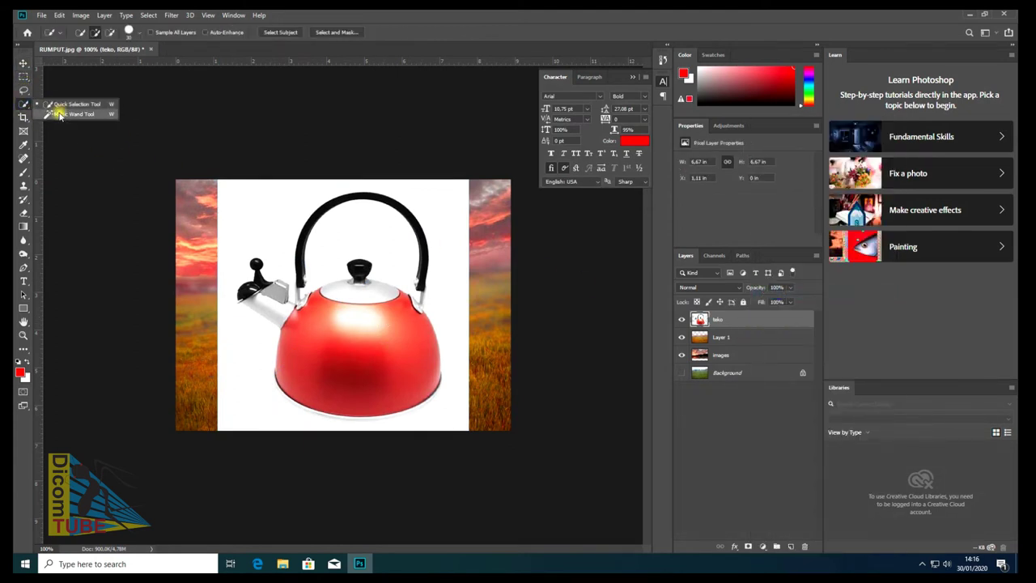
click(64, 114)
click(256, 222)
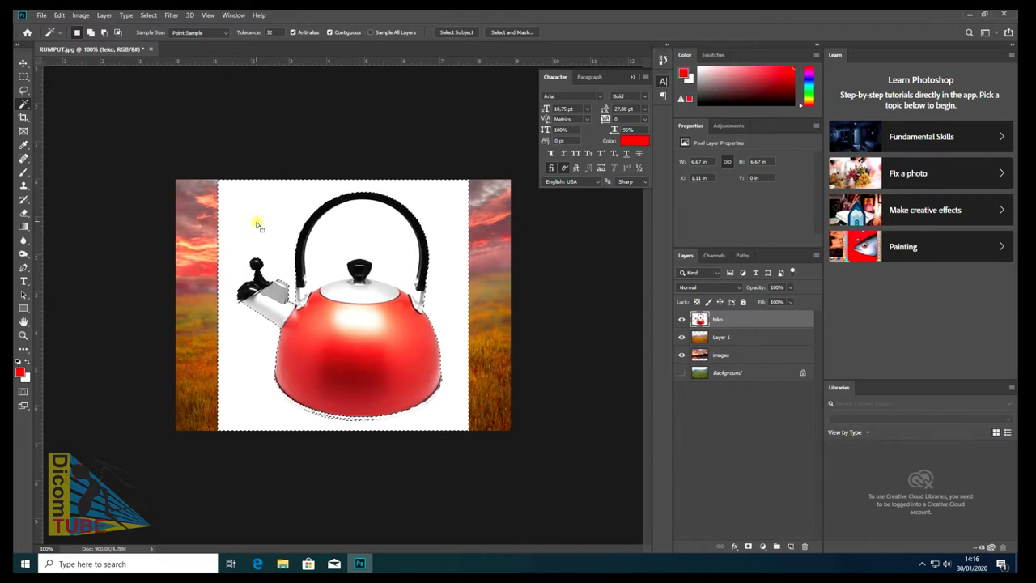
key(Delete)
click(356, 240)
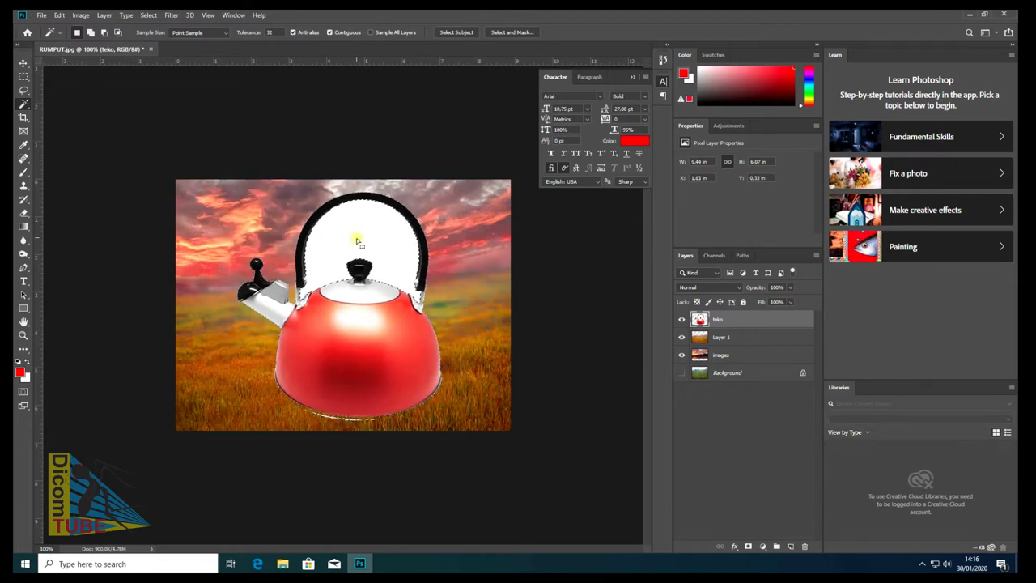
key(Delete)
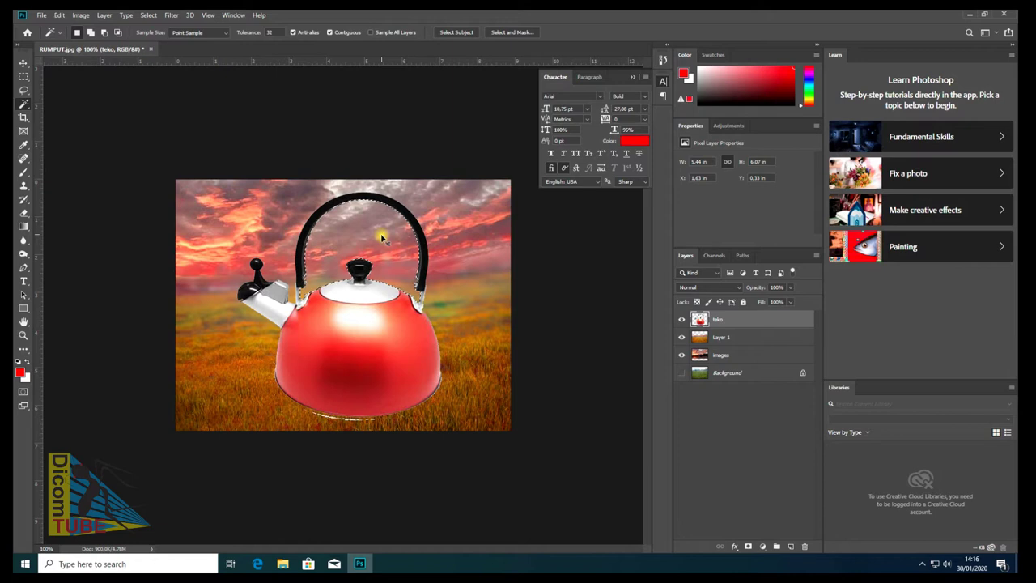
scroll(335, 428, up, 2)
- Set up the Eraser at 100% opacity with a smaller brush
drag(322, 407, 292, 275)
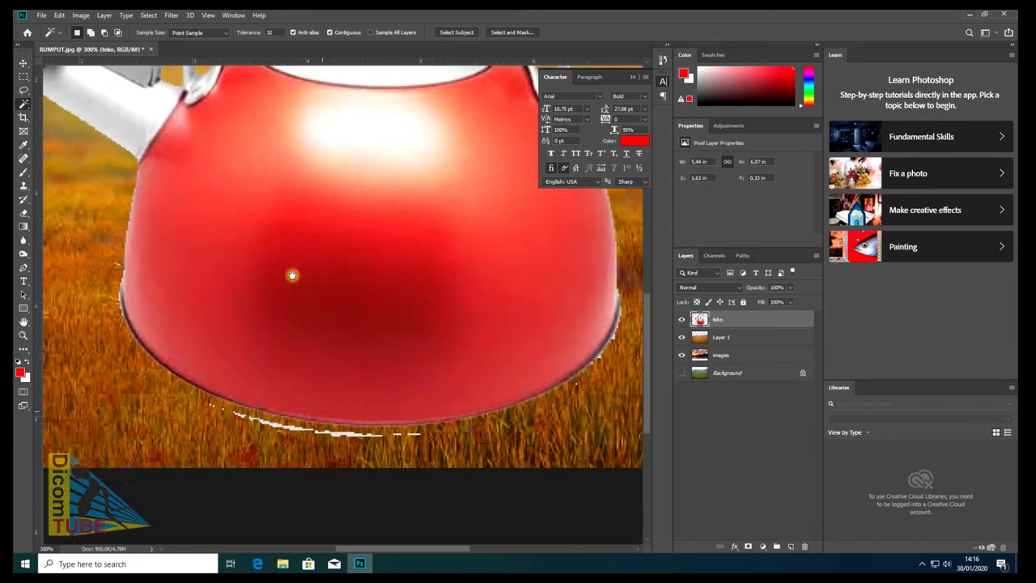
click(23, 188)
click(22, 253)
click(23, 213)
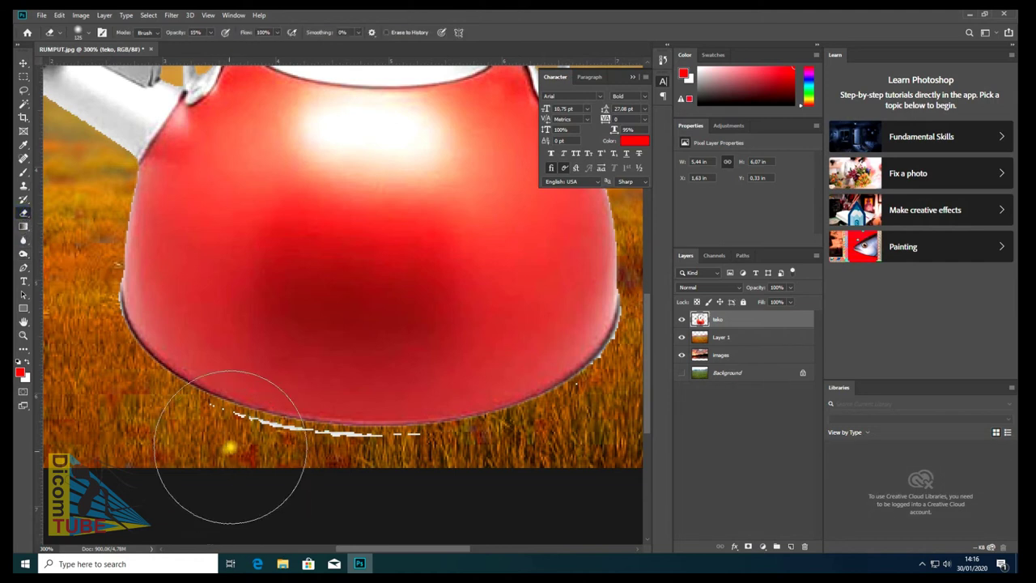
click(210, 33)
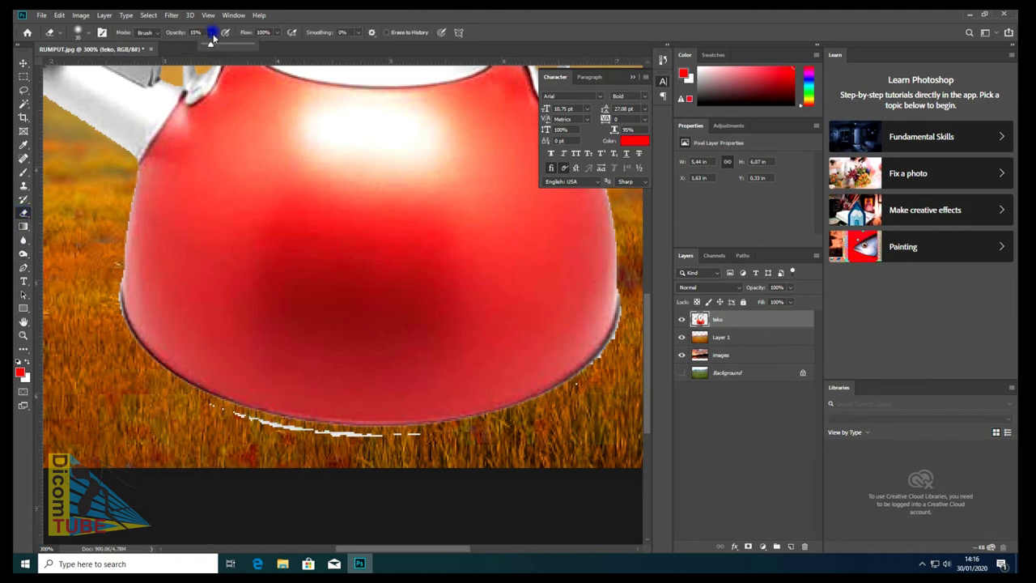
drag(236, 51, 243, 53)
right_click(248, 369)
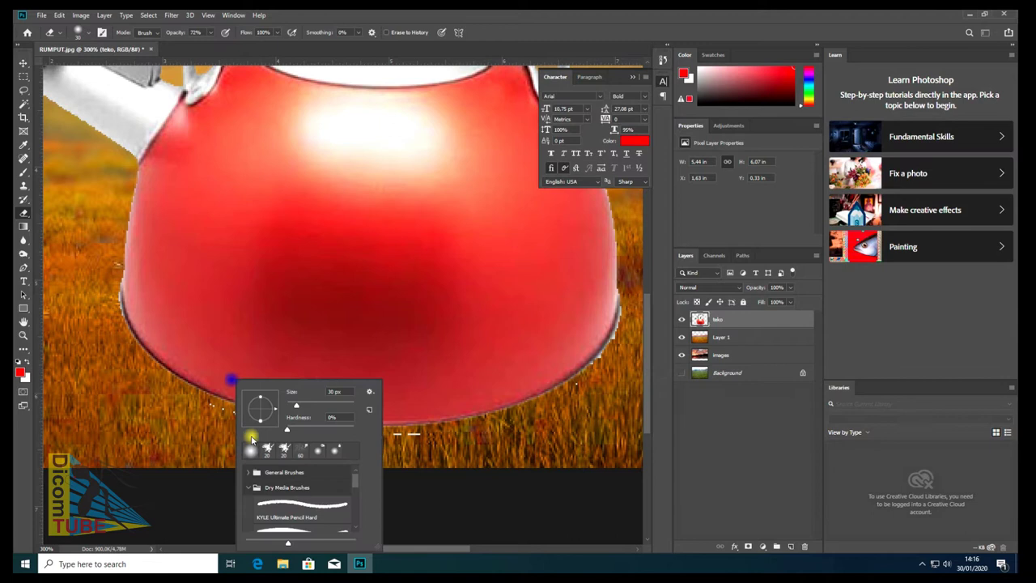
key(Escape)
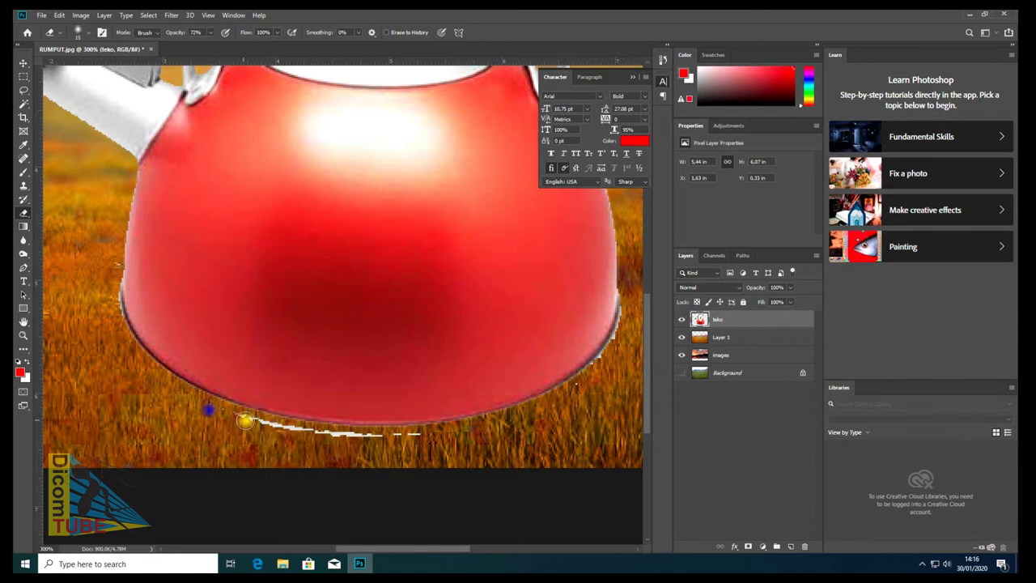
click(211, 35)
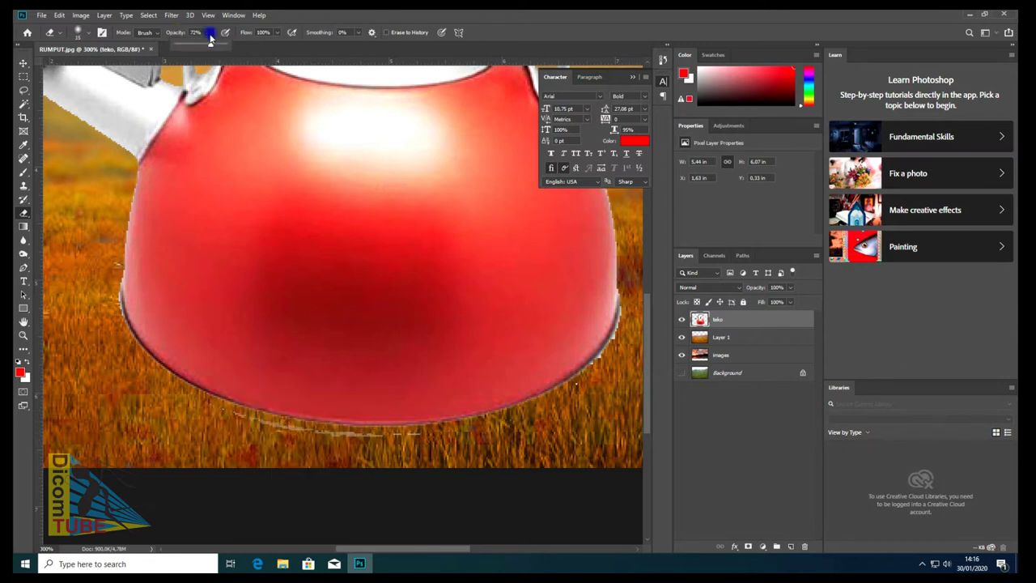
click(231, 418)
- Erase the white fringe below the kettle and along its right edge
click(300, 443)
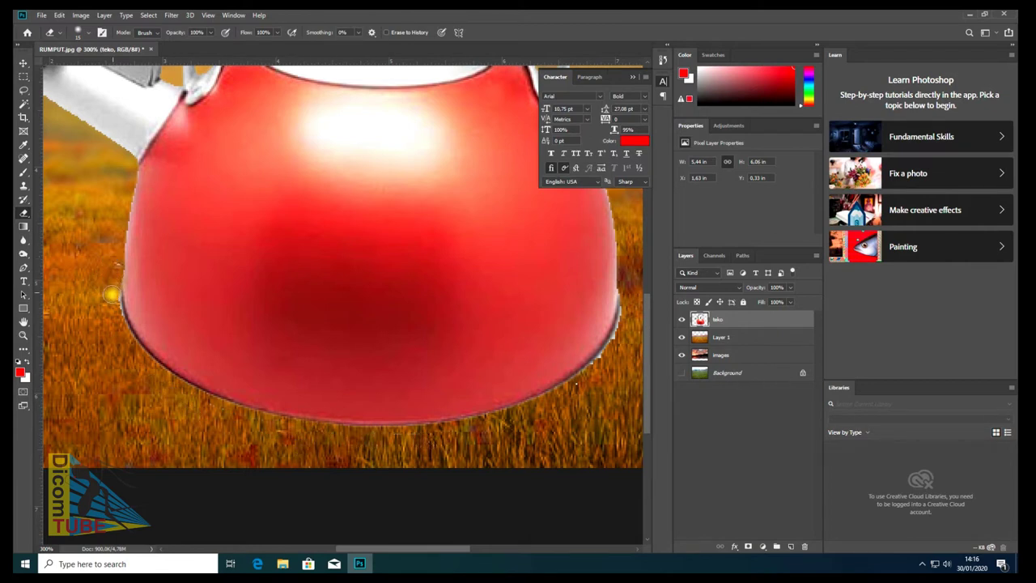
drag(626, 321, 616, 350)
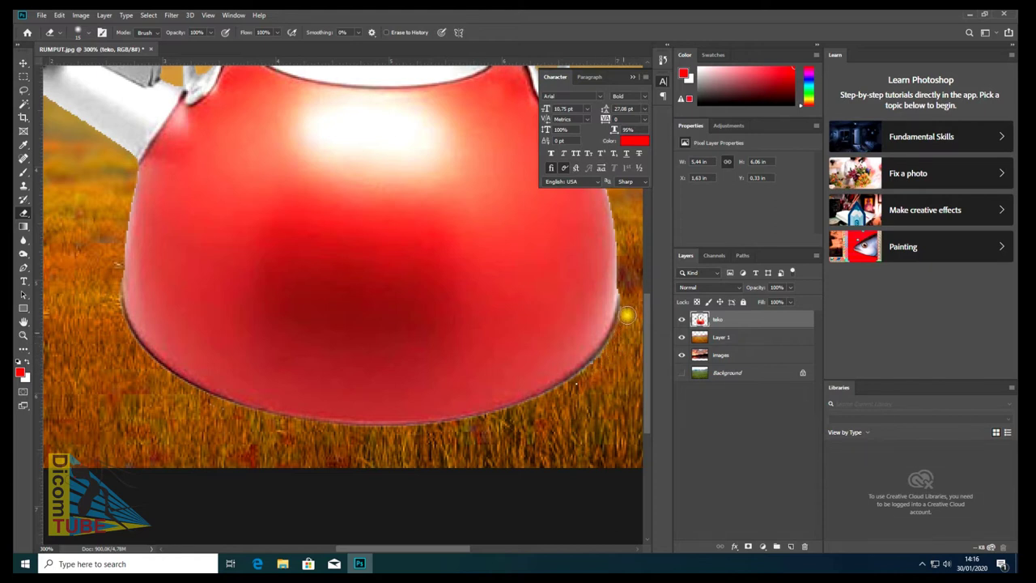
drag(626, 289, 625, 317)
drag(380, 435, 302, 432)
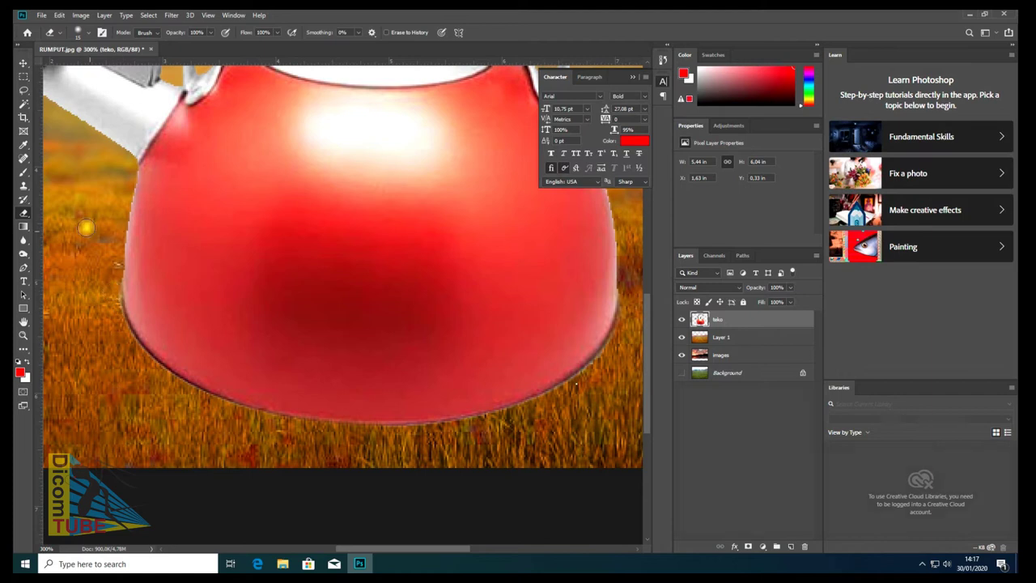
- Blur the kettle's handle joints, handle top and outline into the field
click(23, 241)
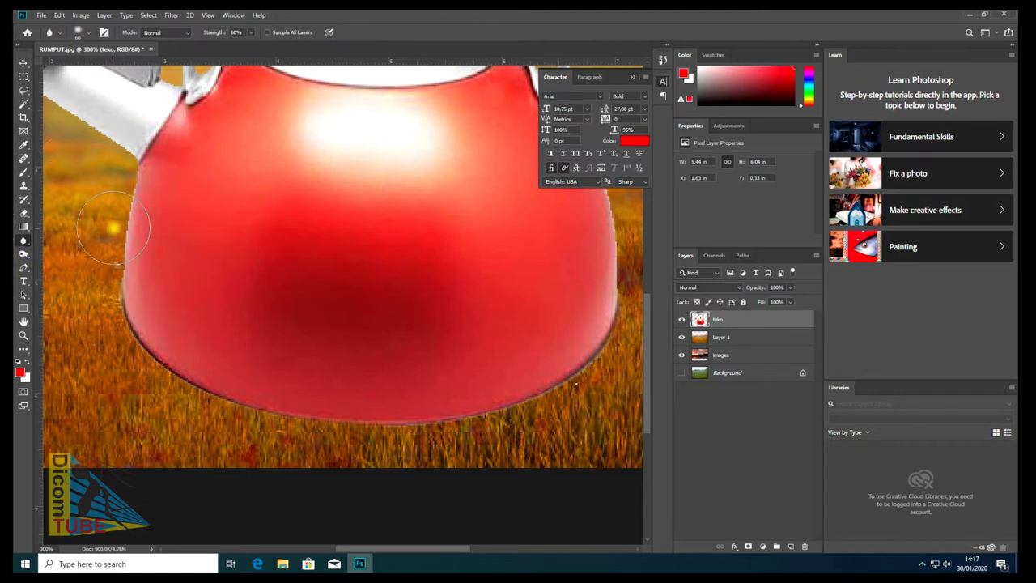
scroll(121, 259, up, 2)
scroll(122, 259, right, 3)
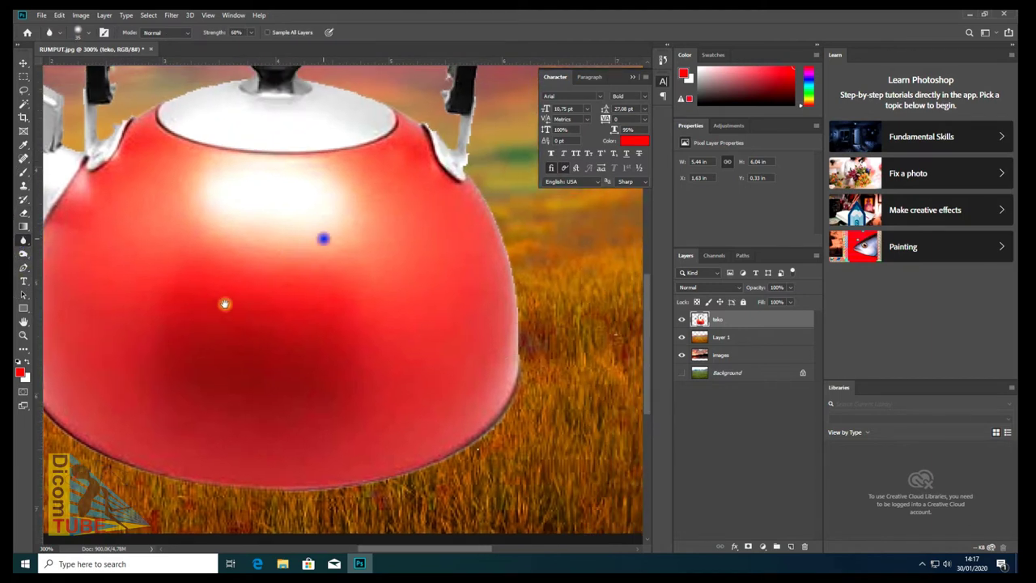
scroll(462, 243, up, 5)
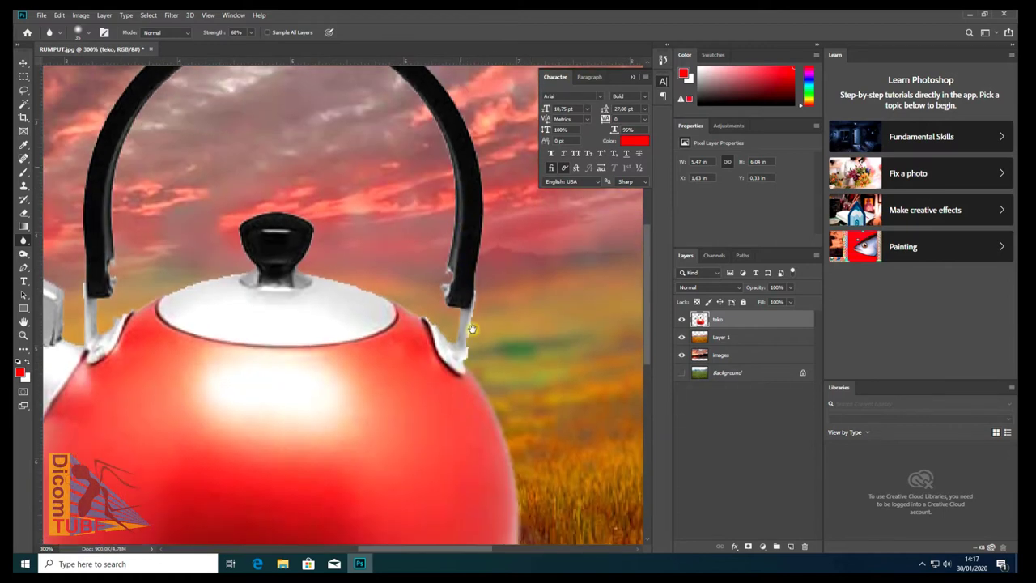
drag(464, 288, 494, 232)
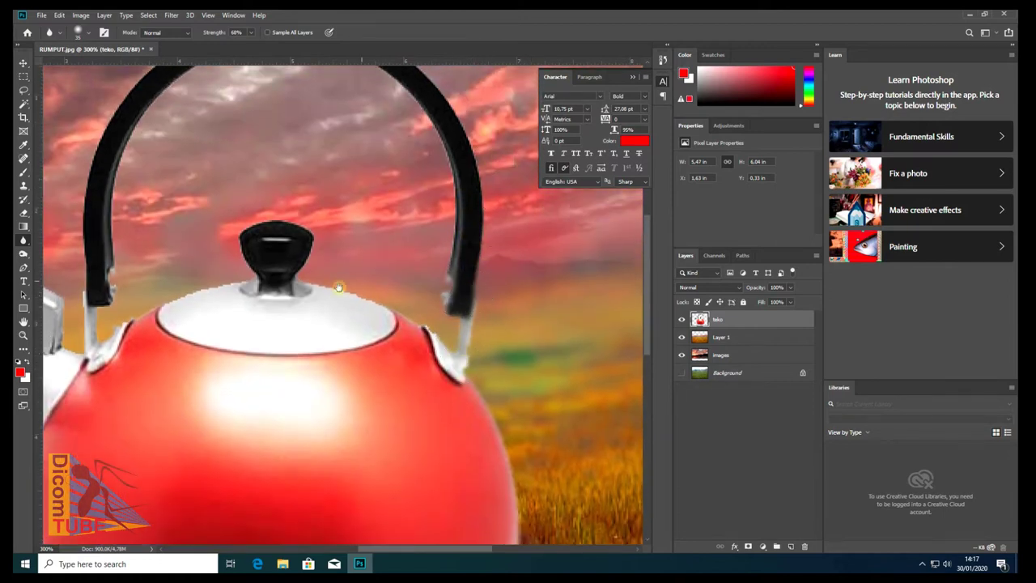
scroll(338, 287, down, 2)
scroll(339, 288, left, 4)
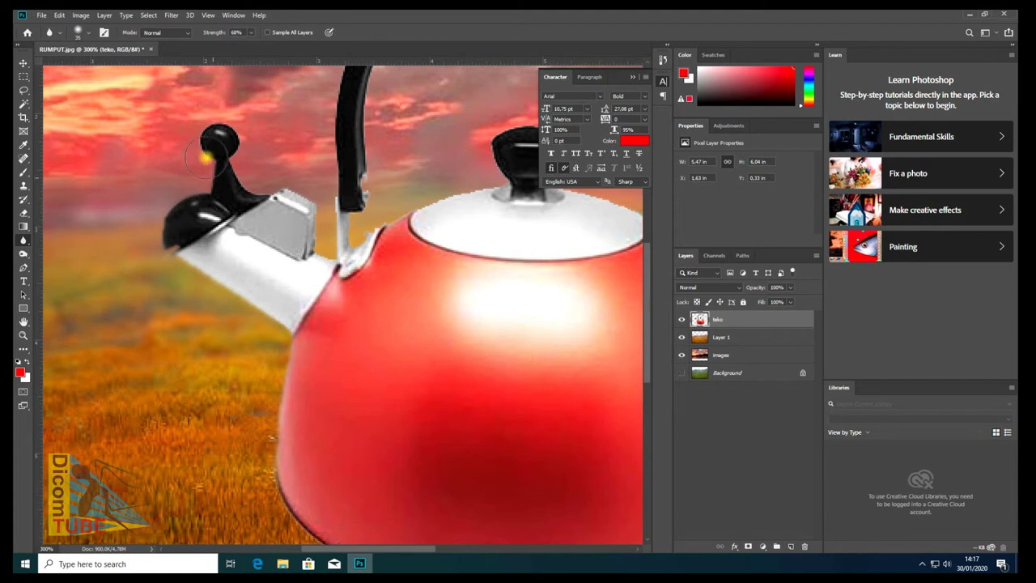
drag(359, 253, 194, 409)
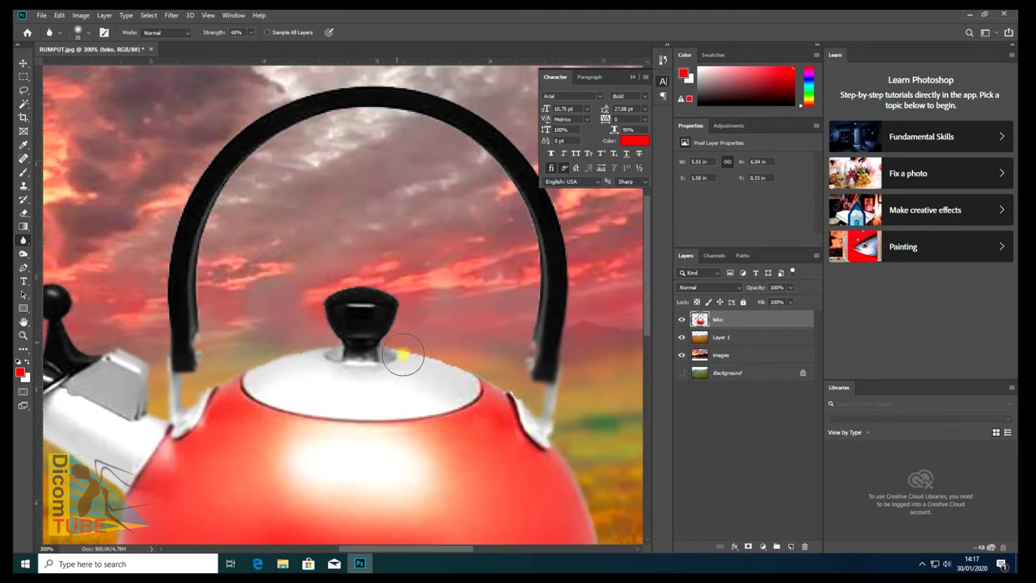
mouse_move(545, 347)
mouse_down()
mouse_move(465, 151)
mouse_move(369, 84)
mouse_up()
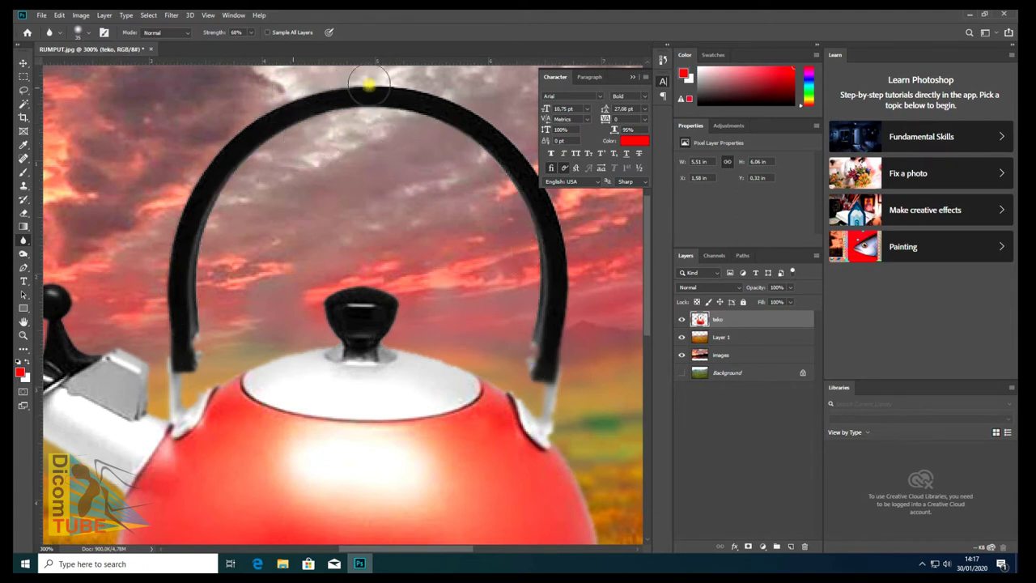
scroll(286, 264, down, 3)
scroll(398, 402, down, 1)
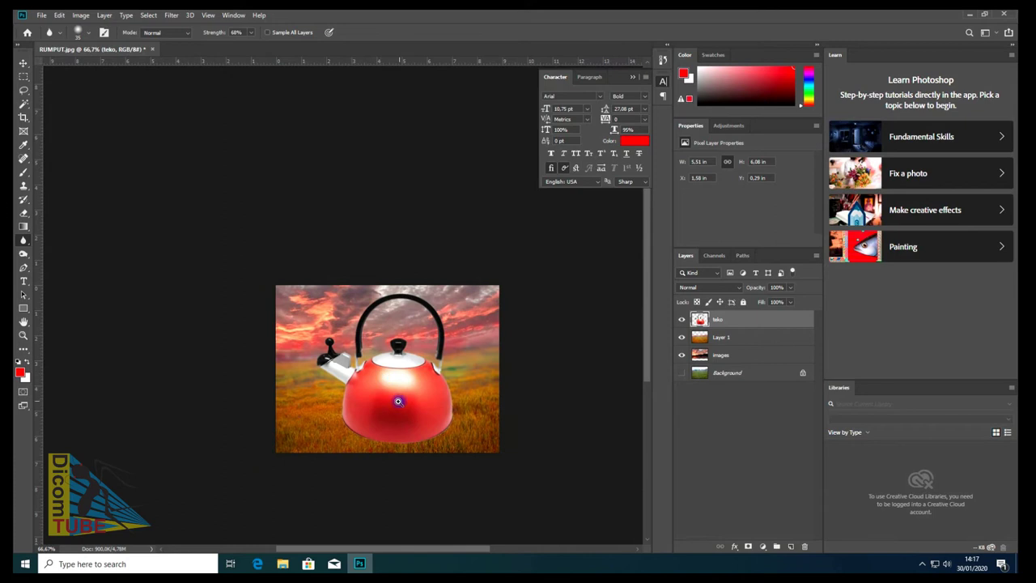
scroll(399, 401, up, 2)
scroll(347, 382, up, 1)
scroll(299, 351, up, 1)
drag(369, 359, 345, 359)
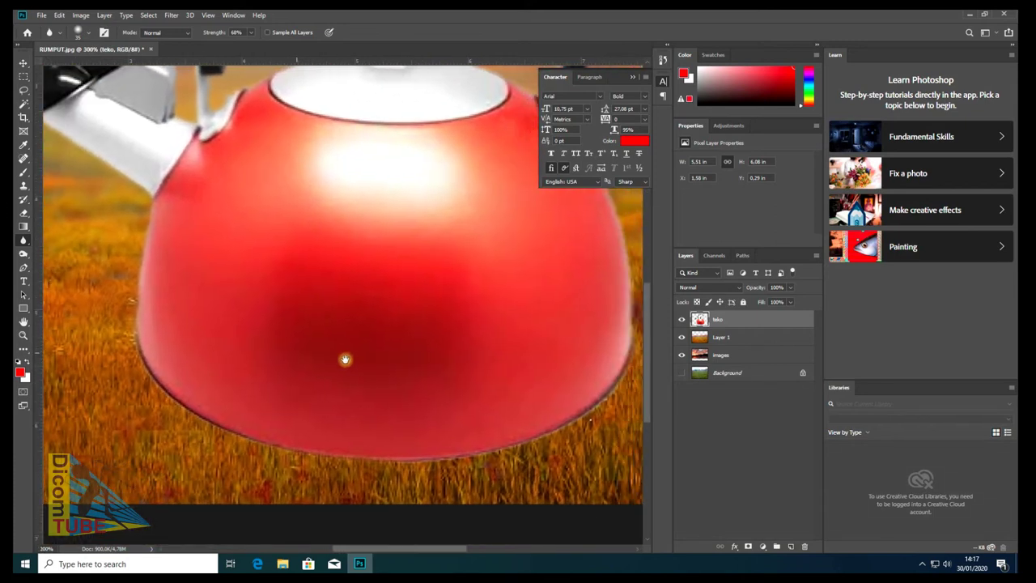
scroll(345, 359, down, 4)
- Scale the kettle to about 55% and position it just above the field's horizon
key(ctrl+t)
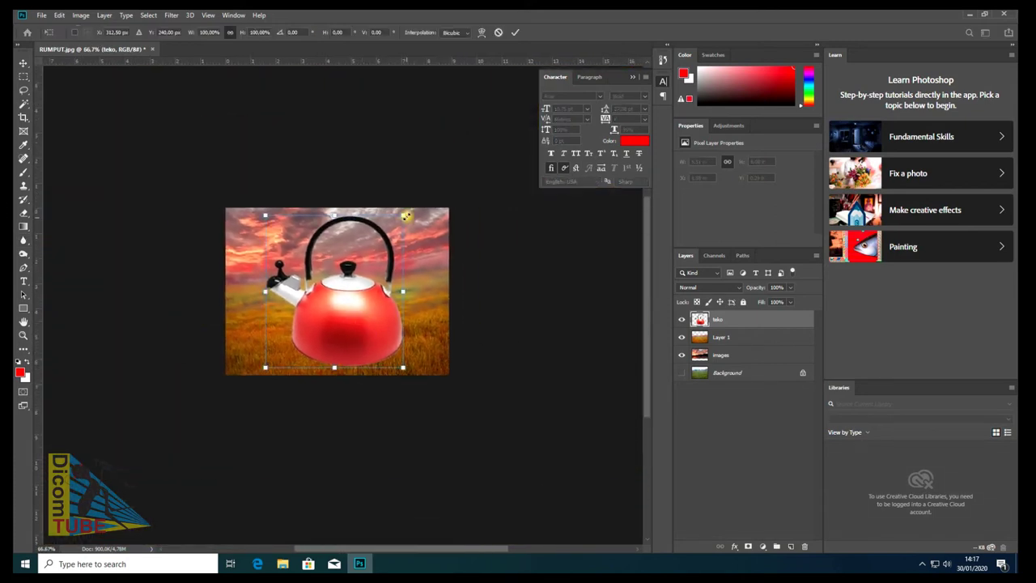
drag(404, 214, 340, 284)
drag(317, 353, 344, 291)
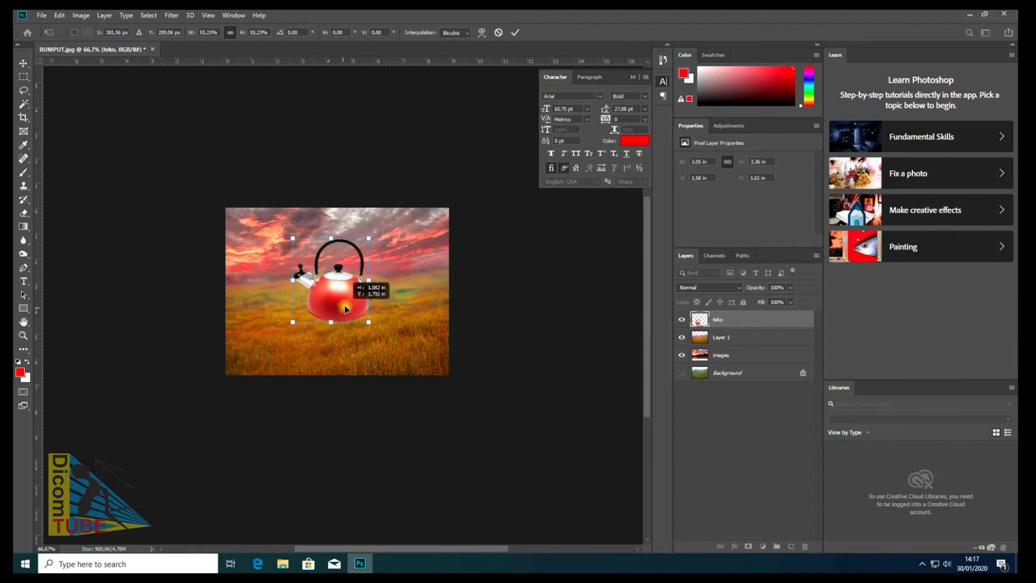
scroll(344, 292, up, 1)
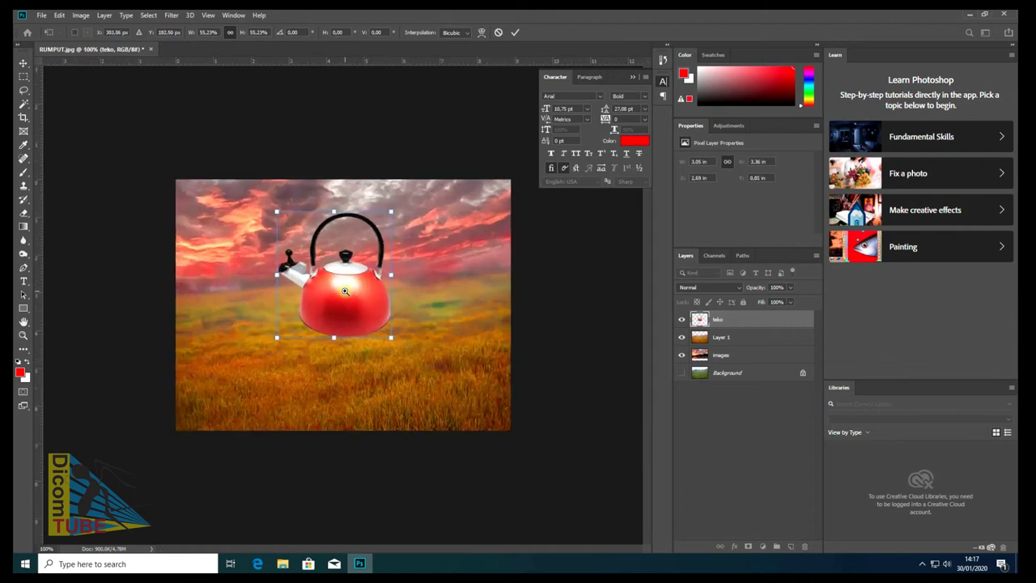
drag(345, 307, 347, 296)
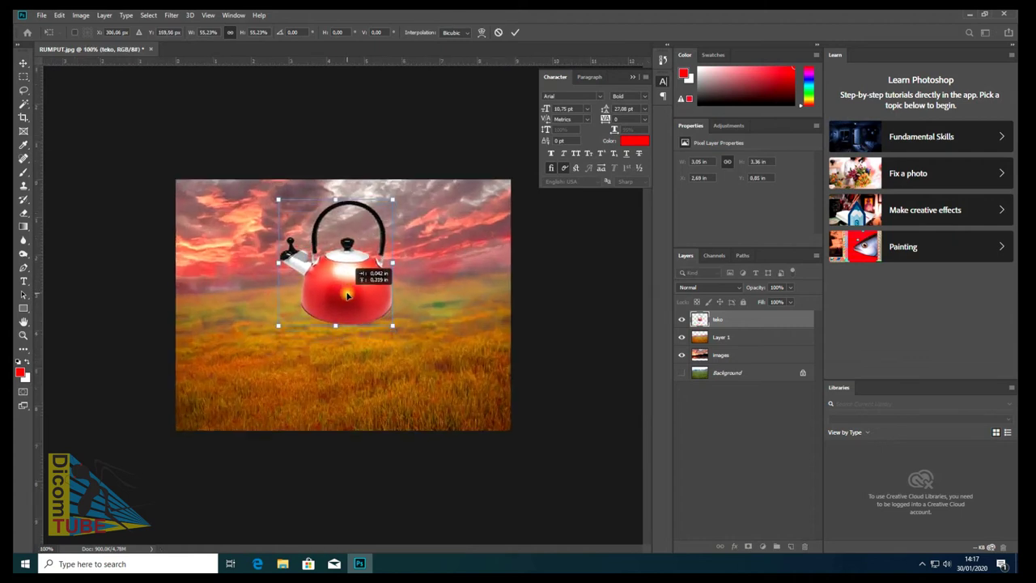
drag(347, 296, 350, 324)
scroll(342, 305, up, 1)
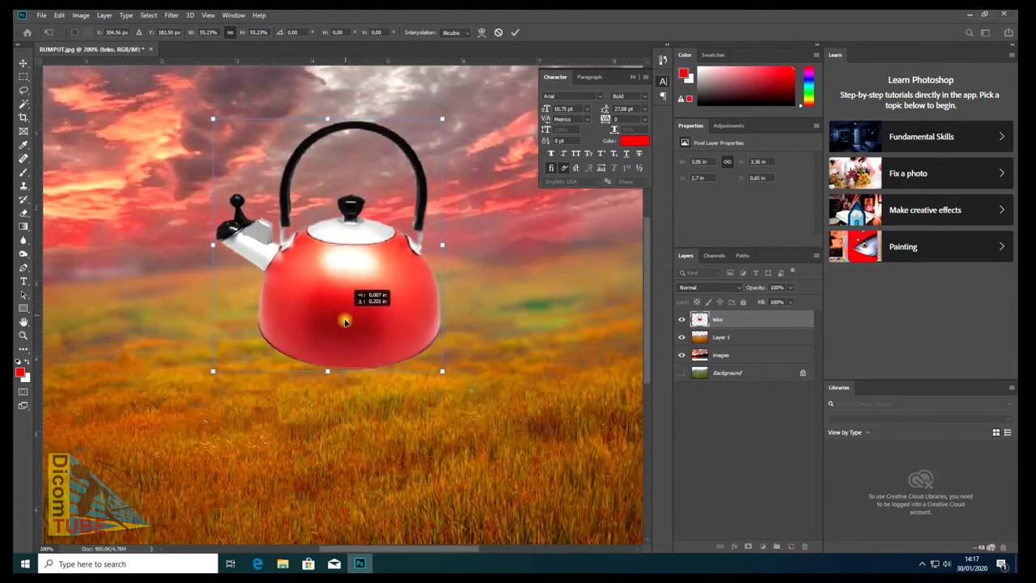
key(Return)
- Nudge the kettle down to Y 1.06 in so it rests on the grass
key(r)
scroll(354, 308, down, 3)
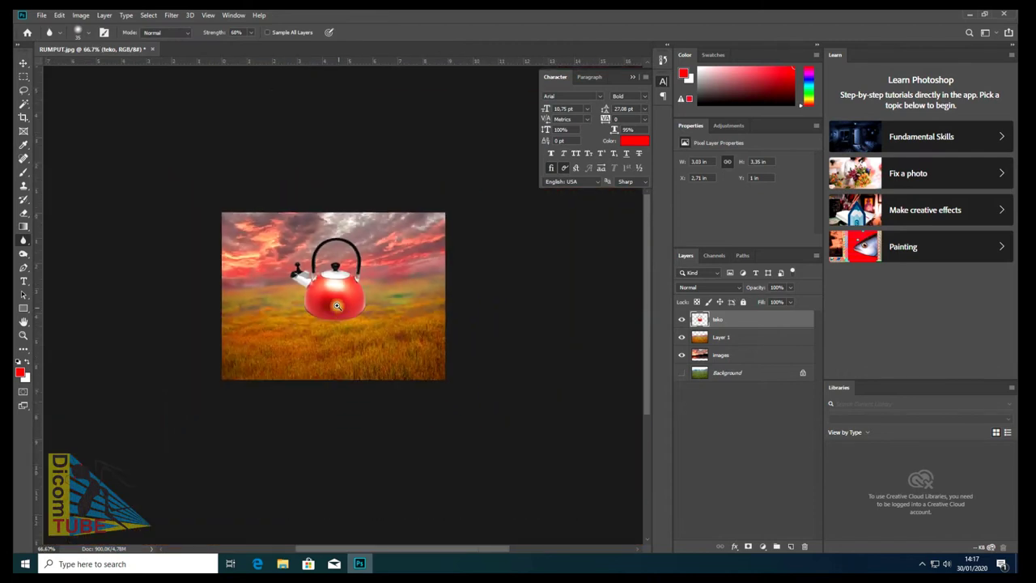
scroll(354, 308, up, 4)
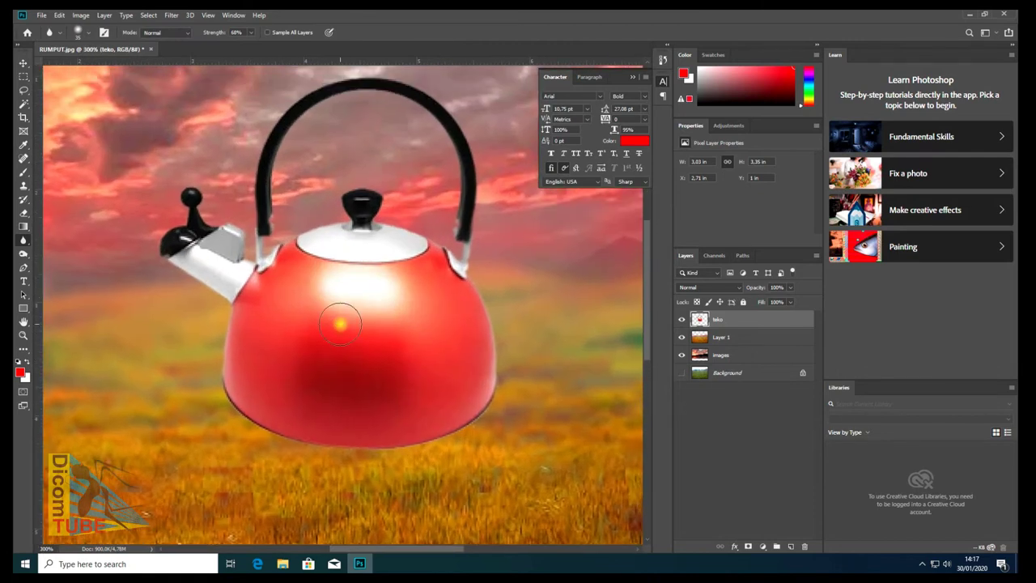
key(v)
drag(314, 388, 316, 413)
scroll(311, 393, up, 1)
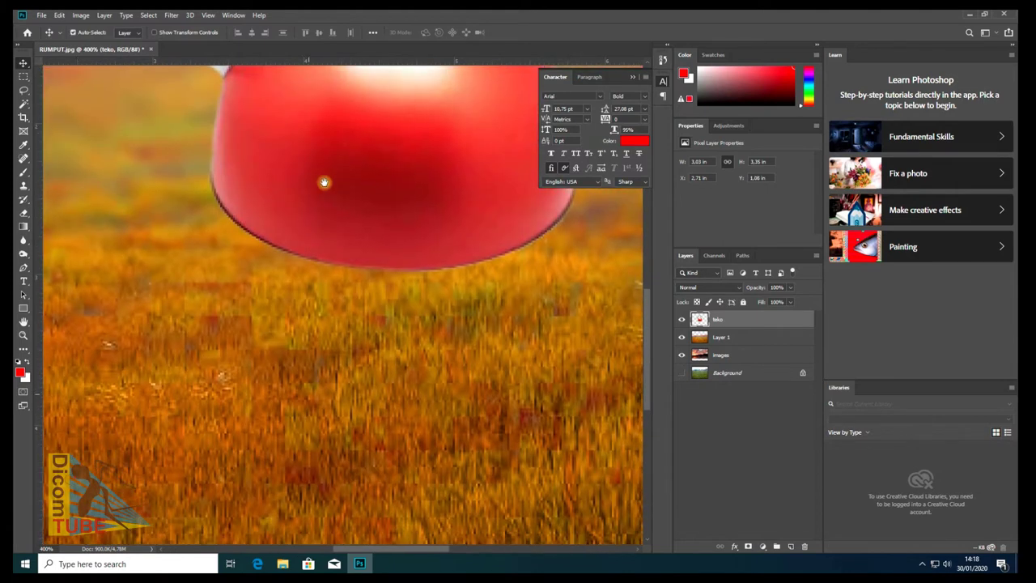
scroll(316, 296, down, 3)
scroll(340, 251, down, 2)
scroll(359, 289, up, 4)
scroll(290, 375, up, 1)
scroll(290, 375, up, 1)
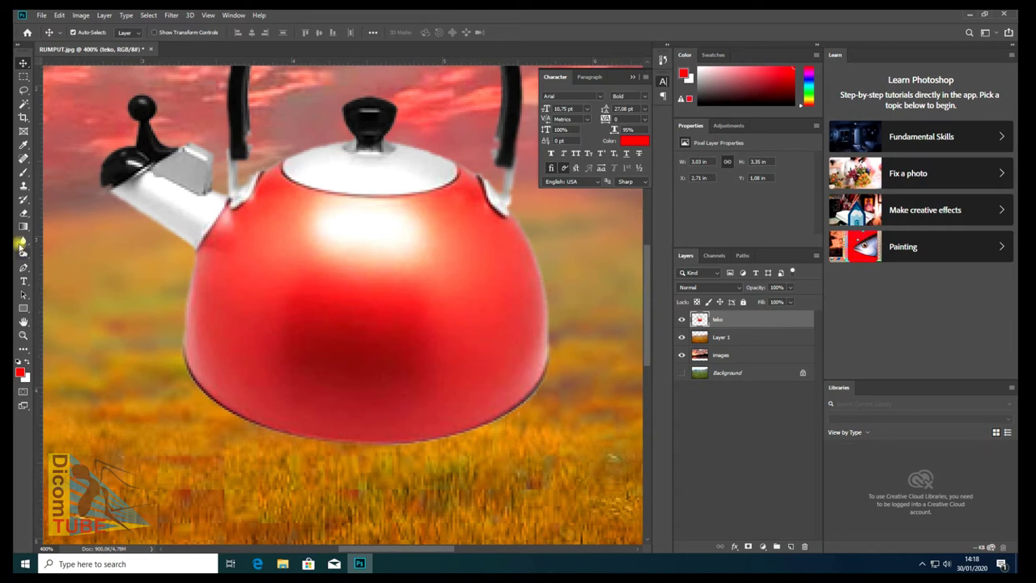
key(b)
right_click(340, 424)
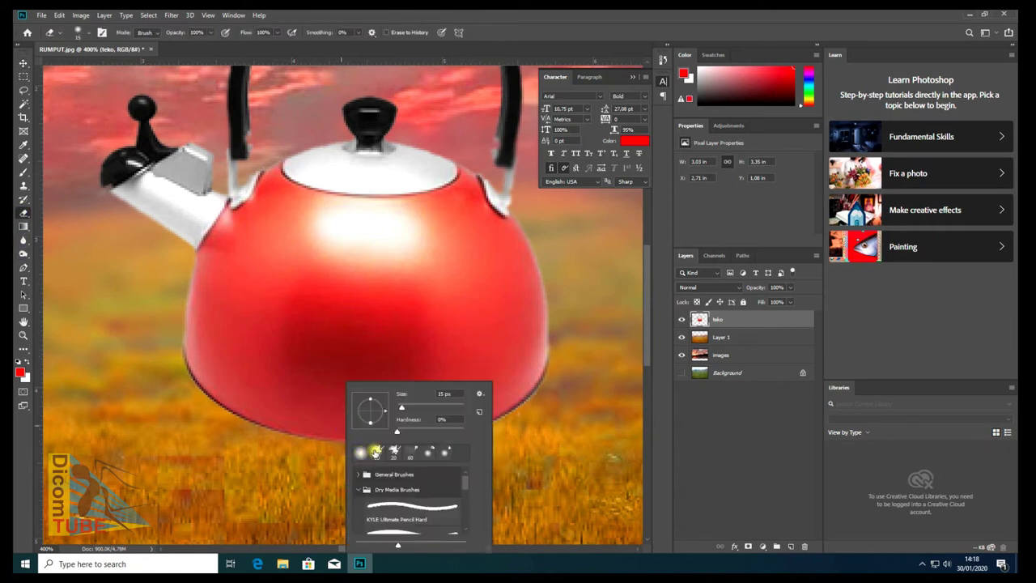
click(298, 446)
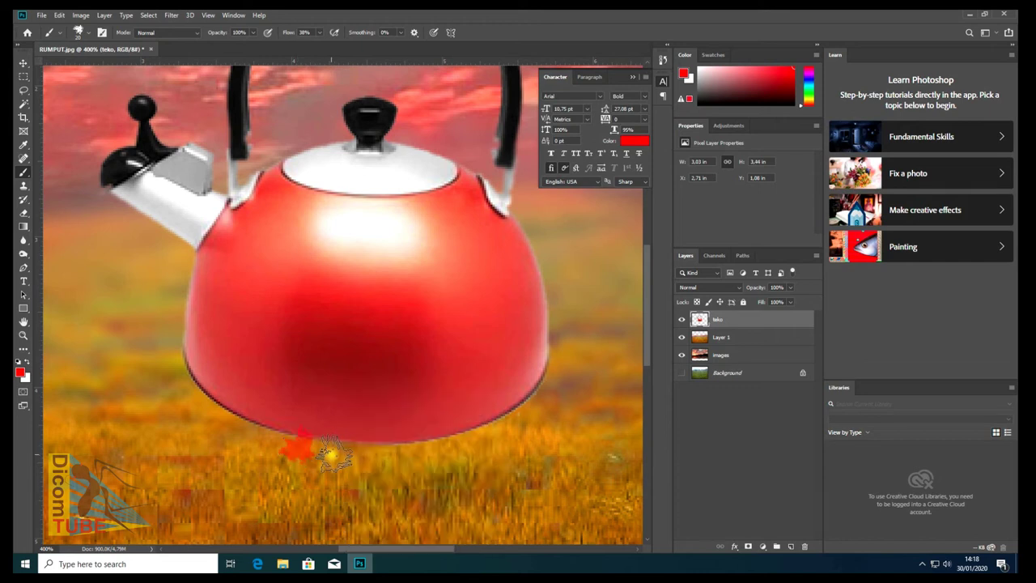
key(ctrl+z)
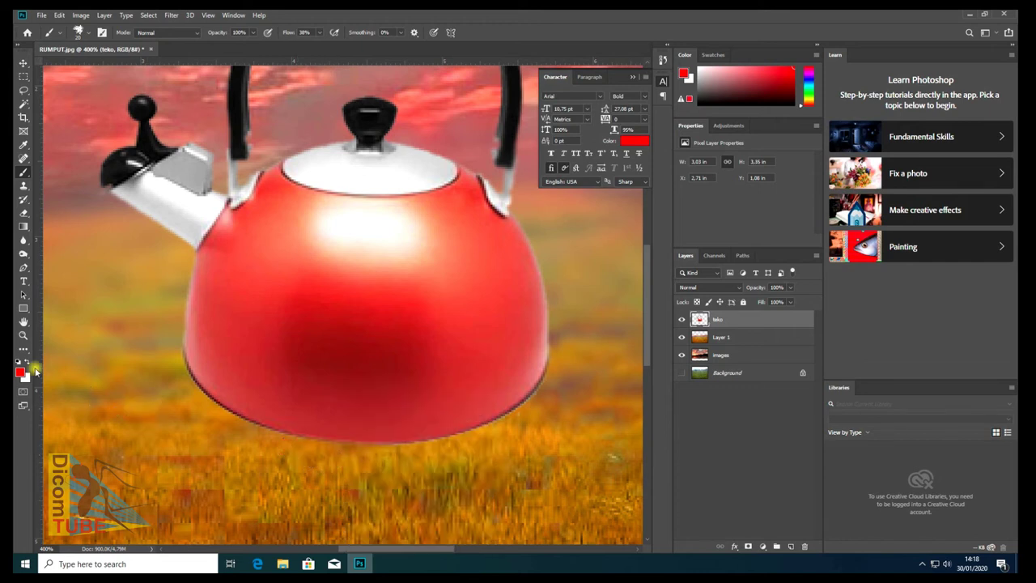
click(27, 362)
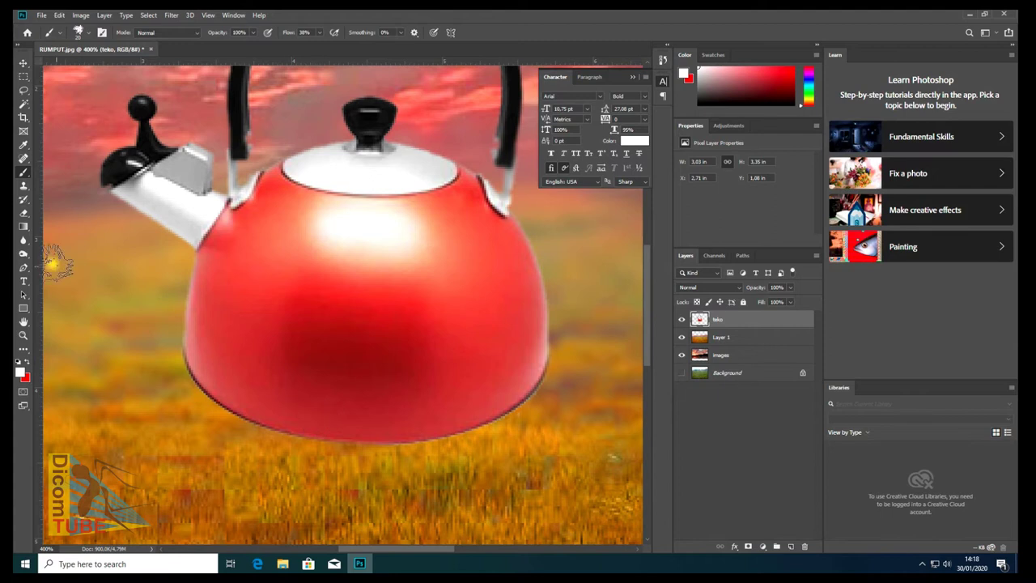
click(23, 216)
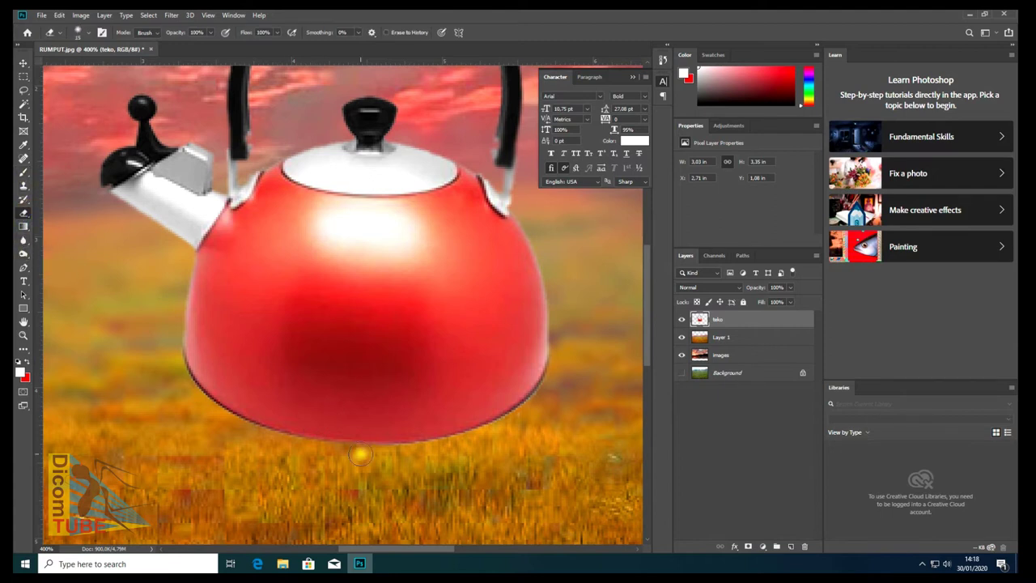
right_click(360, 445)
key(b)
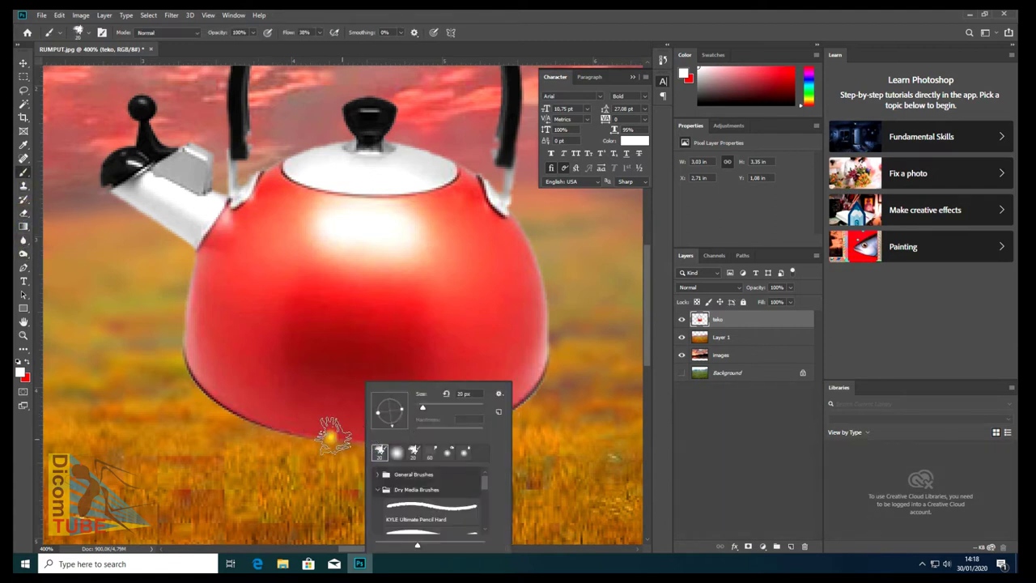
click(23, 213)
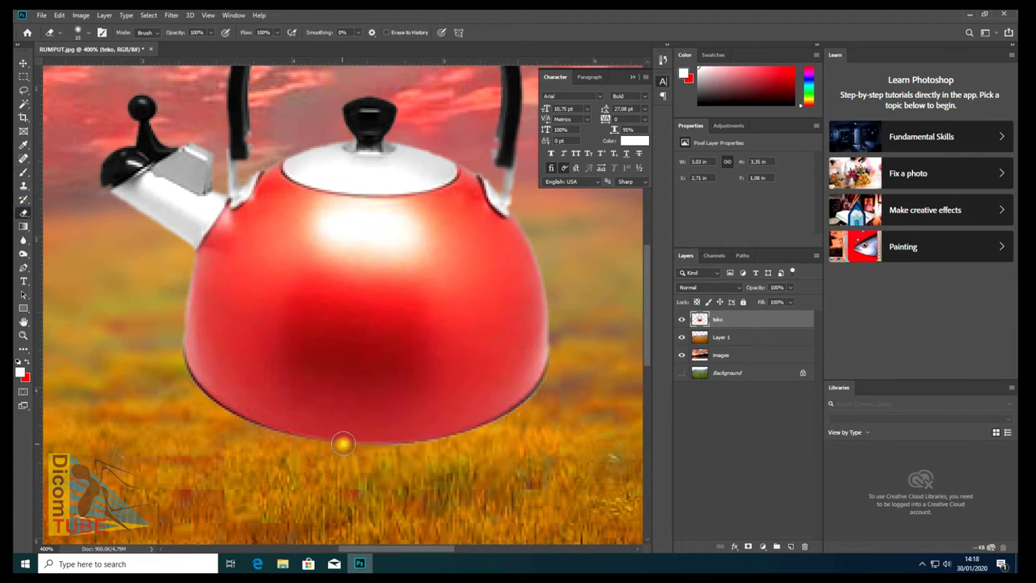
right_click(343, 442)
scroll(470, 488, down, 3)
scroll(469, 494, down, 2)
scroll(466, 501, down, 1)
scroll(469, 502, down, 1)
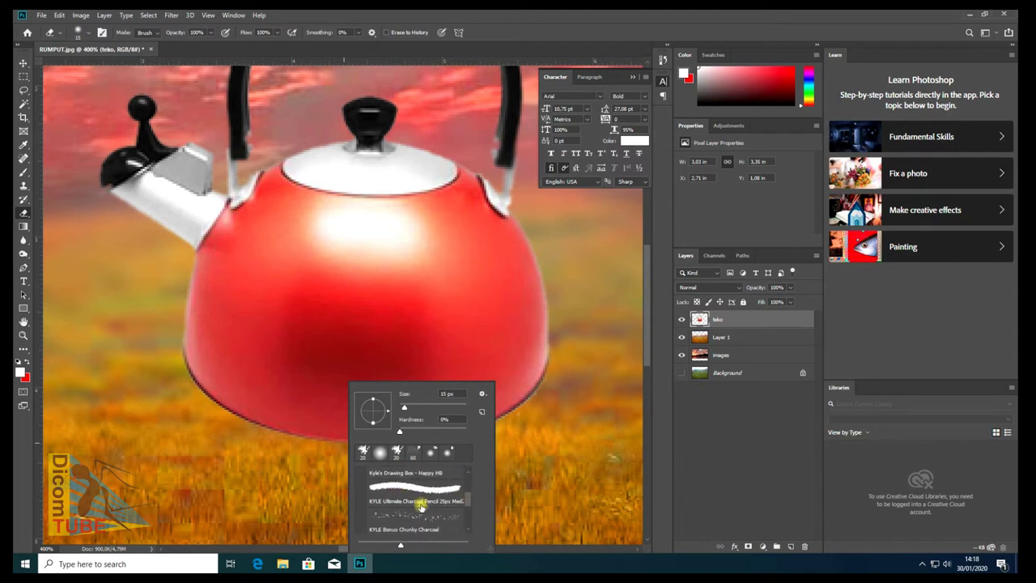
scroll(467, 501, up, 2)
scroll(467, 497, up, 1)
scroll(470, 492, up, 2)
scroll(471, 487, up, 1)
scroll(470, 488, down, 2)
scroll(470, 491, down, 2)
scroll(468, 493, down, 2)
click(392, 497)
scroll(464, 496, down, 1)
click(415, 510)
scroll(465, 505, up, 1)
scroll(467, 504, down, 1)
scroll(469, 504, up, 1)
scroll(471, 501, up, 1)
scroll(466, 499, up, 1)
click(457, 500)
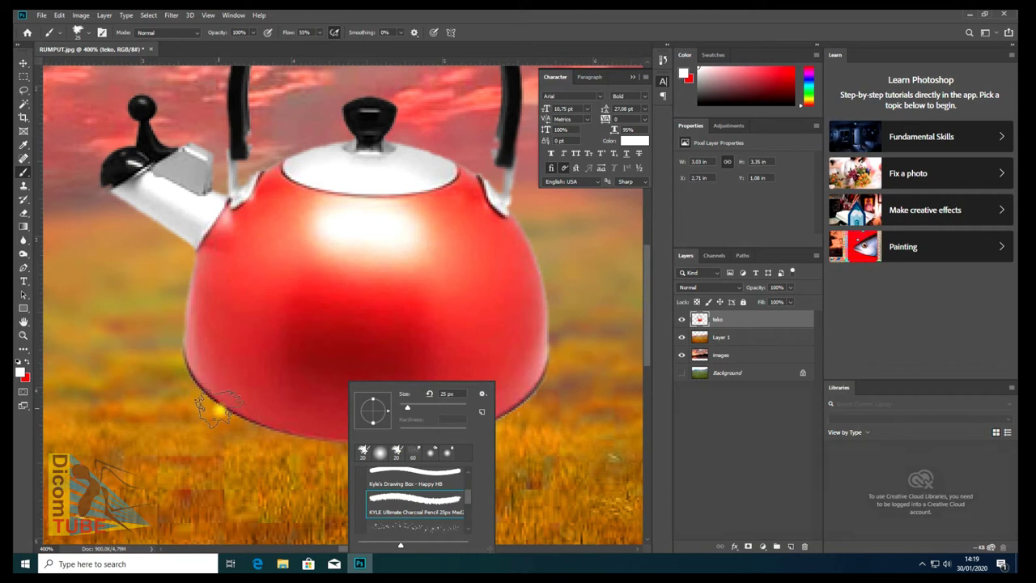
click(276, 437)
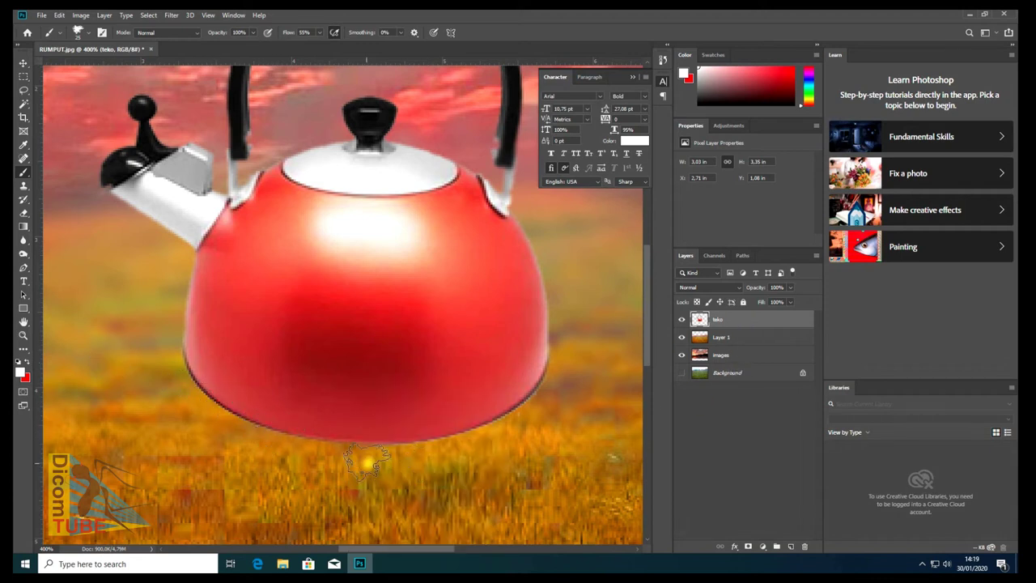
right_click(23, 172)
click(61, 187)
click(23, 213)
- Erase along the kettle's bottom rim, undoing one bad stroke
drag(362, 438, 344, 454)
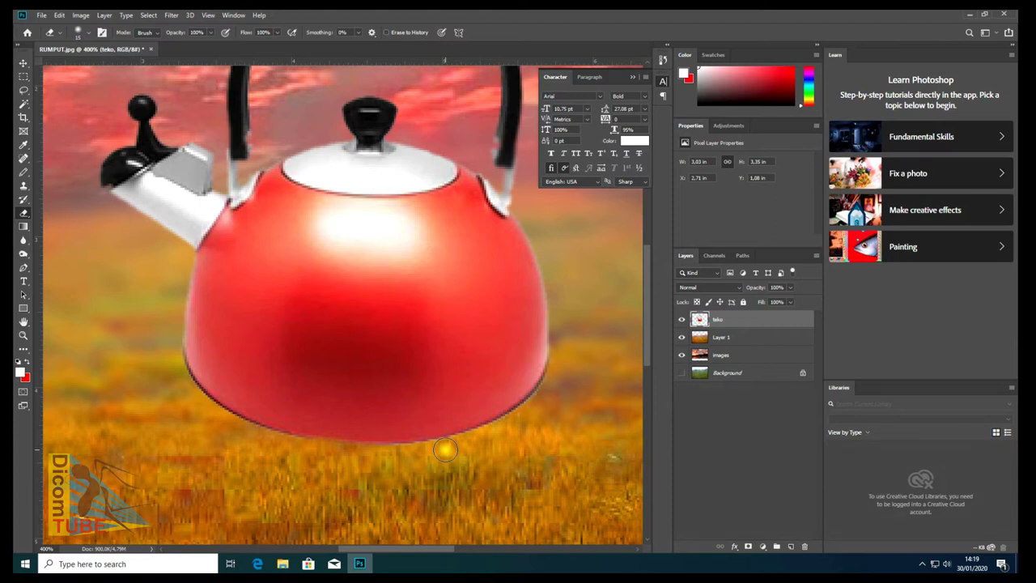
drag(418, 450, 379, 450)
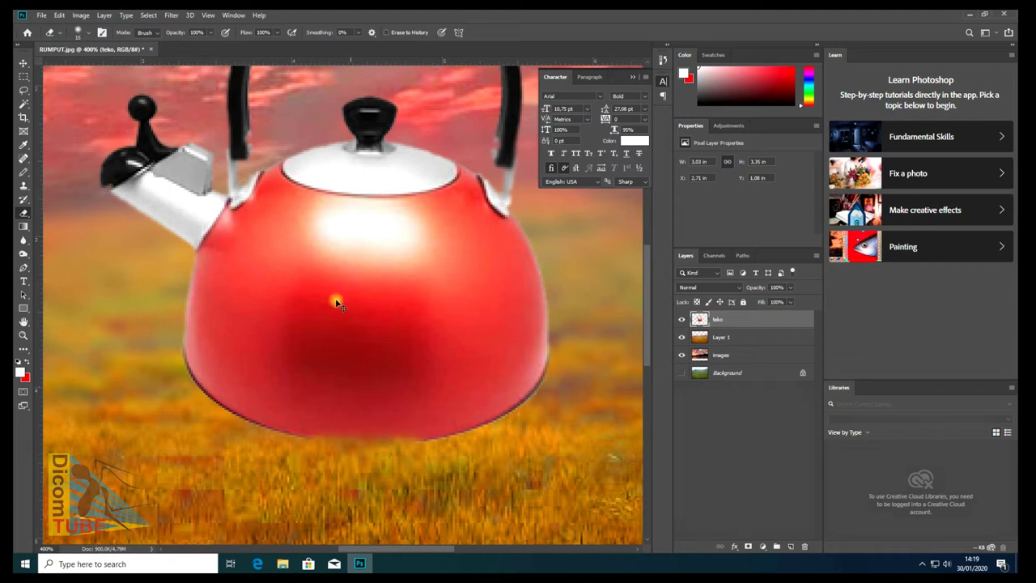
key(ctrl+z)
- Set the Eraser opacity to 35%
click(212, 34)
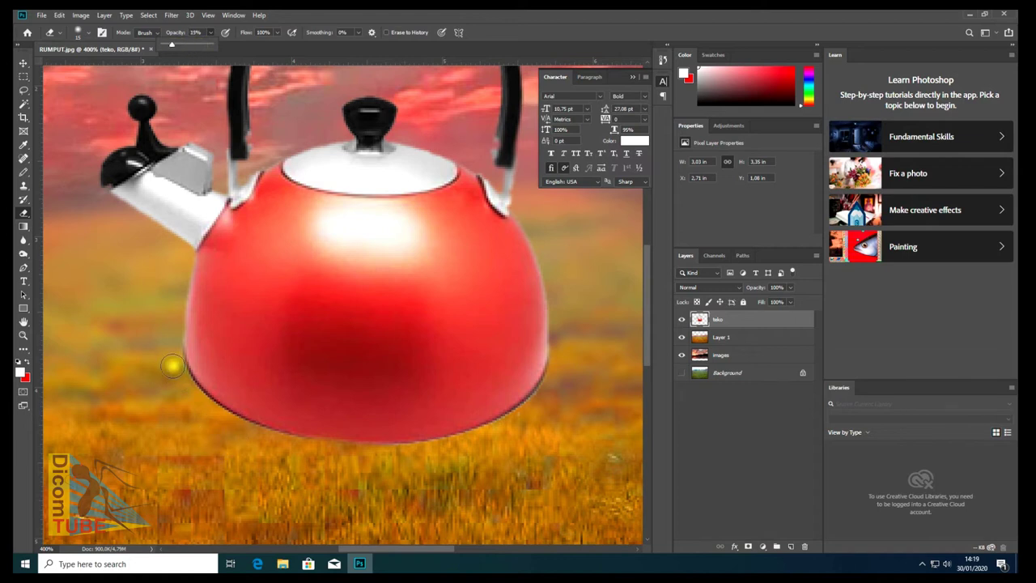
drag(172, 366, 180, 372)
click(210, 33)
drag(211, 407, 276, 434)
right_click(167, 360)
click(167, 371)
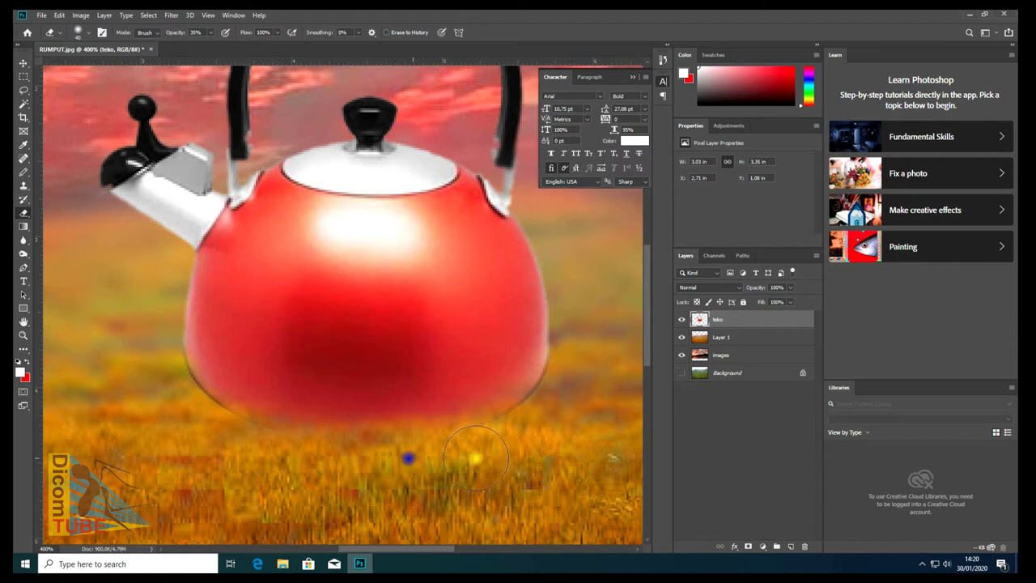
- Blend the kettle's bottom and left edges into the grass with the Blur tool
scroll(384, 386, down, 2)
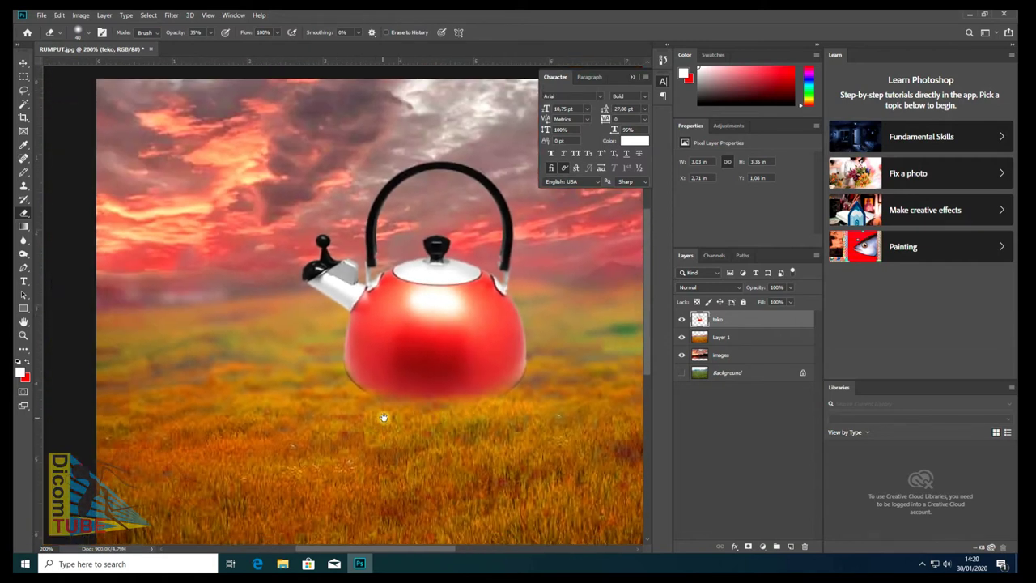
scroll(397, 429, down, 2)
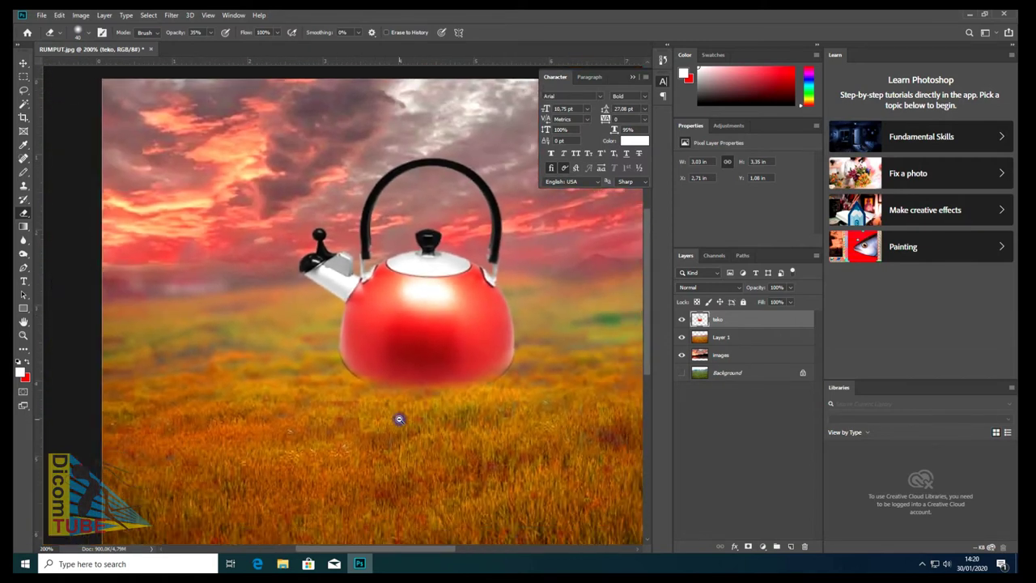
scroll(389, 421, down, 3)
scroll(364, 405, up, 2)
scroll(355, 391, up, 3)
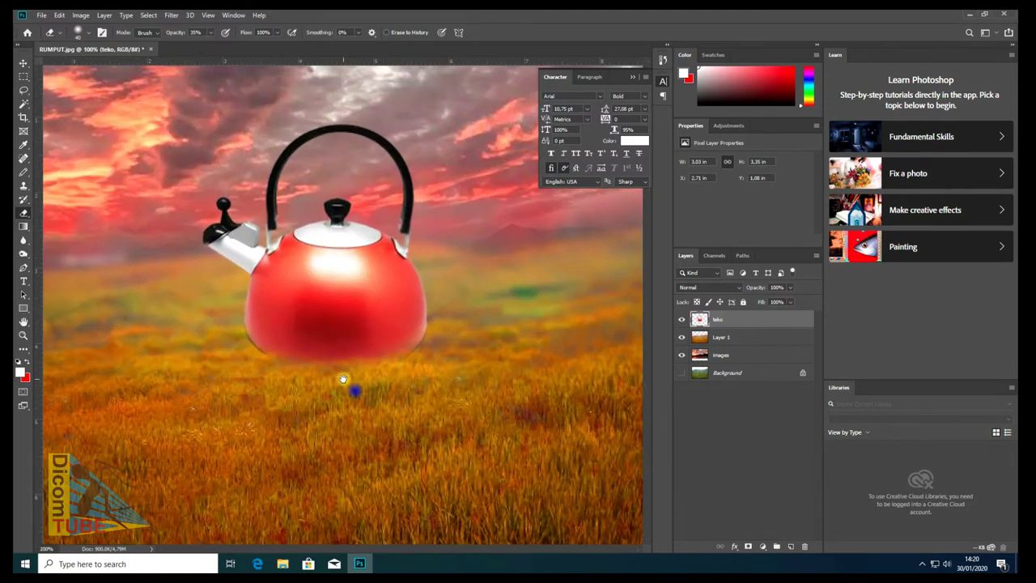
drag(256, 370, 378, 378)
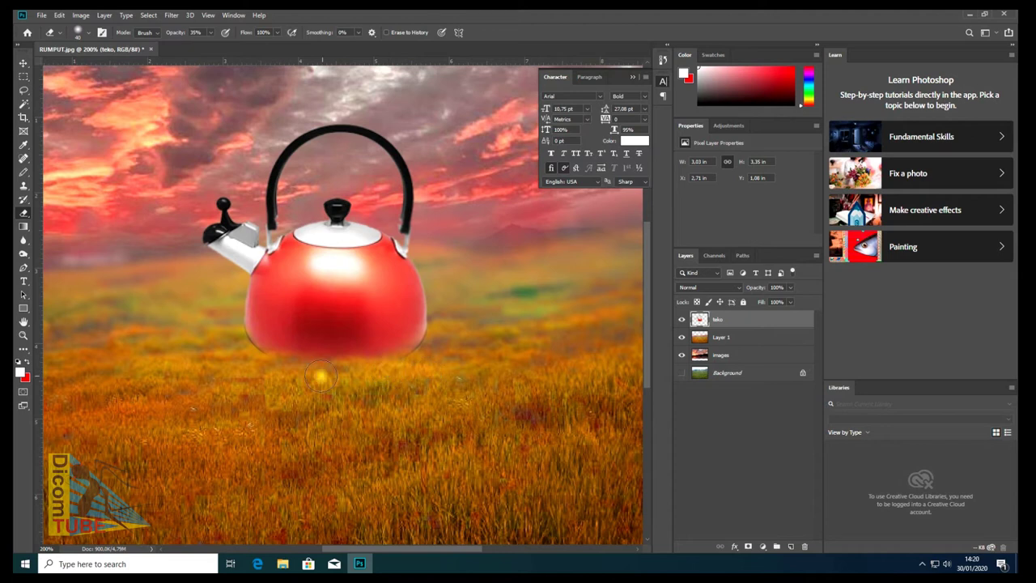
drag(330, 370, 377, 373)
click(24, 239)
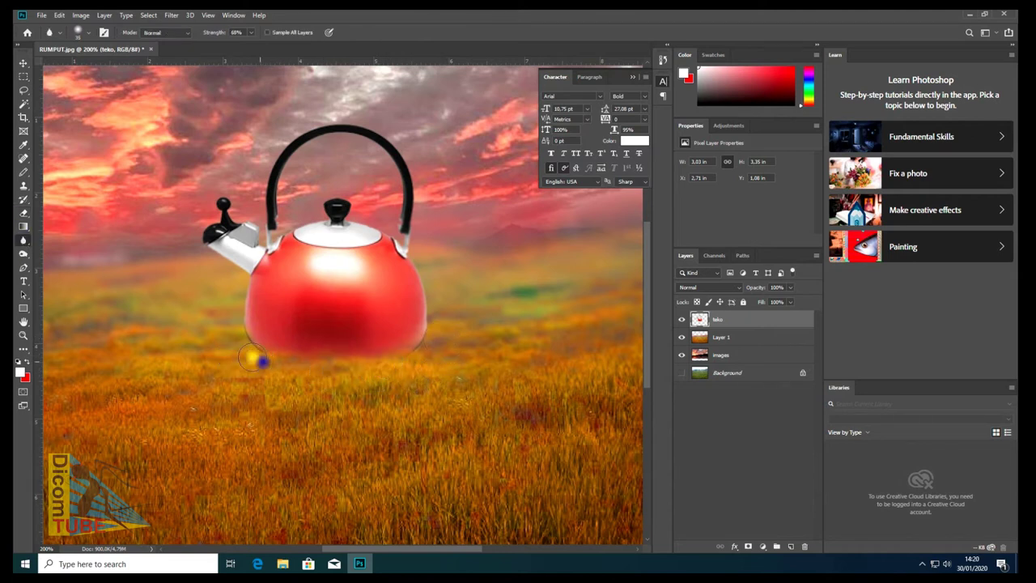
drag(248, 344, 432, 334)
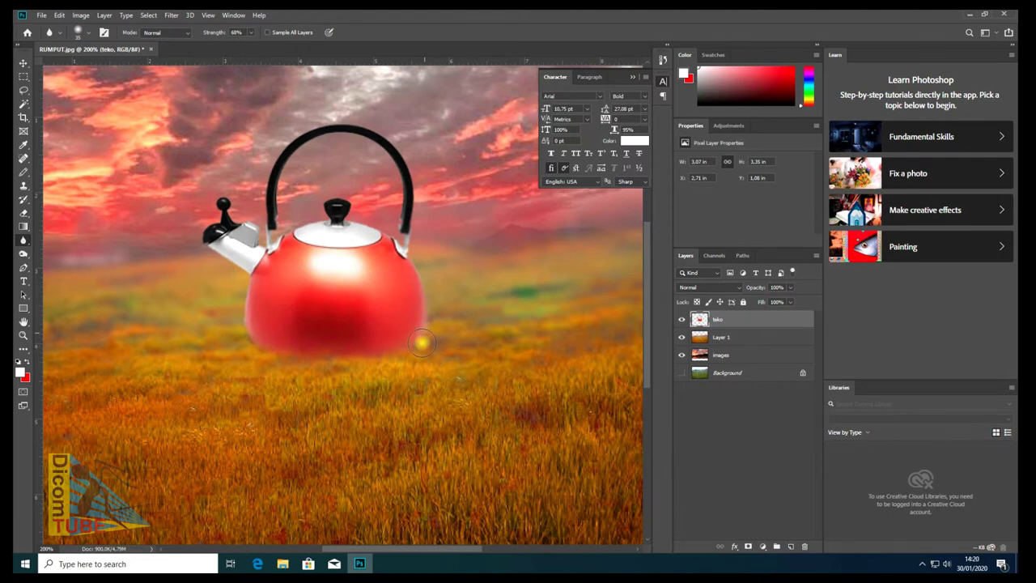
drag(240, 348, 230, 313)
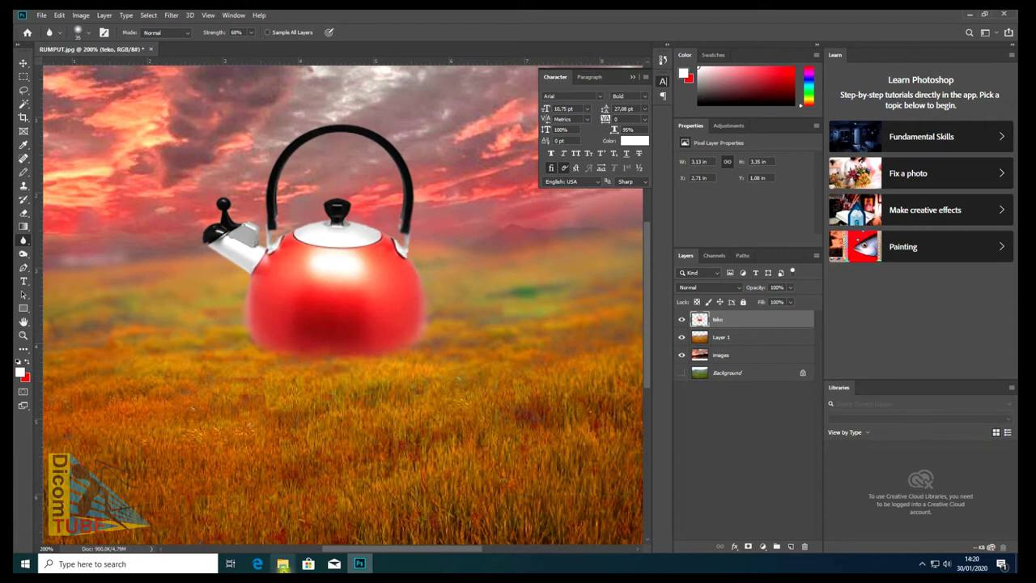
- Select the pintu door image in the EDITING PROFESIONAL folder in File Explorer
click(282, 563)
click(375, 171)
click(361, 563)
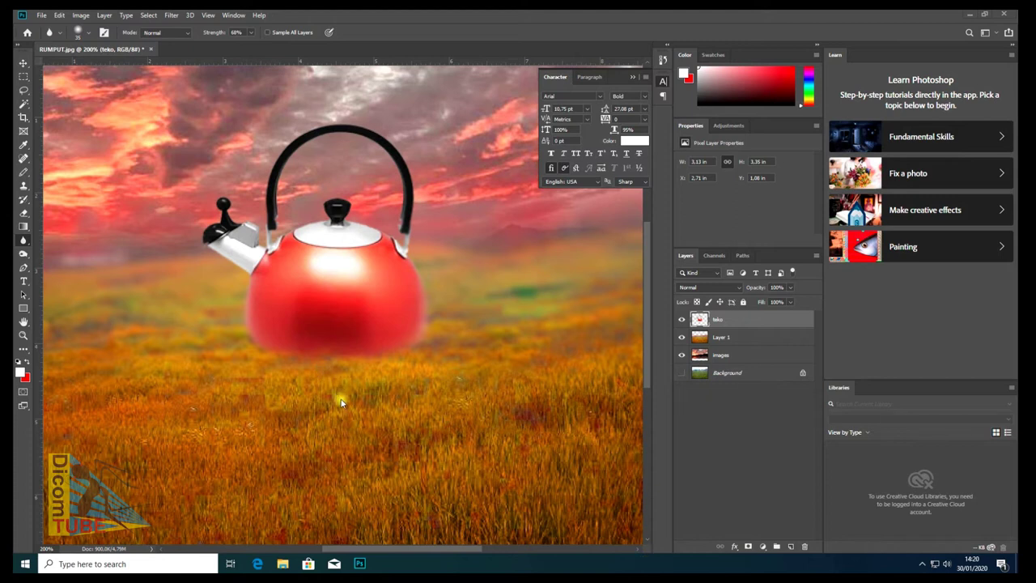
click(283, 563)
click(484, 94)
- Place the pintu door, scale it down onto the kettle, then cancel the placement
mouse_move(472, 91)
mouse_down()
mouse_move(332, 321)
mouse_move(341, 327)
mouse_up()
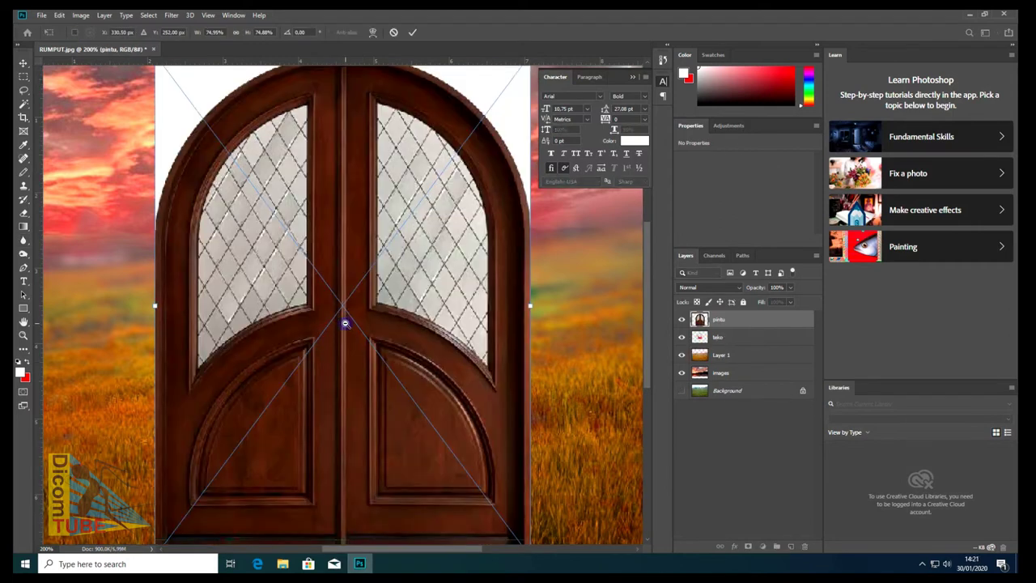
key(ctrl+minus)
key(ctrl+minus)
mouse_move(404, 370)
mouse_down()
mouse_move(328, 269)
mouse_move(338, 304)
mouse_up()
key(ctrl+plus)
key(ctrl+plus)
key(ctrl+plus)
mouse_move(473, 185)
mouse_down()
mouse_move(397, 322)
mouse_move(317, 381)
mouse_up()
drag(282, 475, 356, 407)
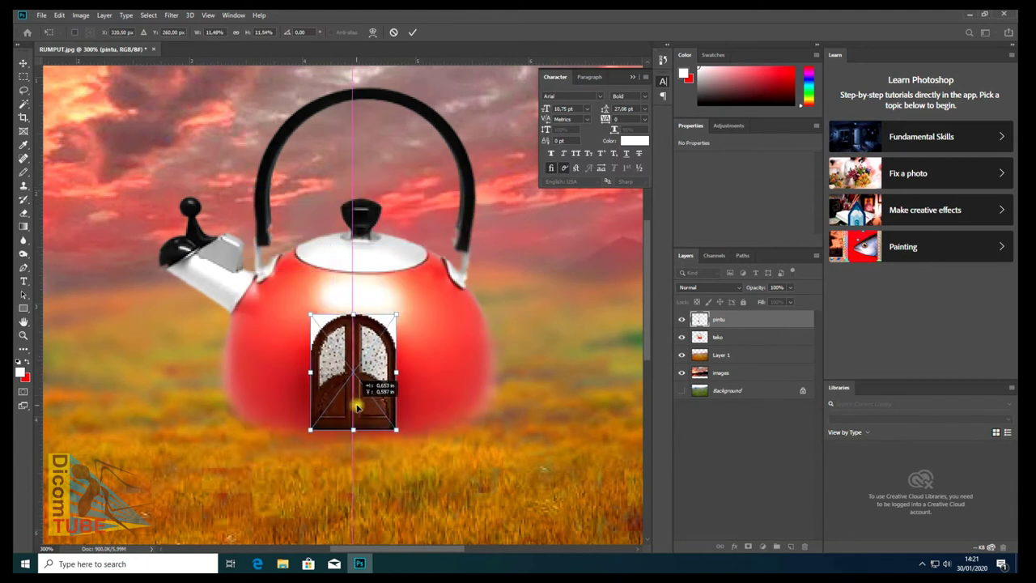
key(Escape)
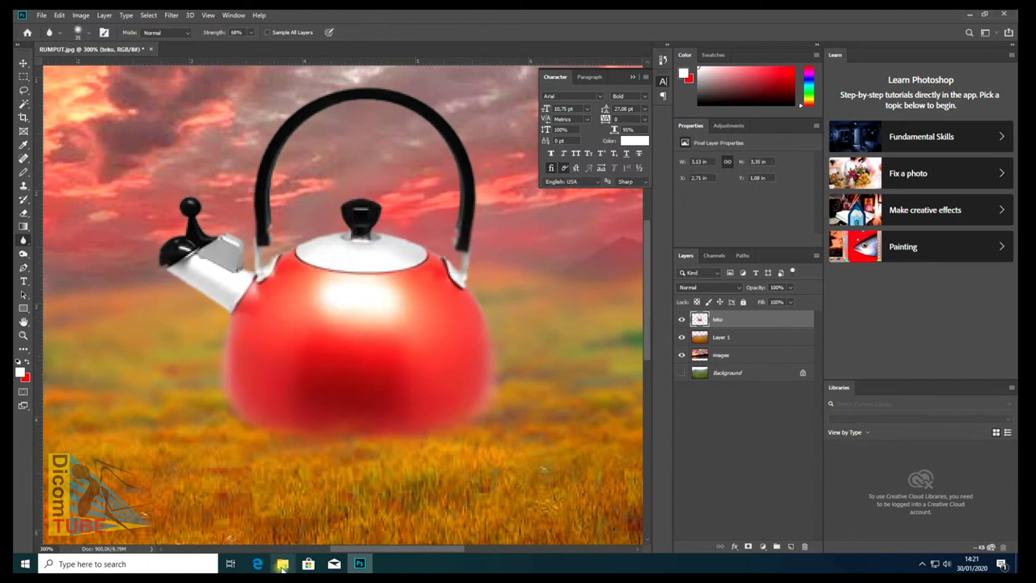
- Raise the composite's resolution in Image Size so the picture has more pixels
key(ctrl+minus)
key(ctrl+minus)
key(ctrl+alt+i)
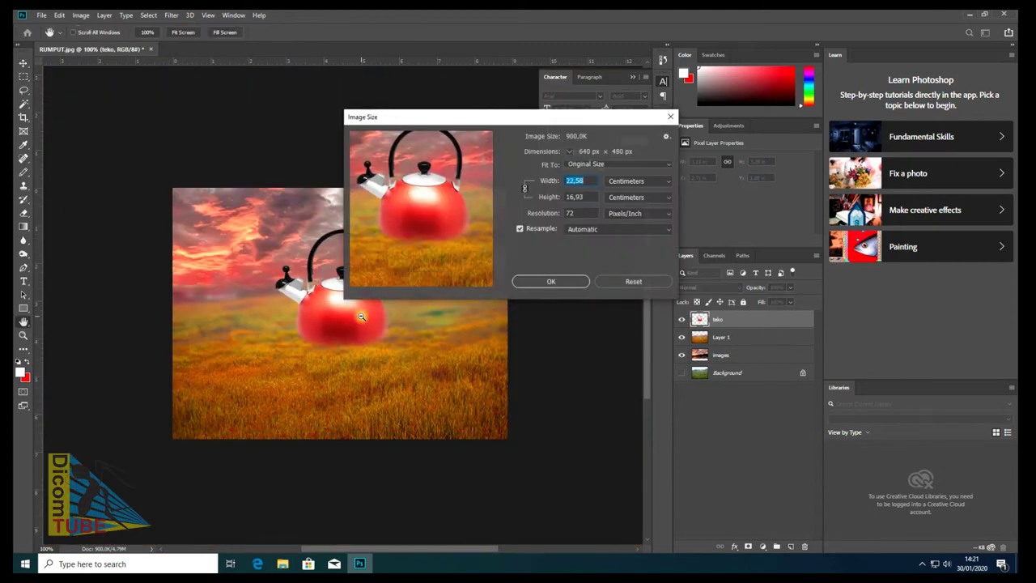
double_click(577, 213)
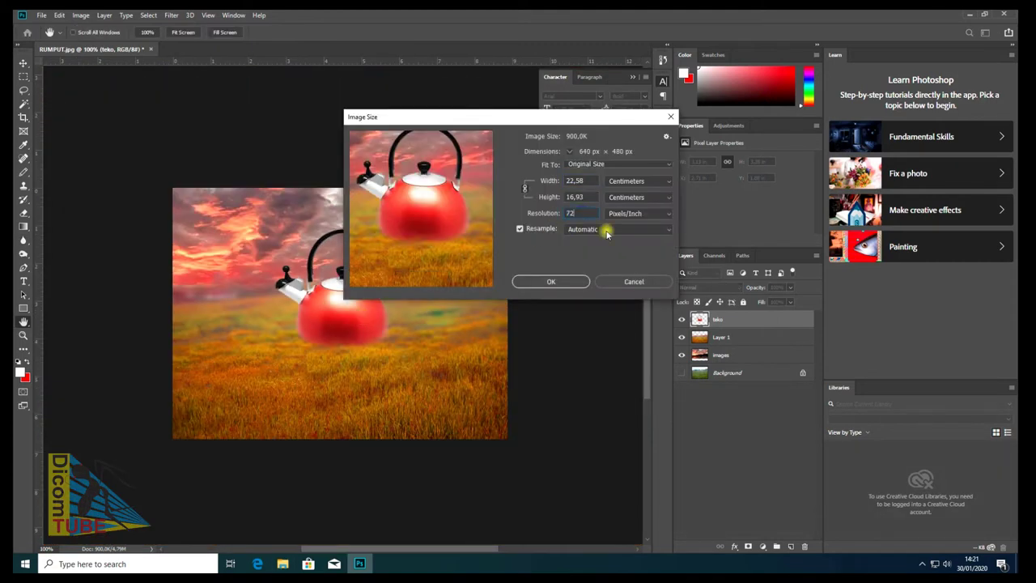
text(150)
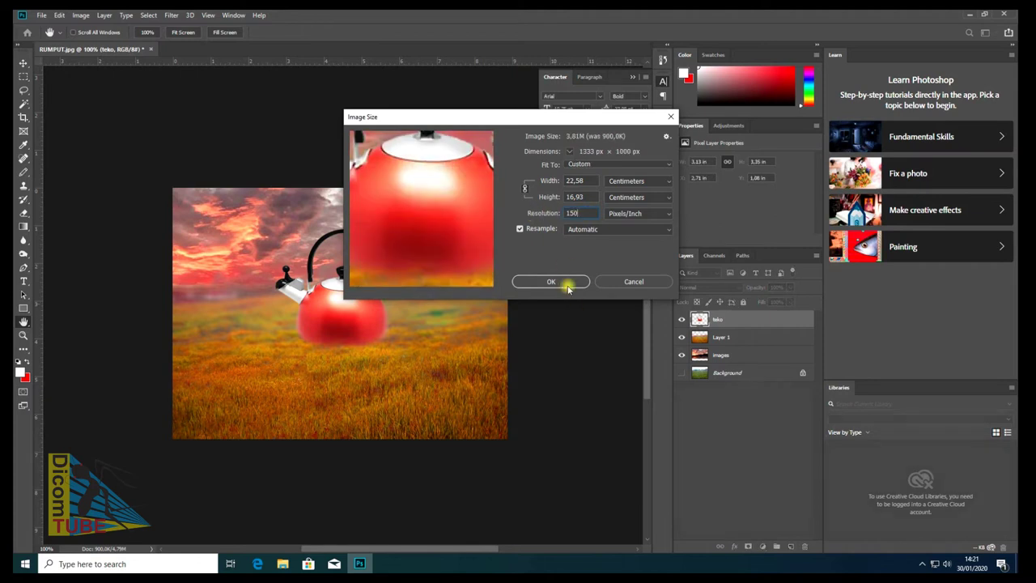
click(569, 282)
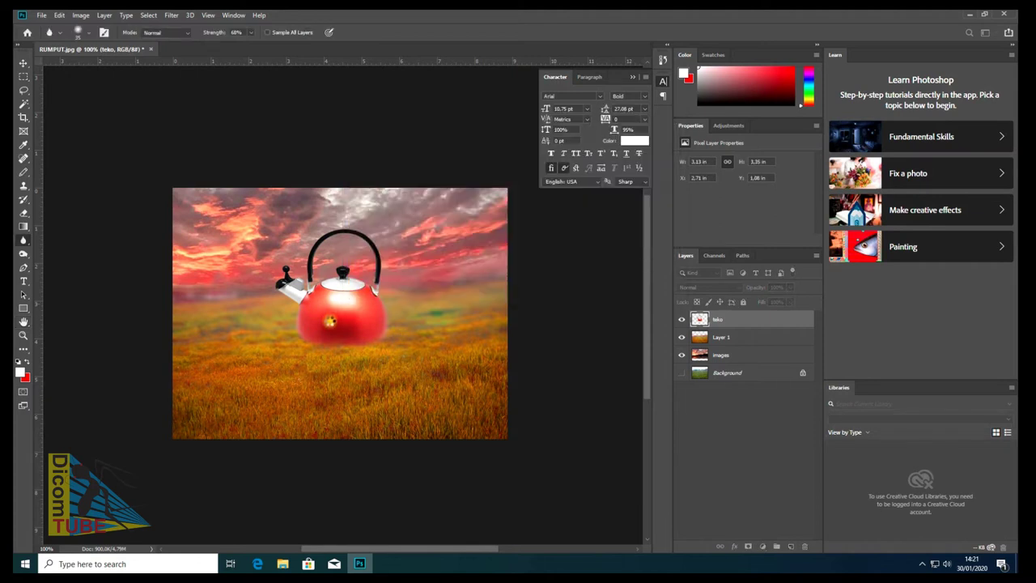
- Zoom out and drag the road photo jalan.jpg from the folder into Photoshop
alt+click(376, 337)
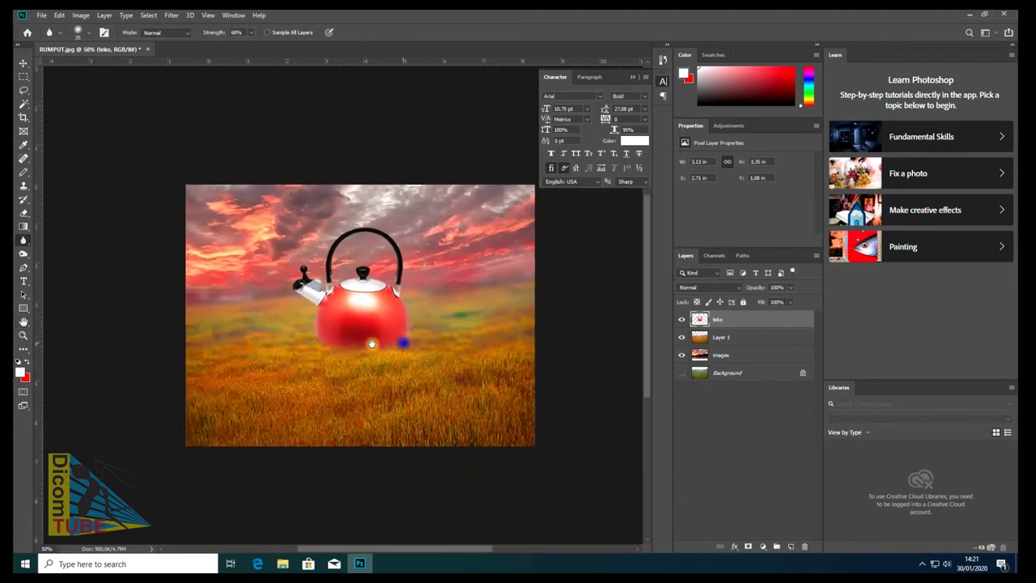
click(282, 563)
mouse_move(362, 90)
mouse_down()
mouse_move(359, 552)
mouse_move(353, 405)
mouse_up()
- Dismiss the road photo error and open jalan.jpg for editing in Paint
click(502, 219)
click(283, 563)
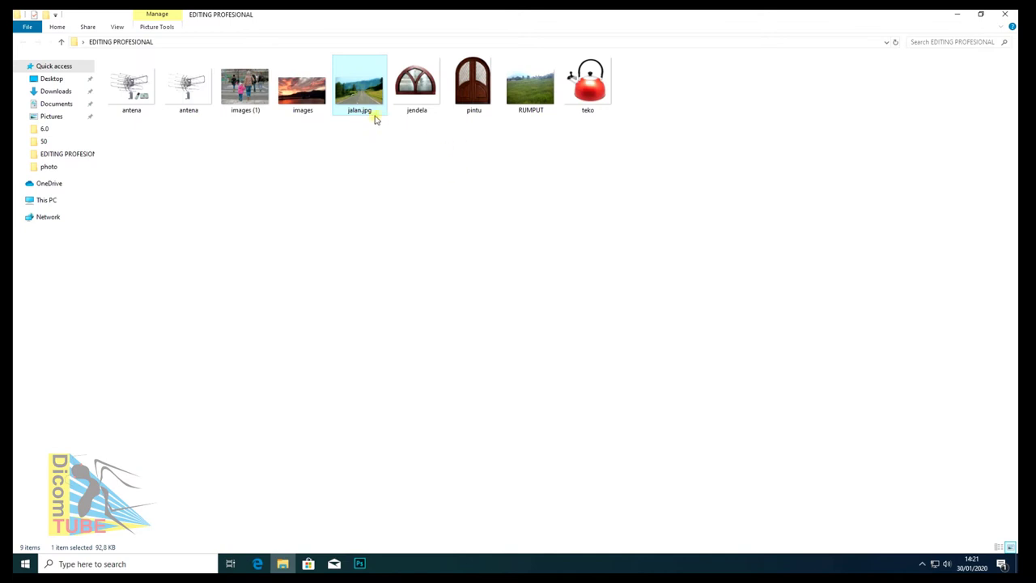
right_click(363, 93)
click(398, 155)
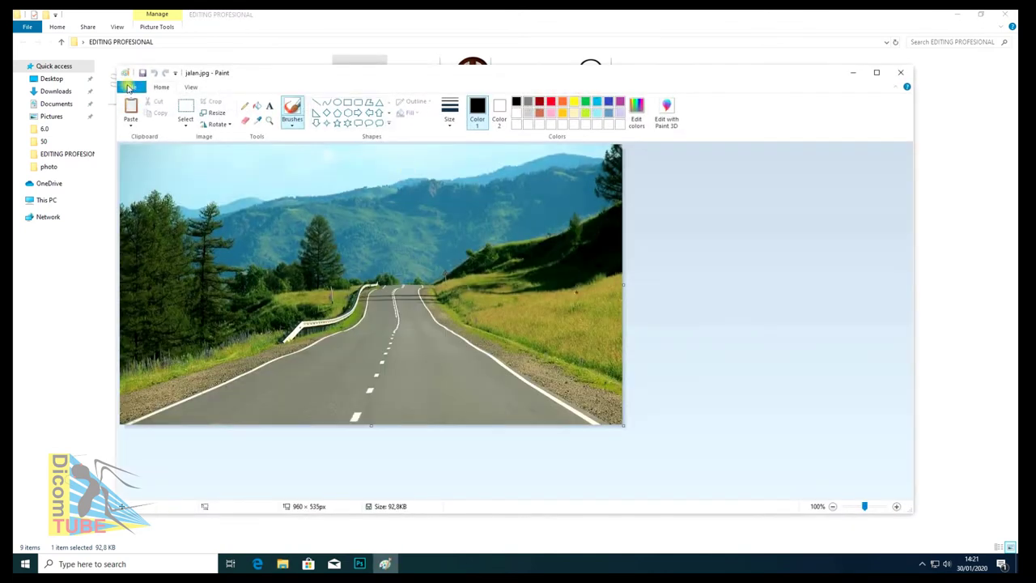
- Save the road photo as JPEG 'jalan 220' in the 50 folder, accepting the transparency warning
click(131, 87)
click(155, 170)
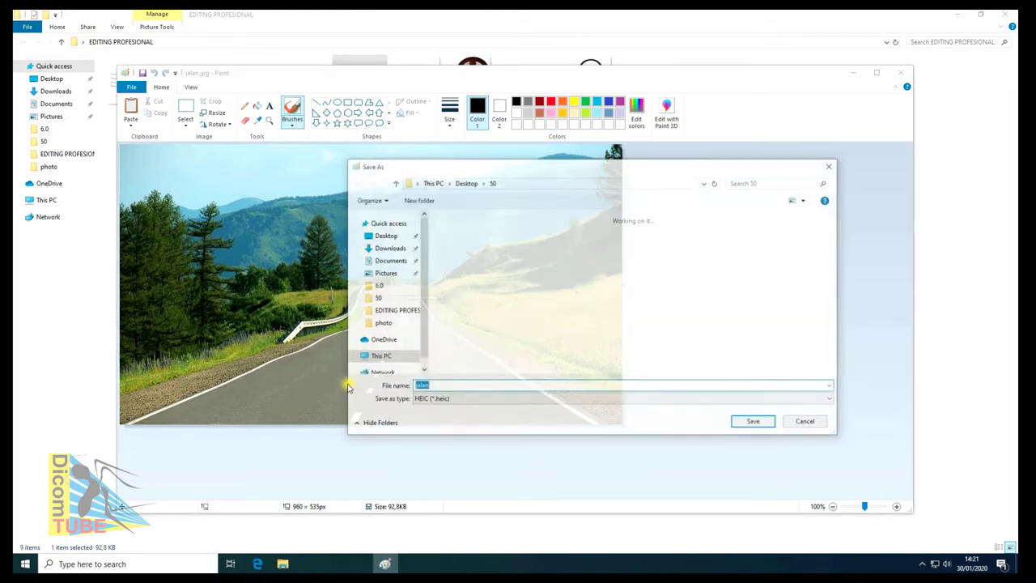
click(452, 399)
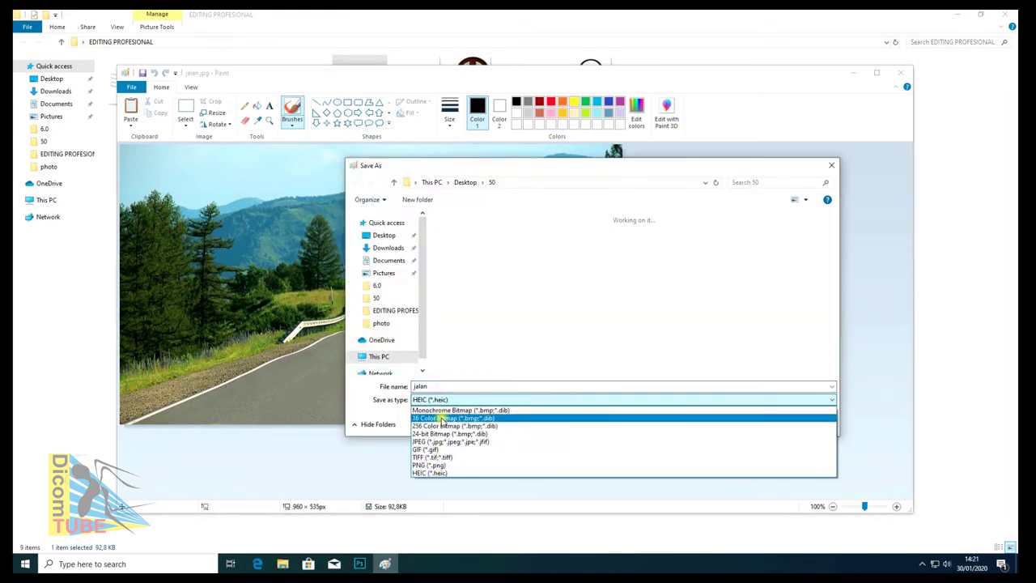
click(441, 441)
click(575, 386)
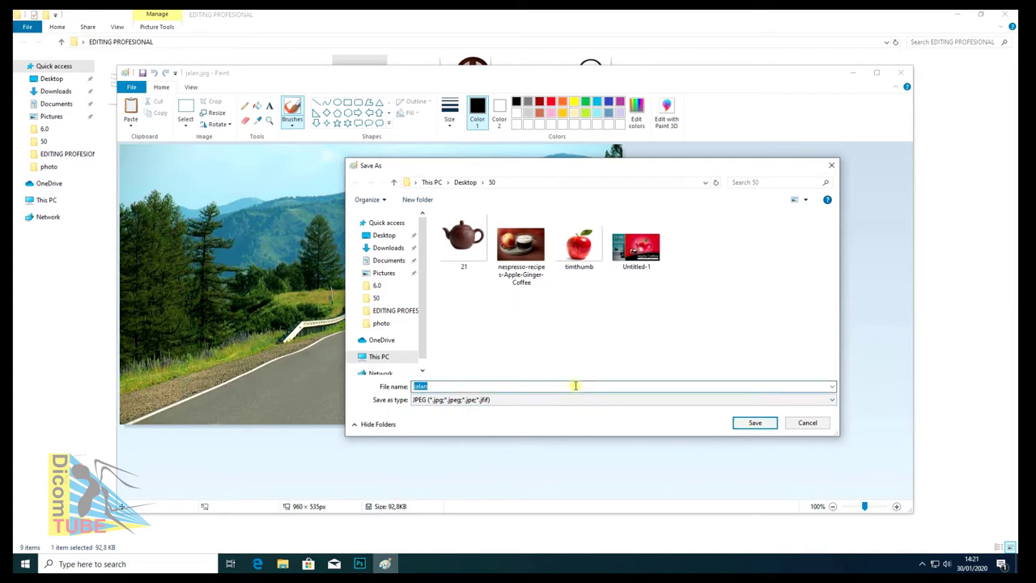
click(755, 423)
click(544, 318)
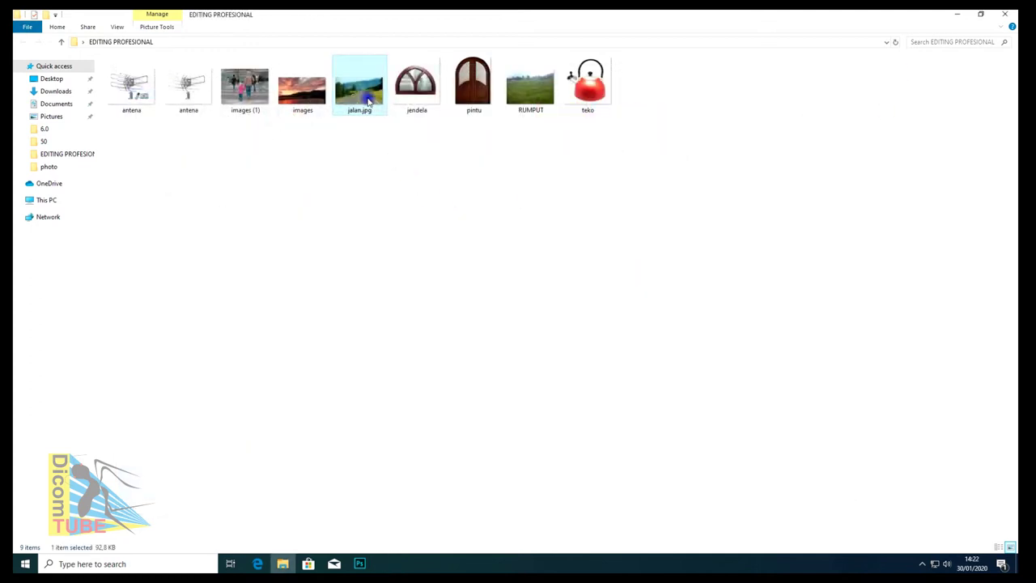
- Reopen jalan.jpg in Paint and save it as JPEG 'jalan 3' in the 50 folder
right_click(366, 99)
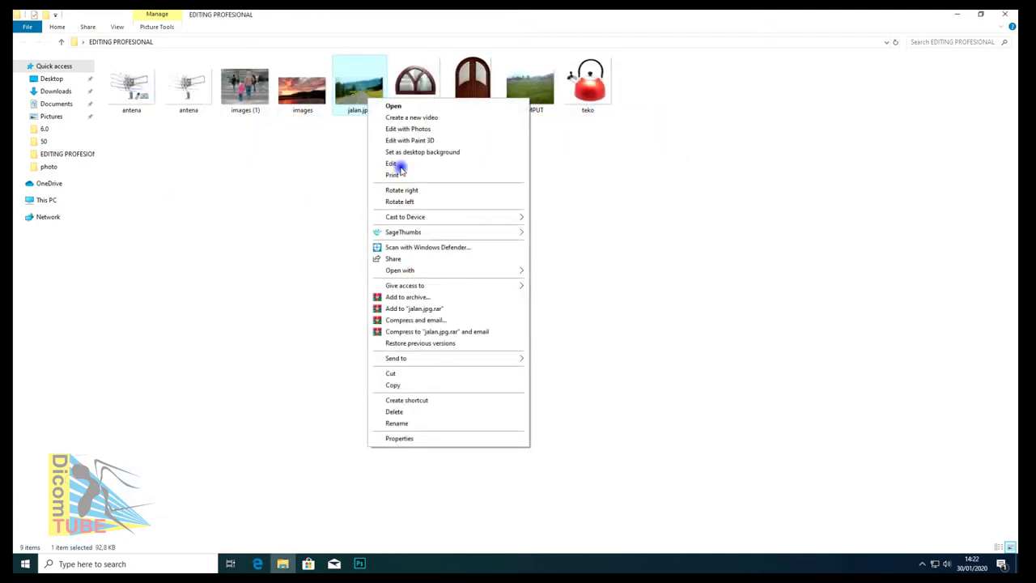
click(395, 164)
click(131, 87)
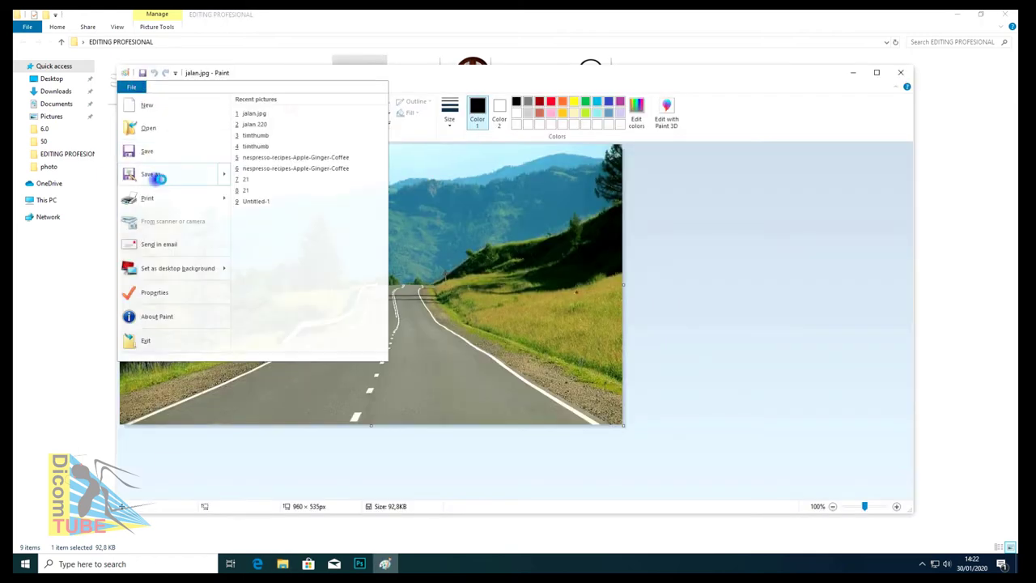
click(150, 174)
click(454, 399)
click(438, 437)
double_click(445, 386)
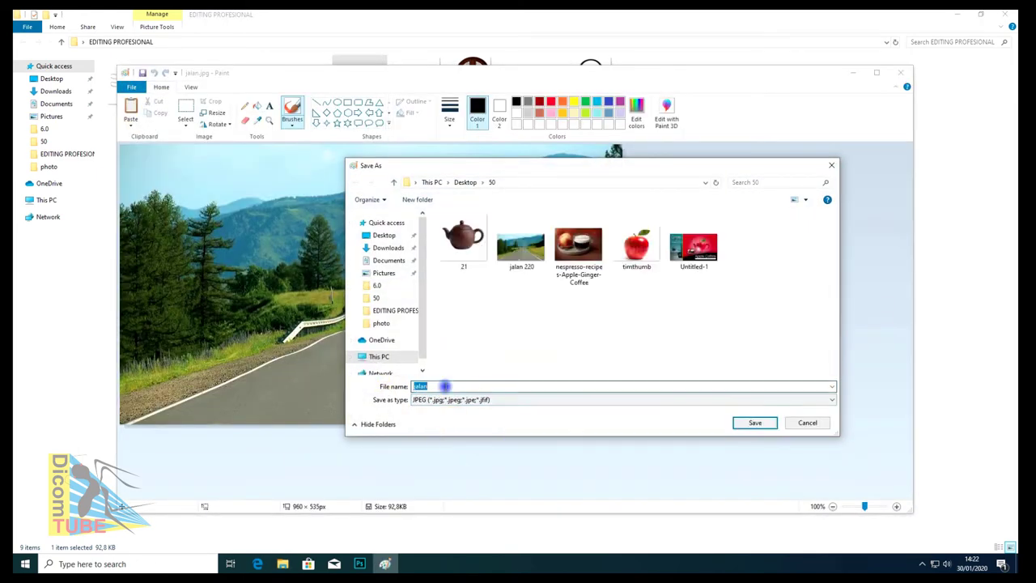
text(jalan 3)
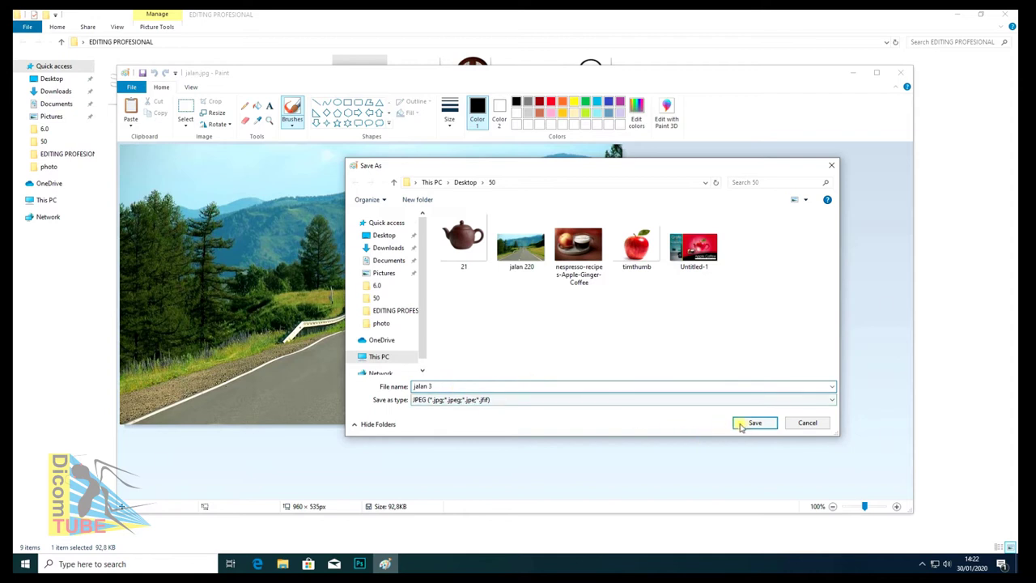
click(742, 422)
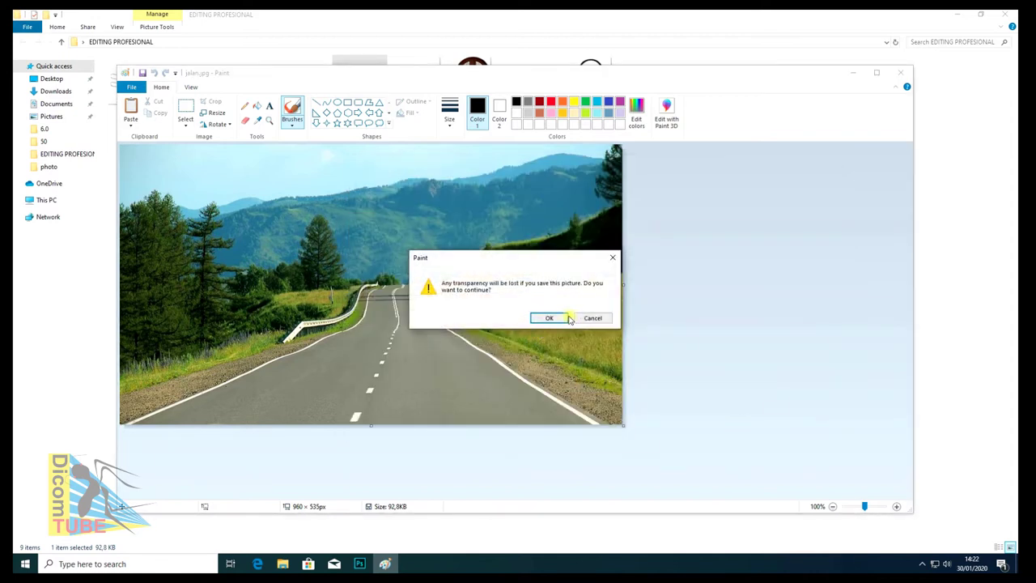
click(539, 318)
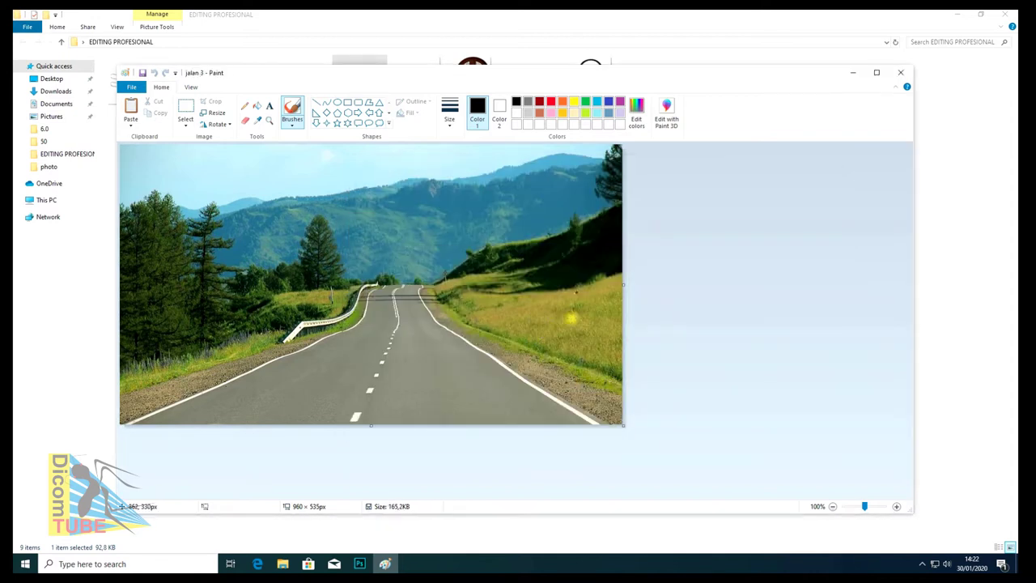
mouse_move(540, 85)
mouse_down()
mouse_move(583, 249)
mouse_move(594, 156)
mouse_up()
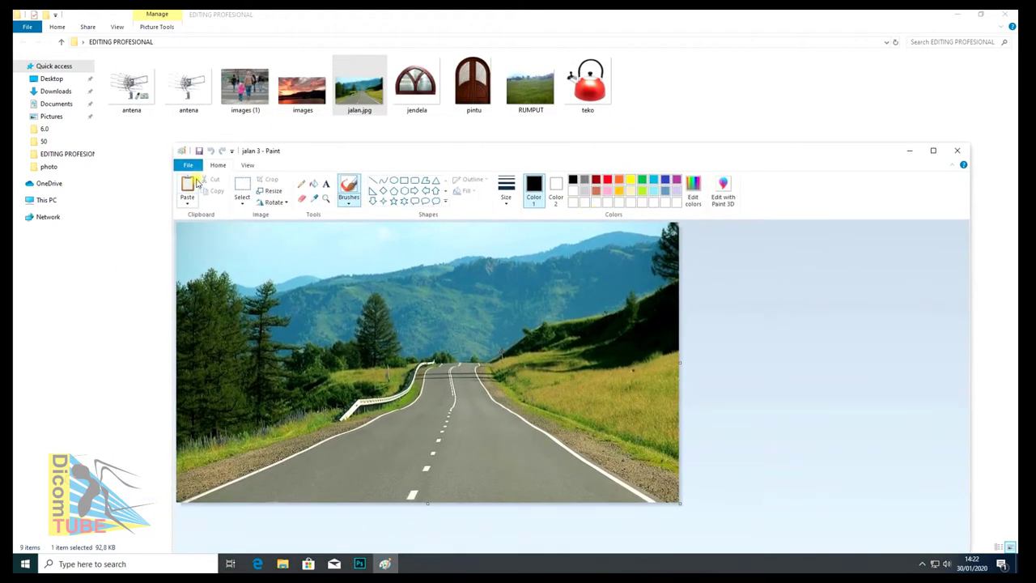
drag(673, 154, 676, 97)
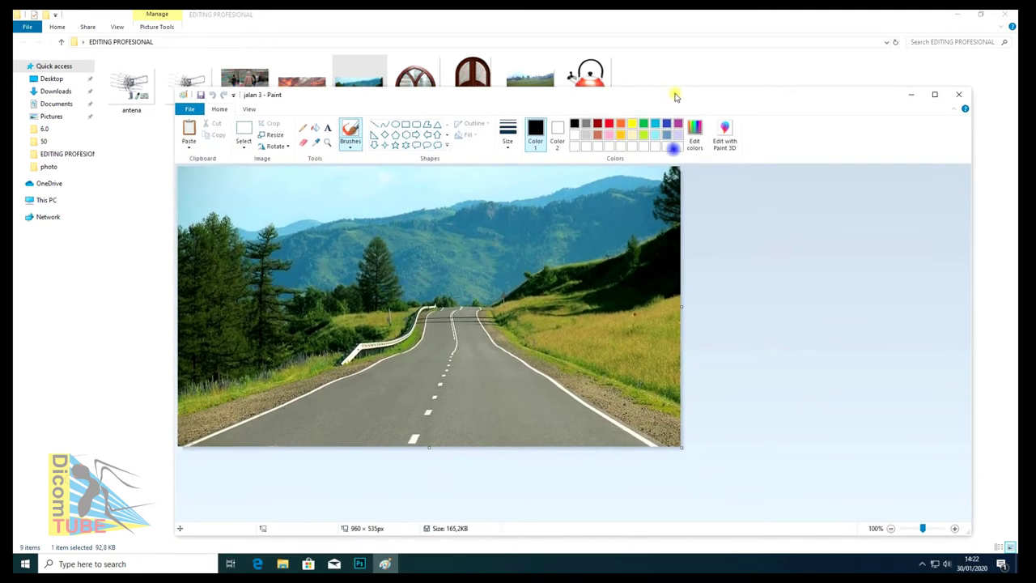
- Reopen jalan.jpg in Paint and save it as a PNG copy
click(959, 96)
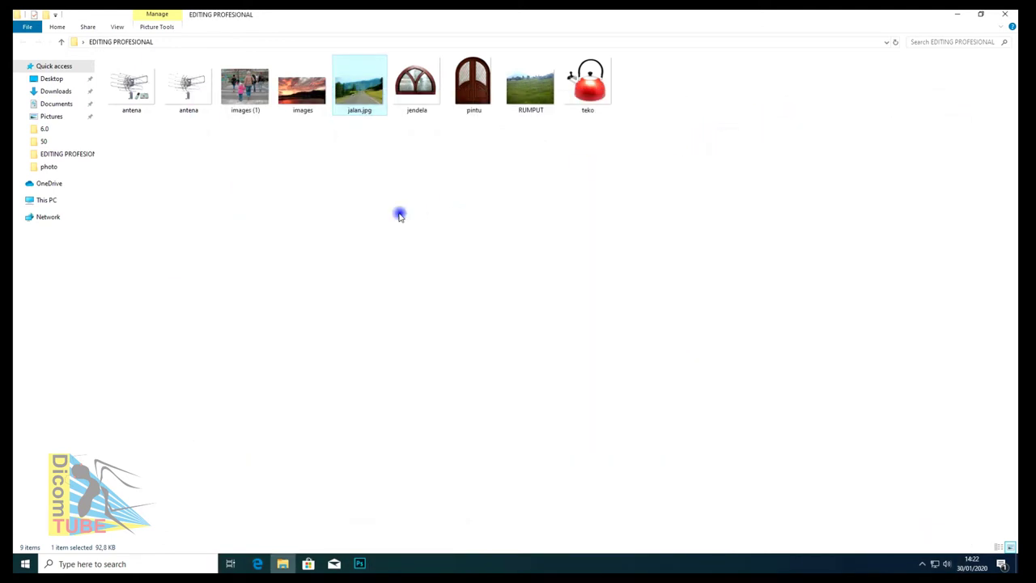
right_click(371, 103)
click(406, 167)
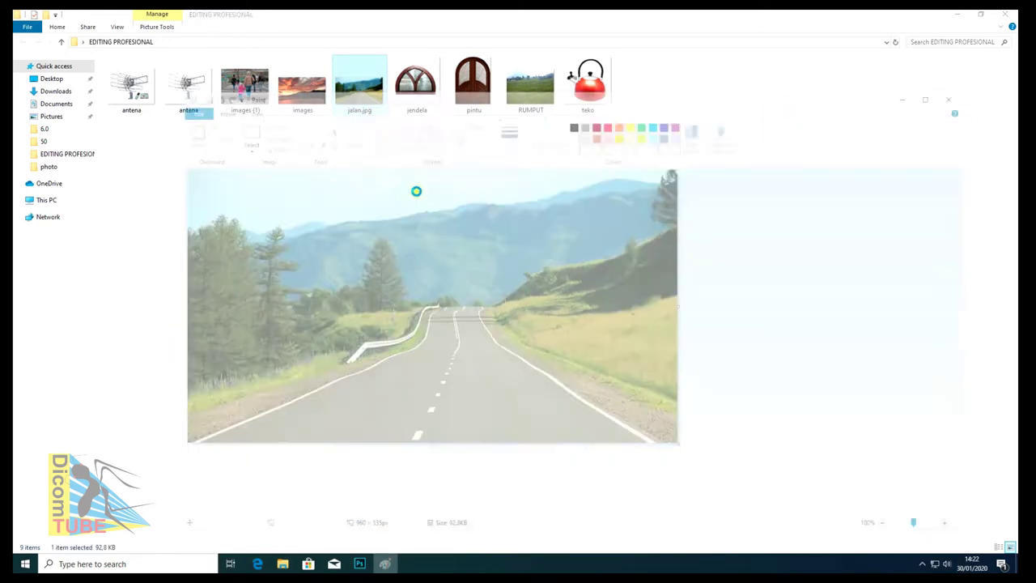
click(189, 108)
click(212, 202)
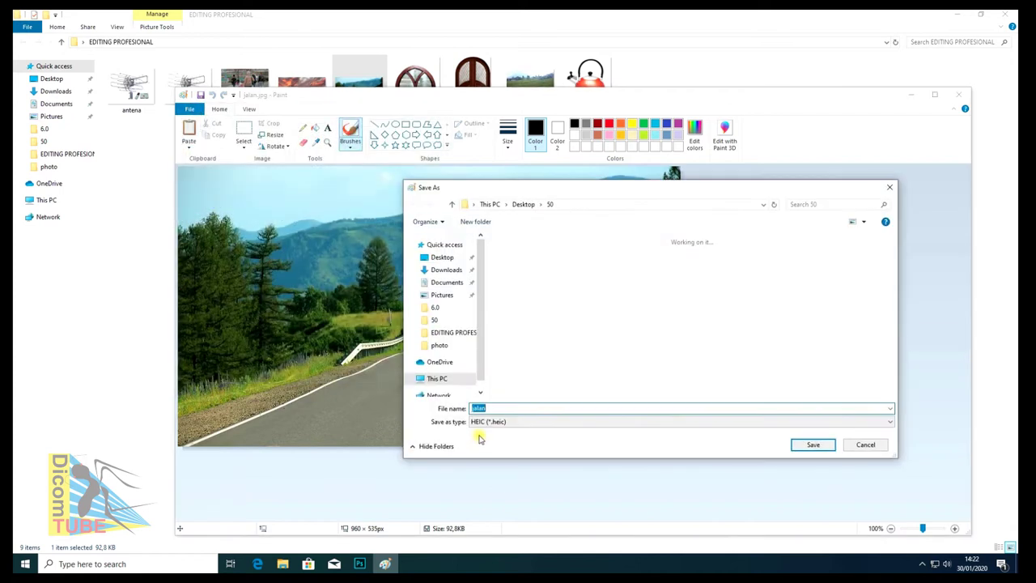
click(518, 422)
click(488, 487)
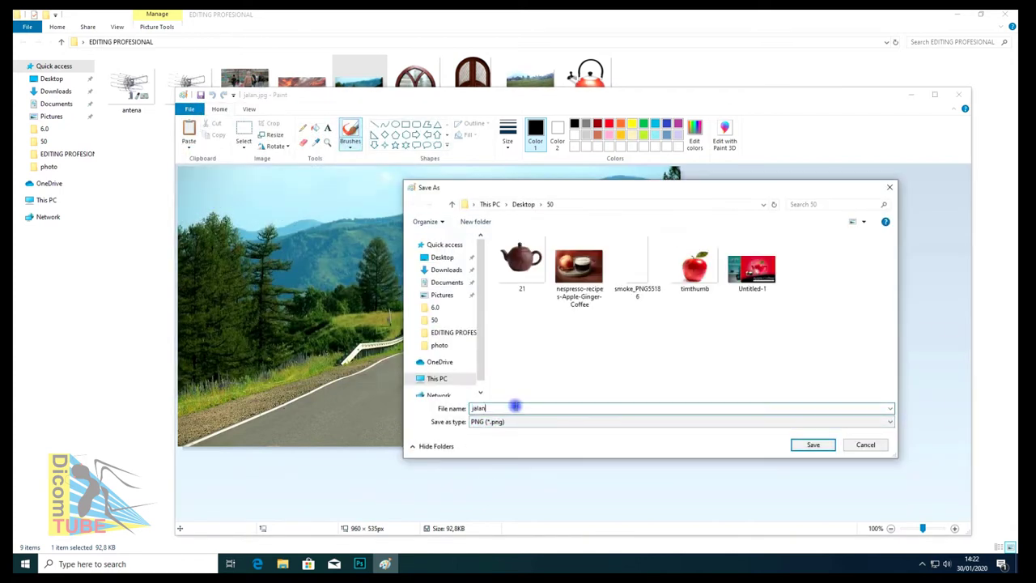
click(515, 407)
click(812, 444)
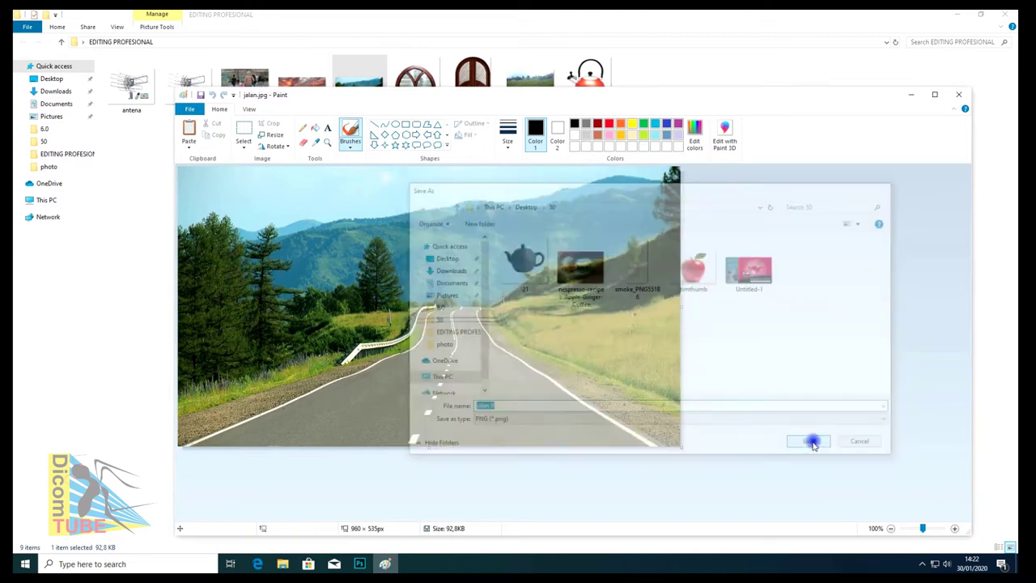
click(615, 339)
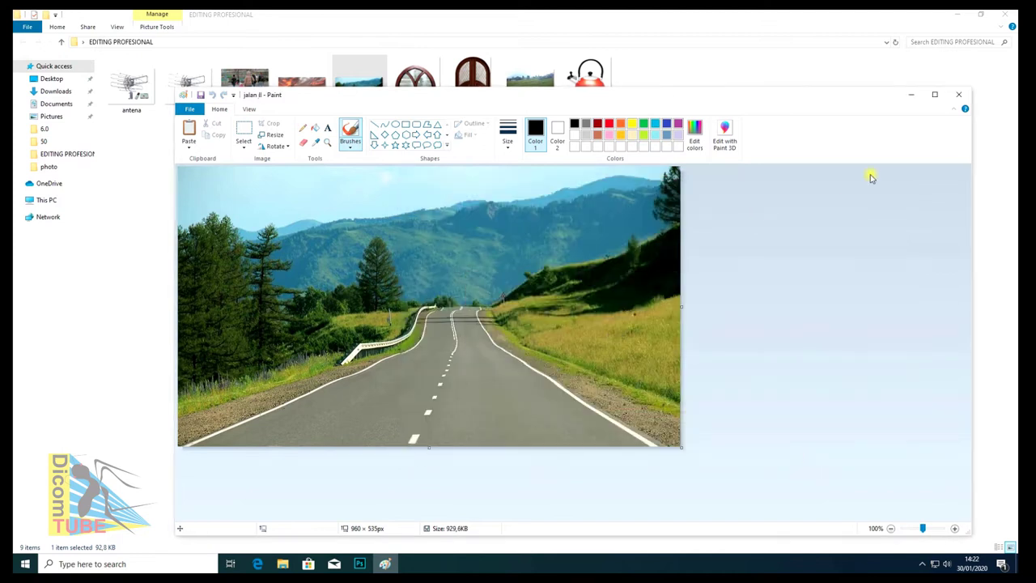
- Close Paint and open the desktop copy of jalan.jpg in Paint
click(961, 97)
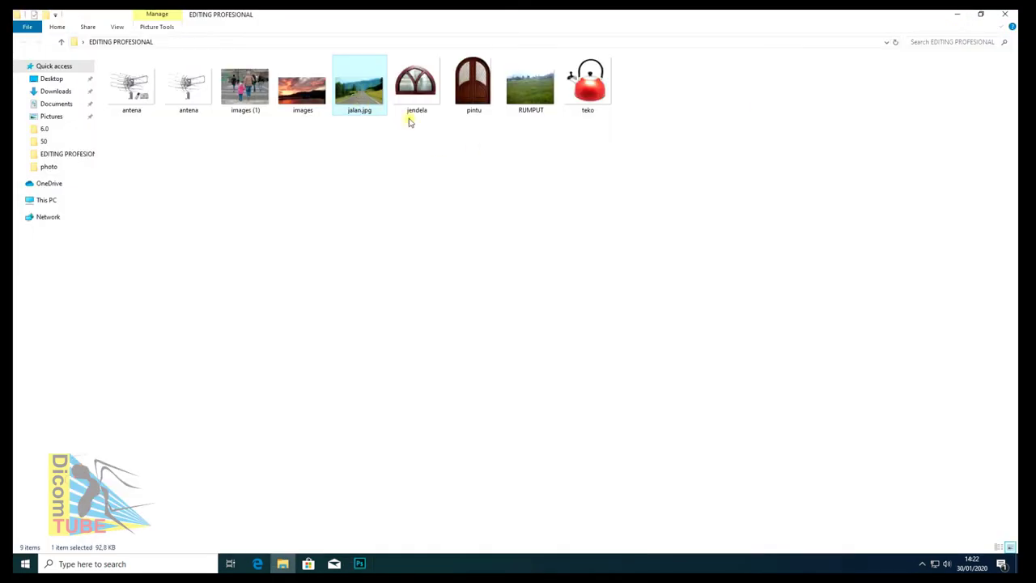
click(965, 14)
key(ctrl+v)
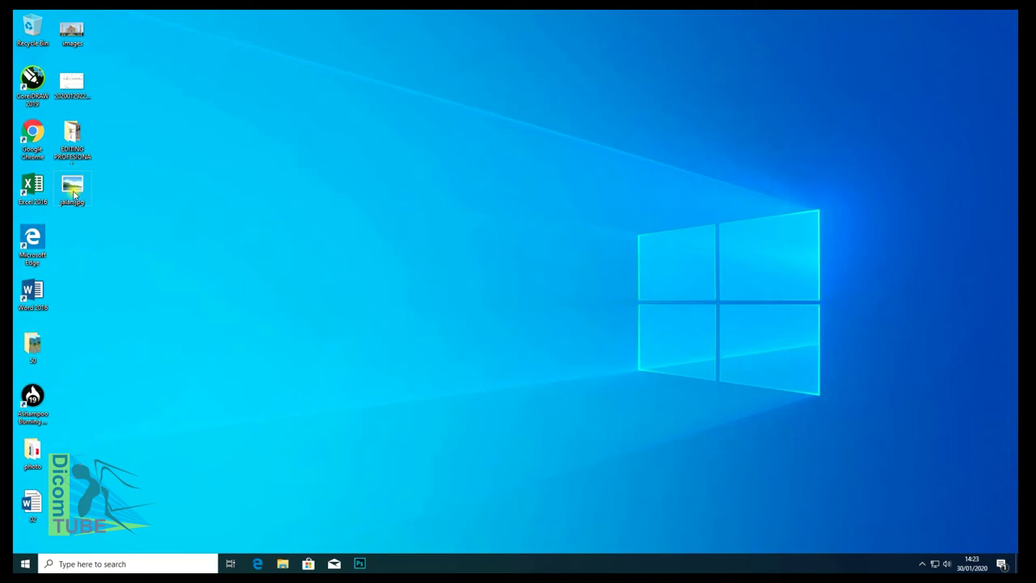
right_click(86, 204)
click(124, 246)
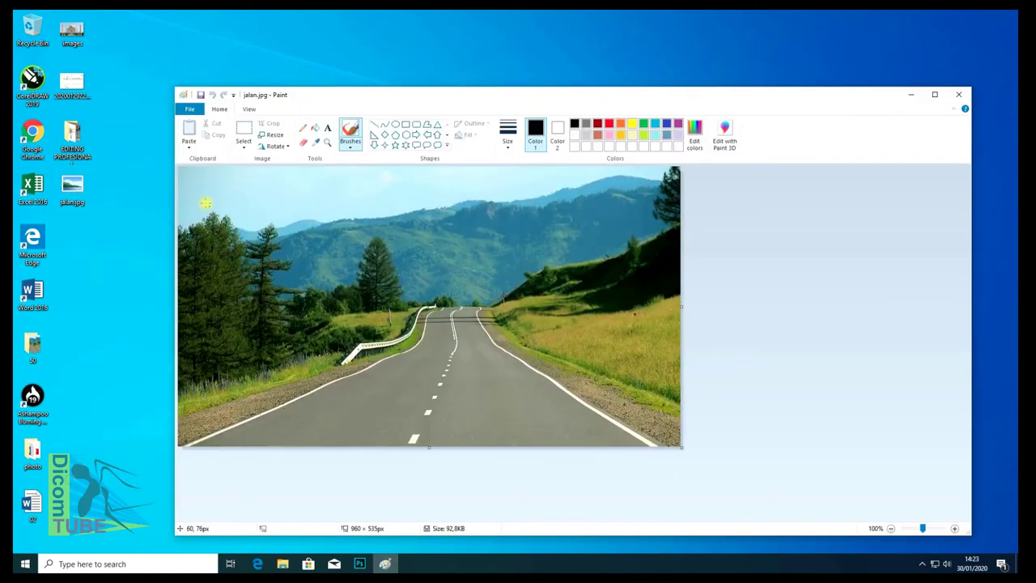
- Save it as JPEG 'jalan', close Paint, and drag the jl photo into the composite
click(189, 108)
click(216, 197)
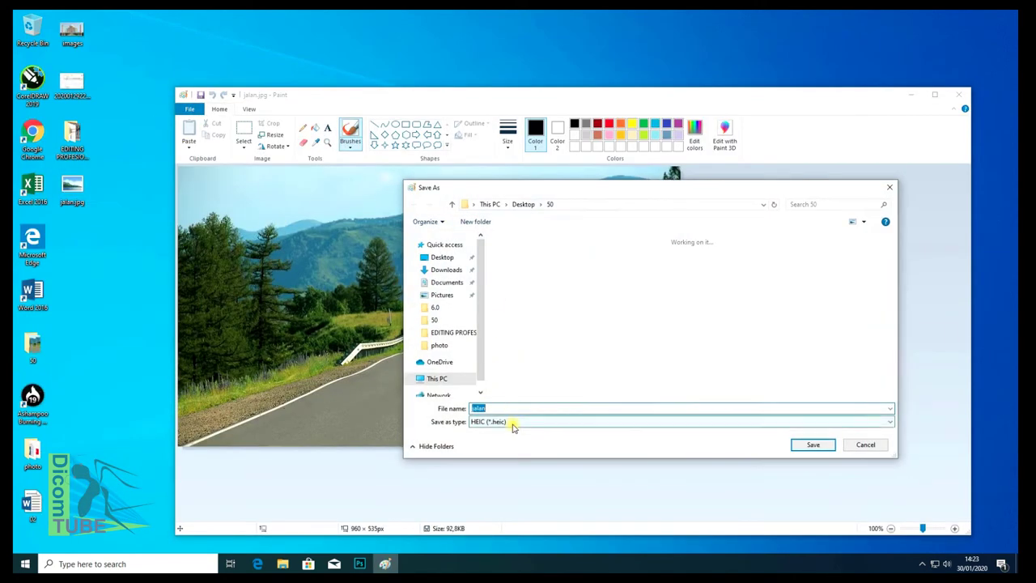
click(506, 421)
click(500, 461)
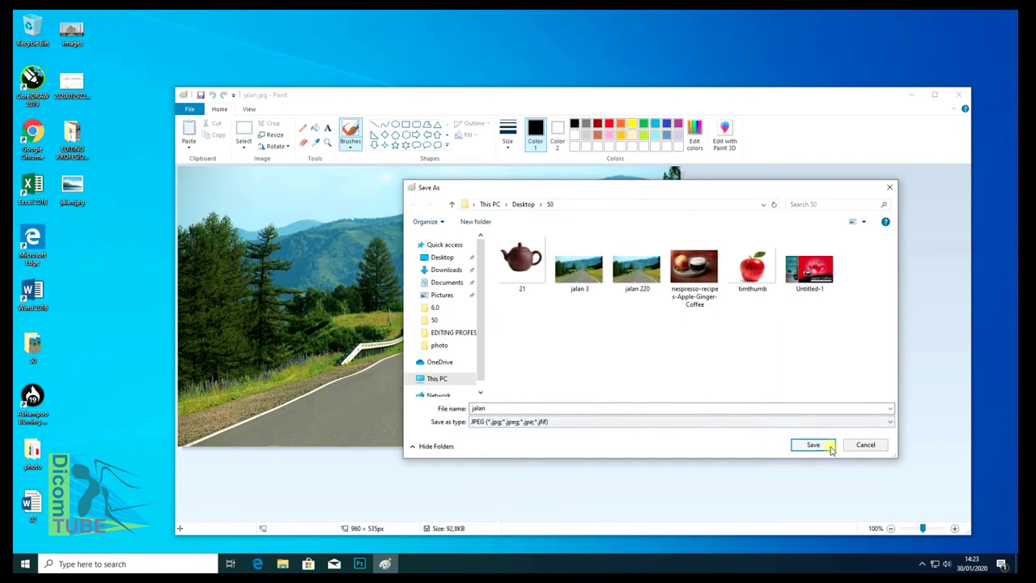
click(822, 447)
click(608, 340)
key(alt+F4)
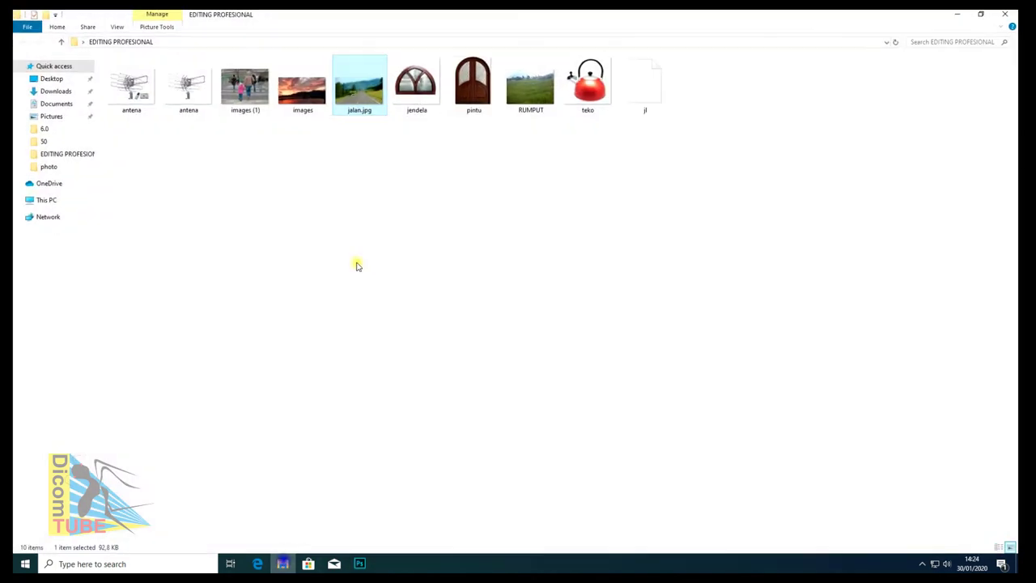
click(277, 183)
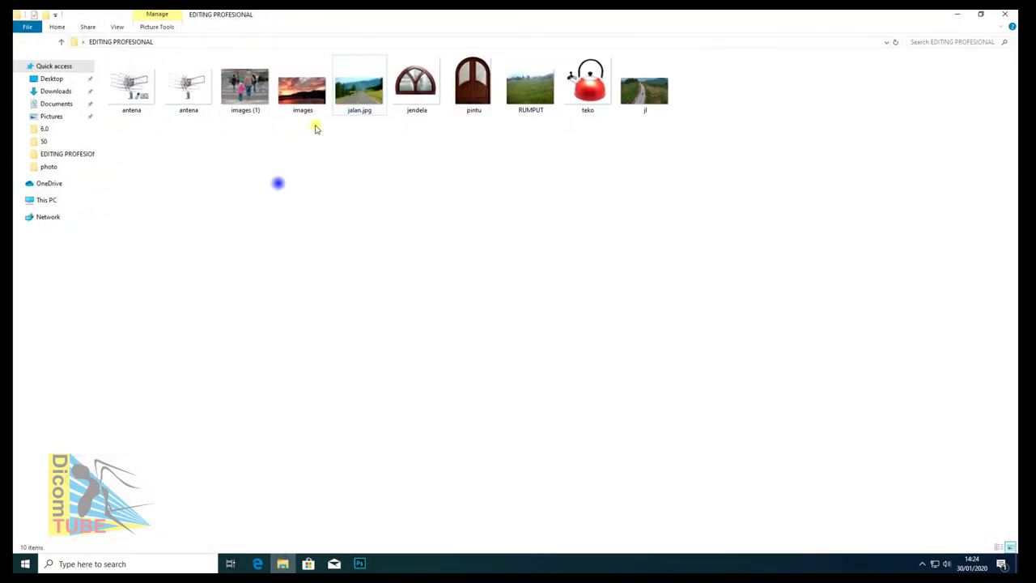
drag(669, 111, 370, 422)
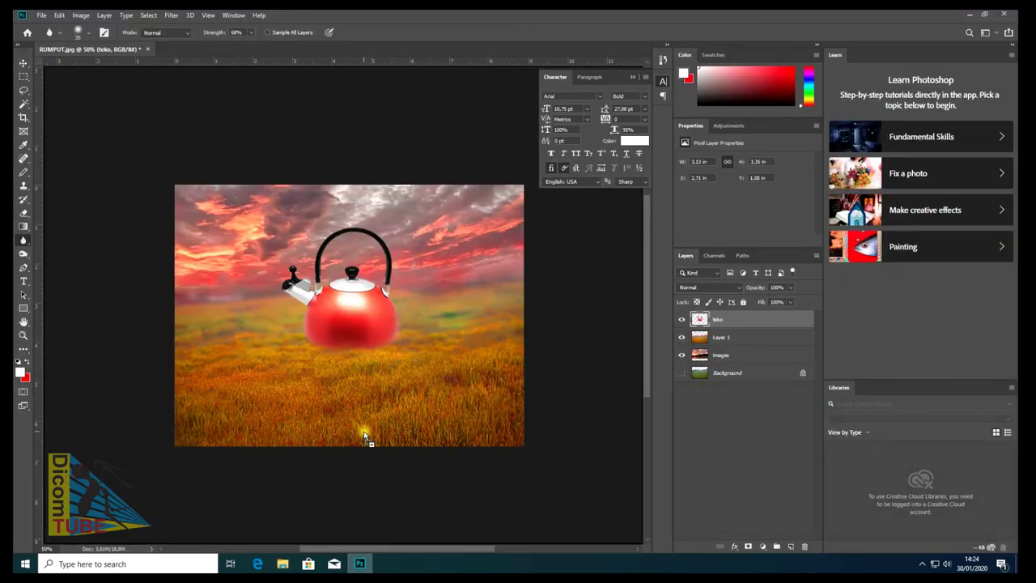
- Place the jl road photo slightly lower and start tracing the road's edges with the Pen
drag(386, 359, 386, 391)
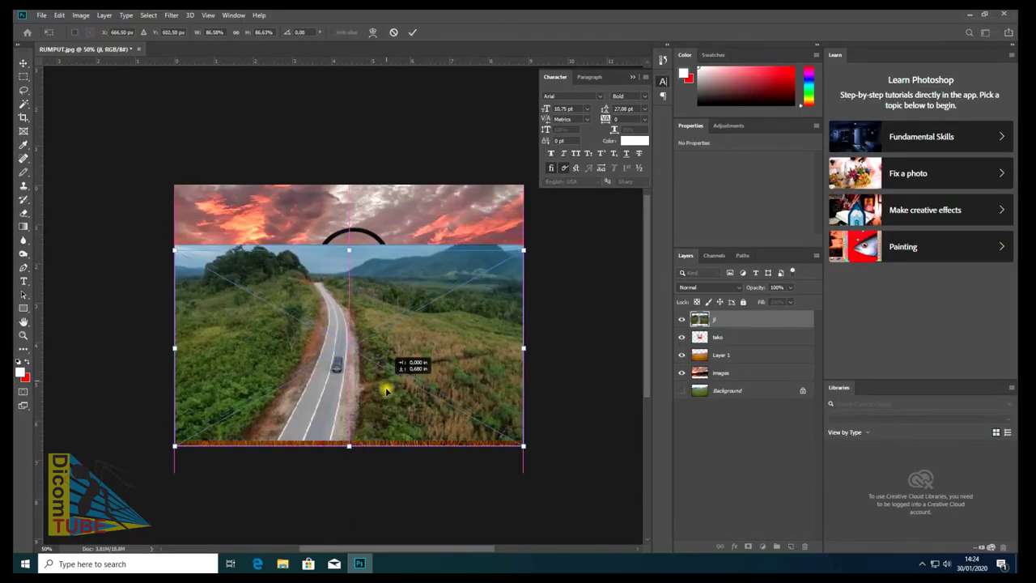
key(Return)
key(r)
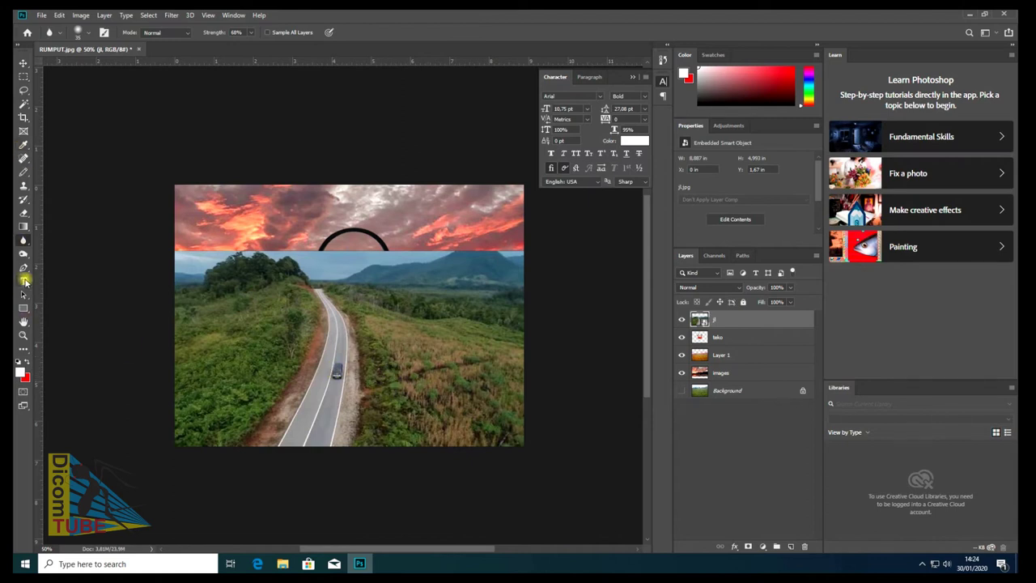
click(23, 270)
scroll(331, 298, up, 5)
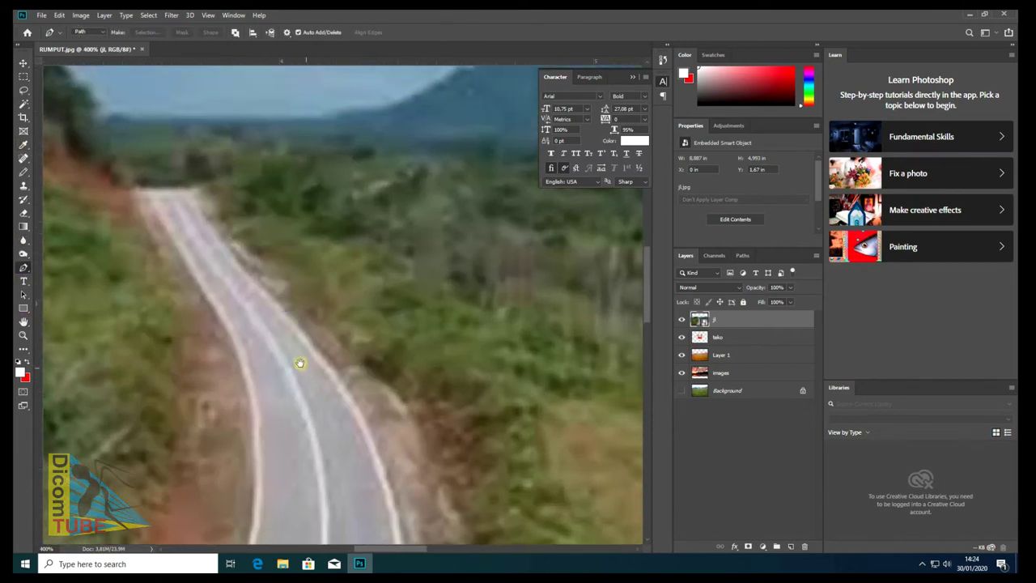
click(176, 308)
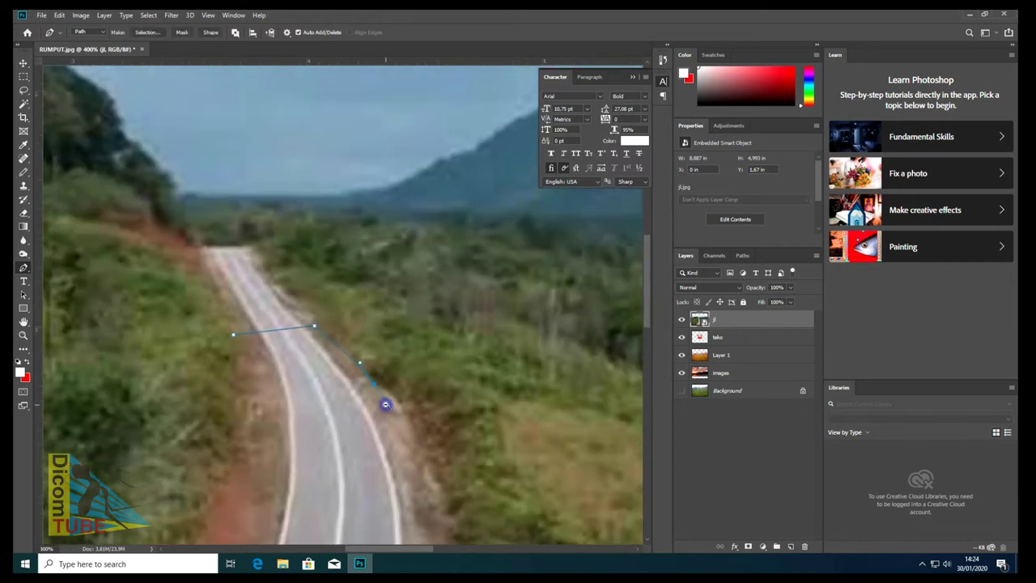
scroll(380, 401, down, 5)
click(366, 327)
click(360, 447)
- Close the road outline, make it a selection, and copy the road onto a new layer
drag(359, 446, 373, 207)
click(218, 297)
click(275, 153)
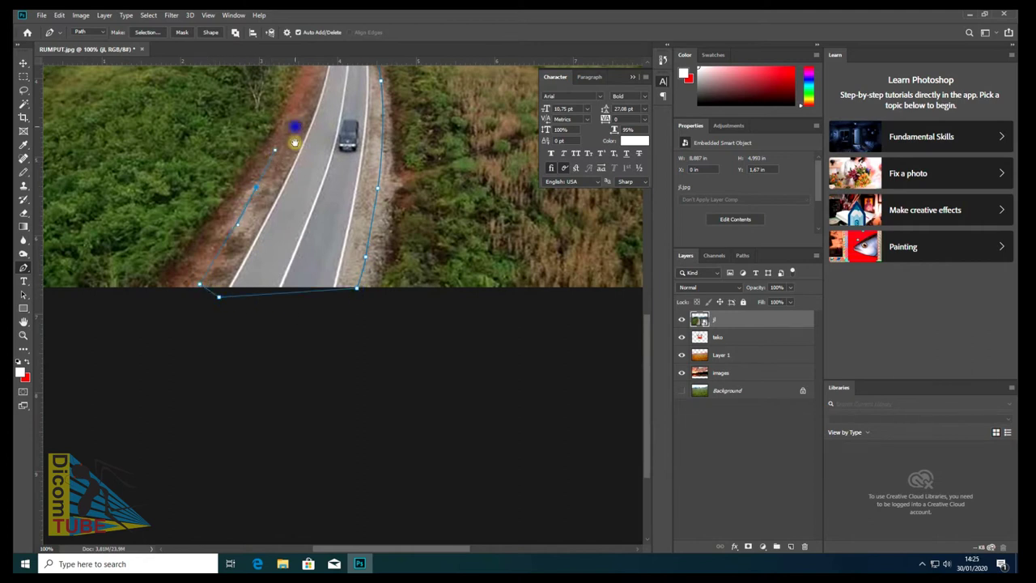
drag(297, 125, 308, 354)
click(317, 258)
right_click(332, 269)
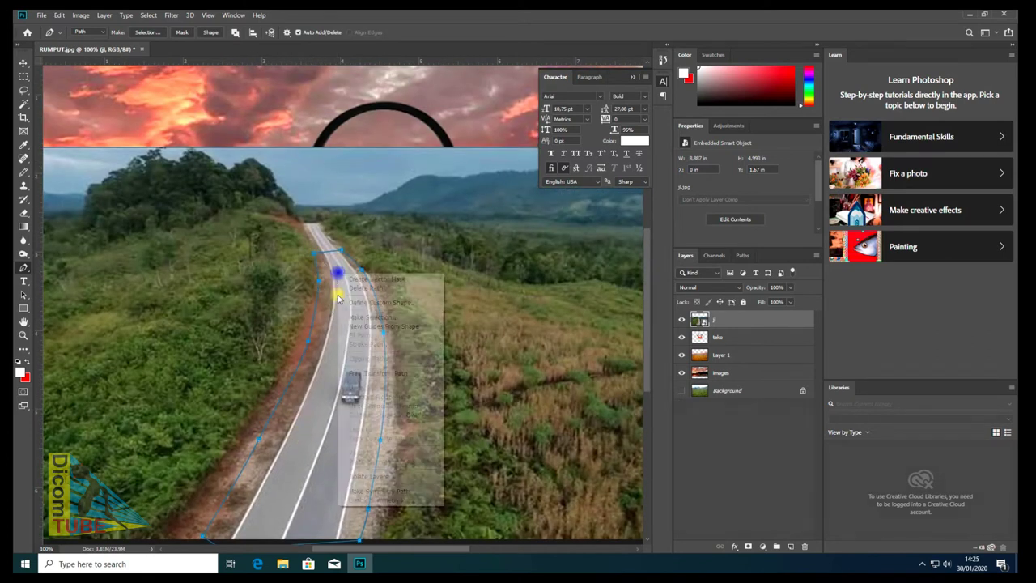
click(356, 317)
key(Return)
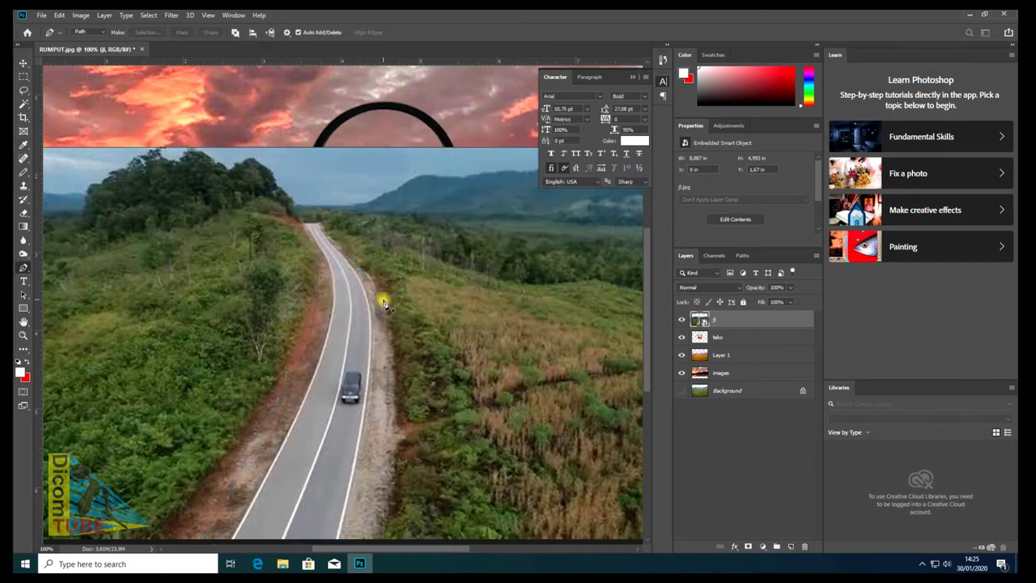
key(ctrl+shift+alt+n)
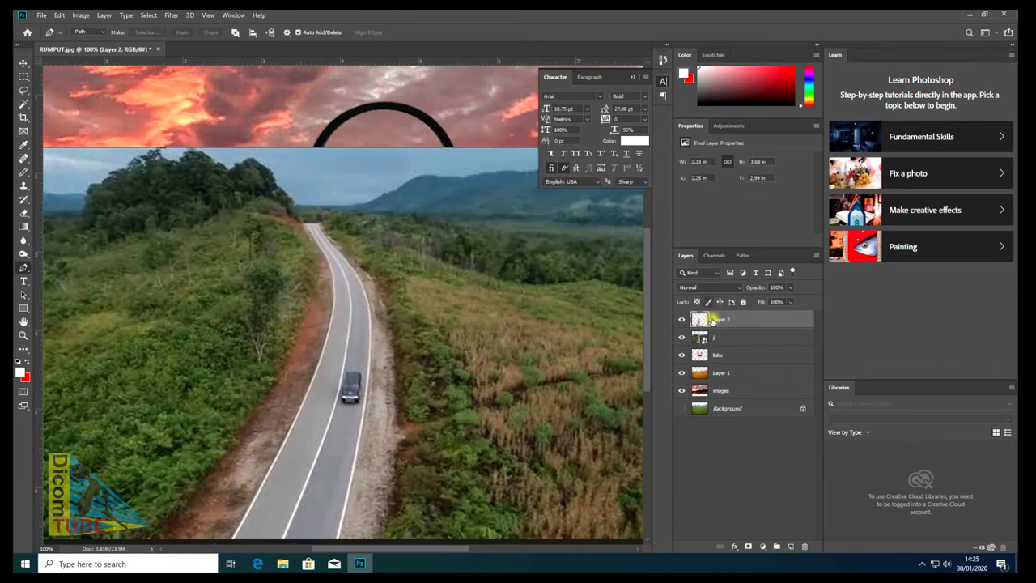
- Delete the original road photo layer and zoom out to the whole composite
click(720, 337)
key(Delete)
click(23, 65)
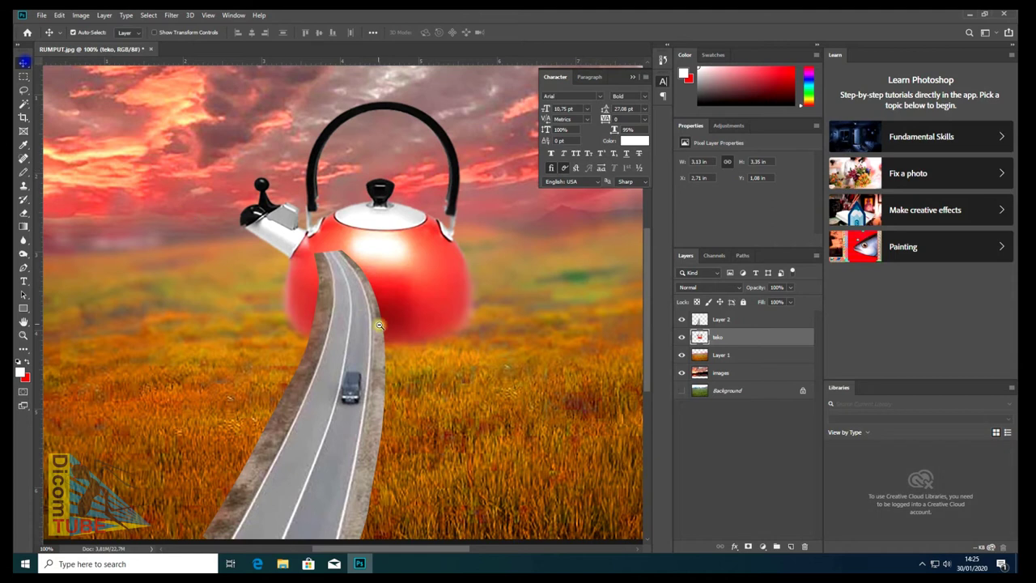
key(ctrl+minus)
key(ctrl+minus)
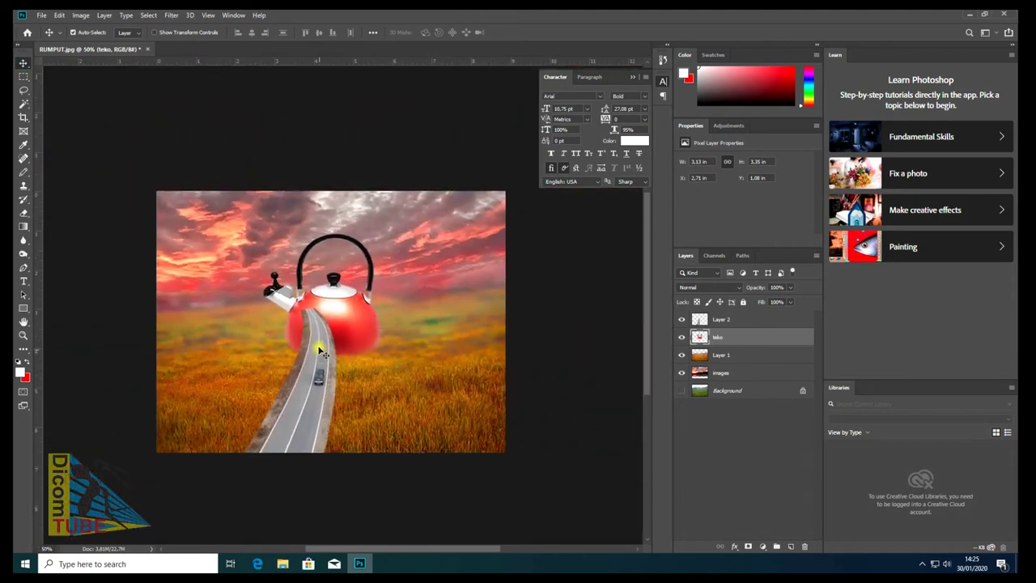
key(ctrl+t)
key(Return)
- Free-transform the cut-out road shorter from the top and wider on both sides
ctrl+click(309, 407)
key(ctrl+t)
mouse_move(291, 301)
mouse_down()
mouse_move(291, 354)
mouse_move(330, 361)
mouse_up()
scroll(330, 361, up, 2)
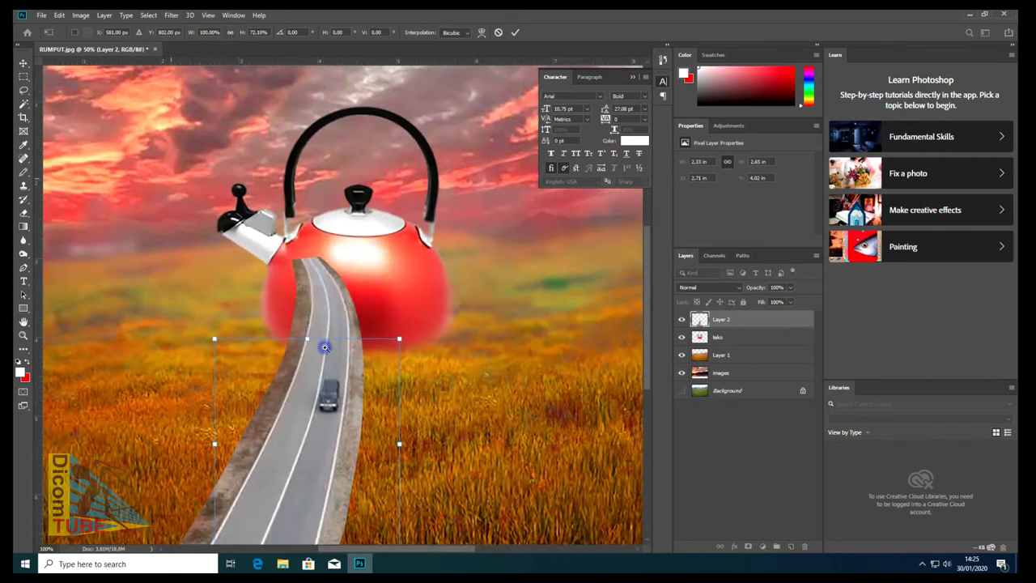
scroll(329, 360, up, 2)
drag(292, 332, 292, 353)
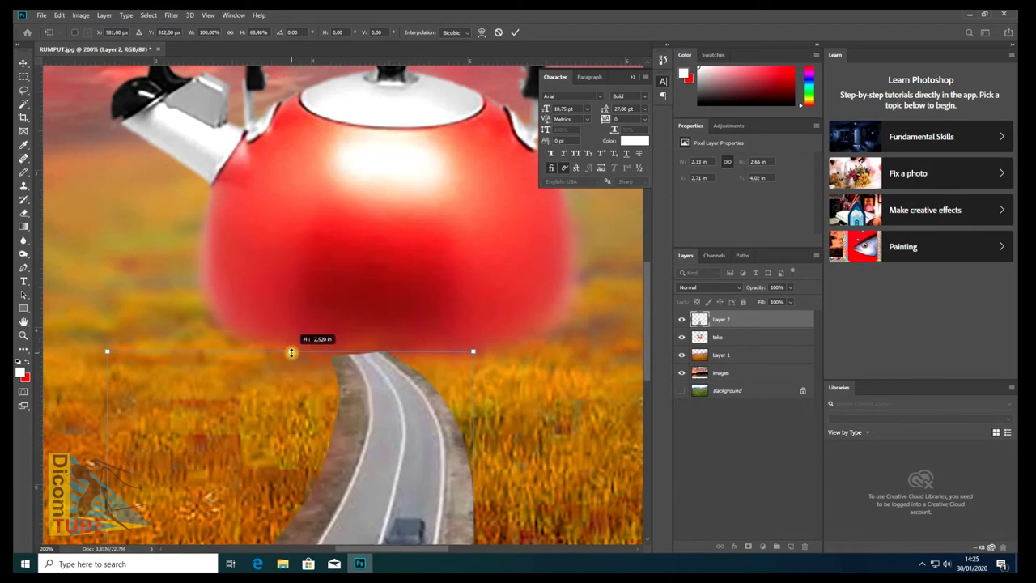
scroll(316, 334, down, 3)
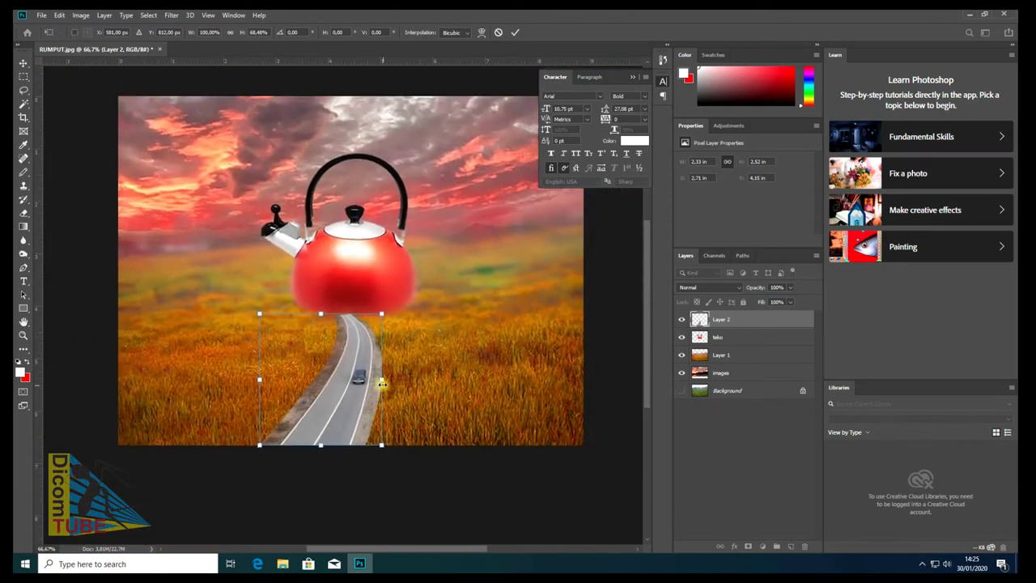
drag(382, 383, 394, 378)
drag(259, 378, 226, 378)
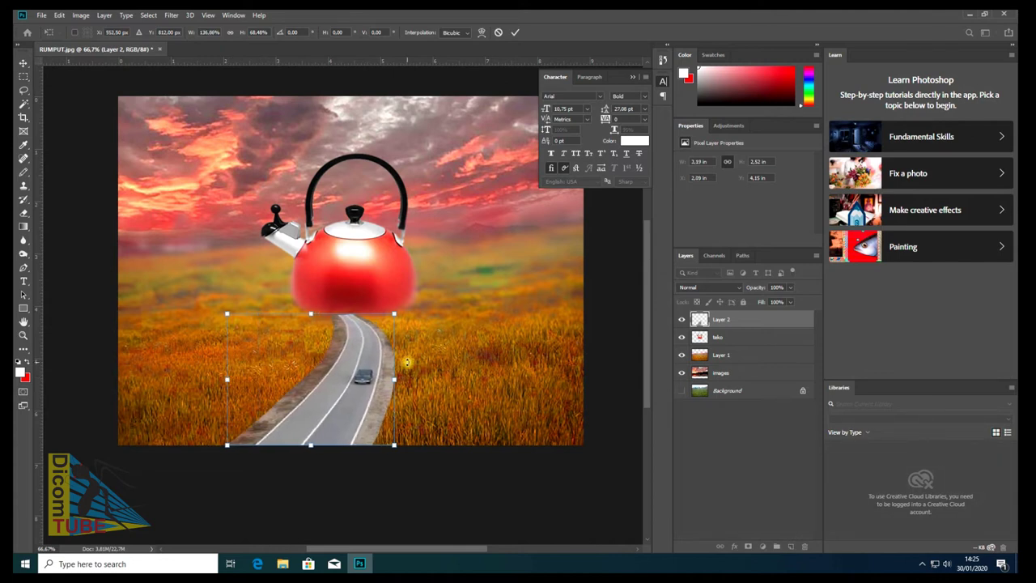
key(Return)
- Marquee-select the top strip of the road just below the kettle
scroll(374, 300, up, 1)
scroll(361, 340, up, 1)
drag(164, 275, 432, 378)
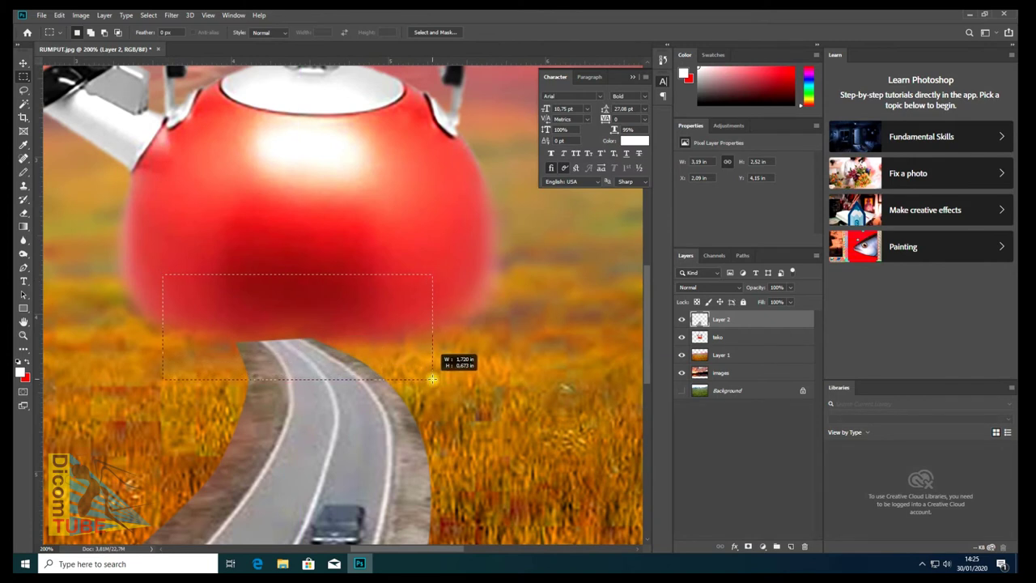
- Delete the selected top strip of the road and deselect
key(Delete)
key(ctrl+d)
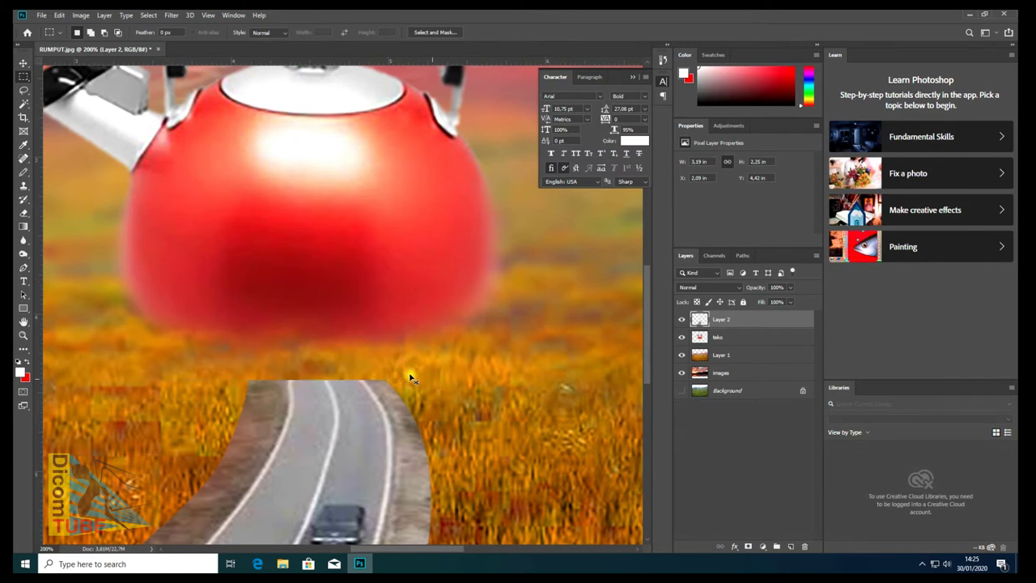
key(b)
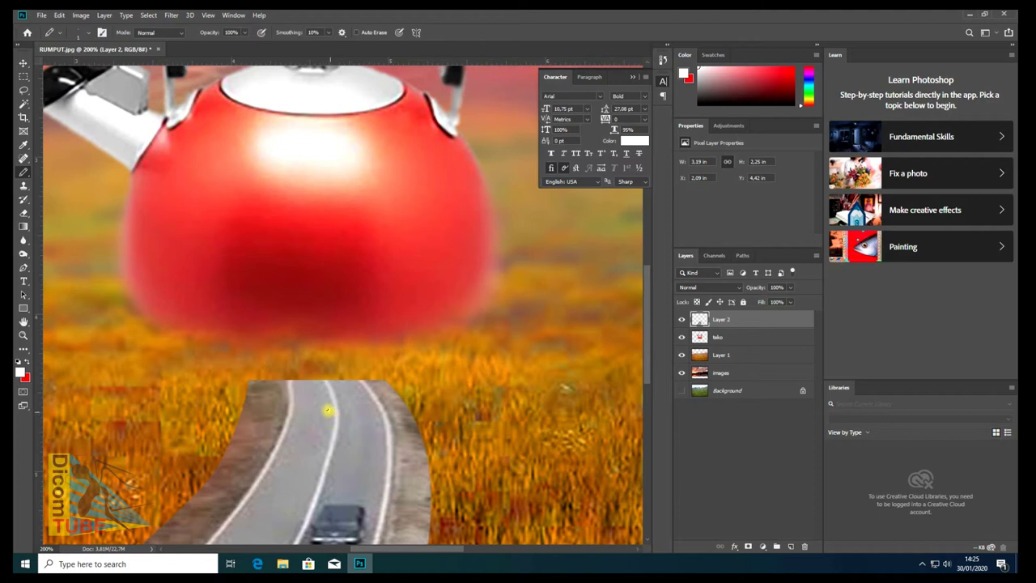
key(v)
- Stretch the road back up to about 110% height and shift it slightly left
key(ctrl+t)
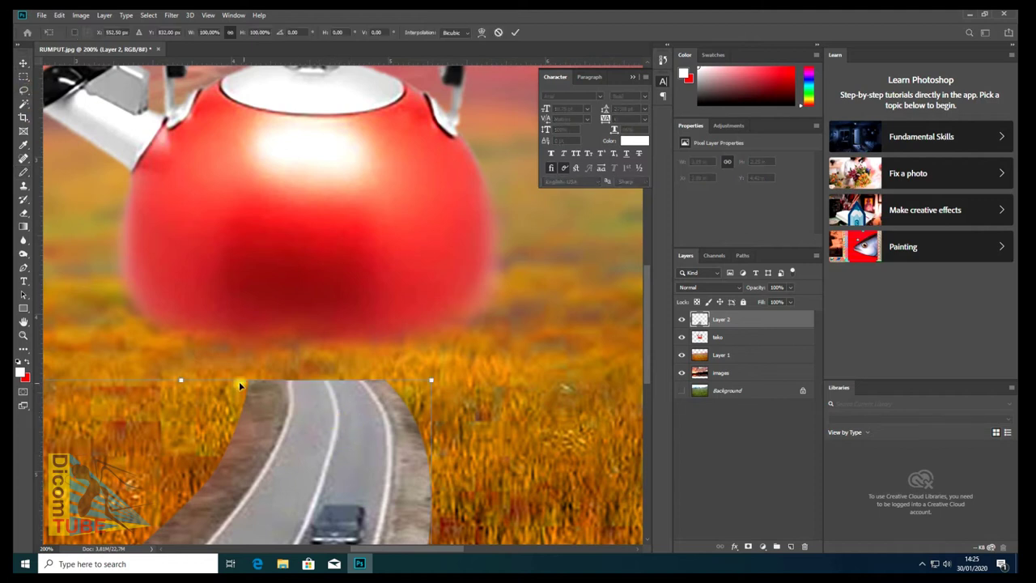
drag(183, 380, 183, 345)
drag(340, 415, 311, 416)
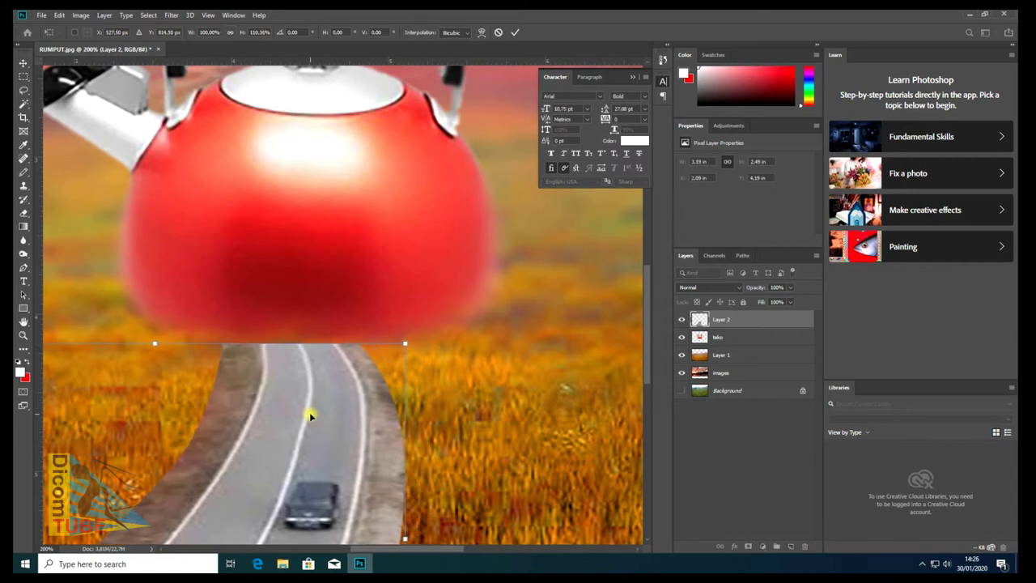
key(ctrl+minus)
key(ctrl+minus)
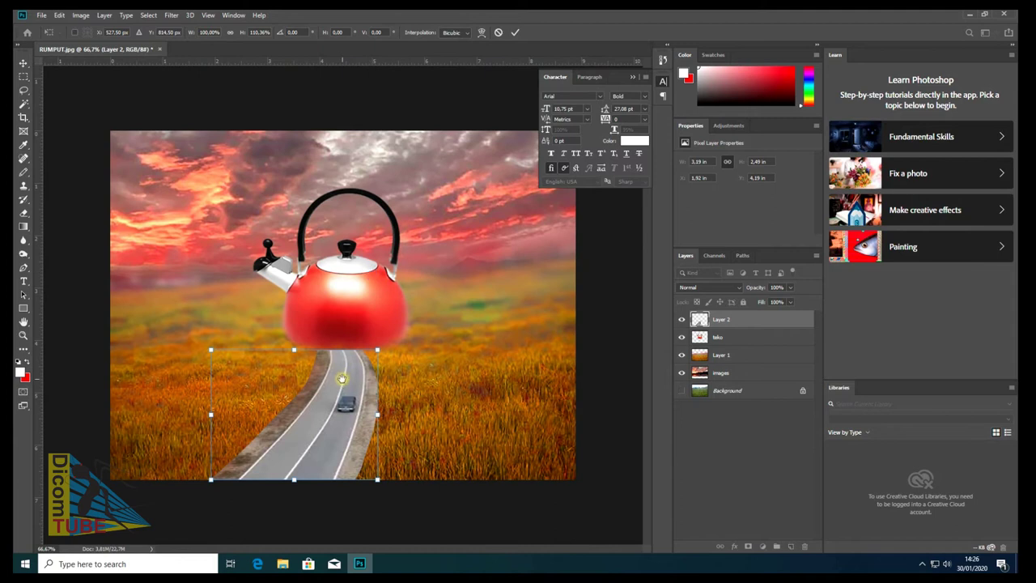
key(Return)
scroll(364, 371, up, 2)
- Switch to the Eraser and lower its opacity
scroll(354, 356, up, 1)
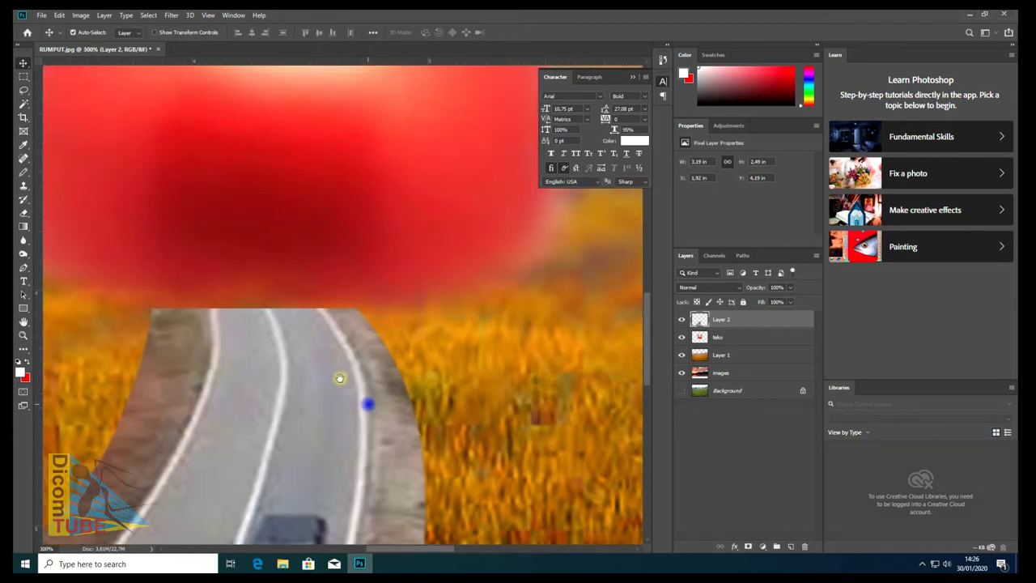
click(23, 213)
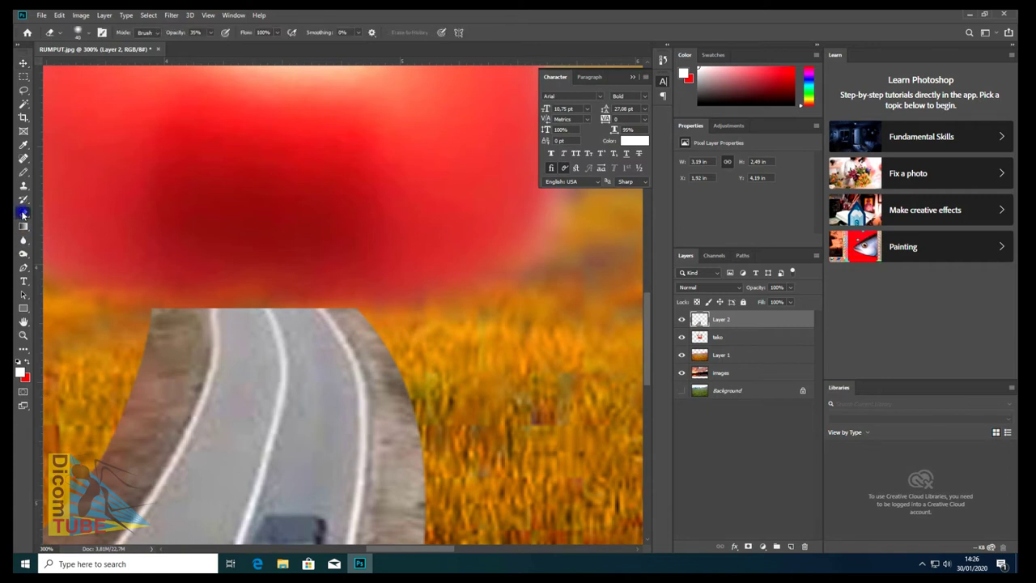
drag(210, 35, 207, 48)
click(377, 344)
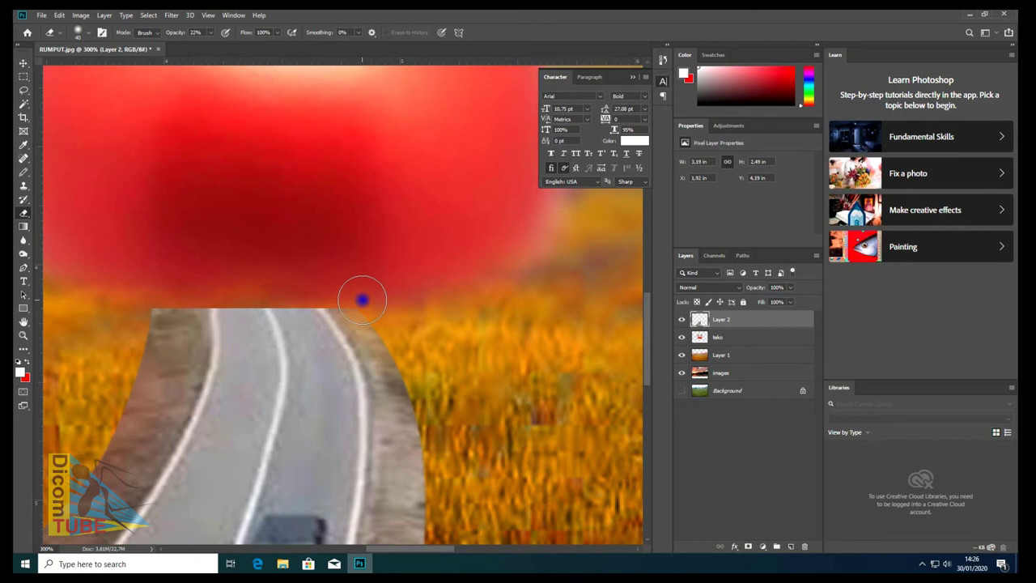
- Erase along the road's right shoulder to blend it into the grass
drag(372, 317, 405, 382)
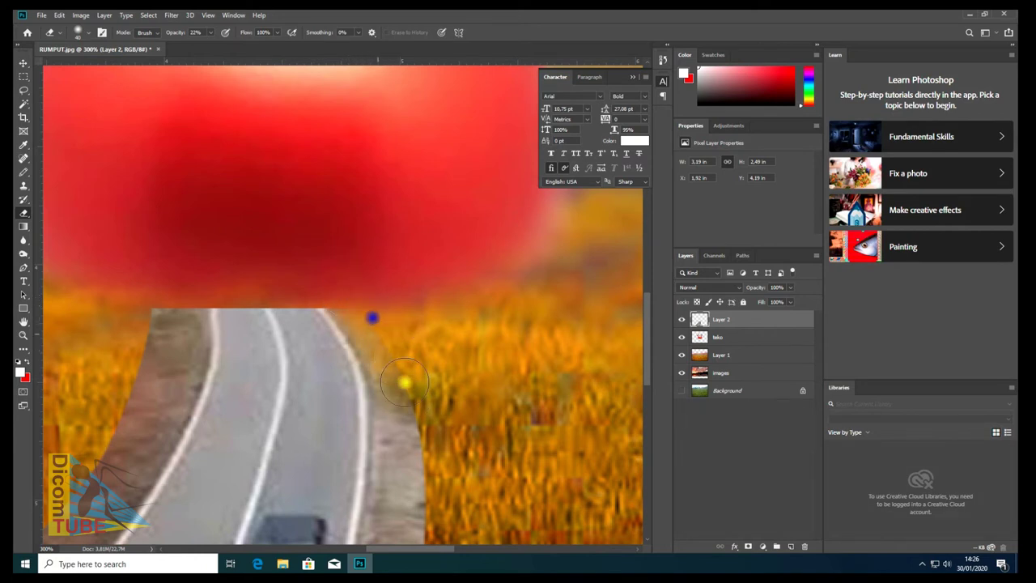
scroll(403, 388, down, 3)
drag(384, 288, 384, 429)
scroll(387, 358, down, 2)
drag(402, 240, 403, 340)
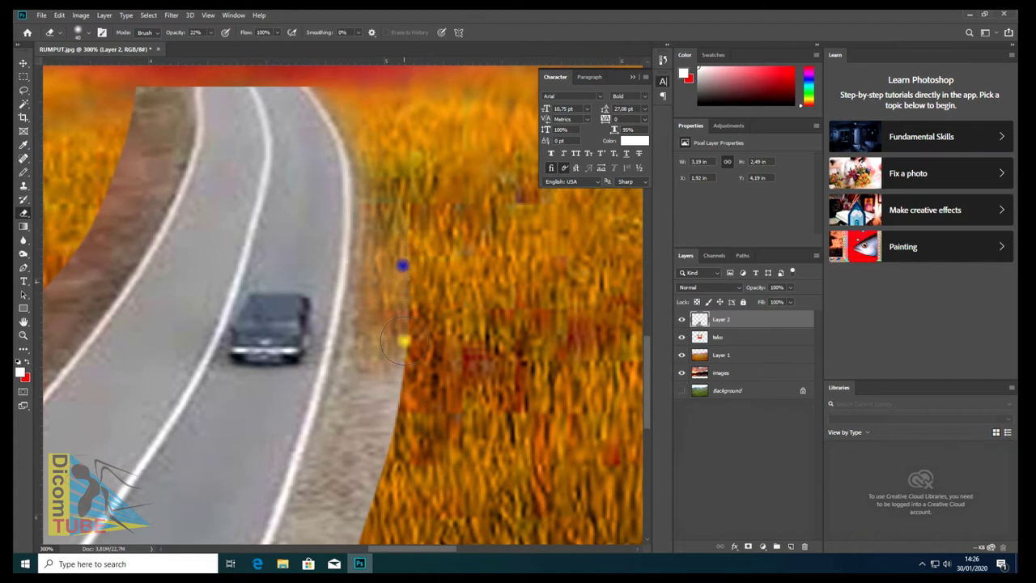
drag(381, 300, 351, 398)
drag(384, 347, 387, 438)
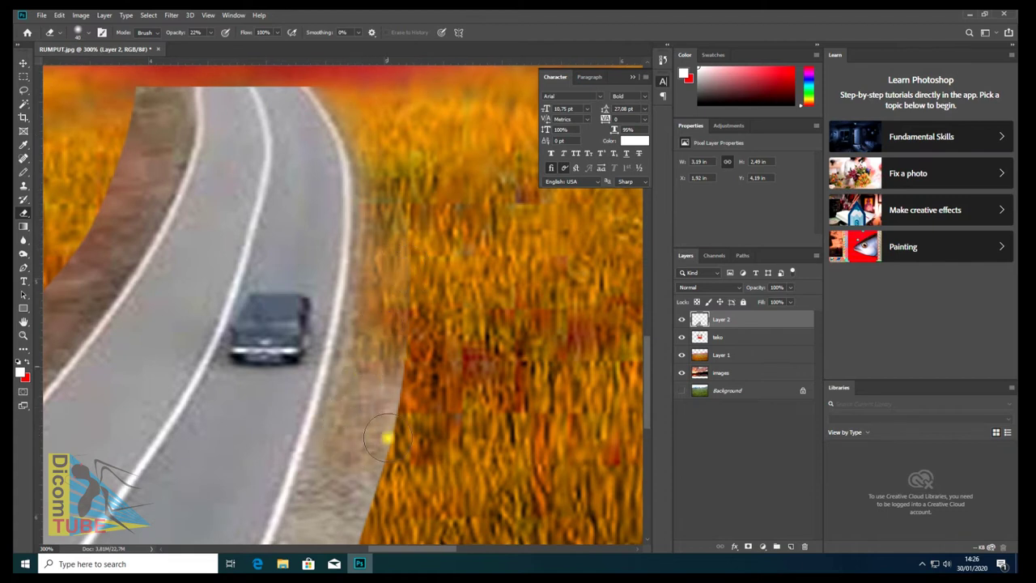
scroll(397, 396, down, 2)
drag(407, 261, 346, 371)
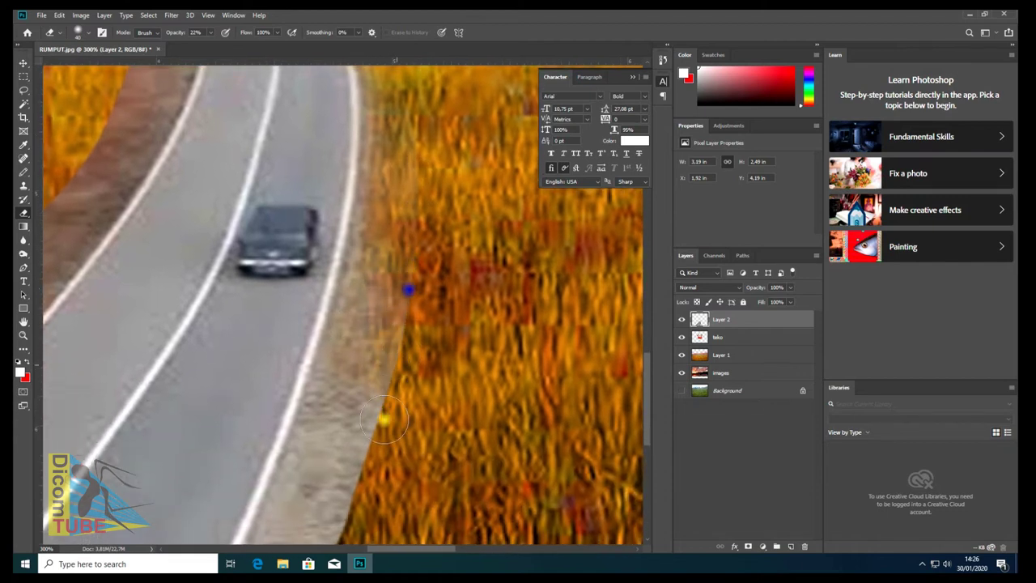
- Fade the lower right shoulder of the road into the field texture
drag(357, 407, 393, 300)
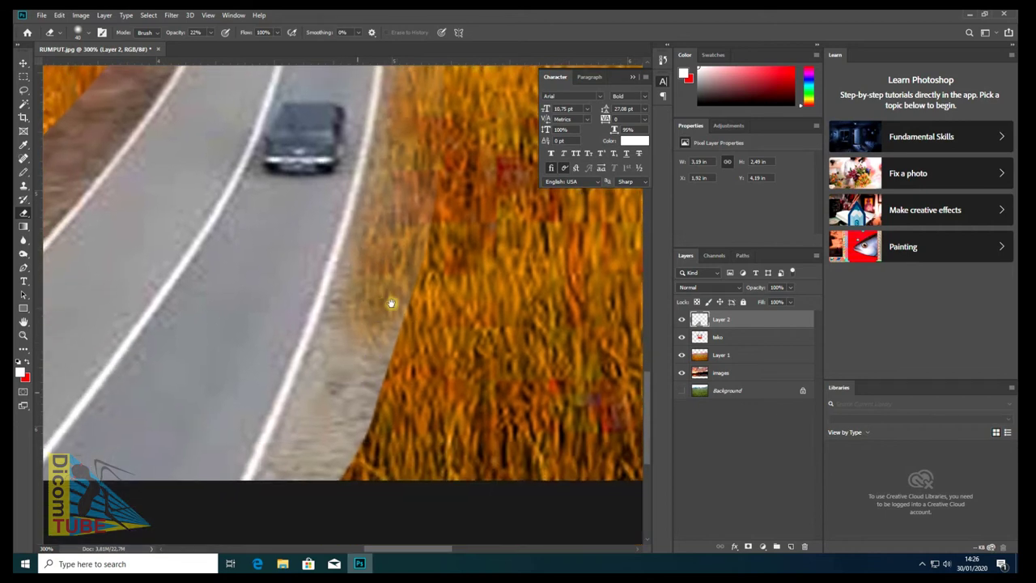
drag(371, 364, 323, 468)
drag(319, 409, 358, 283)
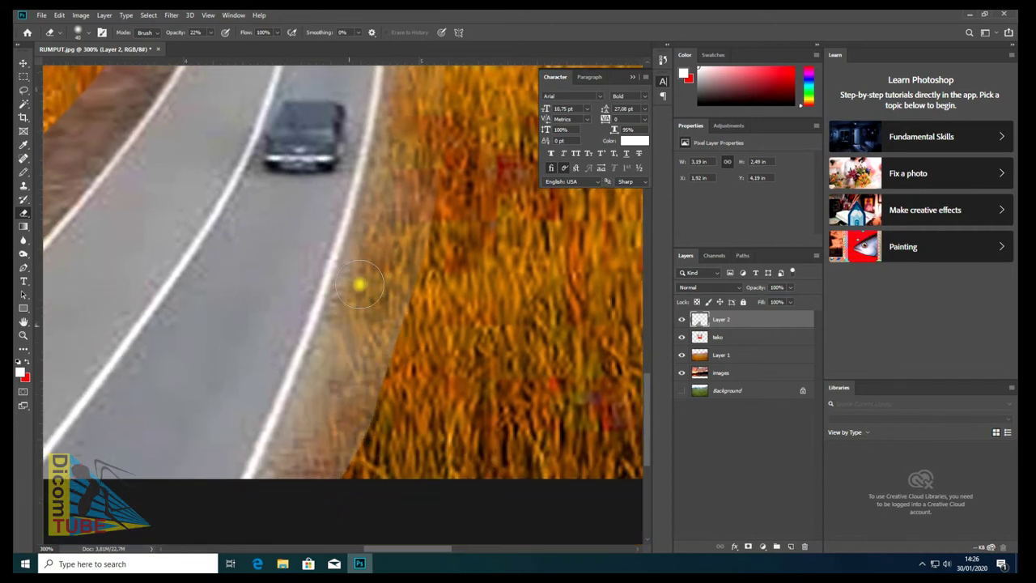
drag(416, 267, 373, 414)
drag(404, 329, 357, 438)
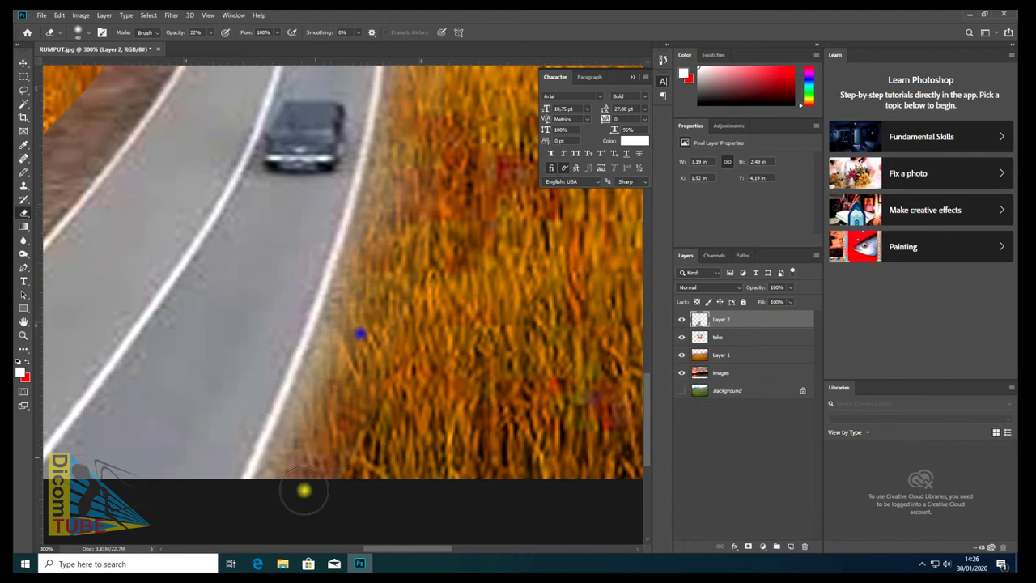
alt+click(341, 371)
scroll(341, 371, down, 1)
scroll(336, 182, up, 2)
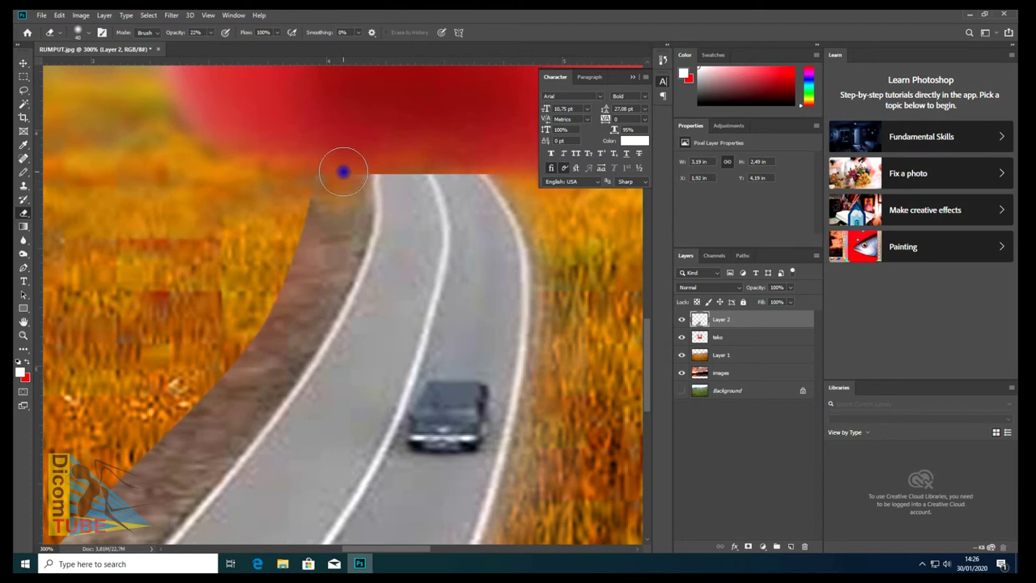
- Enlarge the eraser and soften the road's left edge, touching up the right edge
drag(342, 169, 300, 168)
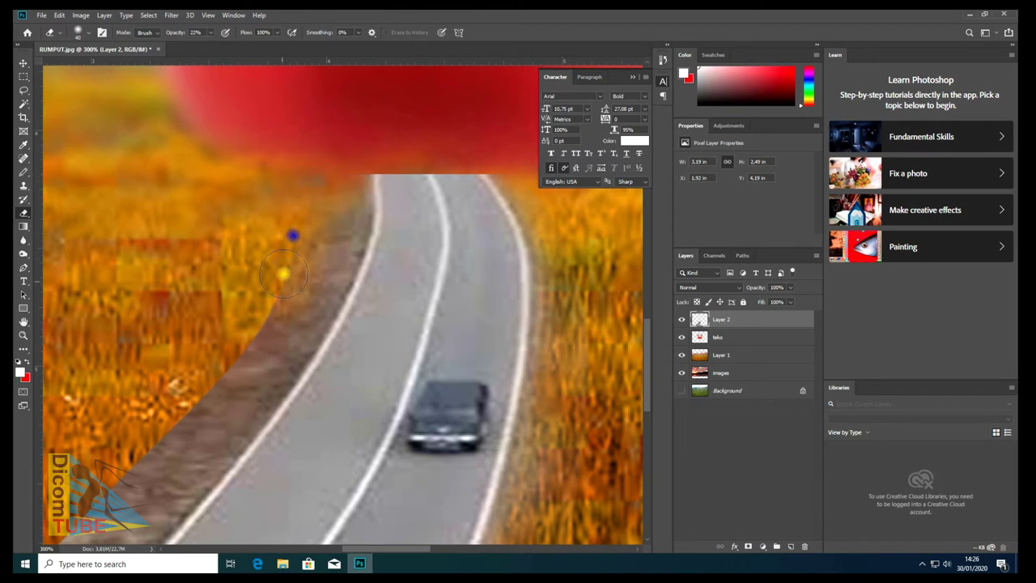
click(211, 32)
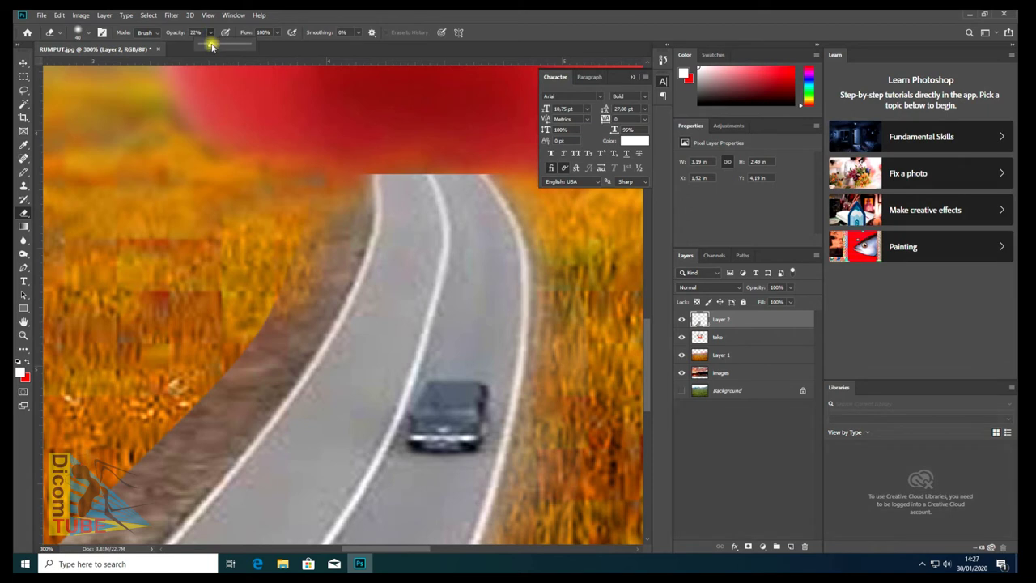
key(bracketright)
key(bracketright)
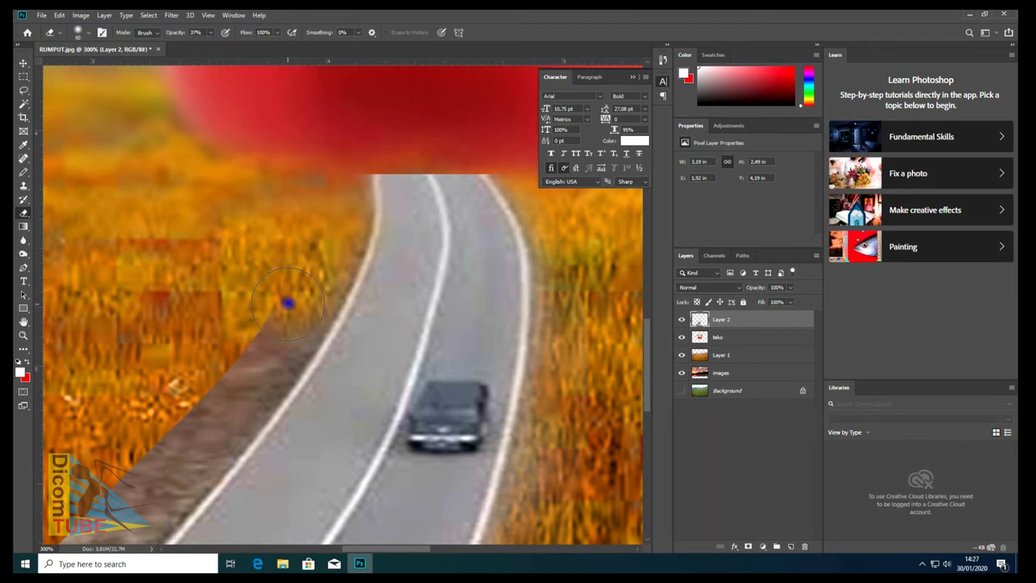
scroll(272, 303, down, 2)
scroll(332, 245, down, 1)
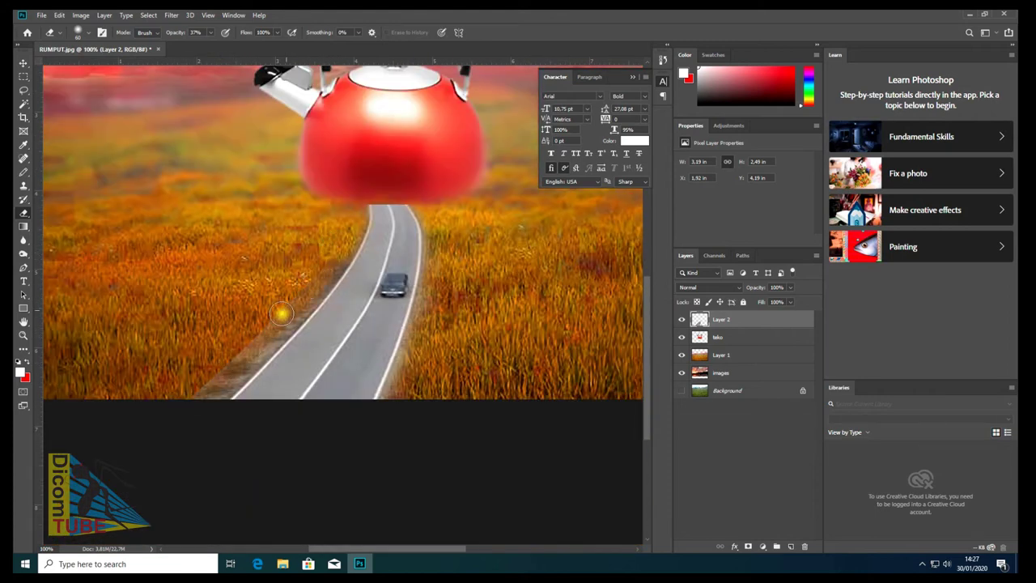
drag(185, 393, 250, 338)
drag(327, 250, 309, 296)
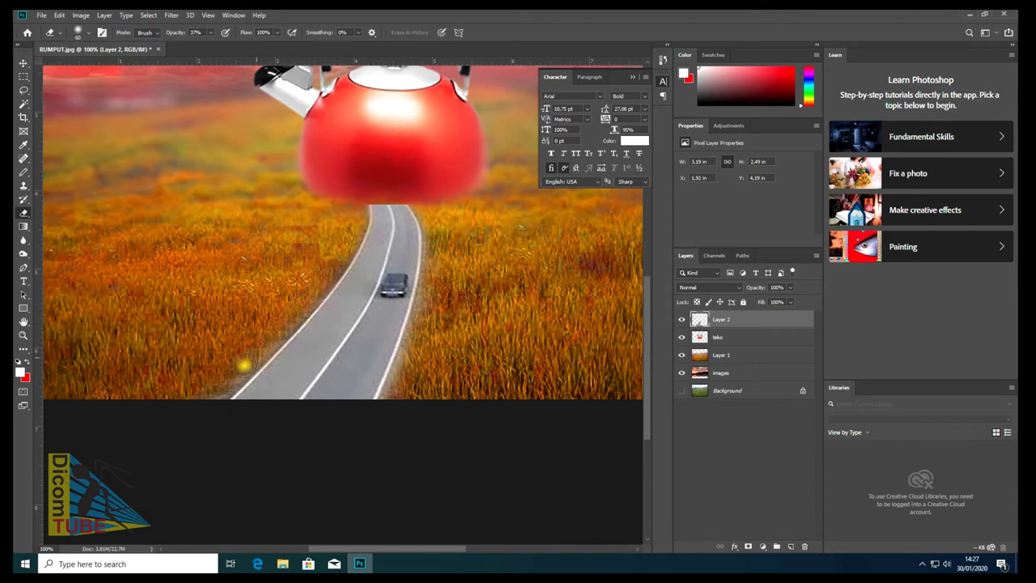
mouse_move(203, 404)
mouse_down()
mouse_move(319, 273)
mouse_move(300, 296)
mouse_up()
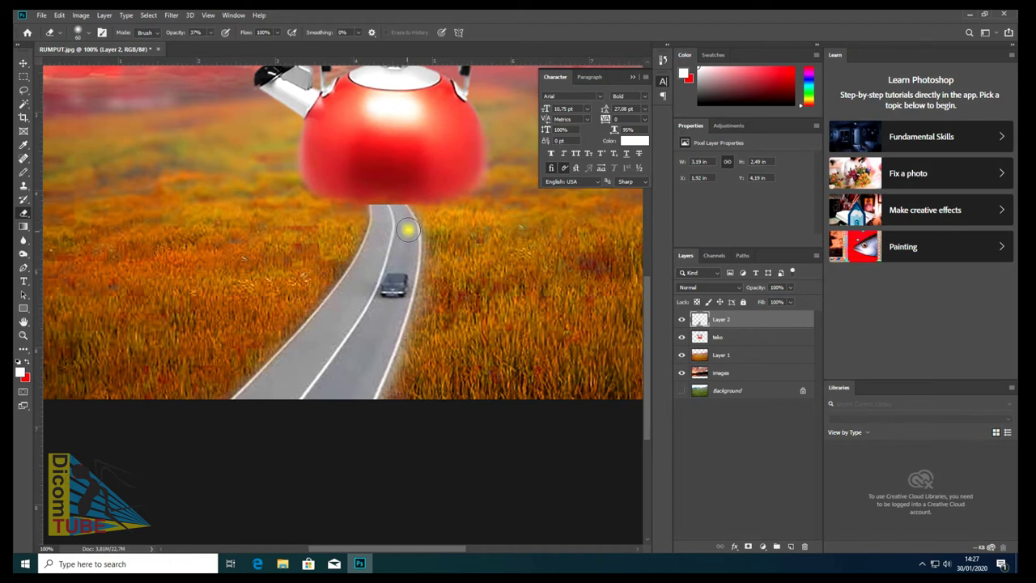
drag(434, 271, 383, 414)
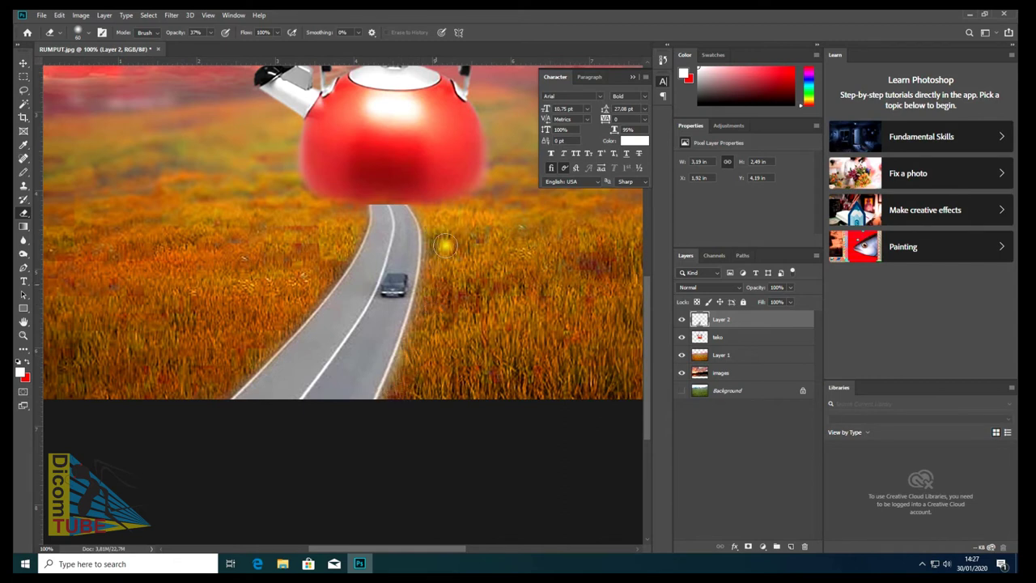
- Shift the road's hue warmer to +14 in Hue/Saturation and fit the image in view
key(ctrl+u)
mouse_move(498, 217)
mouse_down()
mouse_move(458, 213)
mouse_move(501, 223)
mouse_move(496, 215)
mouse_move(542, 244)
mouse_move(513, 241)
mouse_move(495, 267)
mouse_up()
click(617, 179)
key(e)
key(v)
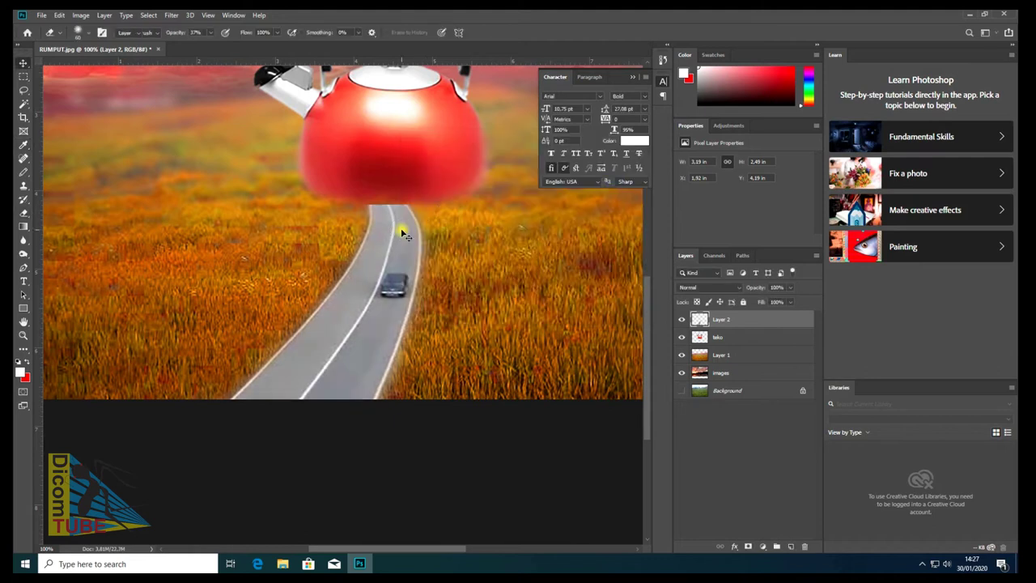
key(ctrl+0)
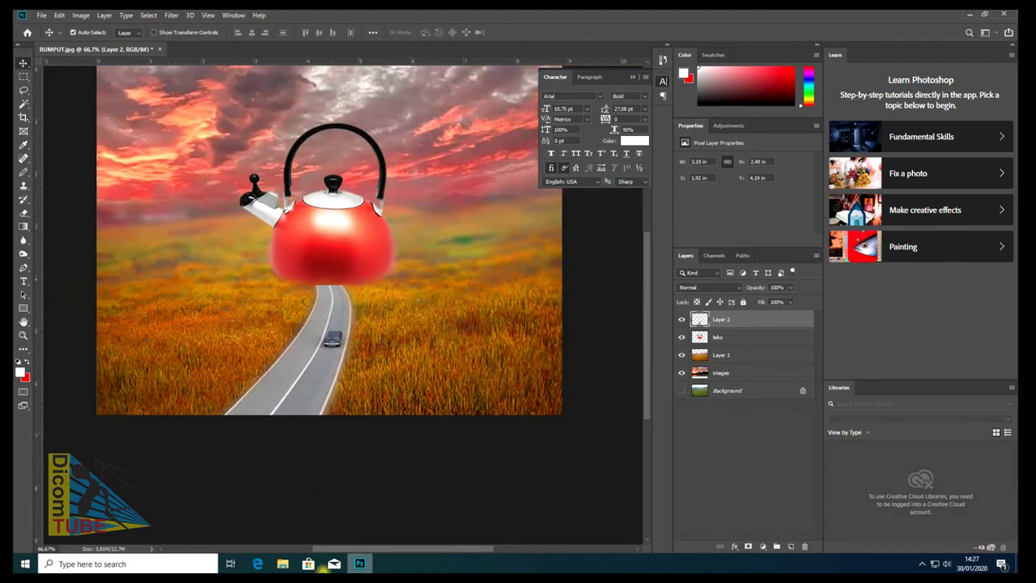
- Place the pintu door image and shrink it onto the red kettle's base
click(282, 564)
mouse_move(473, 85)
mouse_down()
mouse_move(327, 266)
mouse_move(337, 276)
mouse_up()
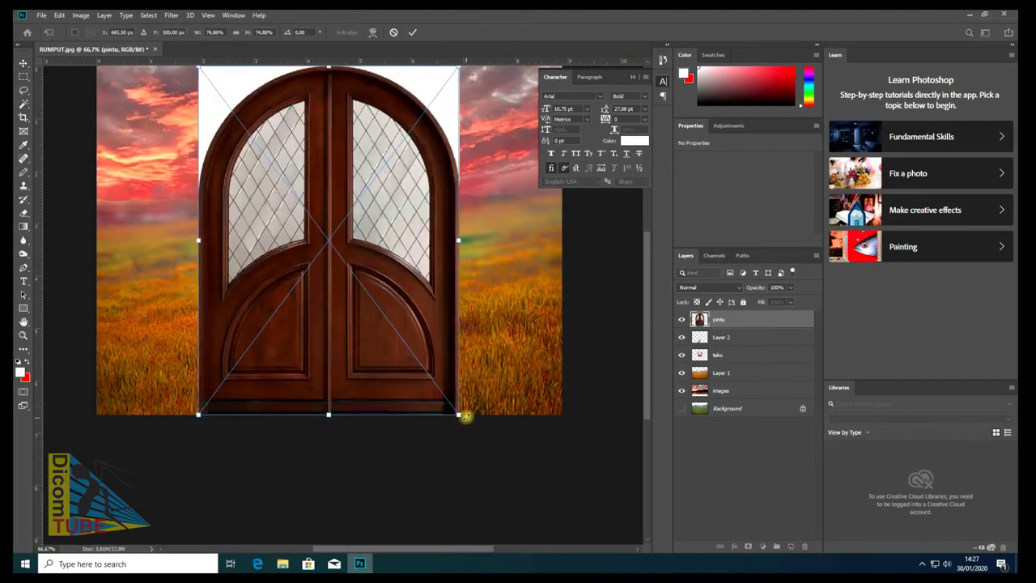
drag(467, 416, 271, 162)
drag(257, 119, 360, 241)
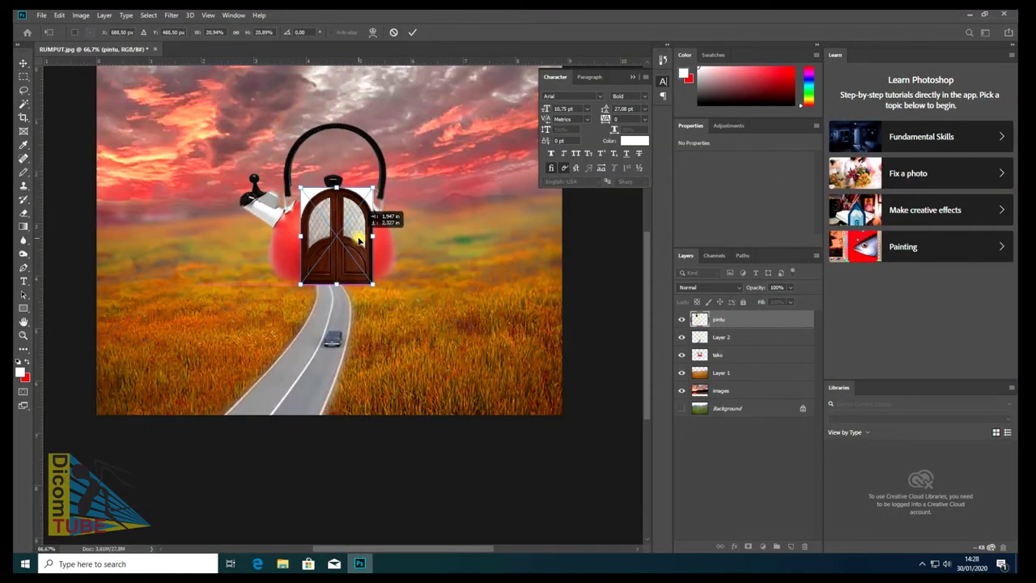
key(ctrl+plus)
key(ctrl+plus)
mouse_move(435, 132)
mouse_down()
mouse_move(256, 371)
mouse_move(293, 377)
mouse_move(345, 334)
mouse_up()
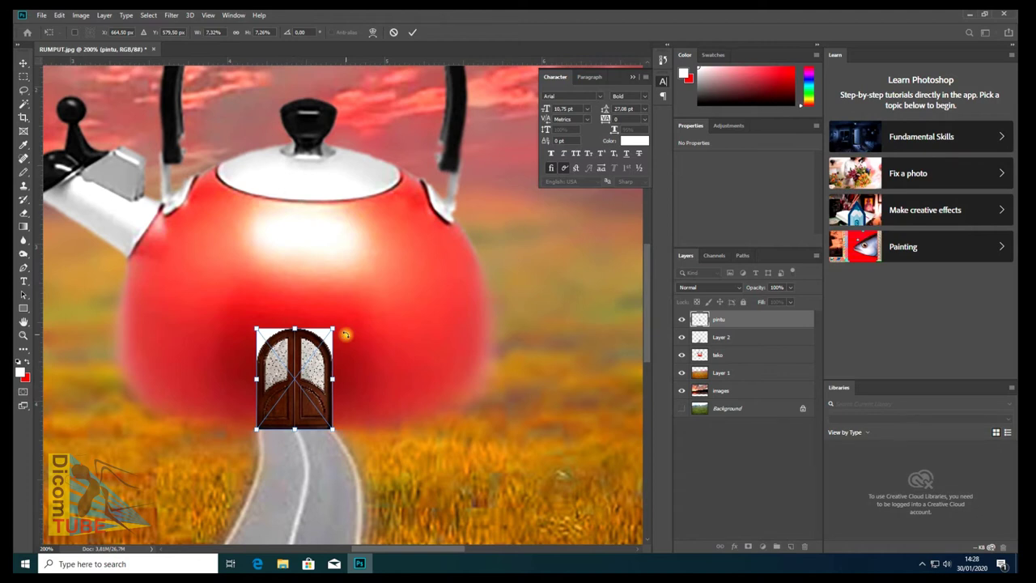
drag(254, 328, 252, 325)
key(Return)
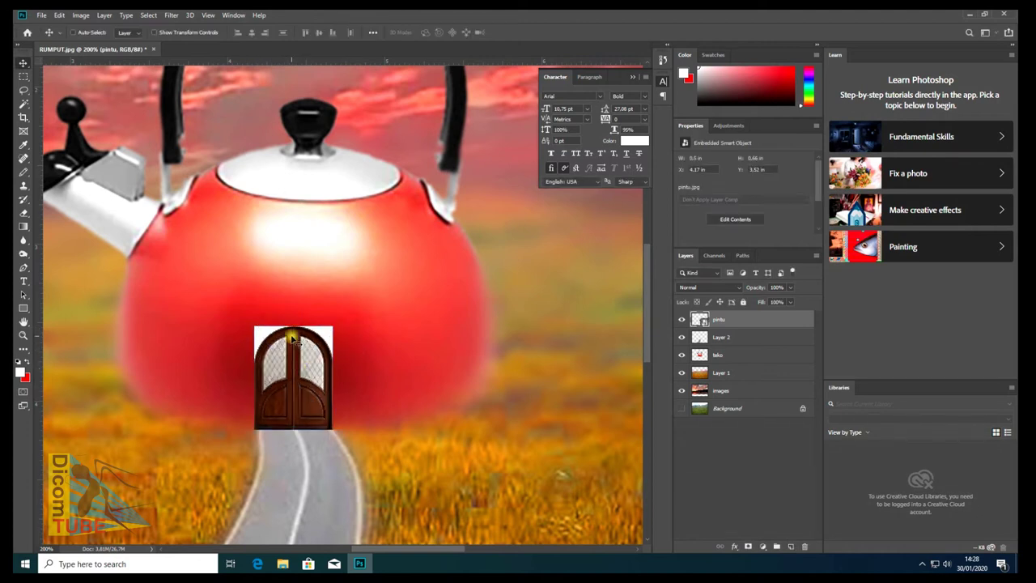
- Stretch the pintu door slightly taller
key(ctrl+t)
drag(293, 326, 296, 324)
key(Return)
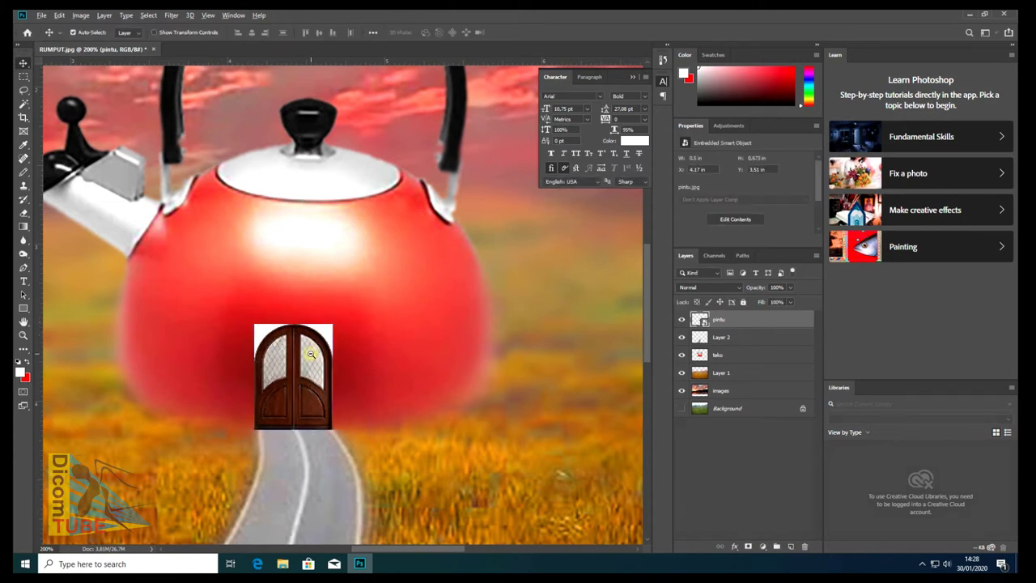
scroll(310, 354, down, 3)
scroll(276, 405, up, 4)
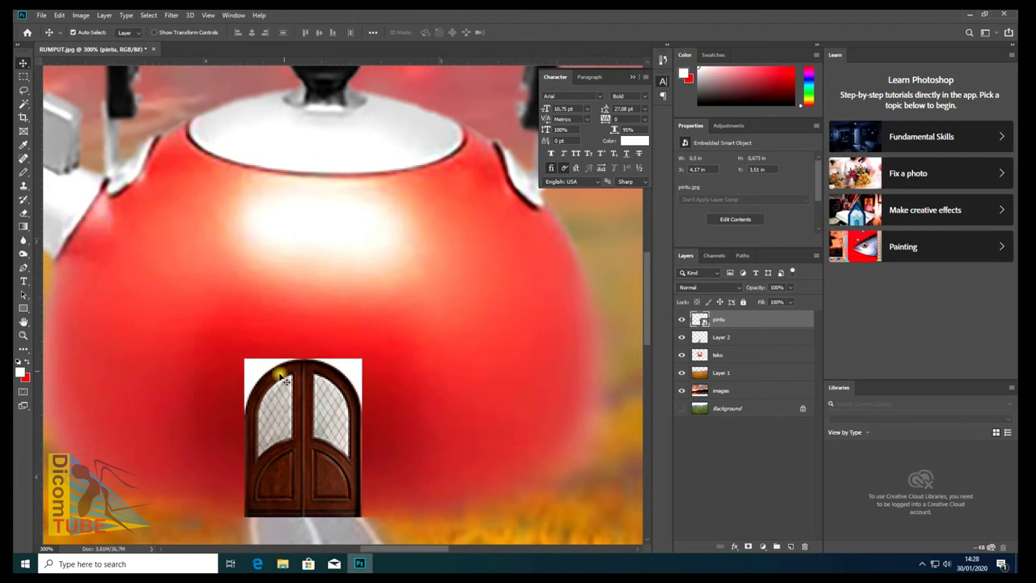
- Rasterize the pintu layer and delete the white corners around its arched top
key(w)
click(253, 374)
click(512, 218)
right_click(763, 319)
click(791, 293)
key(Delete)
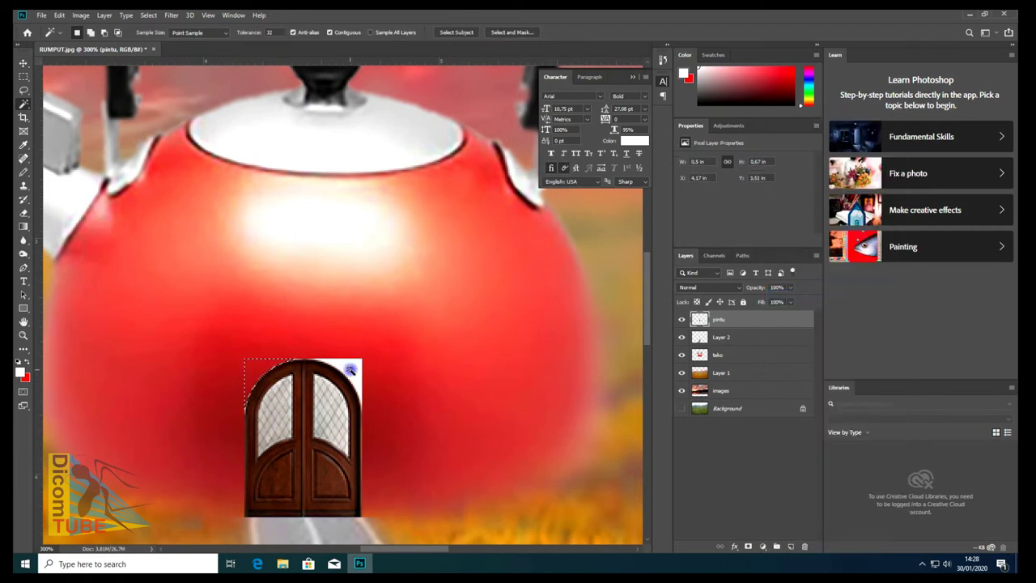
scroll(350, 366, down, 1)
scroll(342, 347, down, 1)
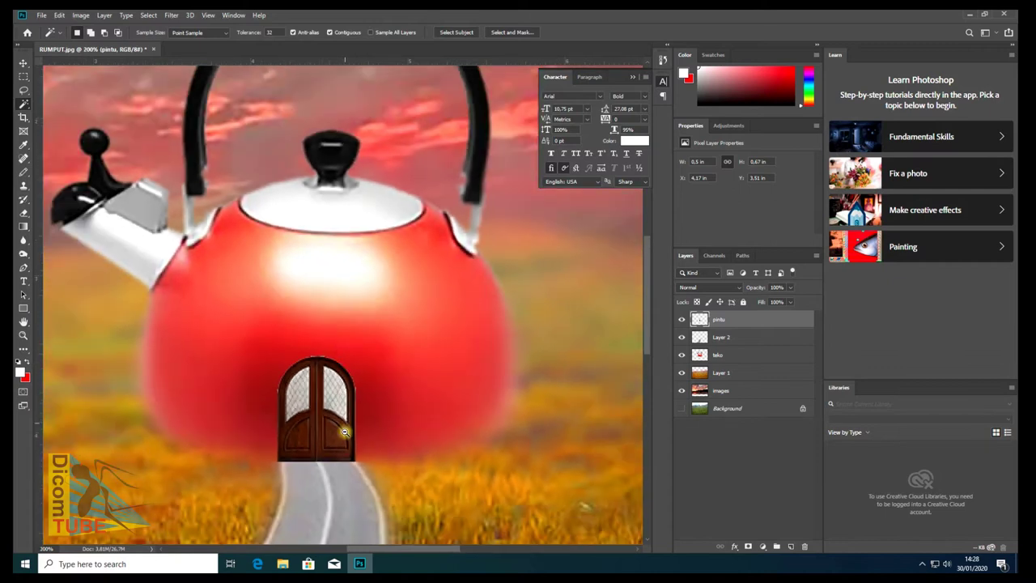
scroll(343, 421, up, 3)
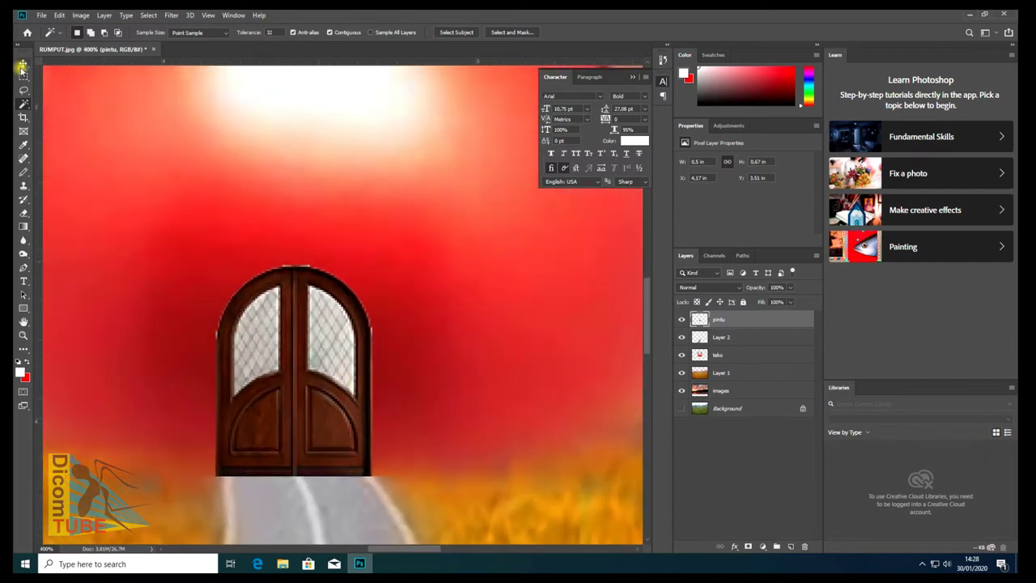
- Nudge the door right and narrow it to 98.67% width
click(23, 65)
key(Right)
key(ctrl+t)
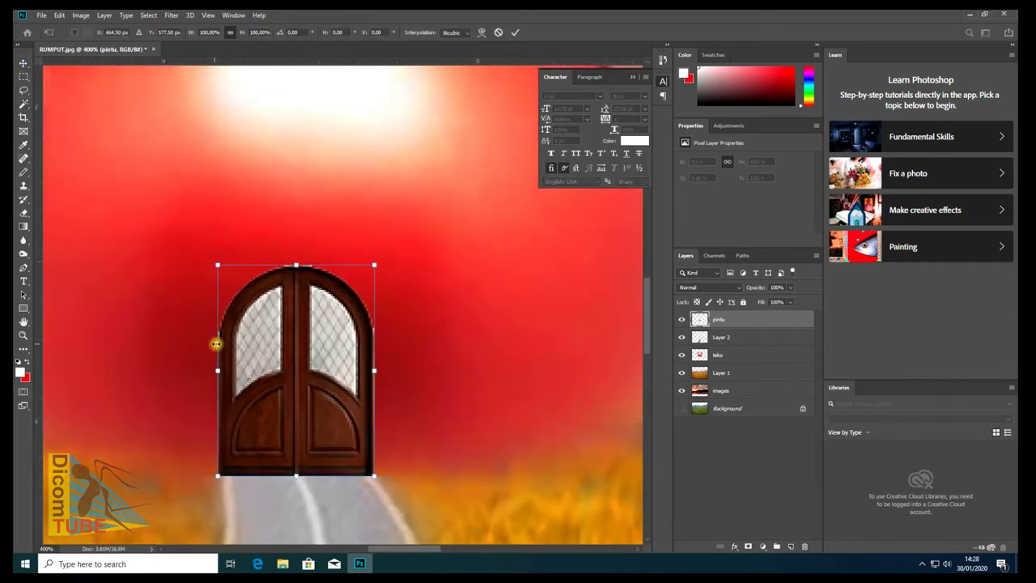
drag(218, 369, 222, 369)
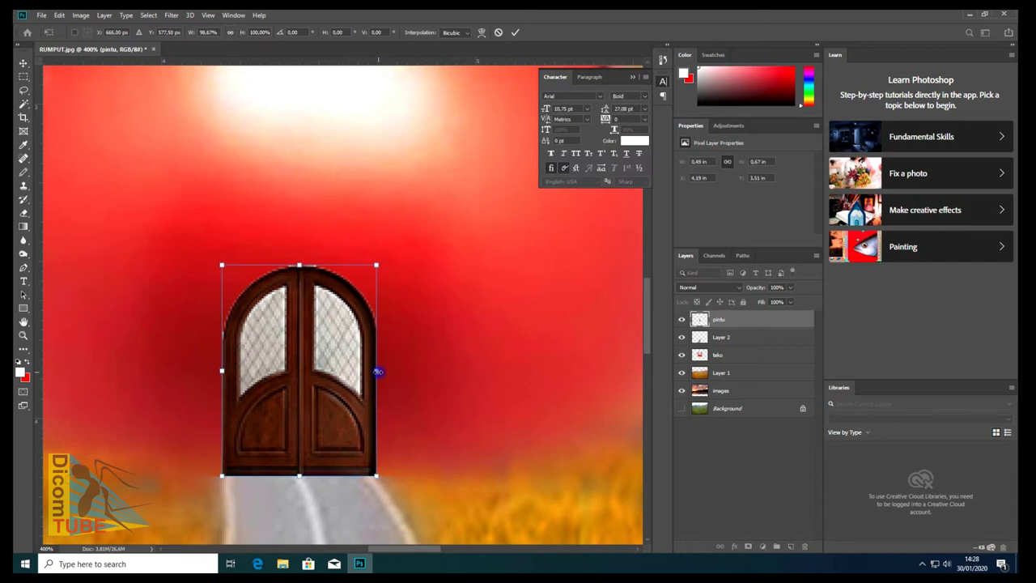
drag(377, 371, 373, 371)
key(Return)
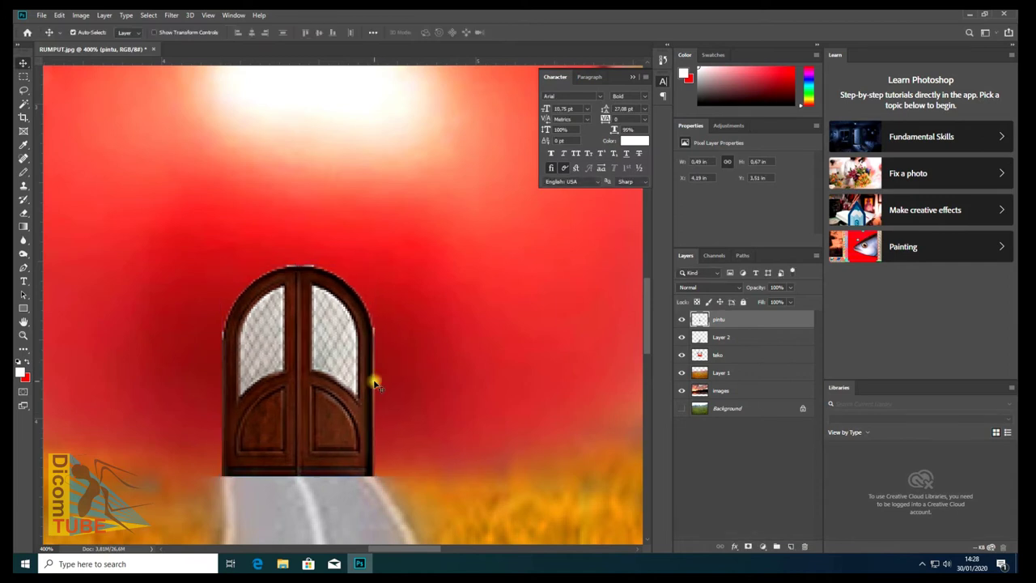
scroll(340, 346, down, 5)
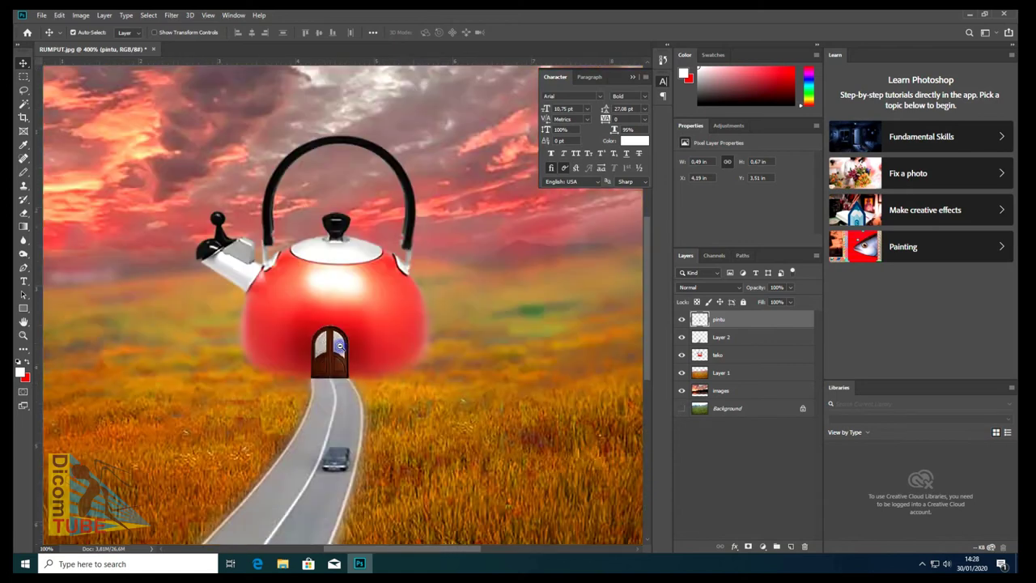
scroll(336, 352, down, 2)
scroll(332, 356, up, 2)
scroll(329, 362, down, 1)
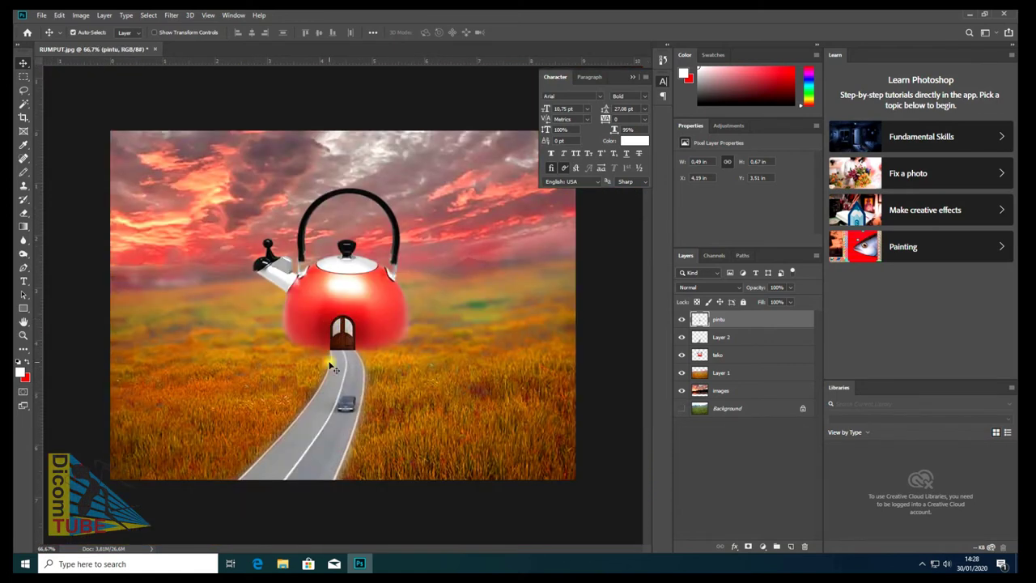
- Apply Camera Raw to Layer 2: Temperature +10, Exposure -0.70, less Saturation, greener Tint
click(755, 343)
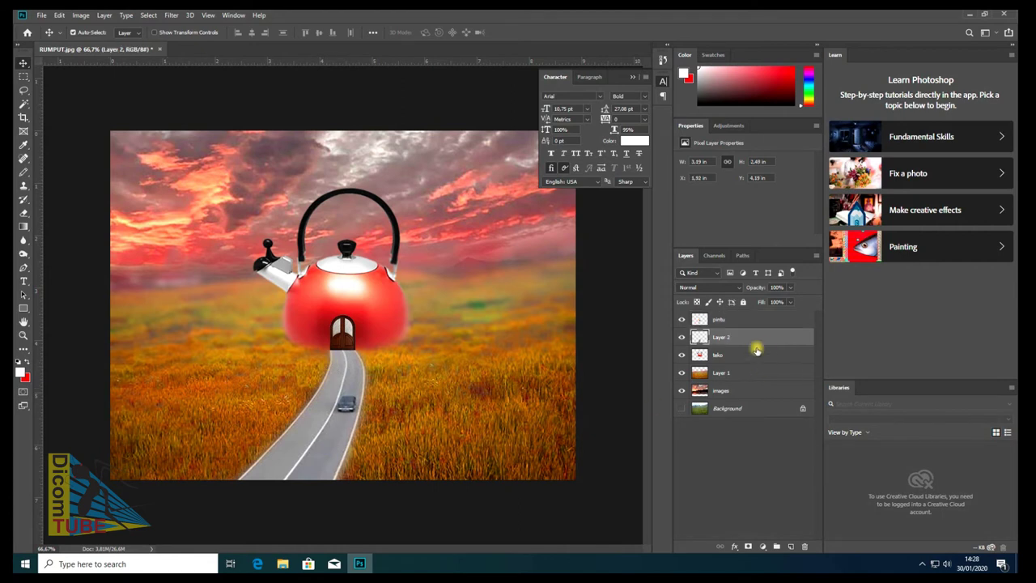
click(172, 14)
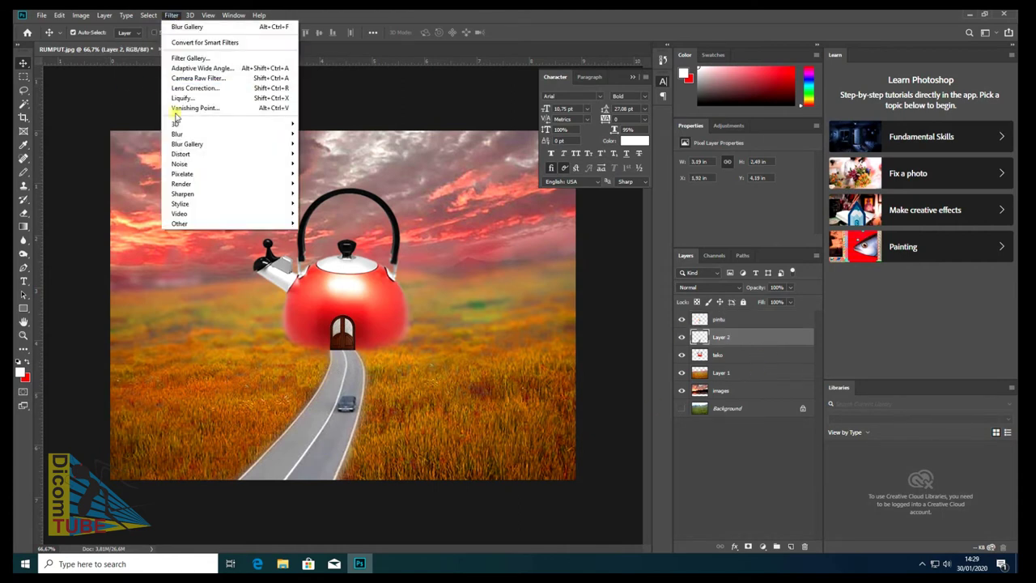
click(209, 78)
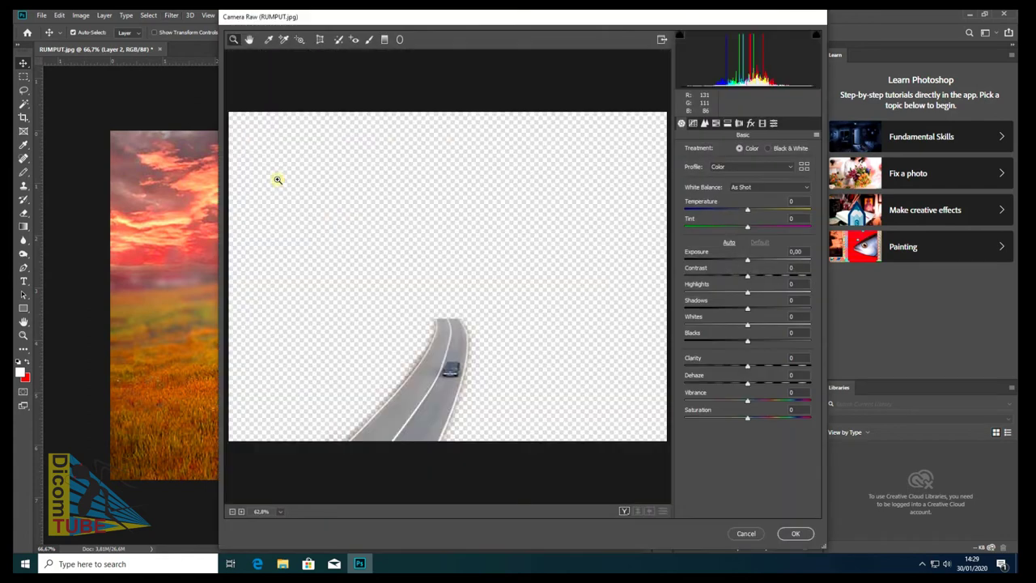
drag(451, 23, 556, 38)
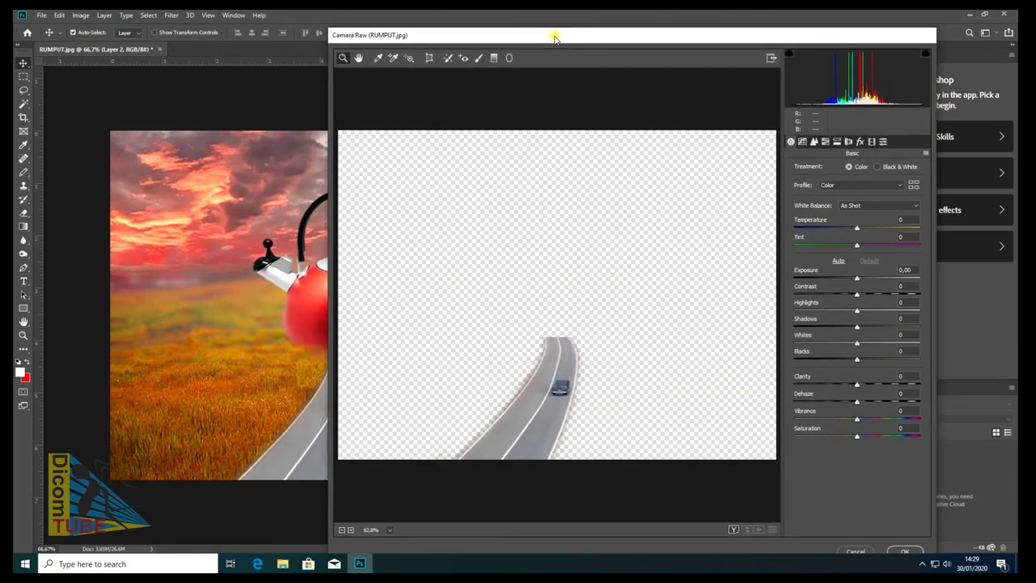
drag(859, 221, 865, 229)
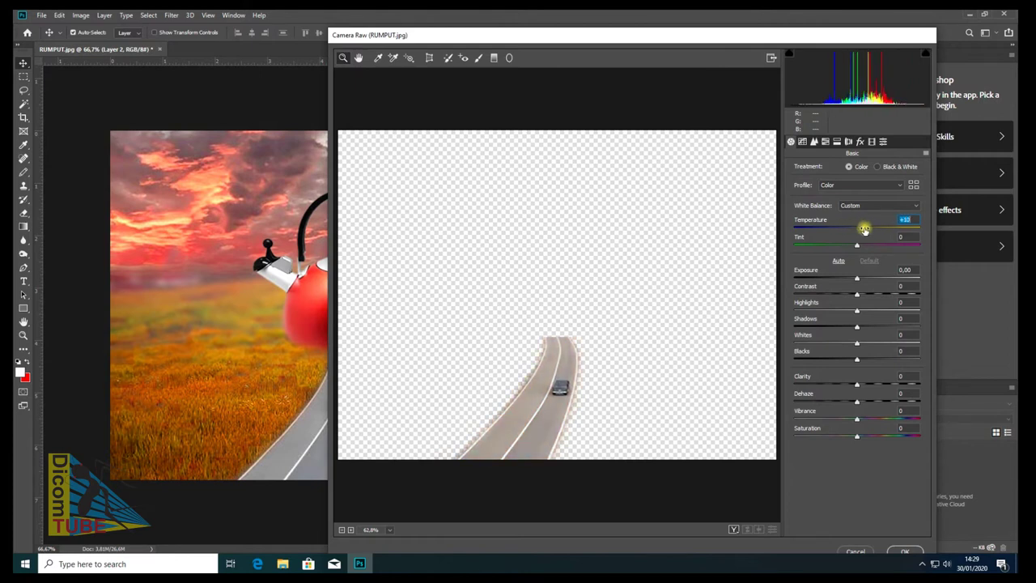
drag(856, 273, 848, 274)
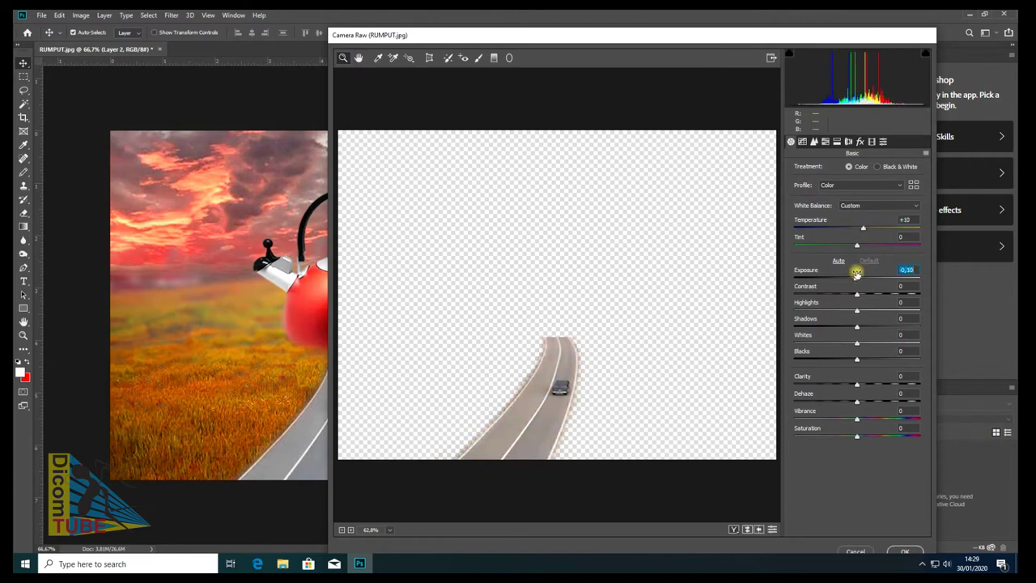
mouse_move(858, 427)
mouse_down()
mouse_move(879, 427)
mouse_move(831, 427)
mouse_move(858, 413)
mouse_up()
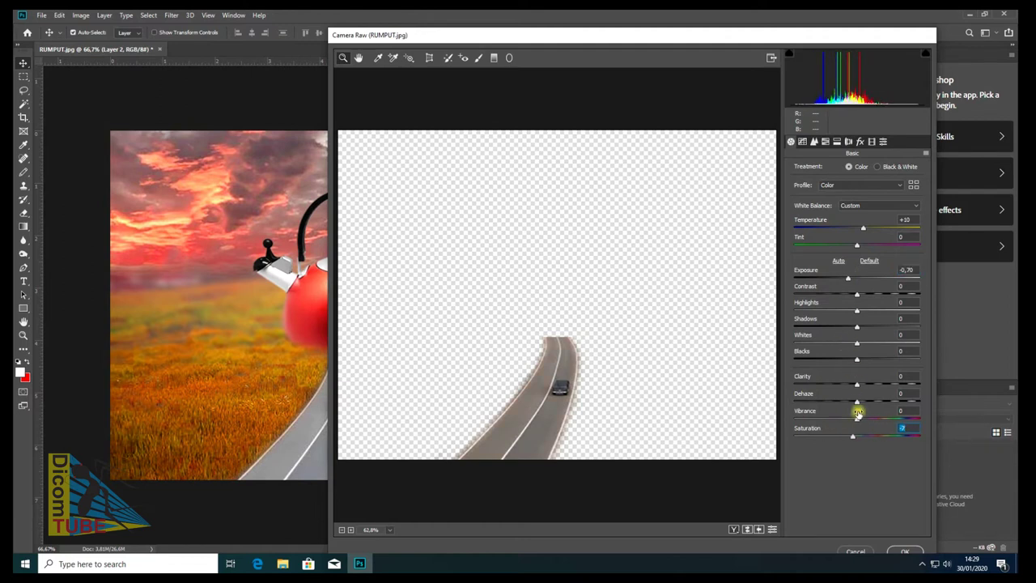
mouse_move(858, 239)
mouse_down()
mouse_move(913, 240)
mouse_move(820, 239)
mouse_move(854, 244)
mouse_up()
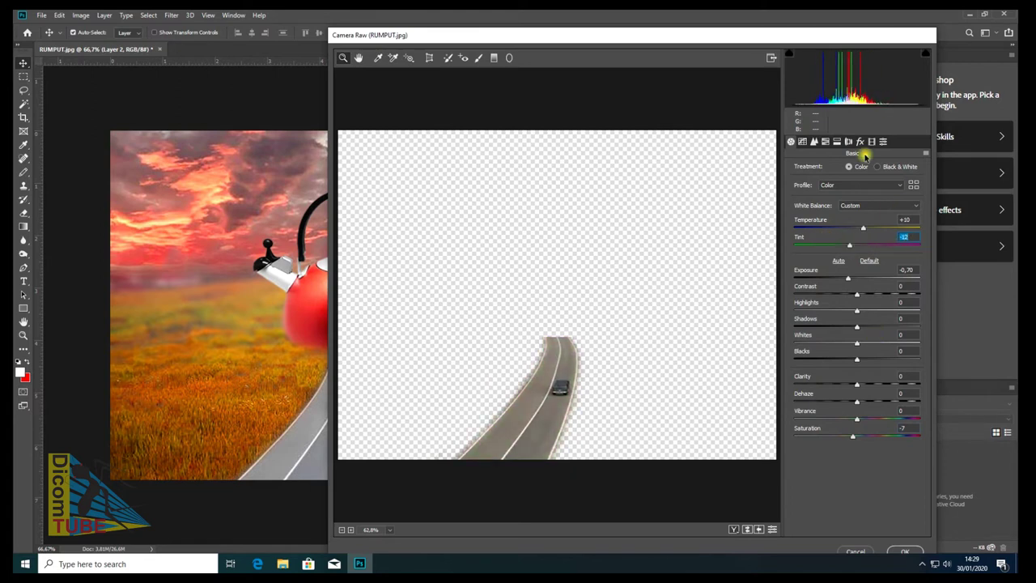
- Shift the road's HSL hues (Reds +17, Oranges -45, Yellows -41, Greens +21, Blues -19, Magentas +17)
click(814, 142)
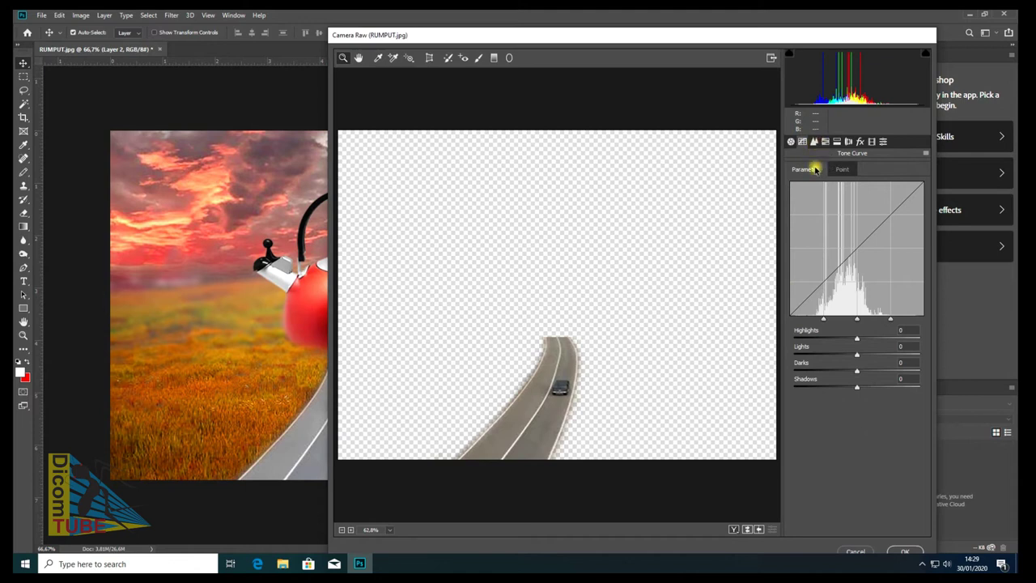
click(812, 142)
click(825, 142)
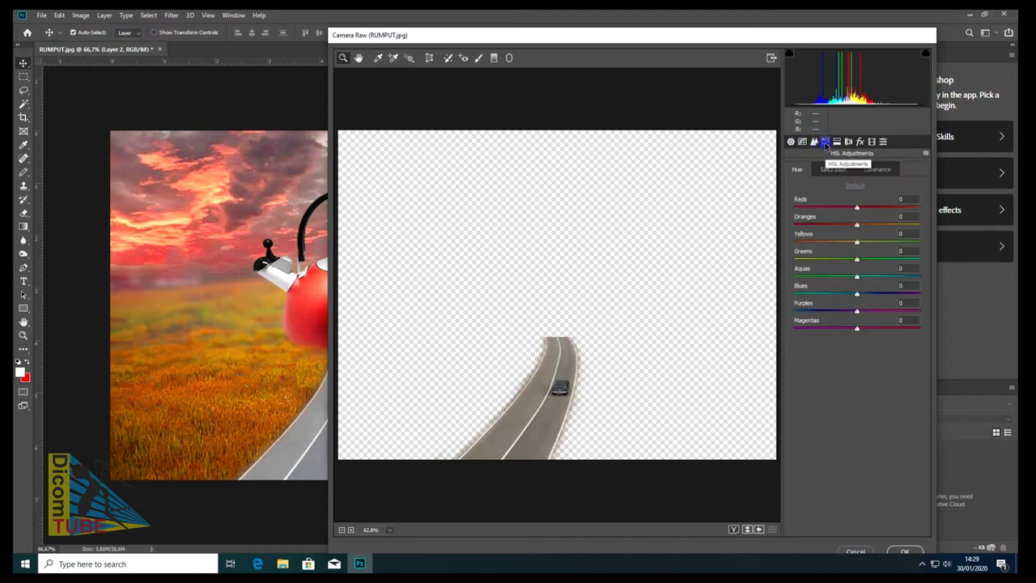
mouse_move(845, 199)
mouse_down()
mouse_move(858, 201)
mouse_move(833, 218)
mouse_move(837, 238)
mouse_up()
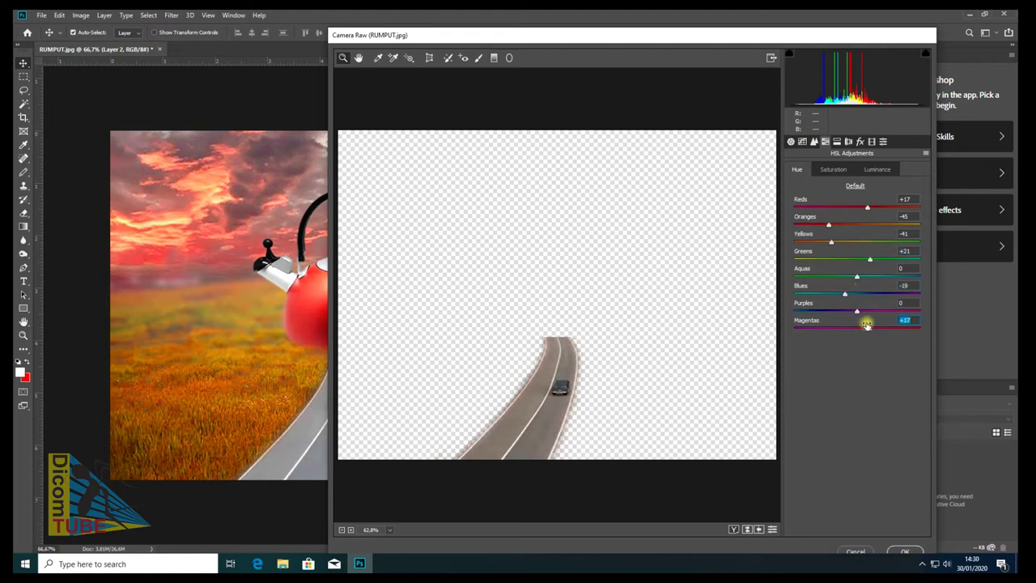
drag(695, 39, 656, 24)
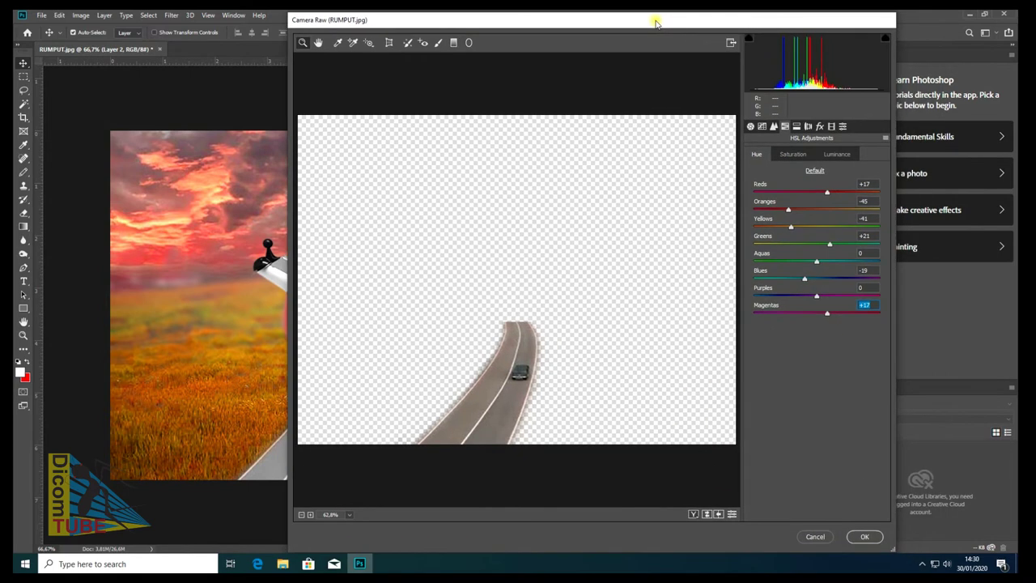
click(866, 537)
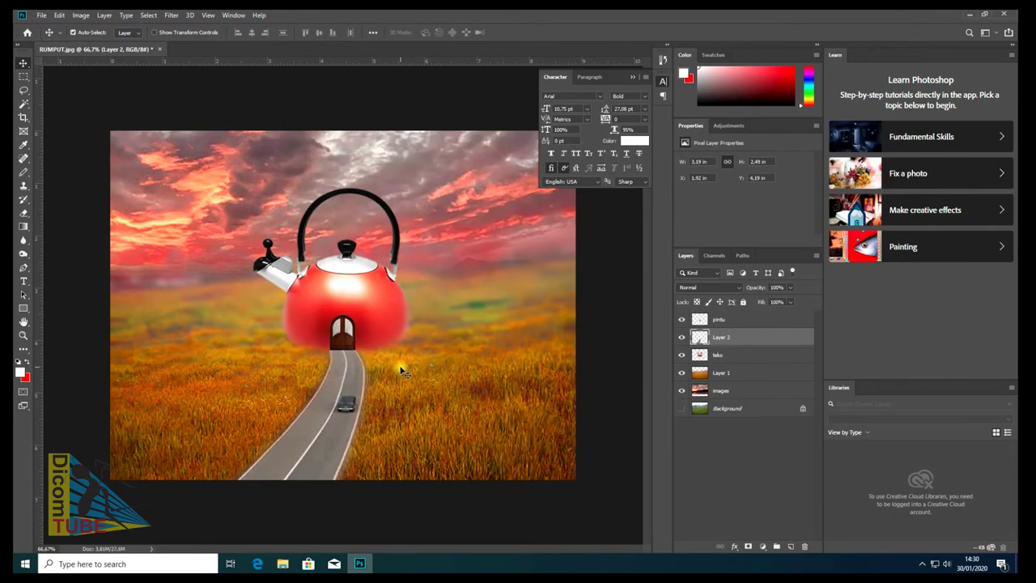
- Blur the door's bottom edge into the road
scroll(350, 353, up, 3)
click(342, 369)
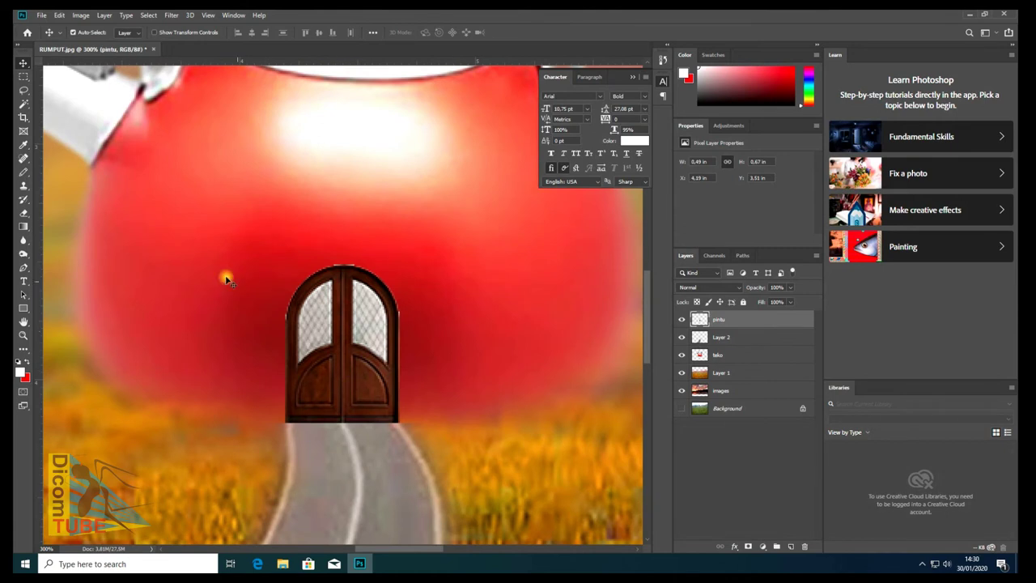
click(23, 240)
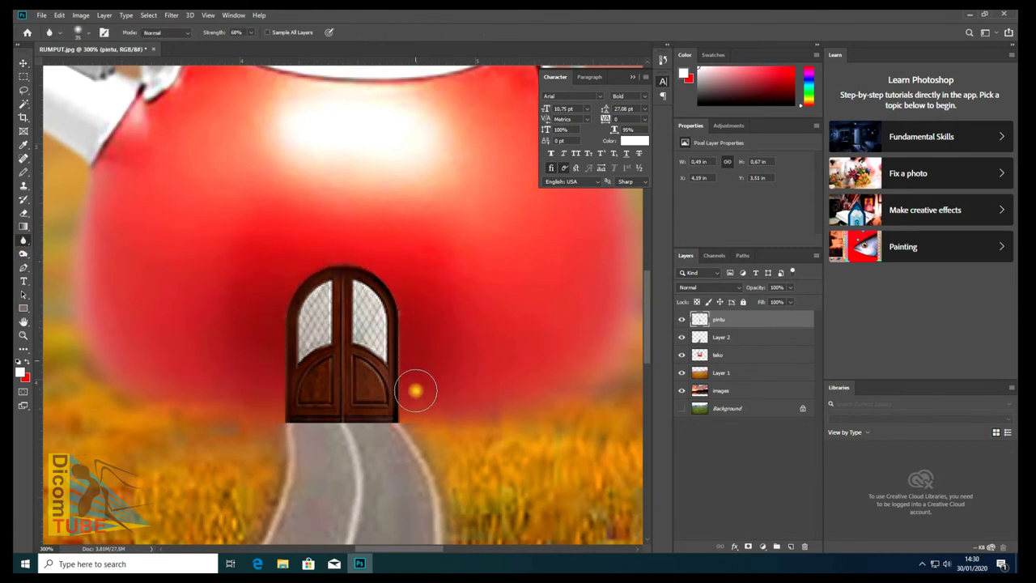
drag(400, 429, 368, 435)
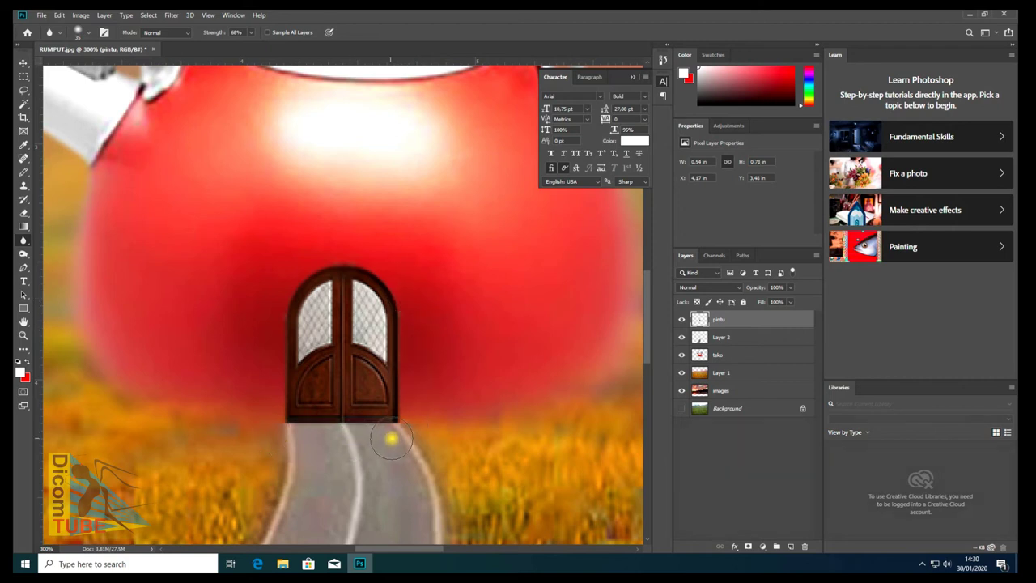
- Add a lighter Multiply drop shadow to the door: distance 0 px, spread 3%, size 5 px
click(24, 62)
right_click(785, 323)
click(748, 318)
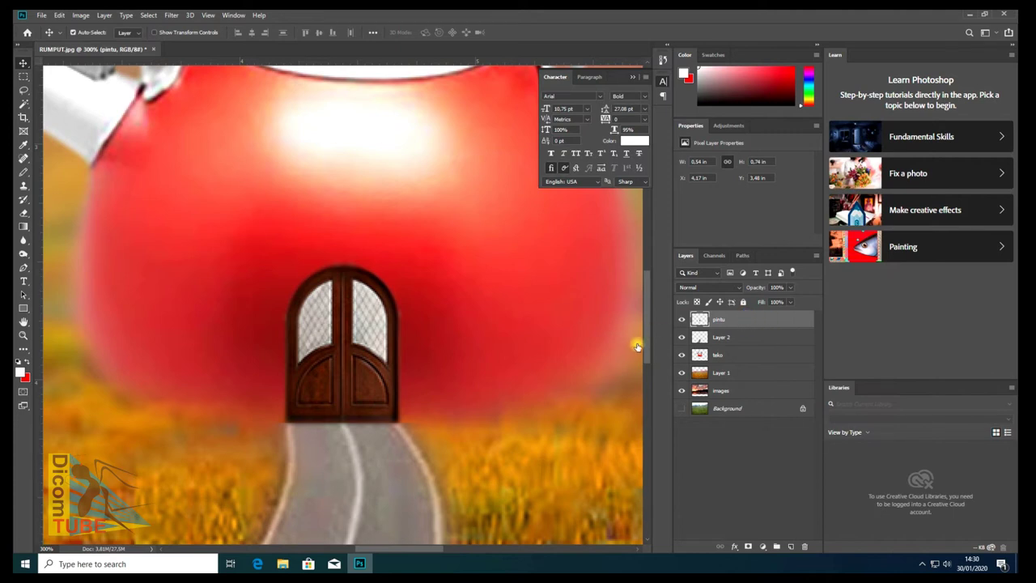
click(551, 327)
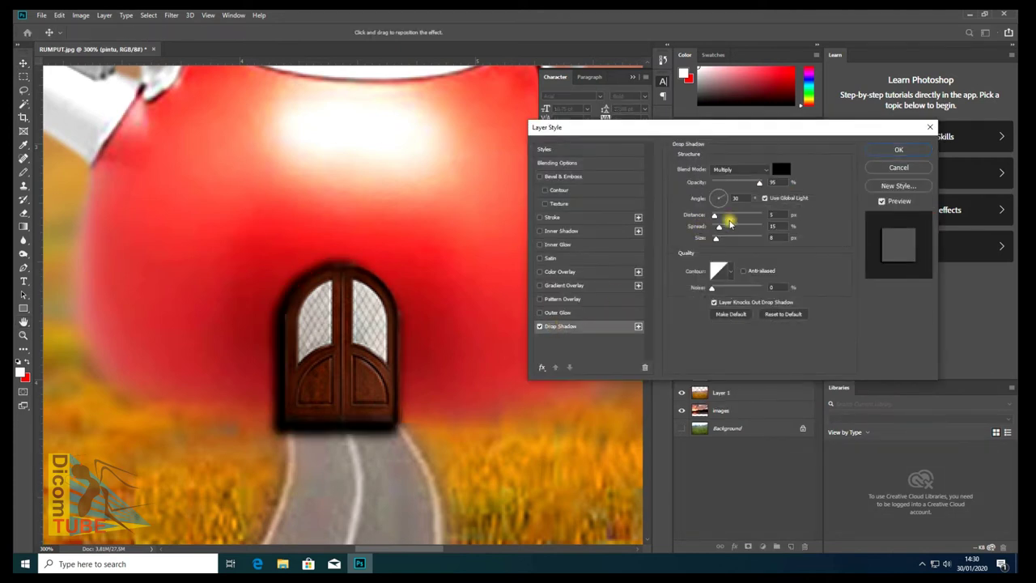
drag(717, 230, 712, 219)
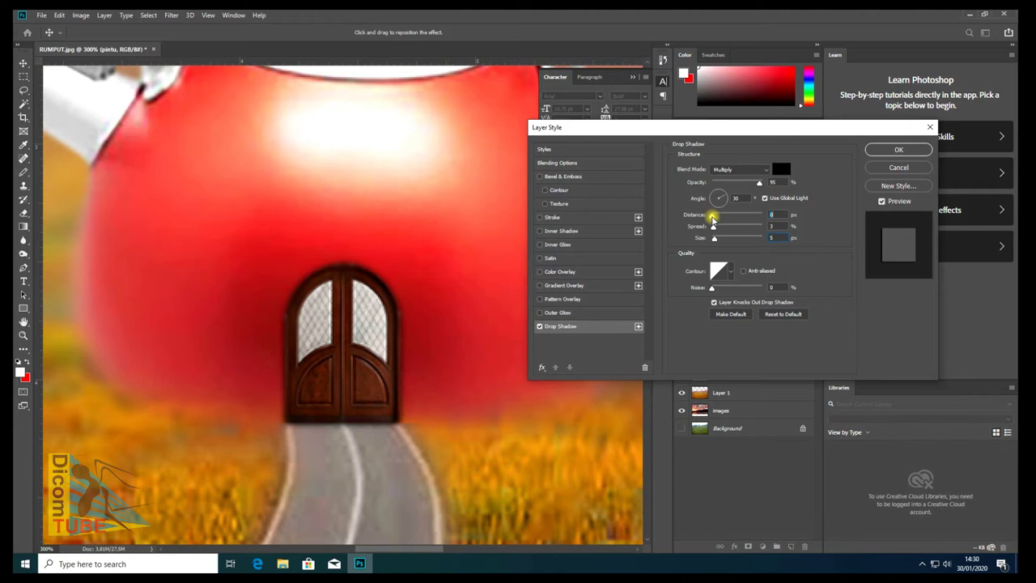
drag(758, 185, 726, 187)
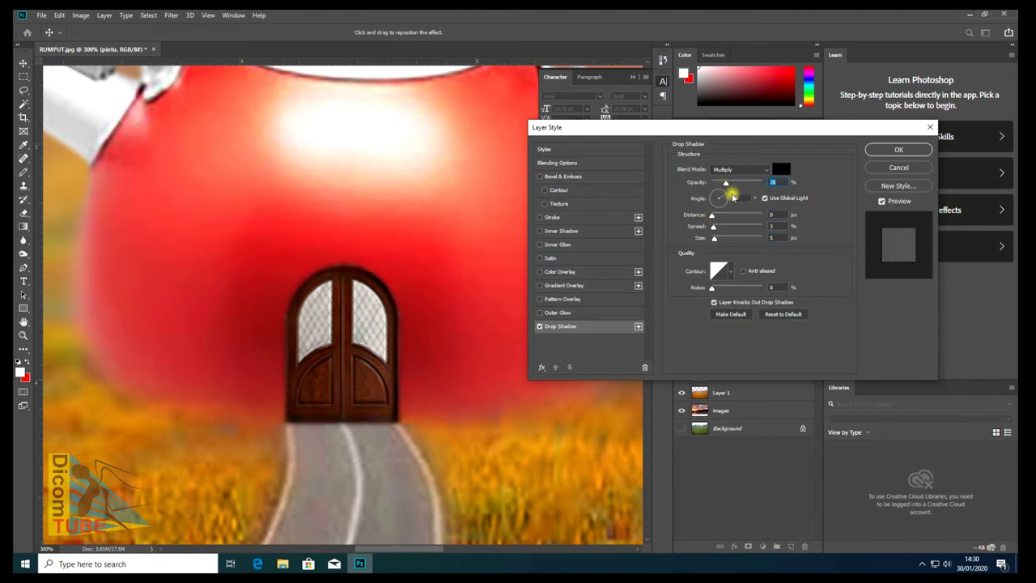
click(898, 149)
scroll(364, 316, down, 3)
scroll(363, 317, down, 2)
scroll(364, 317, up, 1)
scroll(363, 333, down, 1)
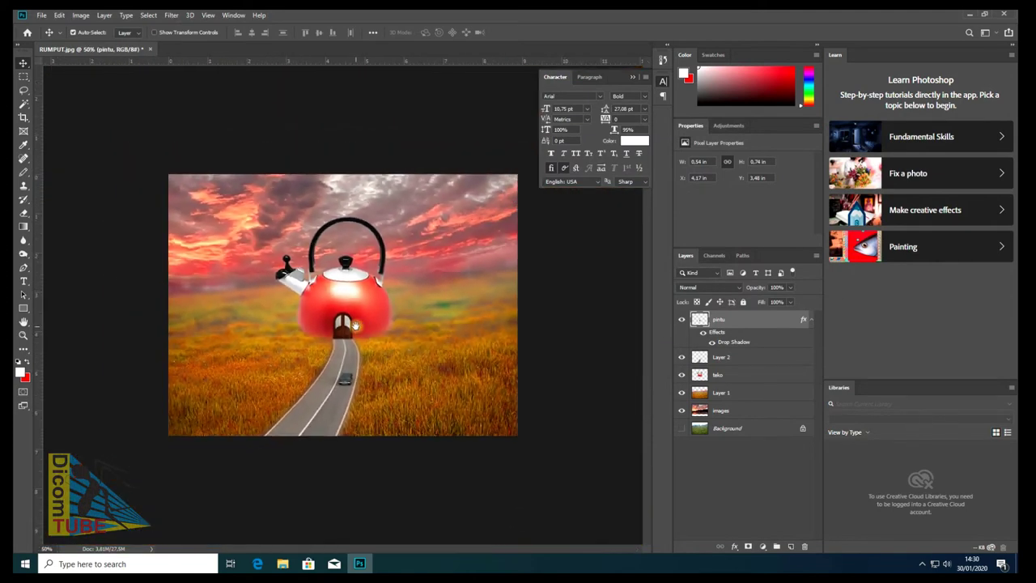
- Drag the jendela window image into the composite, shrunk over the kettle
click(283, 563)
click(421, 85)
drag(420, 86, 360, 565)
mouse_move(476, 438)
mouse_down()
mouse_move(261, 225)
mouse_move(318, 322)
mouse_up()
key(Return)
scroll(324, 317, up, 5)
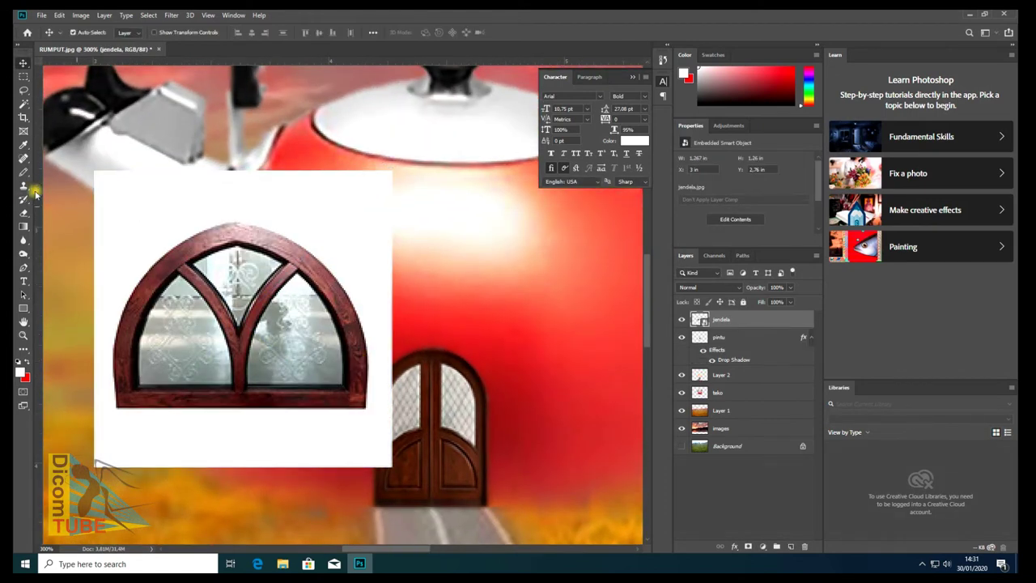
- Rasterize the jendela layer and delete its white background
click(23, 103)
click(170, 216)
key(Delete)
click(490, 215)
right_click(746, 321)
click(777, 293)
key(Delete)
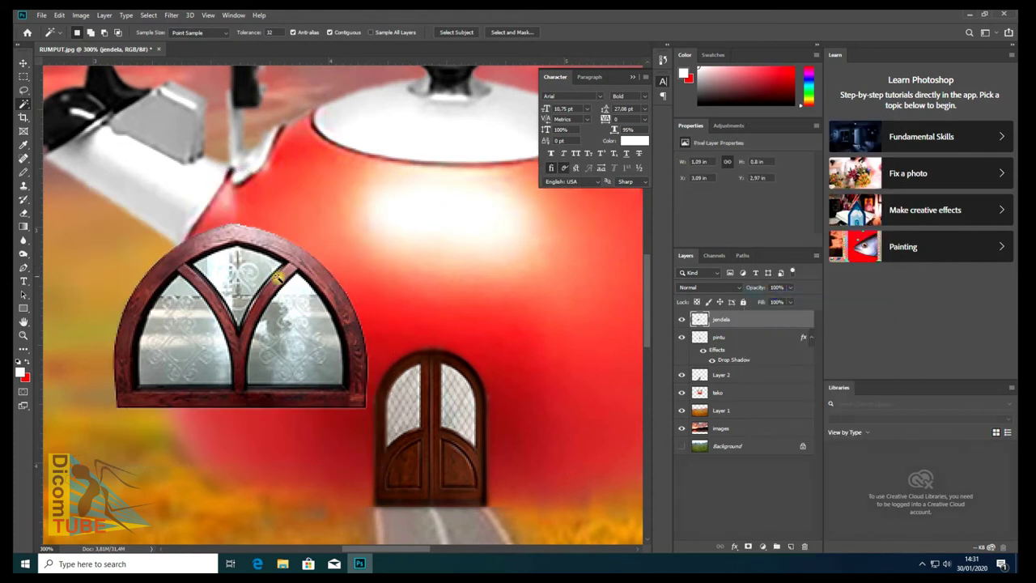
- Shrink the window and move it beside the door on the kettle
key(v)
drag(243, 288, 294, 346)
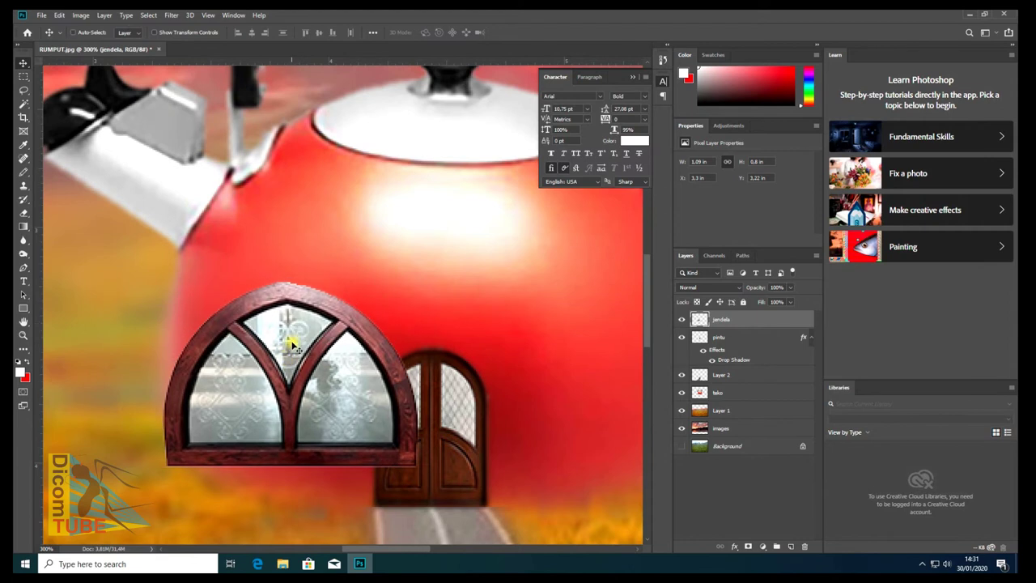
key(ctrl+t)
mouse_move(418, 469)
mouse_down()
mouse_move(225, 329)
mouse_move(296, 368)
mouse_up()
key(Return)
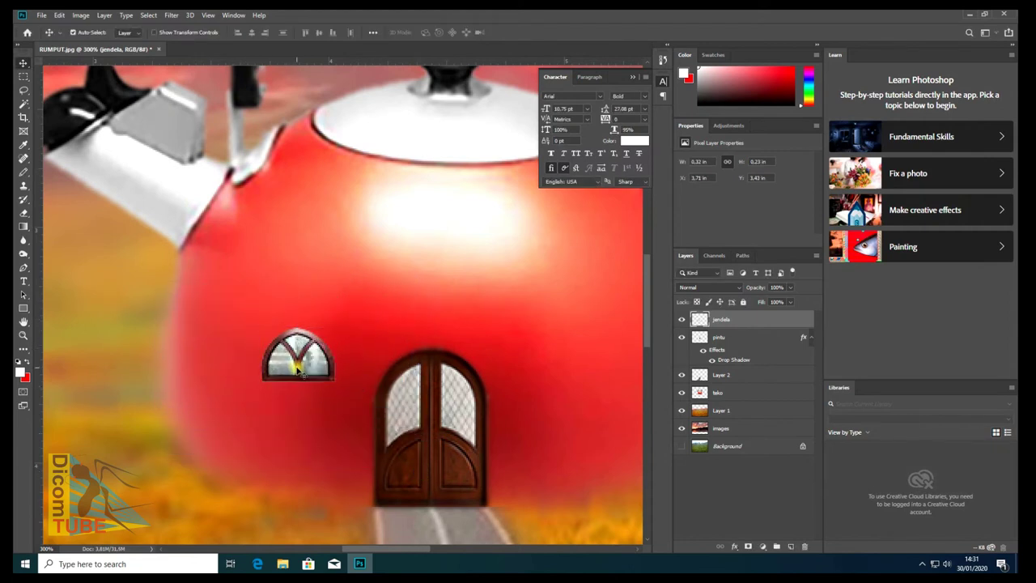
mouse_move(306, 364)
mouse_down()
mouse_move(327, 385)
mouse_move(278, 411)
mouse_move(323, 390)
mouse_move(286, 390)
mouse_up()
- Enlarge the window slightly and make it taller, about 0.41 × 0.39 in
key(ctrl+t)
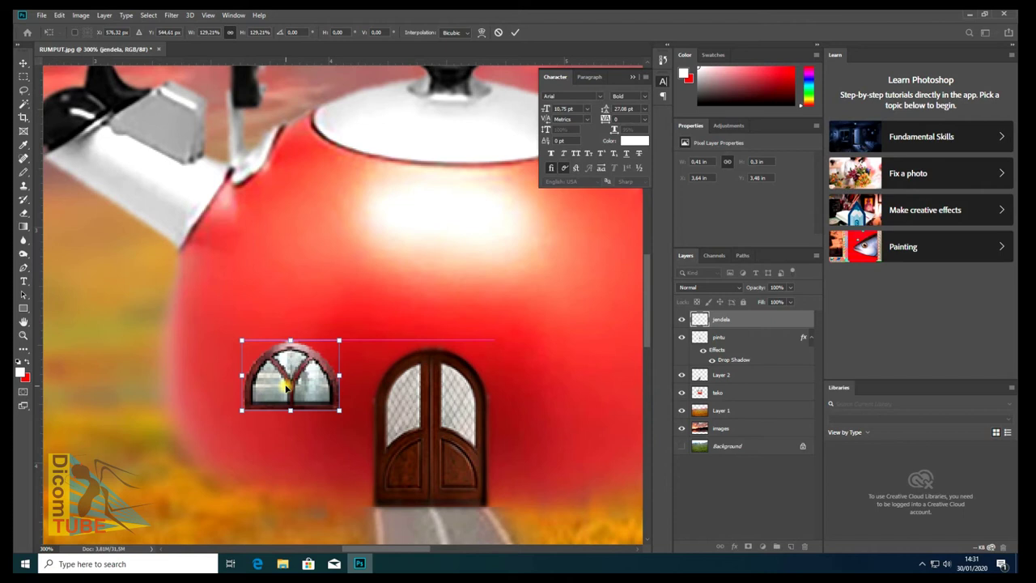
key(Return)
key(ctrl)
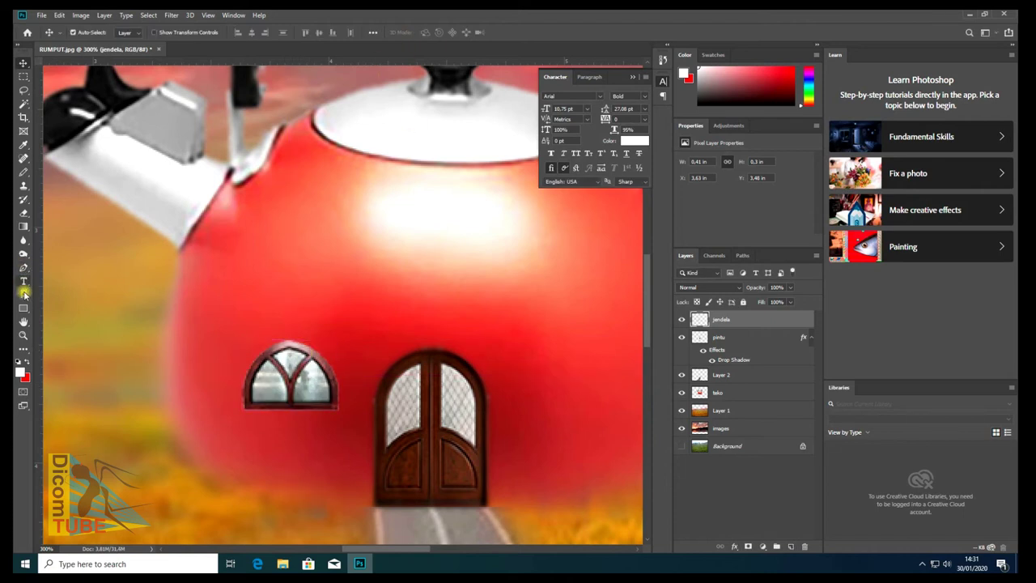
scroll(254, 348, down, 3)
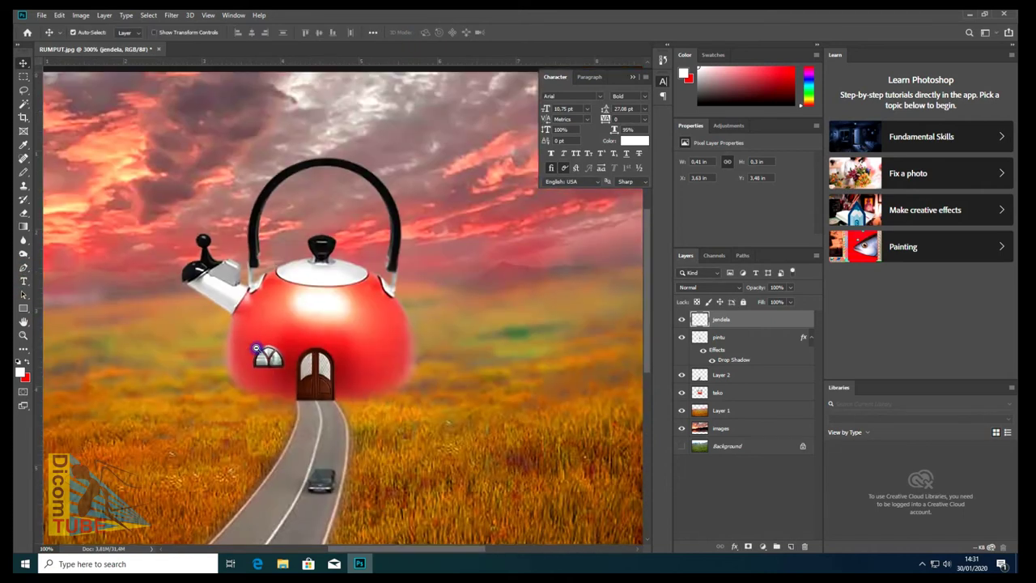
scroll(254, 348, down, 1)
scroll(320, 341, up, 3)
scroll(320, 341, up, 3)
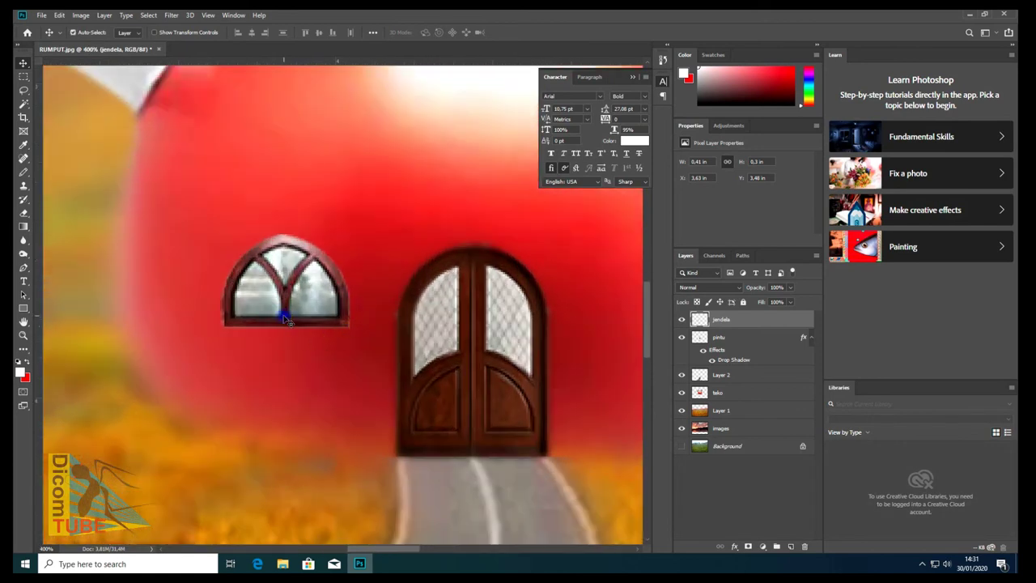
key(ctrl+t)
drag(285, 326, 285, 353)
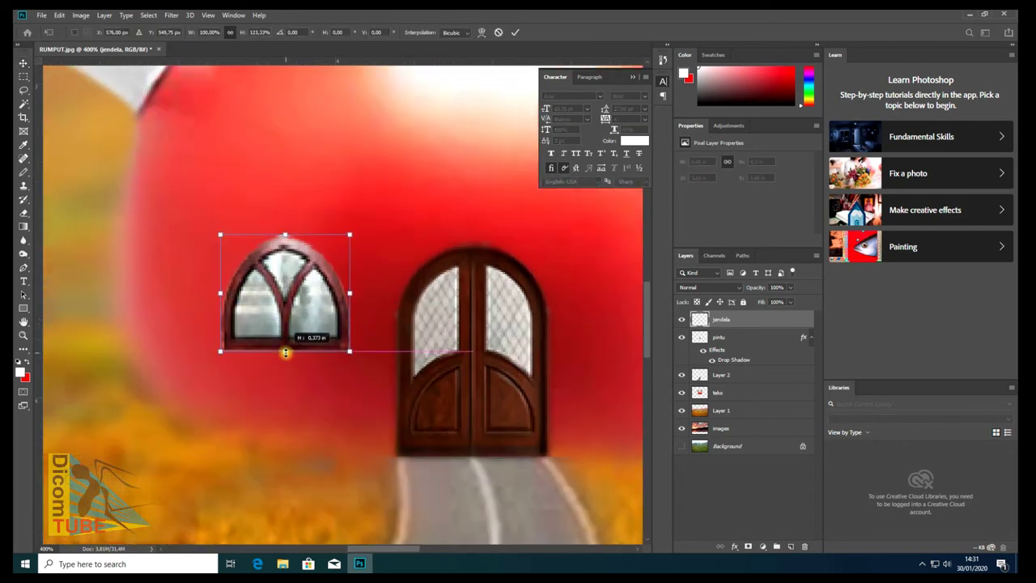
key(Return)
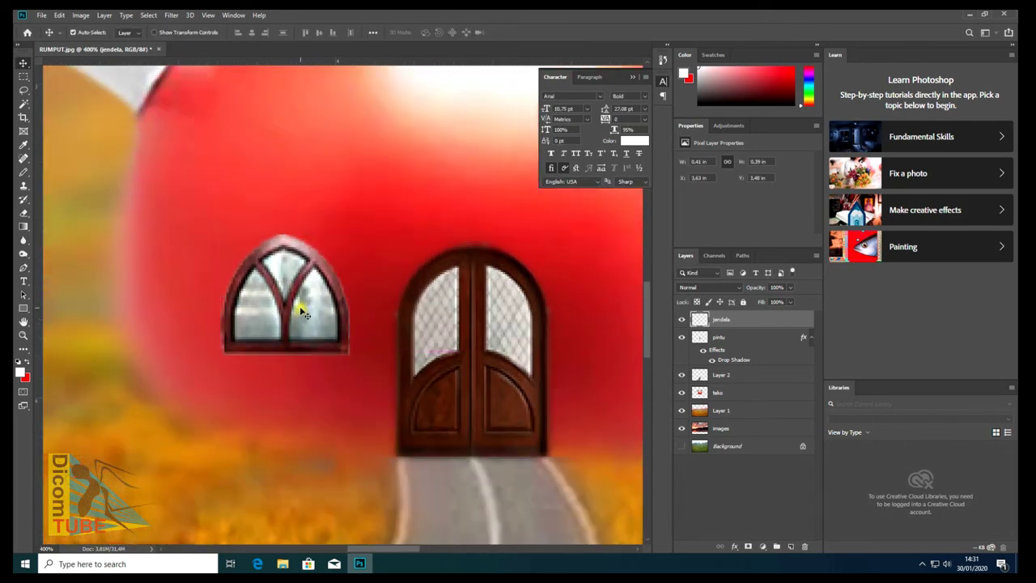
click(24, 240)
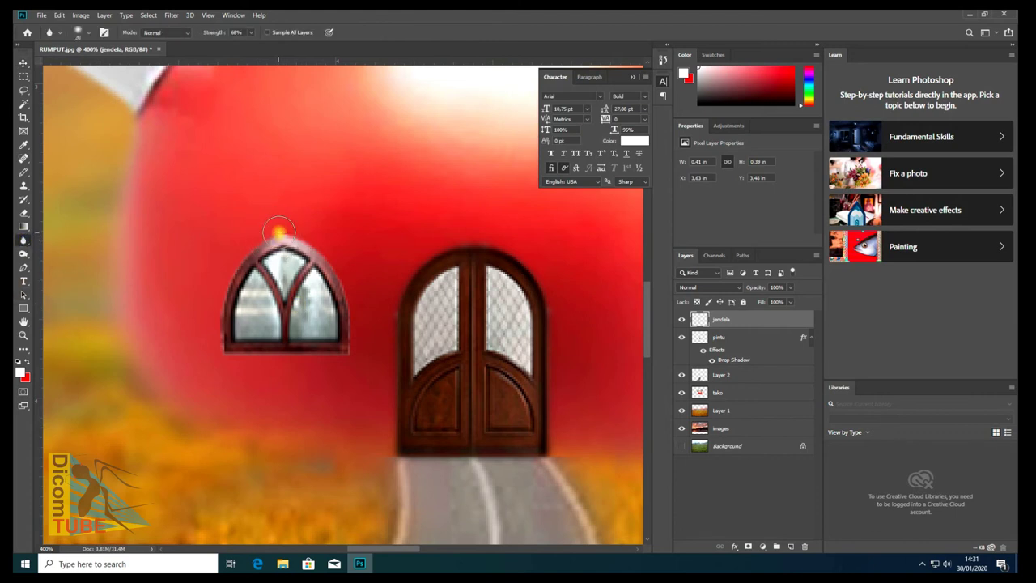
- Blur the window's edges and widen it slightly to the left
mouse_move(258, 246)
mouse_down()
mouse_move(219, 301)
mouse_move(262, 358)
mouse_move(352, 338)
mouse_up()
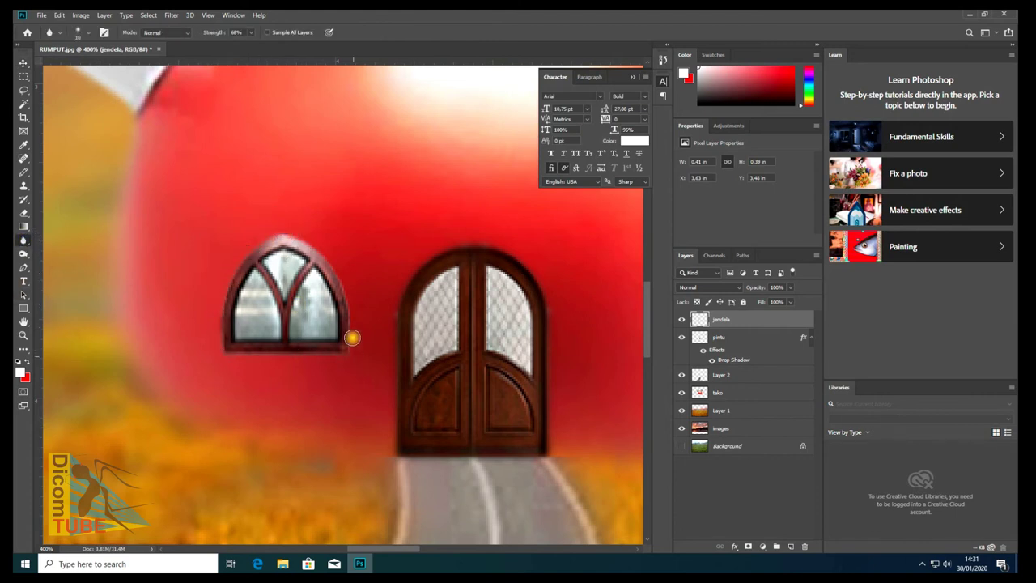
key(ctrl+t)
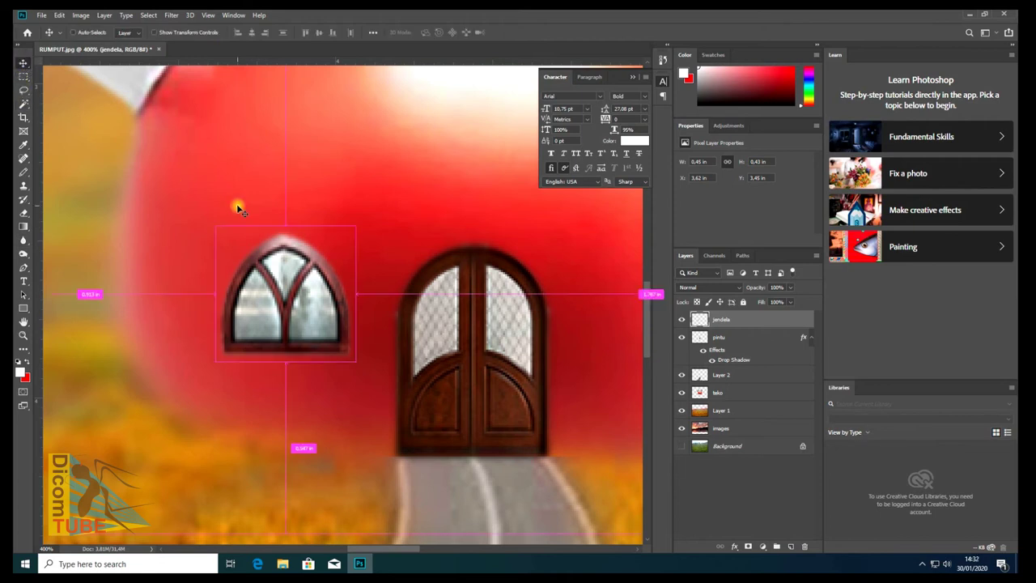
click(480, 33)
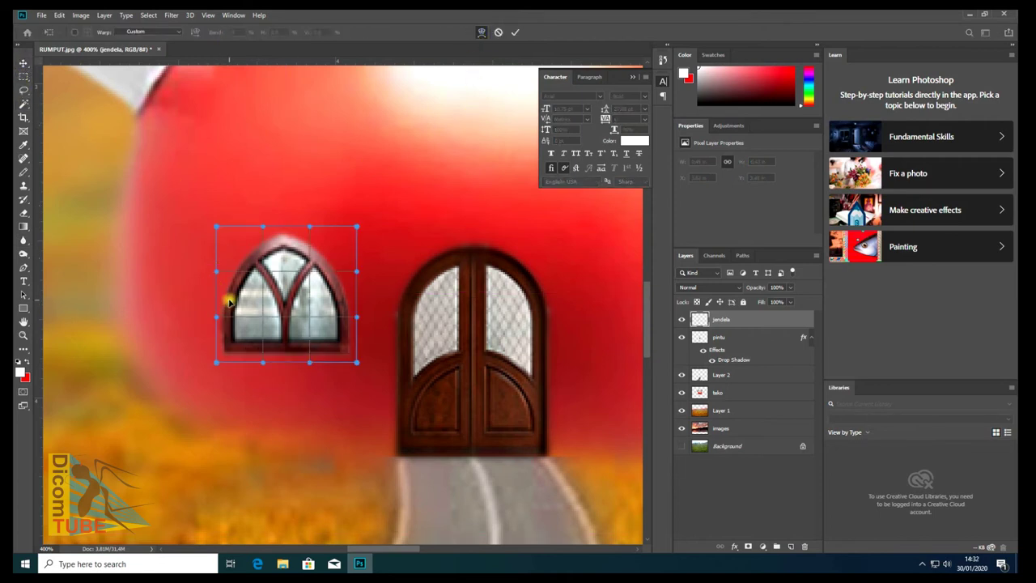
drag(229, 303, 222, 303)
key(ctrl+z)
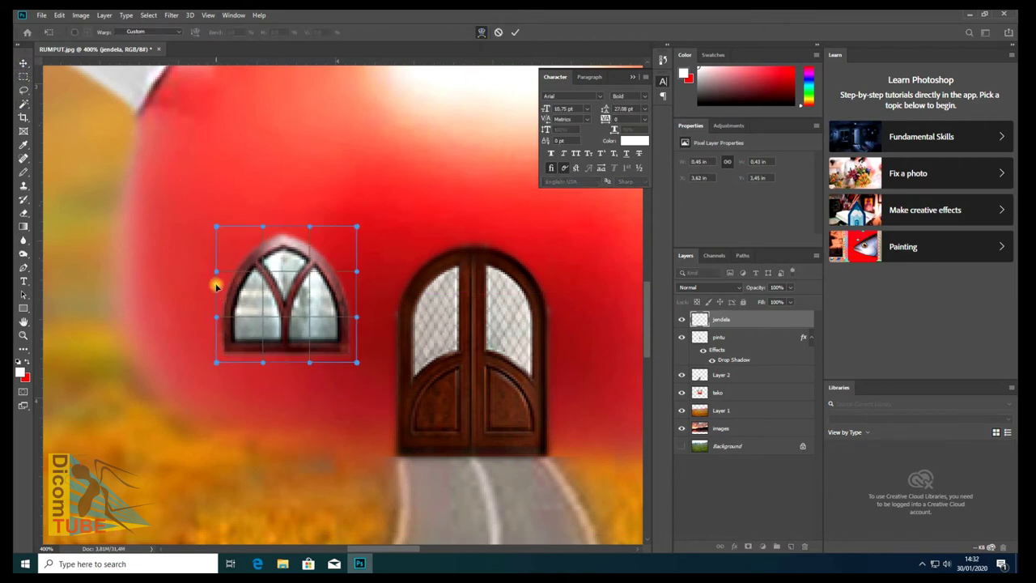
key(Return)
key(ctrl+t)
drag(216, 294, 199, 293)
key(Return)
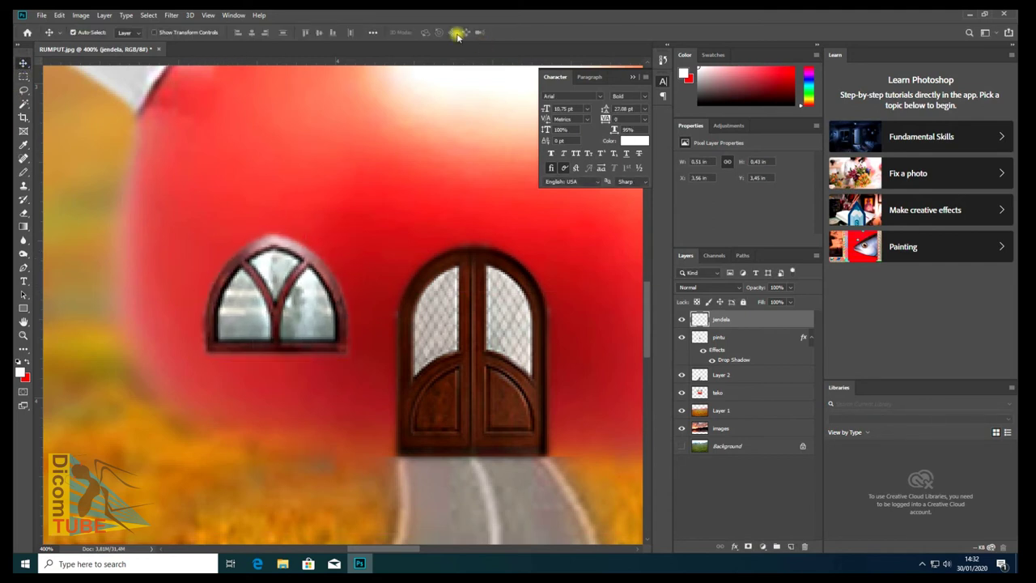
- Warp the window's left side inward to follow the kettle's curve
key(ctrl+t)
click(480, 32)
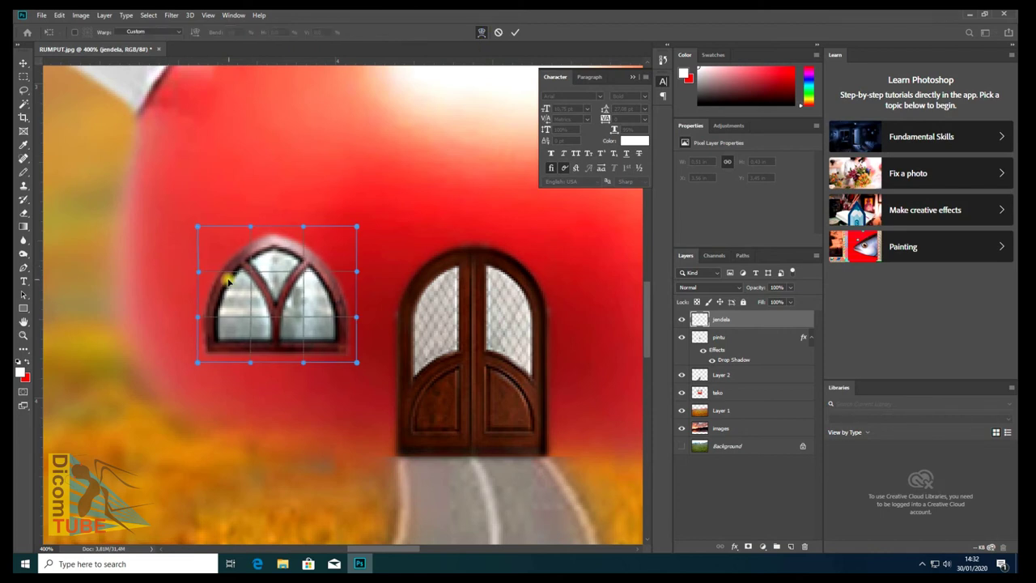
drag(209, 351, 216, 346)
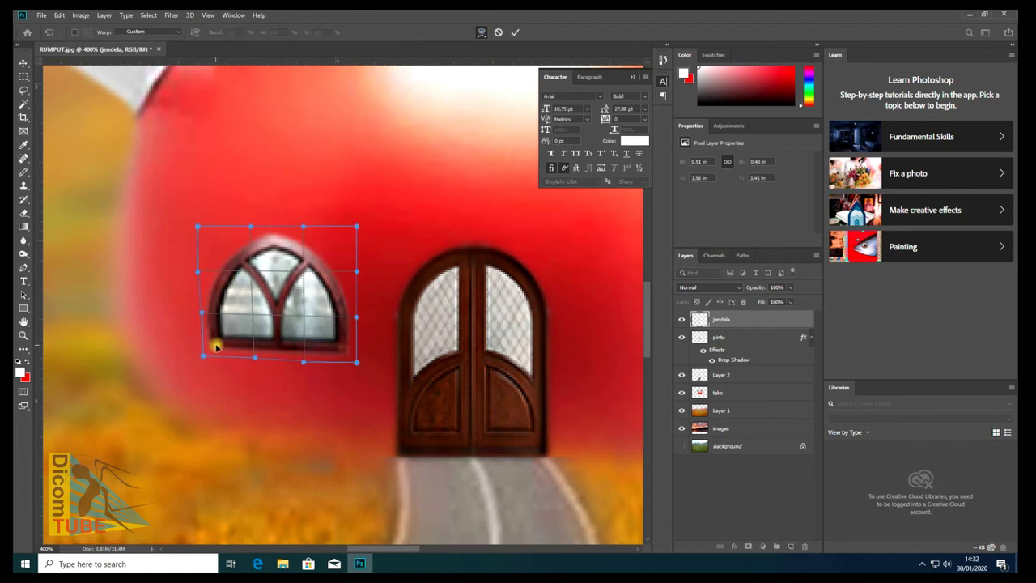
drag(208, 234, 215, 240)
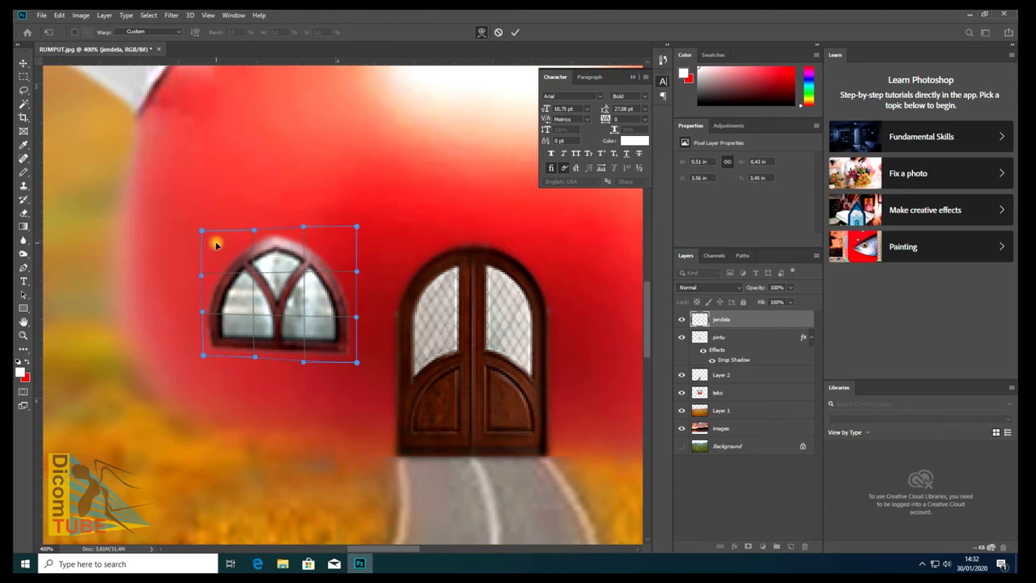
drag(213, 283, 214, 280)
drag(215, 234, 225, 243)
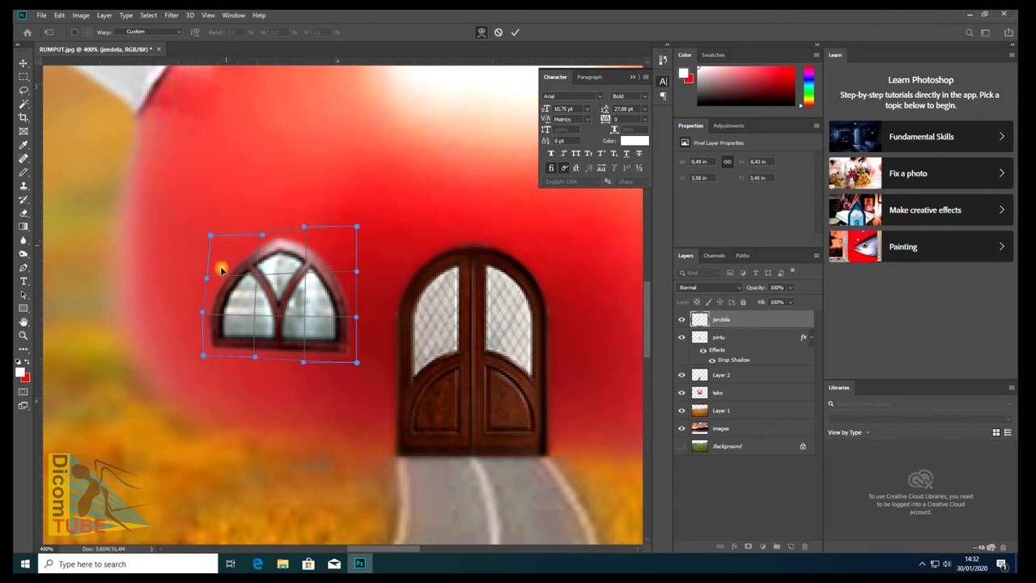
drag(212, 353, 220, 348)
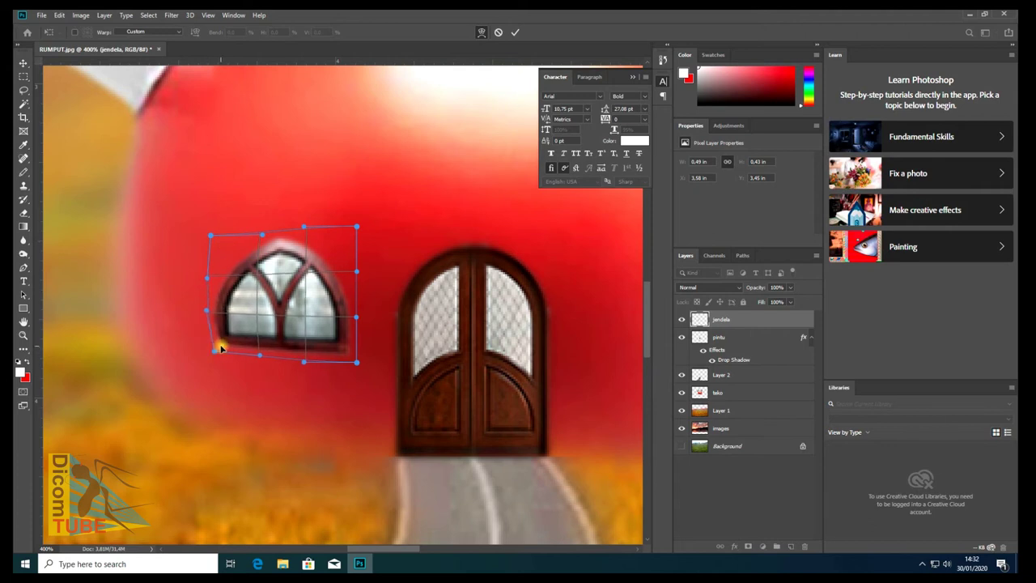
drag(213, 296, 218, 298)
key(Return)
- Alt-drag the window to create a 'jendela copy' beside the door
scroll(217, 298, down, 5)
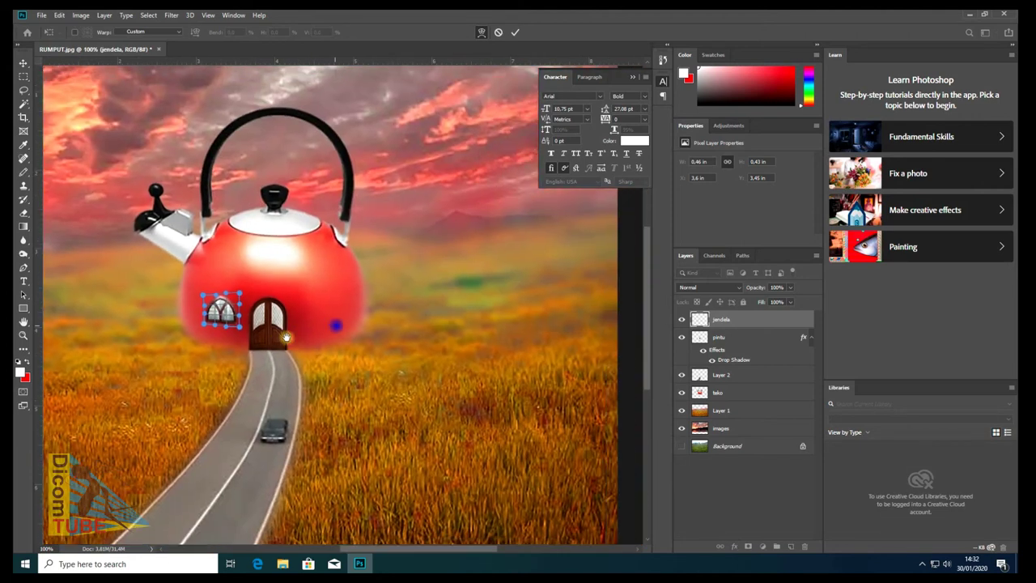
scroll(211, 326, up, 1)
scroll(210, 326, up, 3)
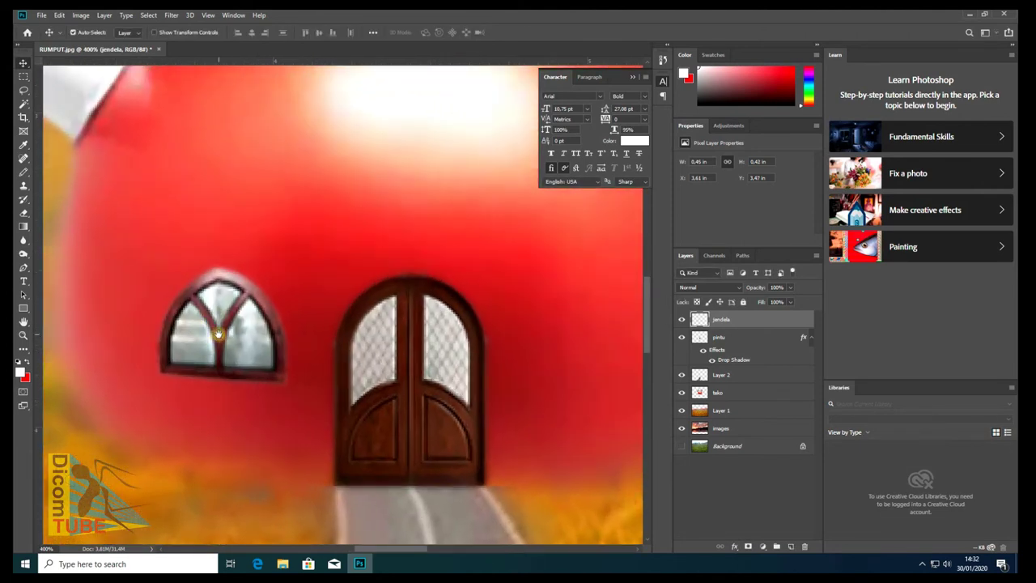
scroll(215, 330, down, 1)
scroll(214, 330, down, 1)
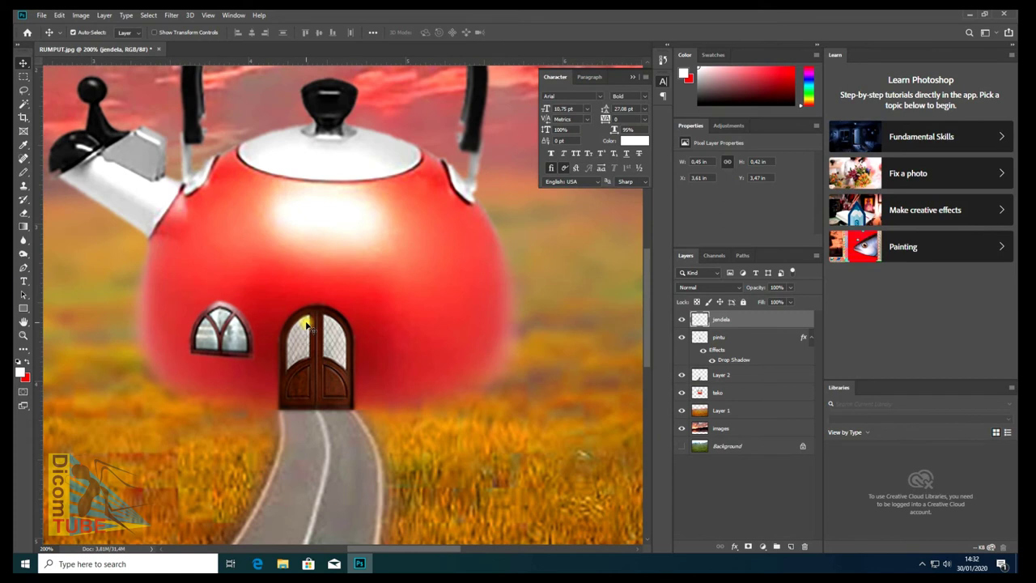
drag(221, 333, 413, 332)
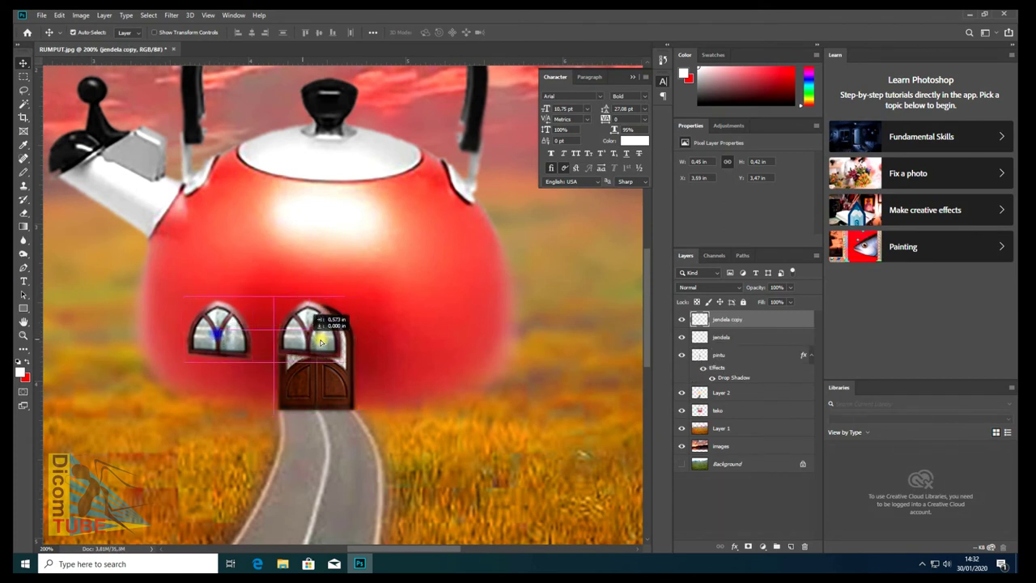
- Try a horizontally flipped window copy, then delete that duplicate window
key(ctrl+t)
right_click(413, 332)
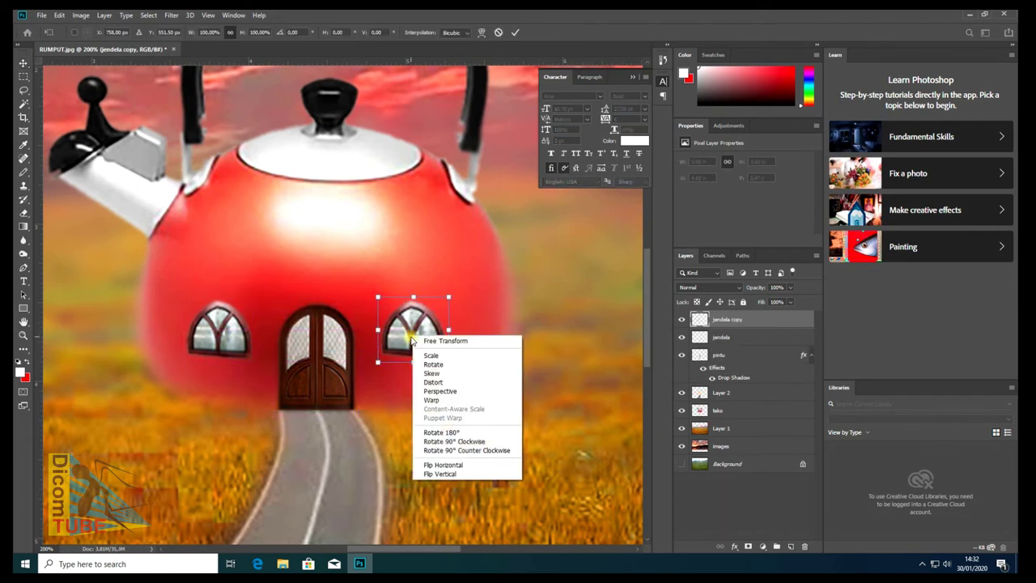
click(453, 469)
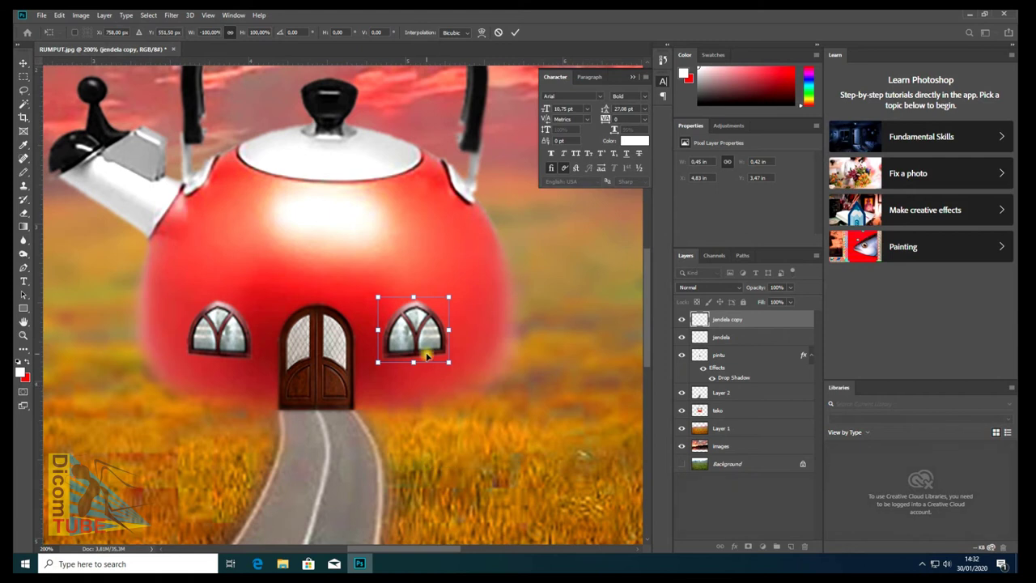
key(Return)
key(Right)
key(Right)
key(Right)
key(Right)
key(Left)
key(Left)
key(Left)
key(ctrl+minus)
key(ctrl+minus)
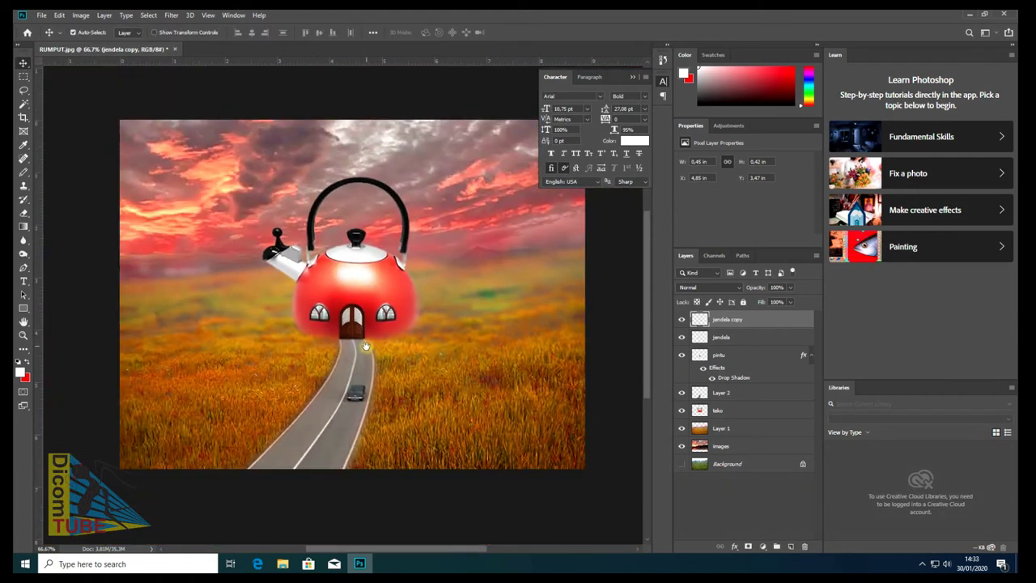
key(ctrl+plus)
key(ctrl+plus)
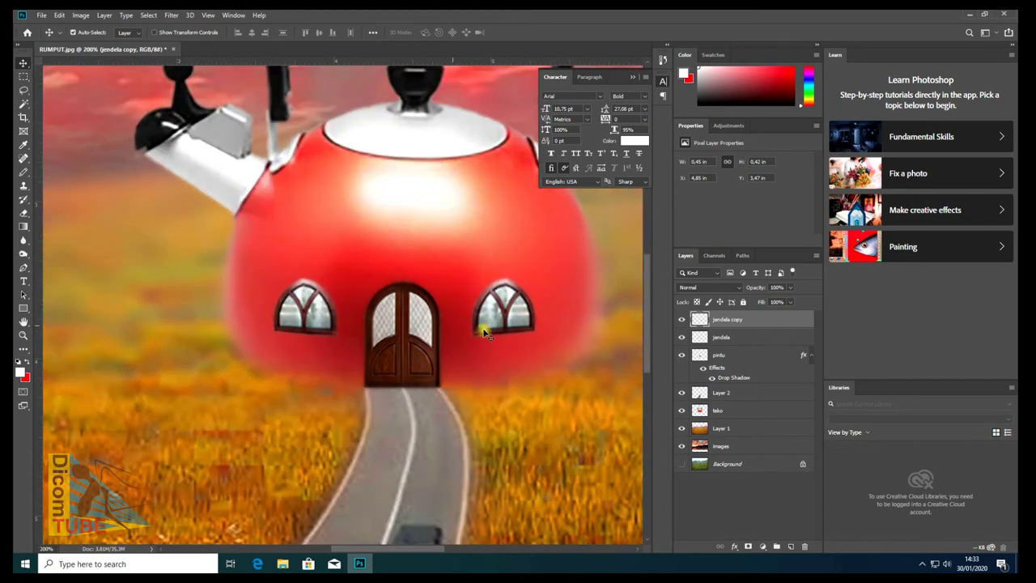
key(Delete)
- Rotate and tilt the left arched window slightly to follow the kettle's curve
key(ctrl+t)
drag(347, 264, 343, 271)
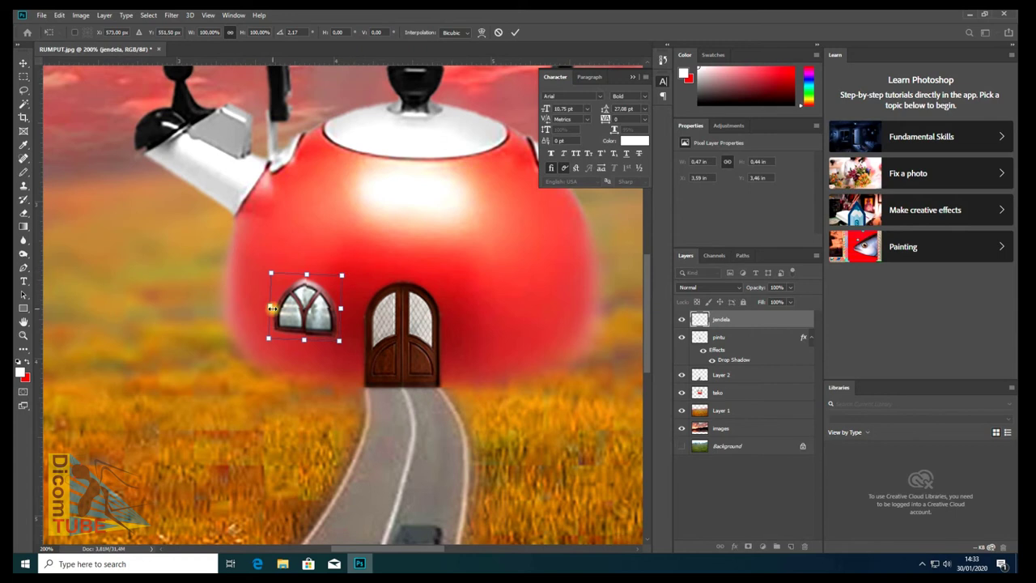
drag(270, 307, 270, 301)
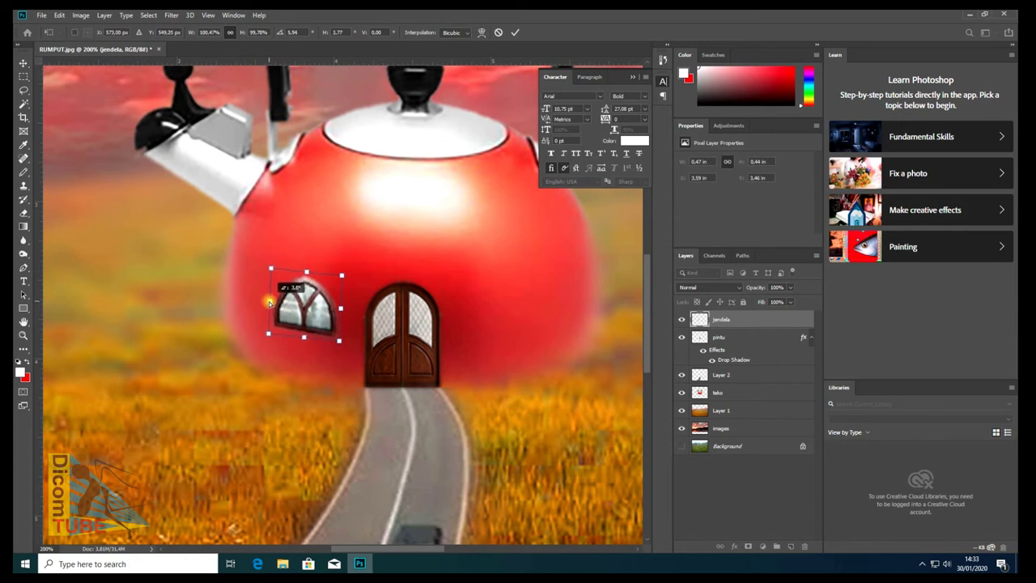
key(Return)
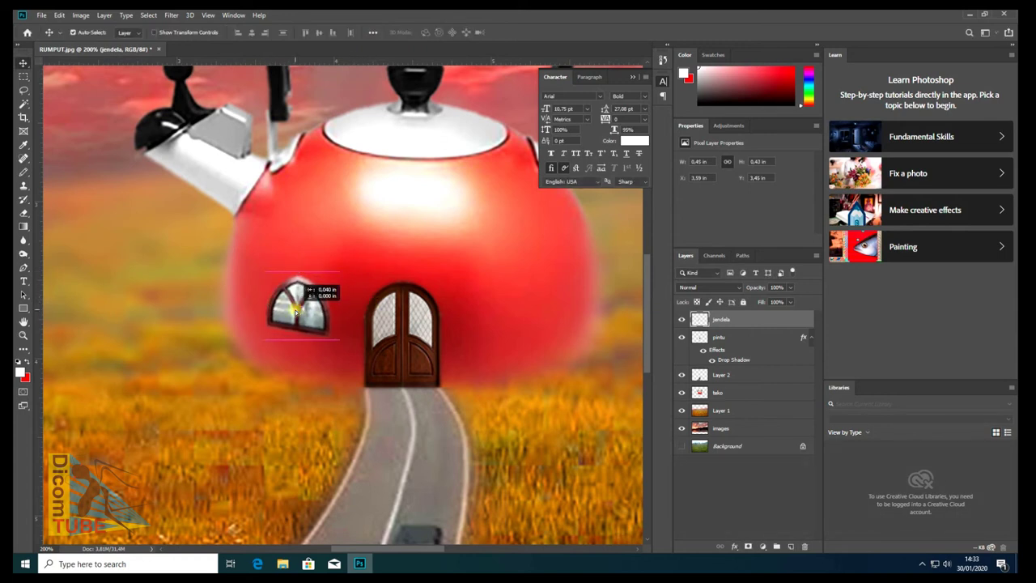
scroll(255, 320, down, 1)
scroll(254, 320, down, 2)
scroll(254, 321, down, 1)
- Duplicate the left window, flip it horizontally, and place it right of the door
drag(257, 343, 307, 344)
key(ctrl+t)
right_click(301, 337)
click(356, 473)
key(Return)
scroll(316, 347, up, 2)
scroll(320, 348, up, 1)
drag(320, 350, 324, 351)
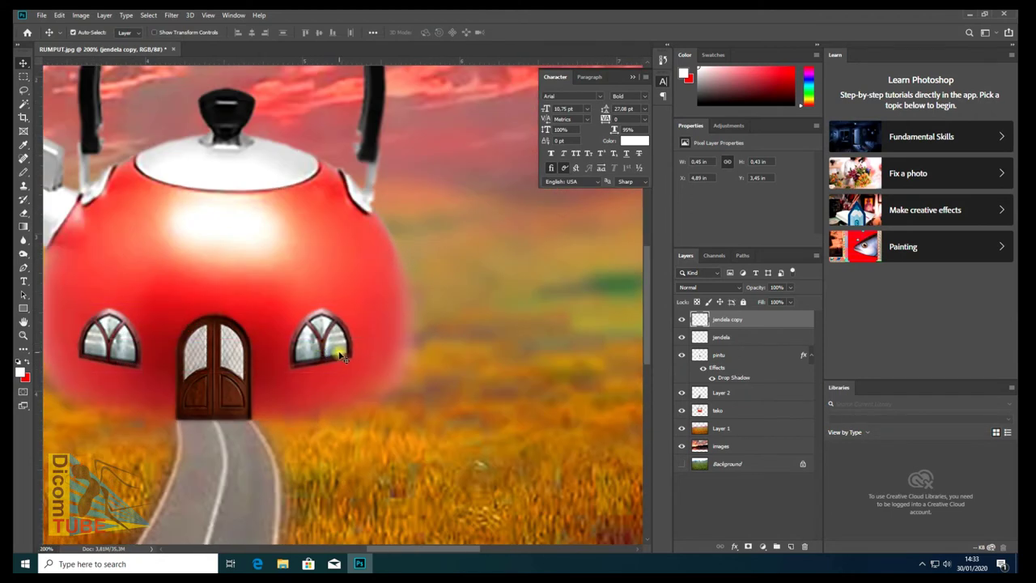
scroll(344, 356, down, 2)
scroll(306, 356, down, 1)
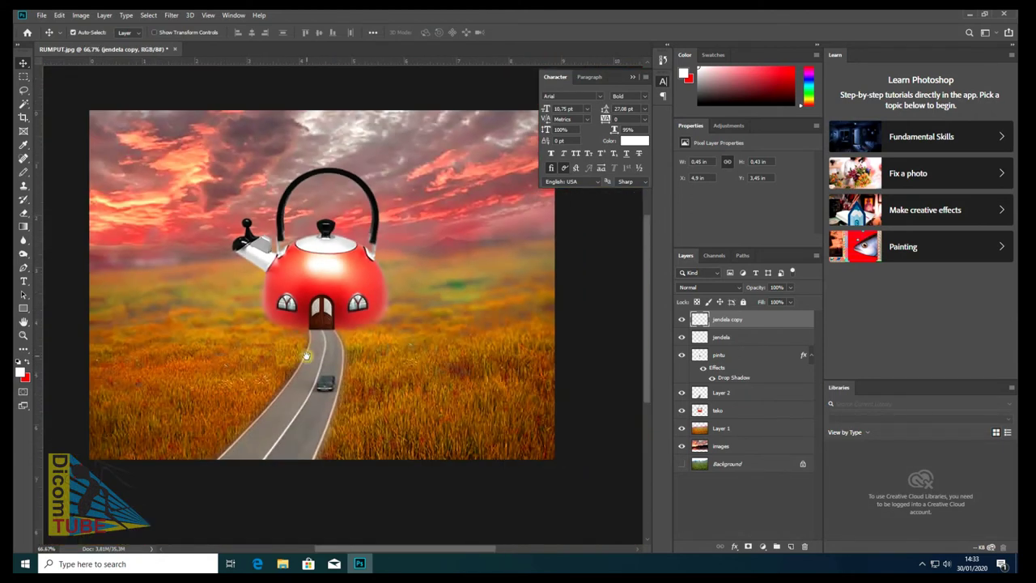
scroll(317, 354, down, 1)
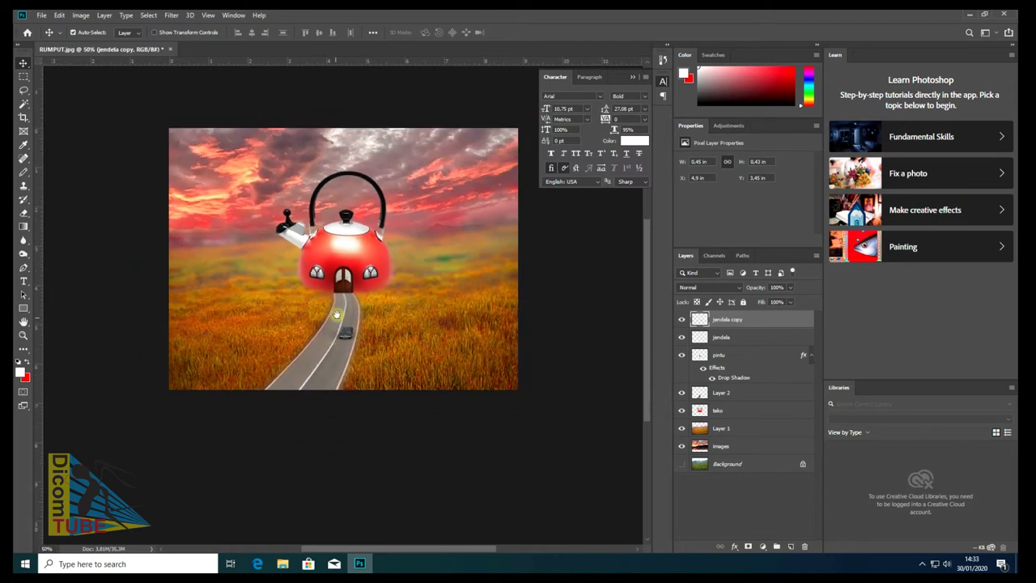
scroll(344, 263, up, 2)
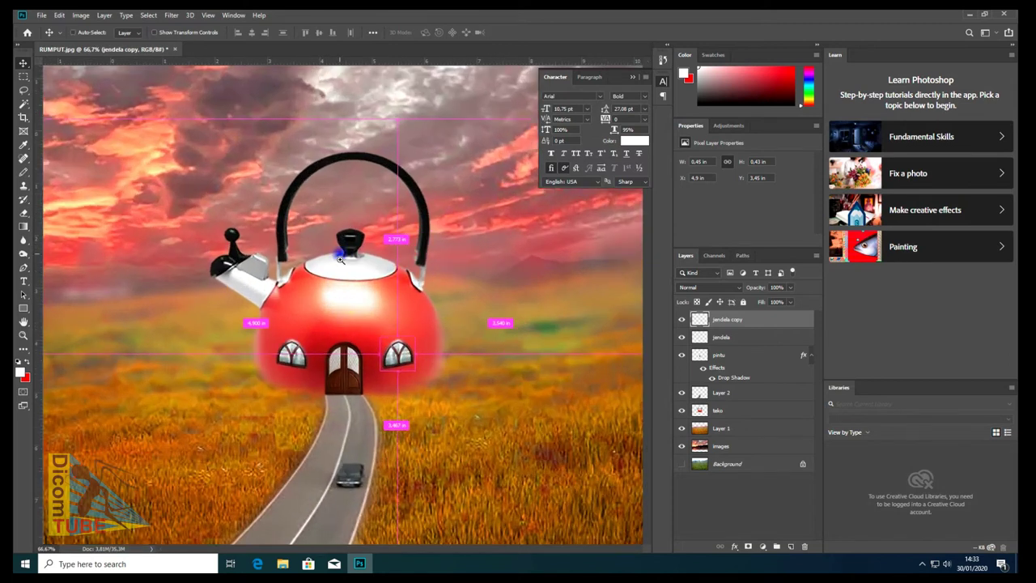
- Open the Camera Raw Filter on the teko layer; set Temperature -15, Exposure -0.30
click(350, 311)
click(171, 15)
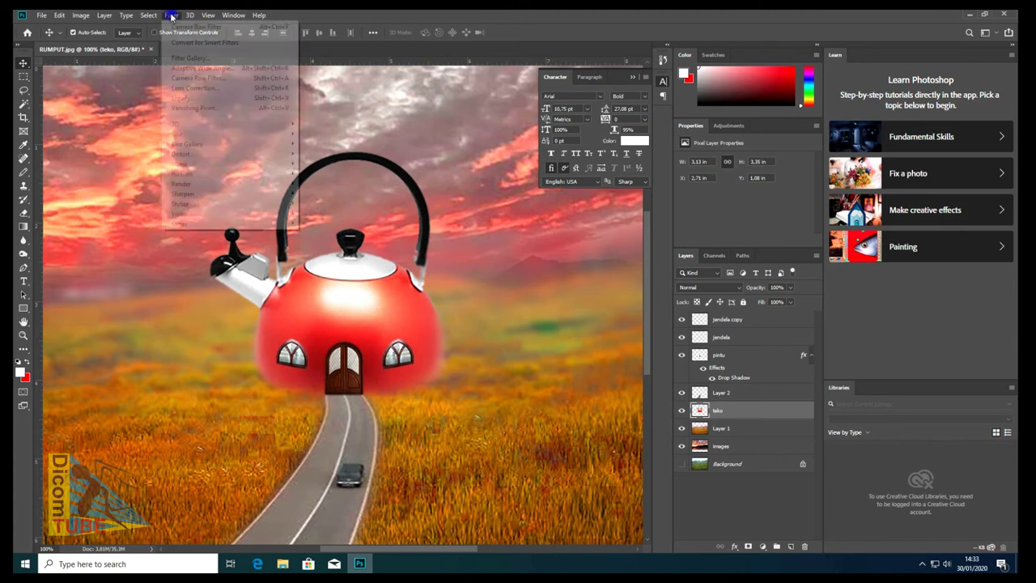
click(221, 81)
drag(477, 21, 557, 61)
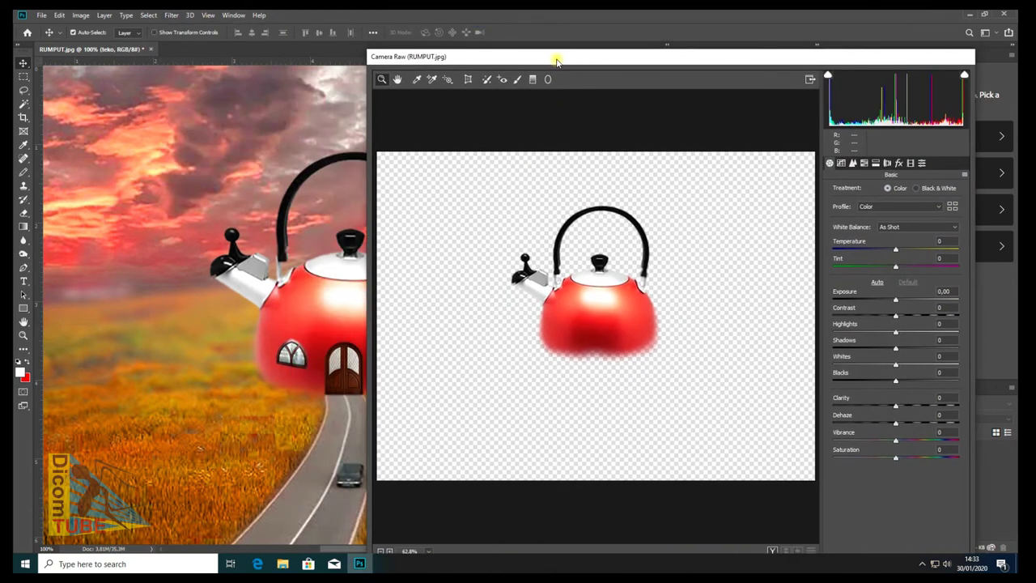
drag(905, 244, 887, 244)
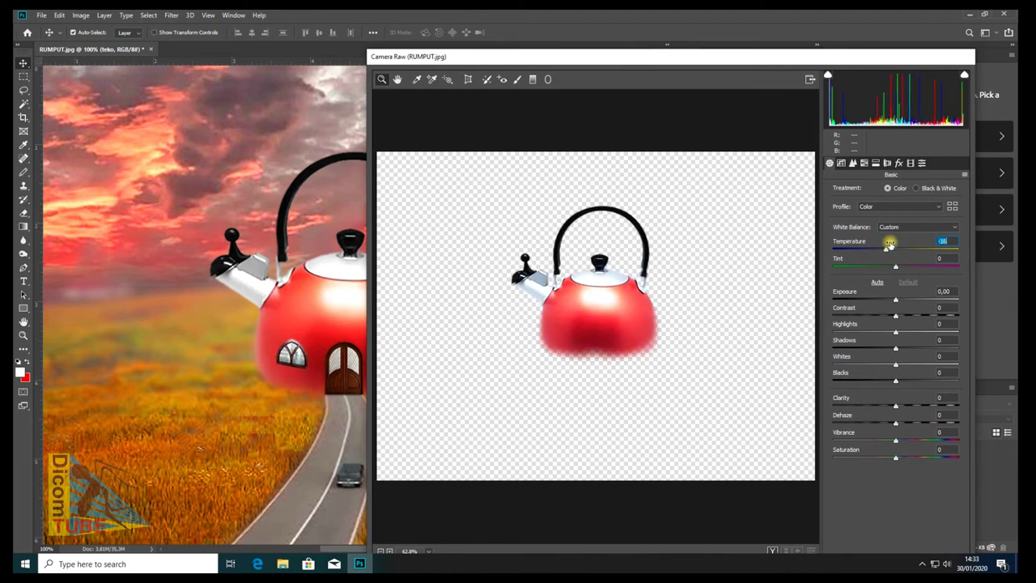
drag(895, 293, 889, 361)
- Lower Clarity to -10, raise Vibrance to +9, and apply the Camera Raw grade
drag(897, 397, 890, 393)
drag(896, 437, 900, 438)
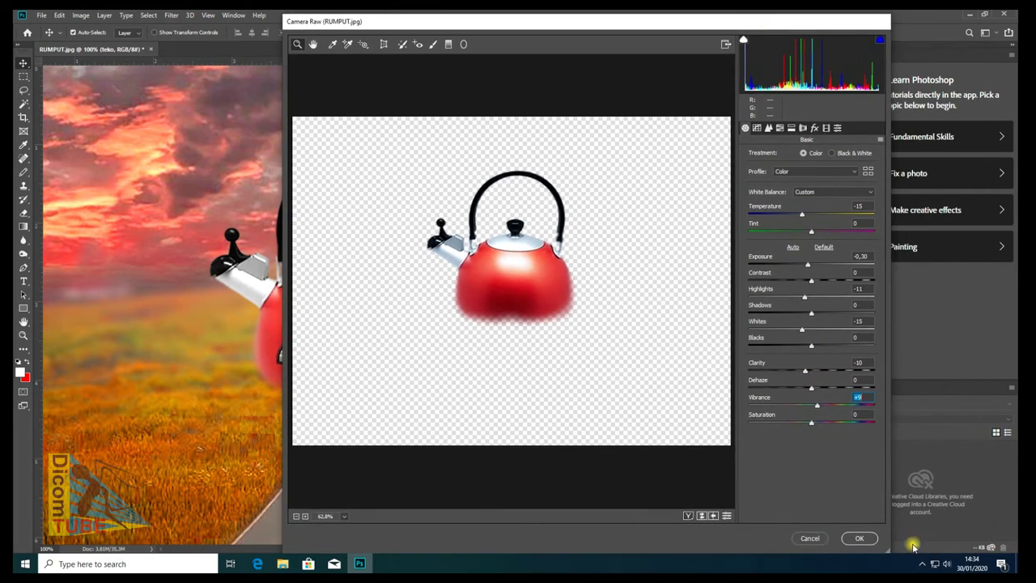
click(865, 538)
key(ctrl+minus)
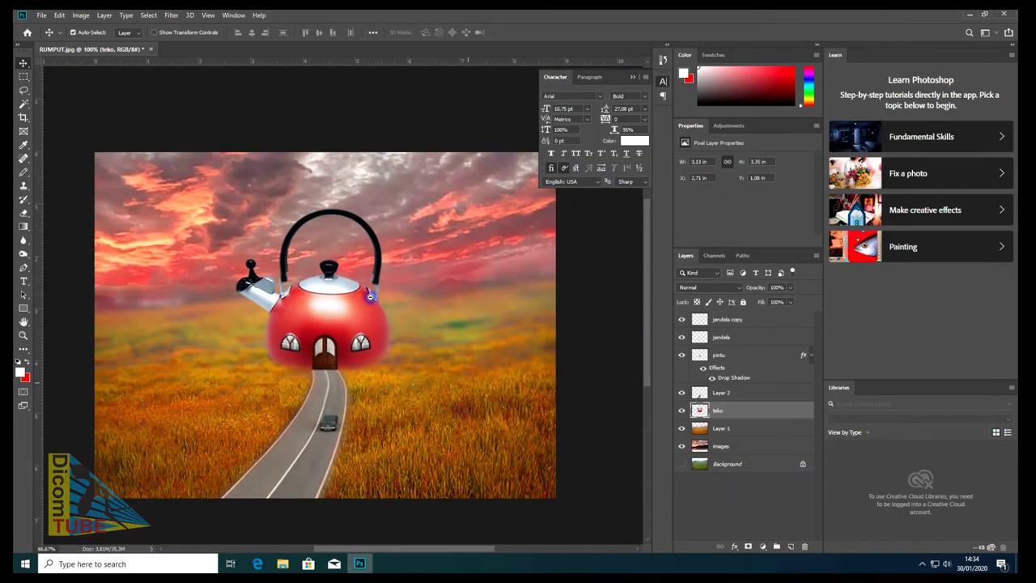
key(ctrl+minus)
key(ctrl+plus)
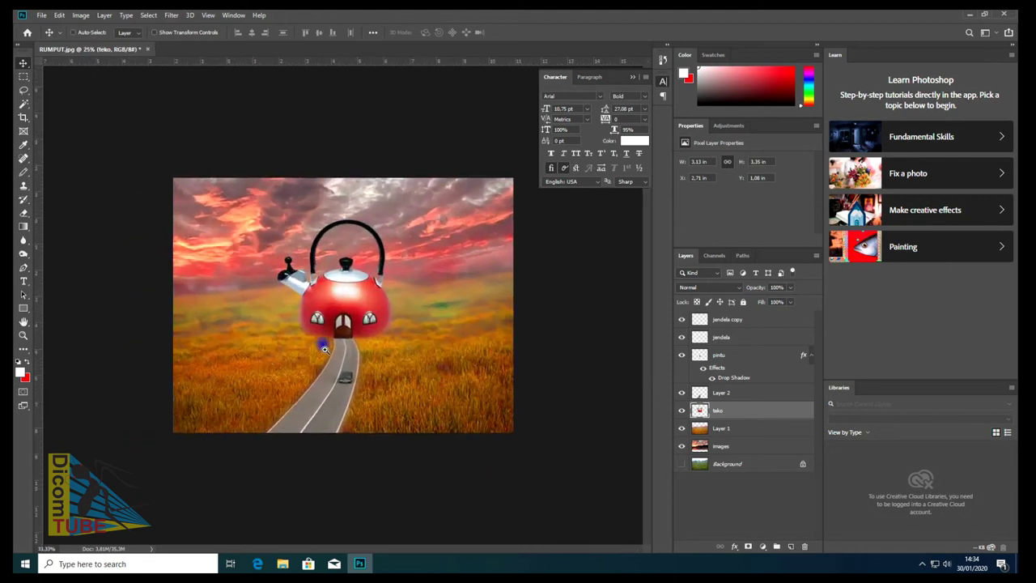
click(759, 420)
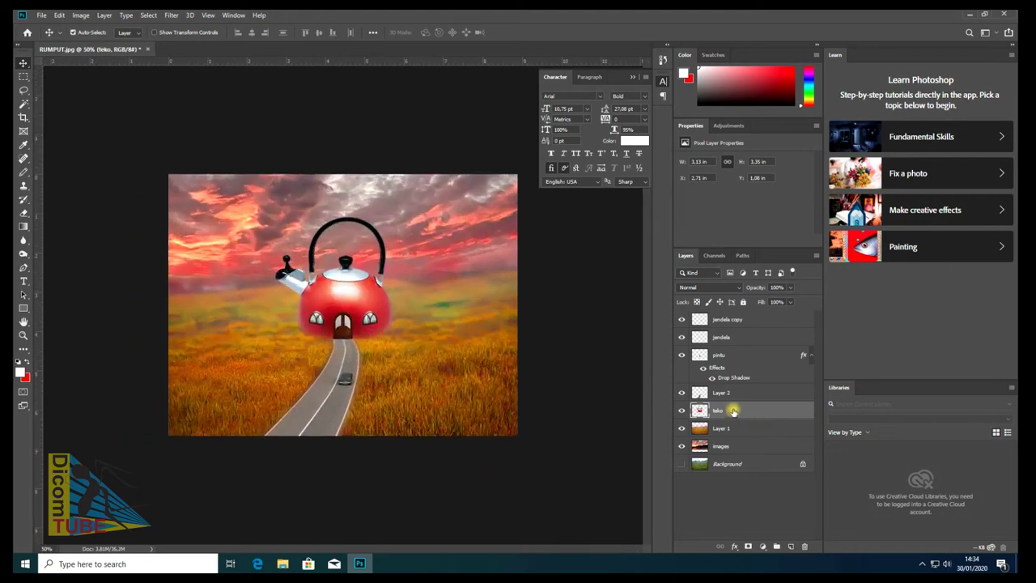
- Add a Drop Shadow layer style to the teko kettle with size 16 and higher opacity
double_click(777, 408)
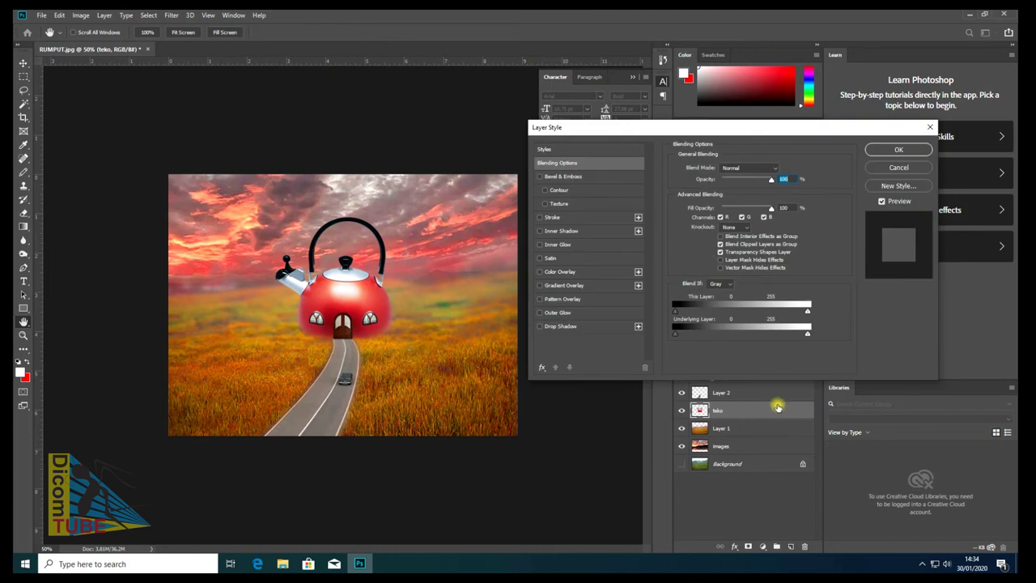
click(550, 326)
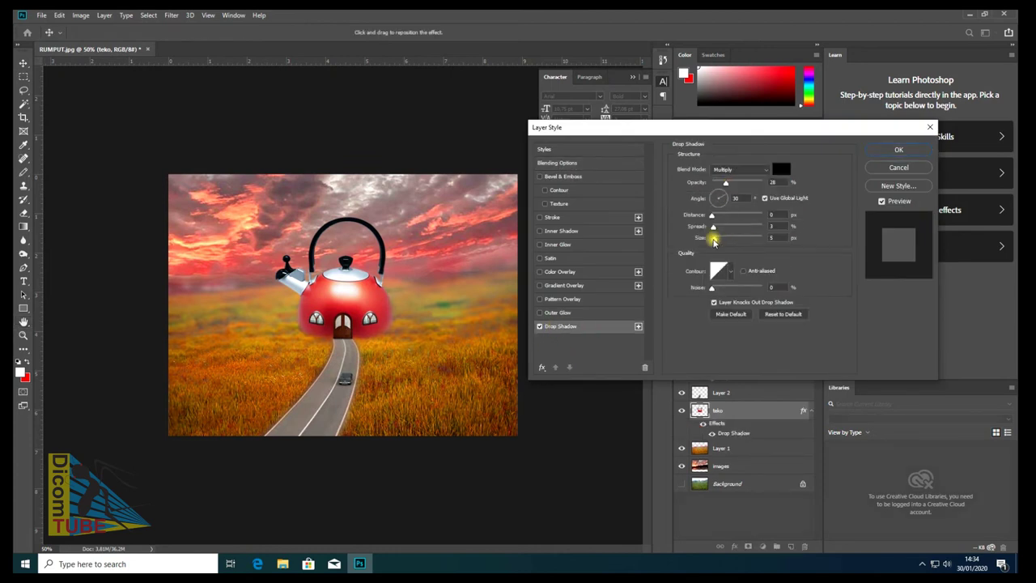
drag(713, 239, 719, 240)
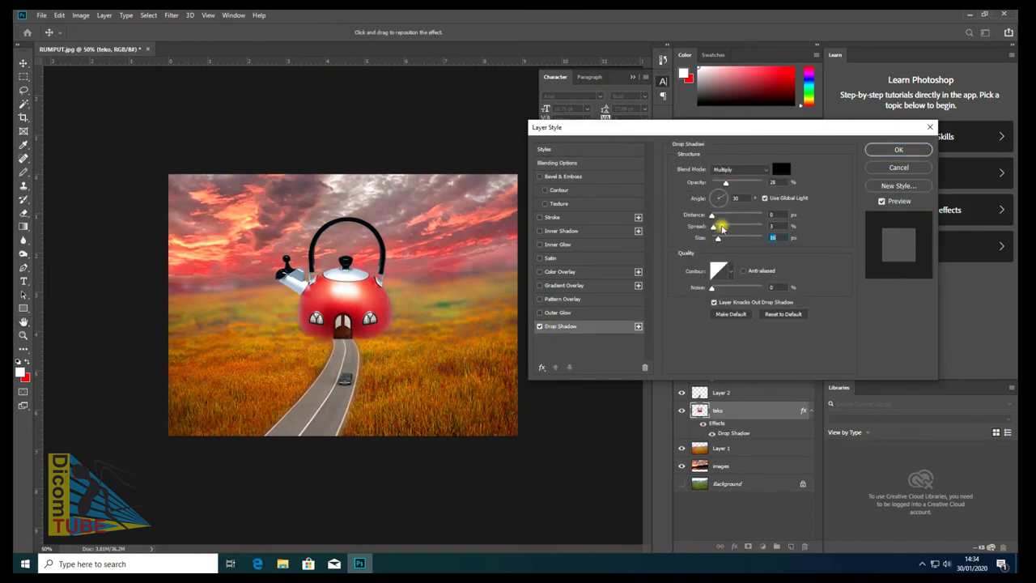
mouse_move(726, 182)
mouse_down()
mouse_move(754, 186)
mouse_move(694, 186)
mouse_up()
key(Return)
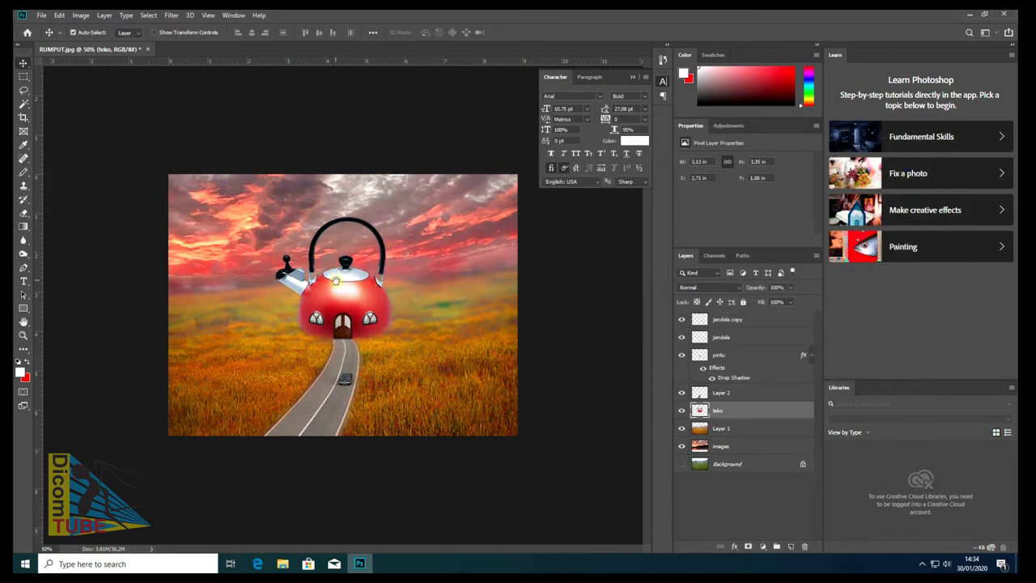
scroll(335, 280, down, 1)
scroll(340, 299, down, 1)
scroll(352, 333, up, 1)
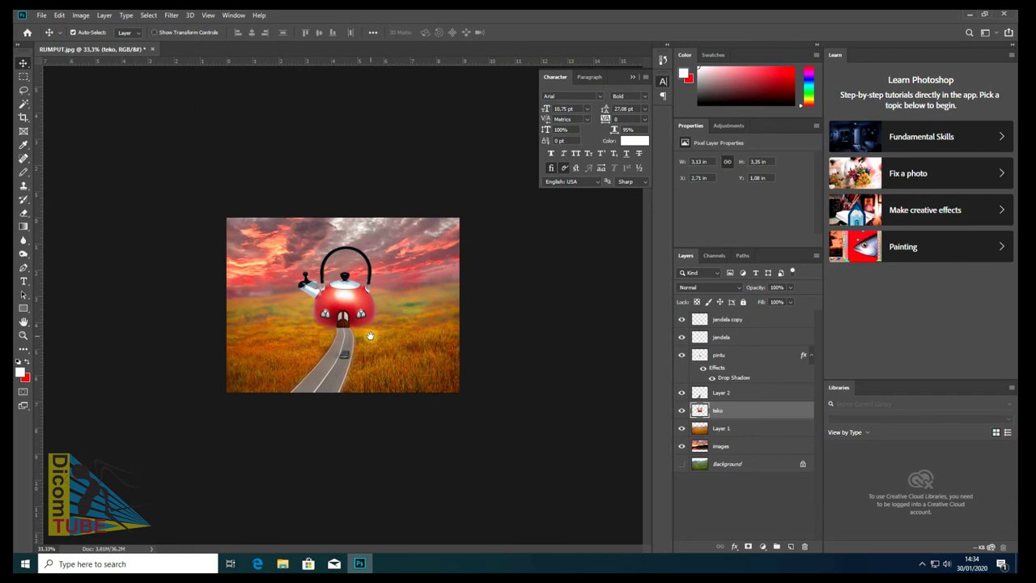
scroll(345, 329, up, 2)
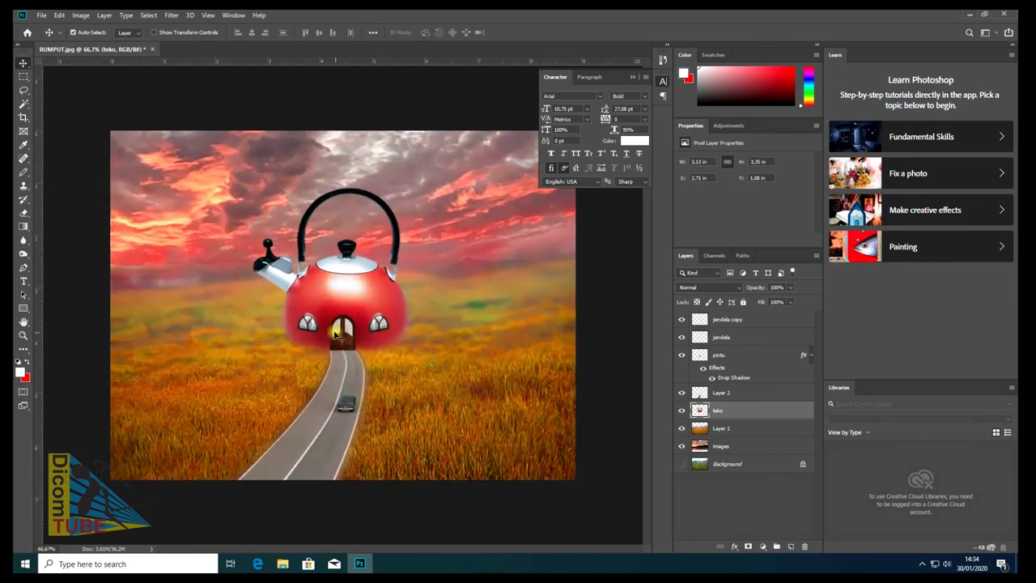
click(739, 321)
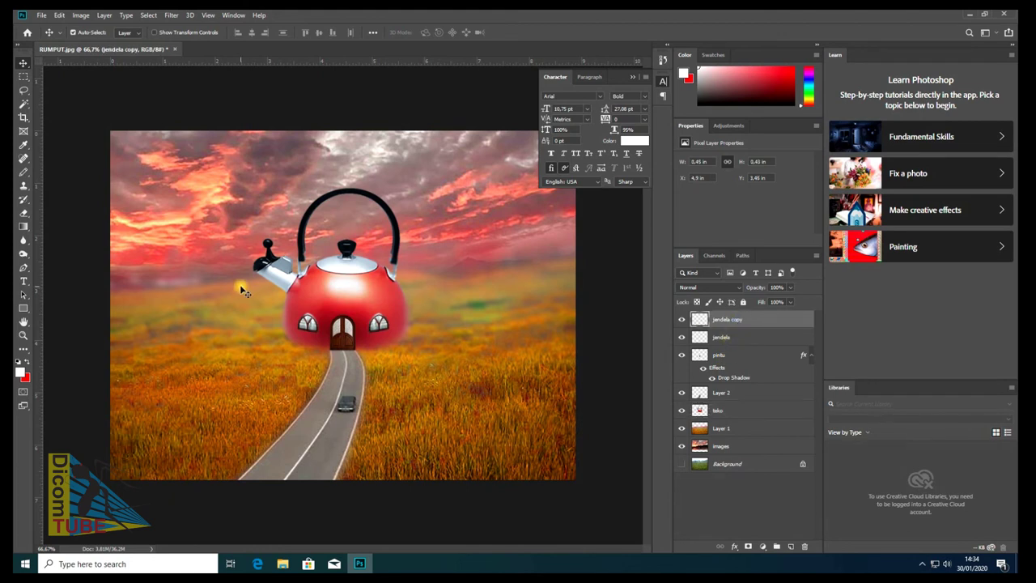
scroll(320, 321, down, 1)
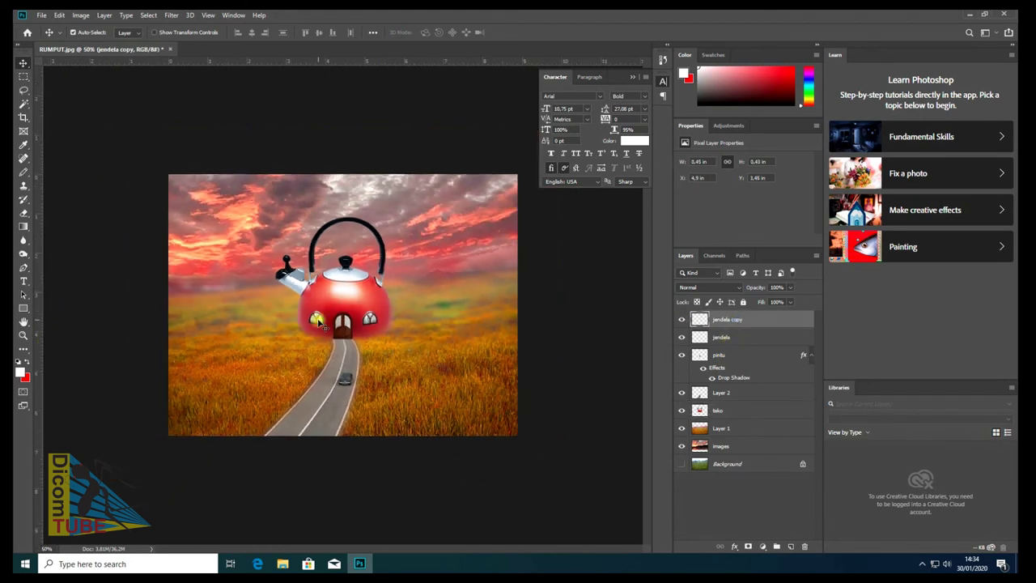
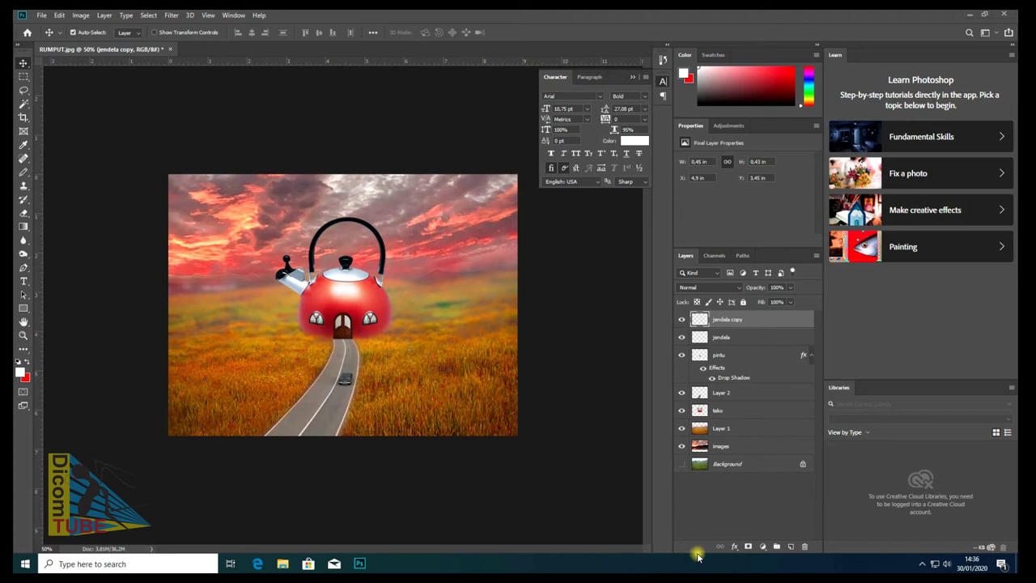
- Draw a rectangle shape spanning the entire image
click(922, 563)
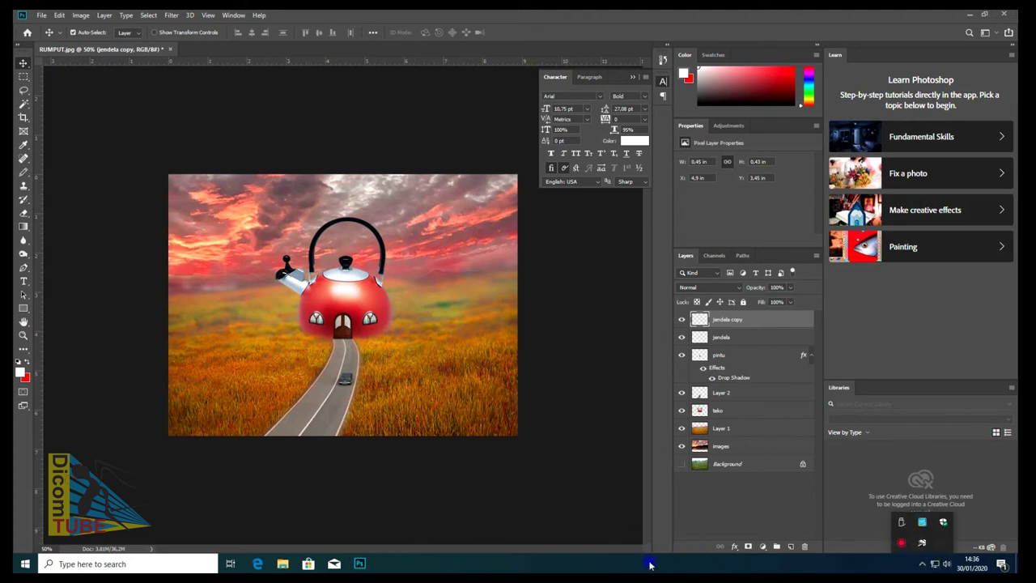
click(688, 557)
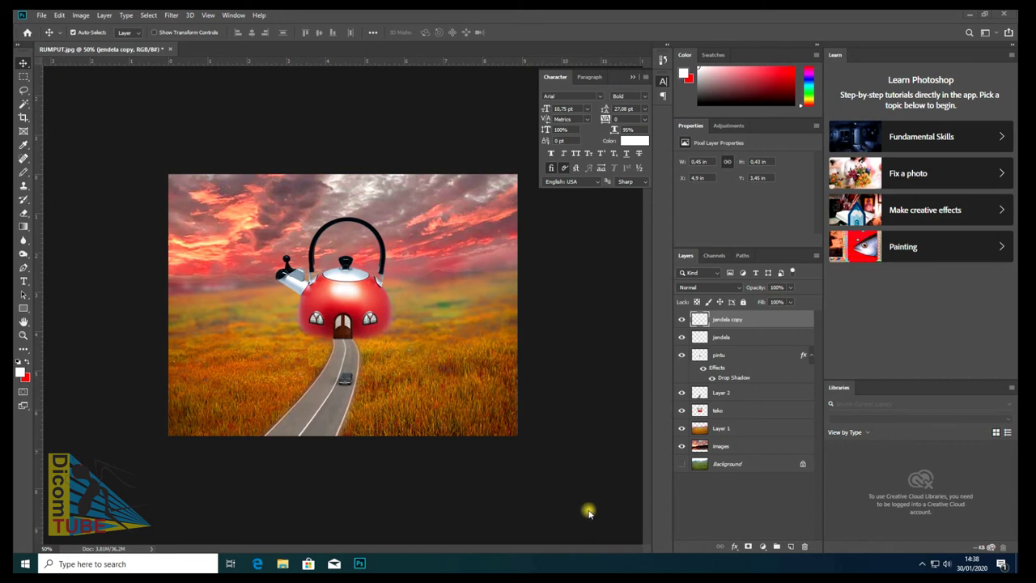
click(24, 307)
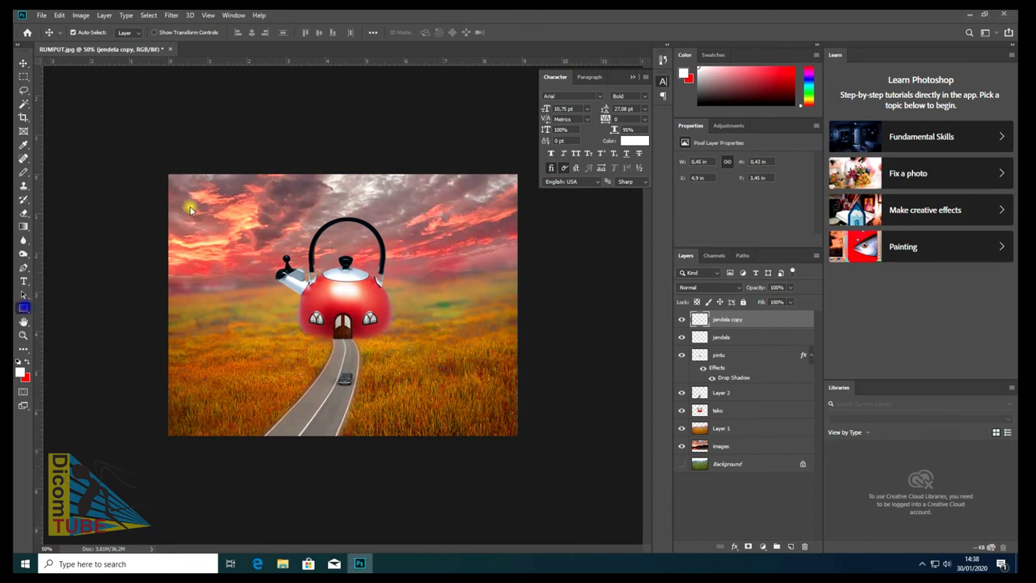
drag(168, 174, 517, 435)
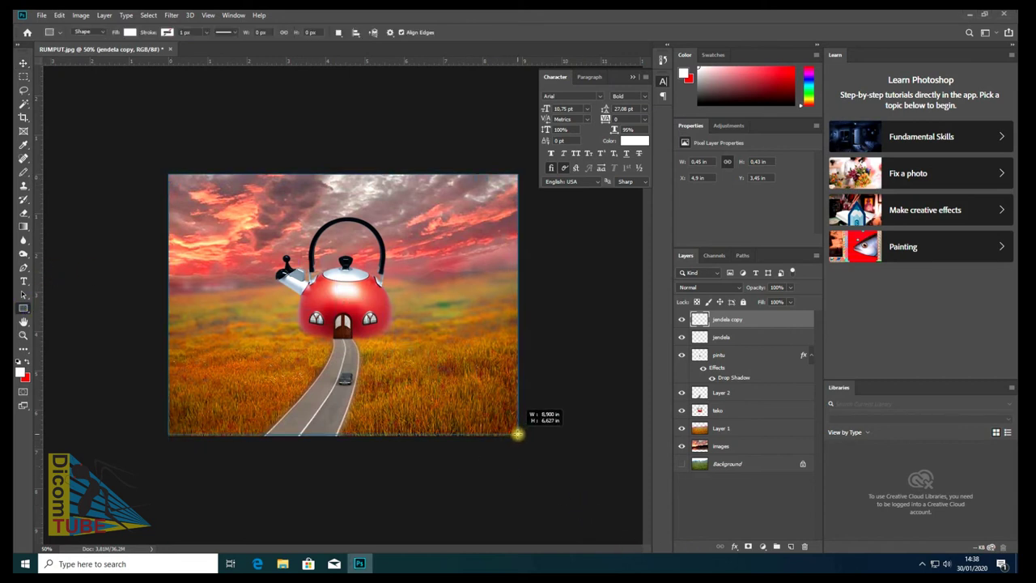
click(23, 63)
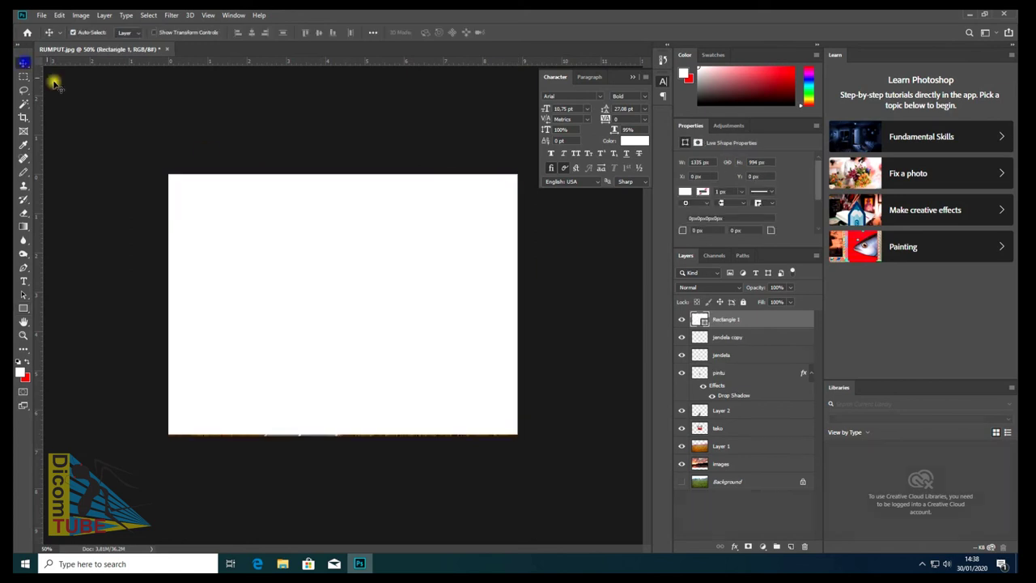
click(427, 241)
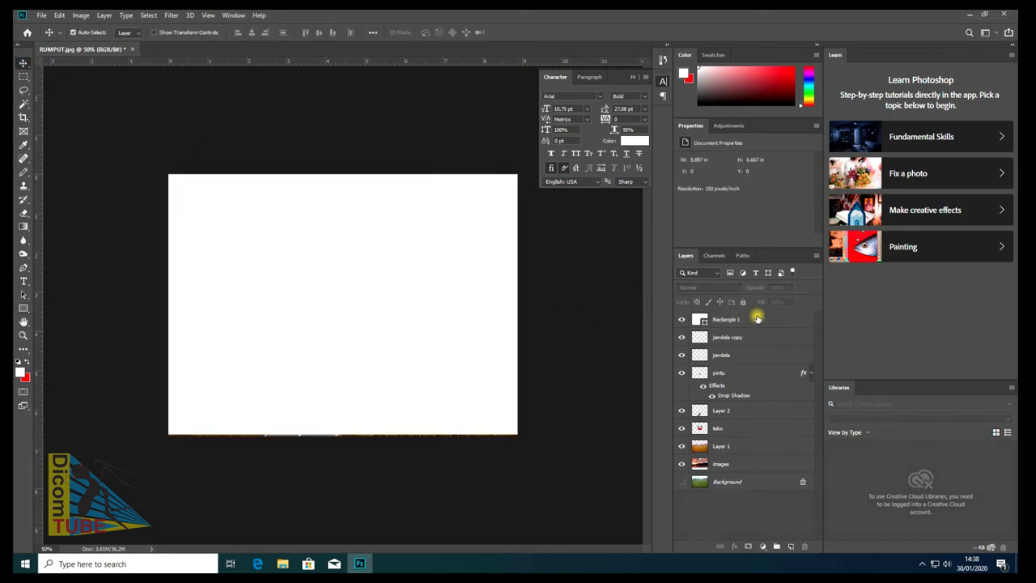
- Give the Rectangle 1 layer a solid black fill
click(704, 320)
double_click(703, 321)
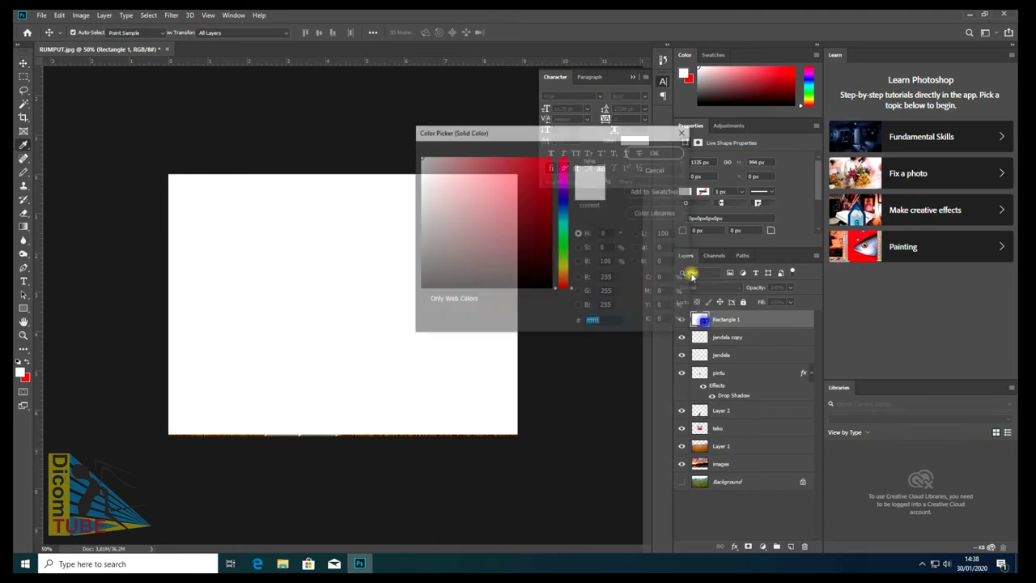
click(420, 289)
click(645, 153)
key(ctrl+t)
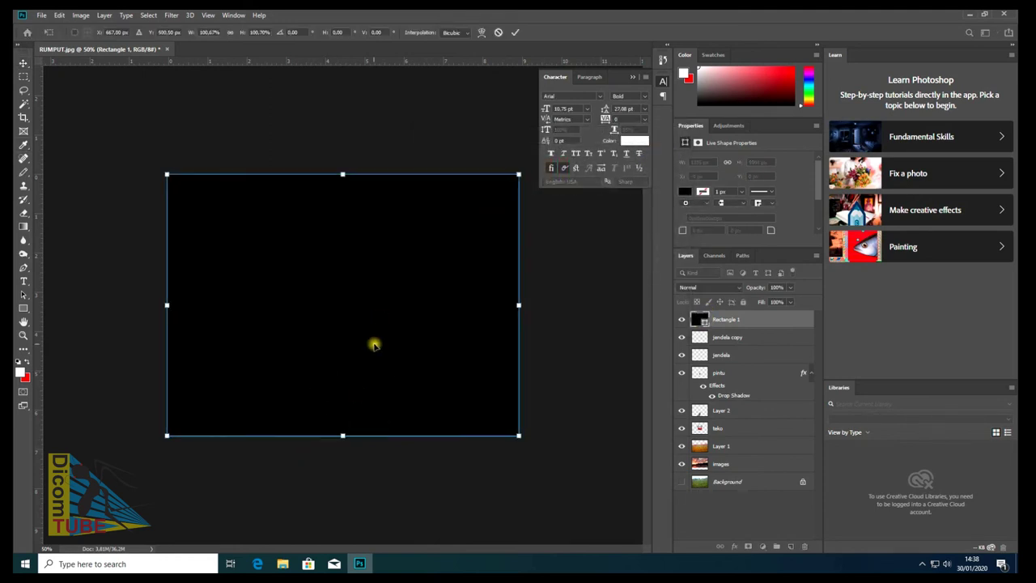
double_click(370, 342)
- Rasterize Rectangle 1, lower its opacity to 71%, and stretch it over the canvas edges
right_click(738, 318)
click(762, 268)
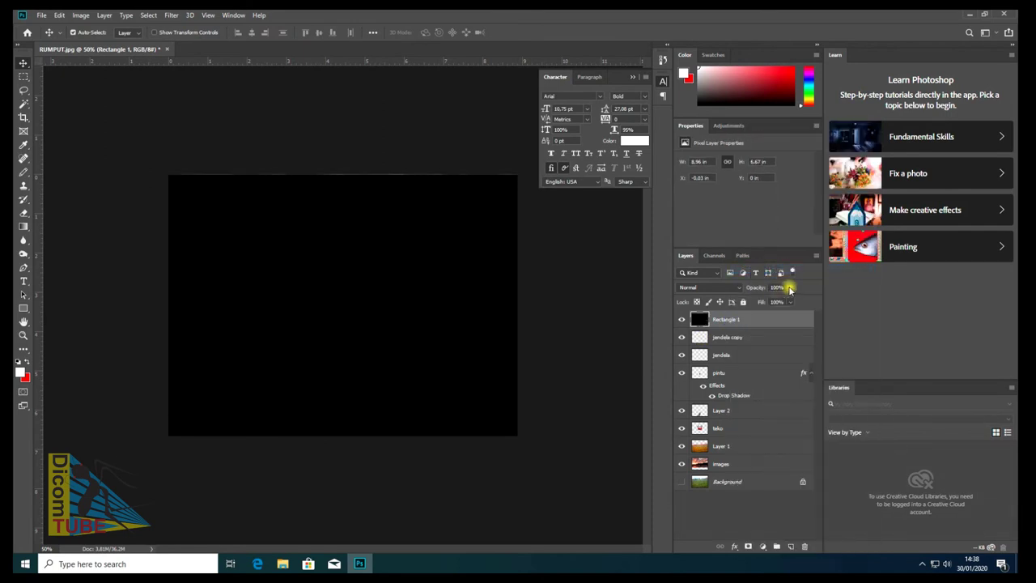
drag(790, 287, 777, 301)
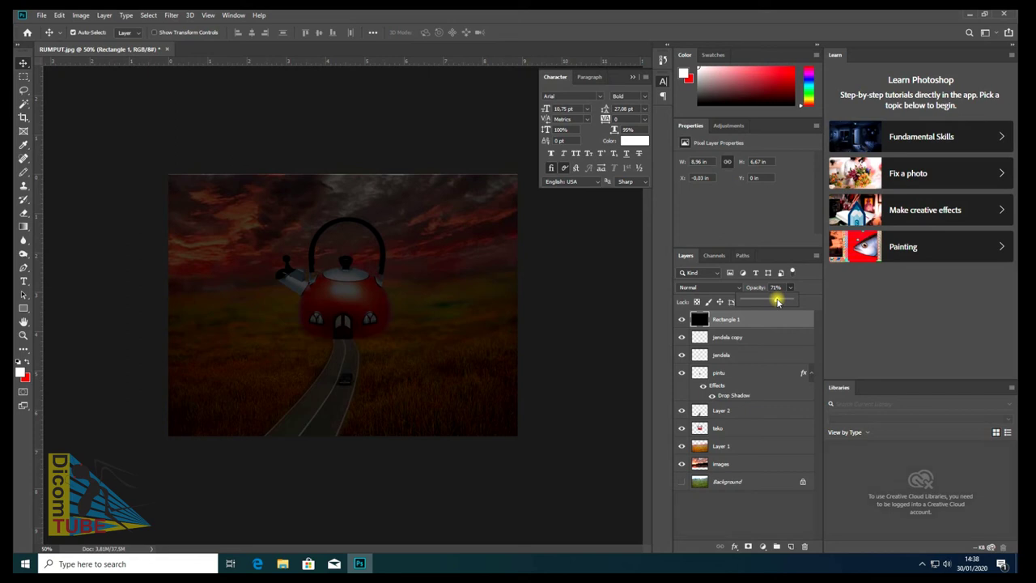
key(ctrl+t)
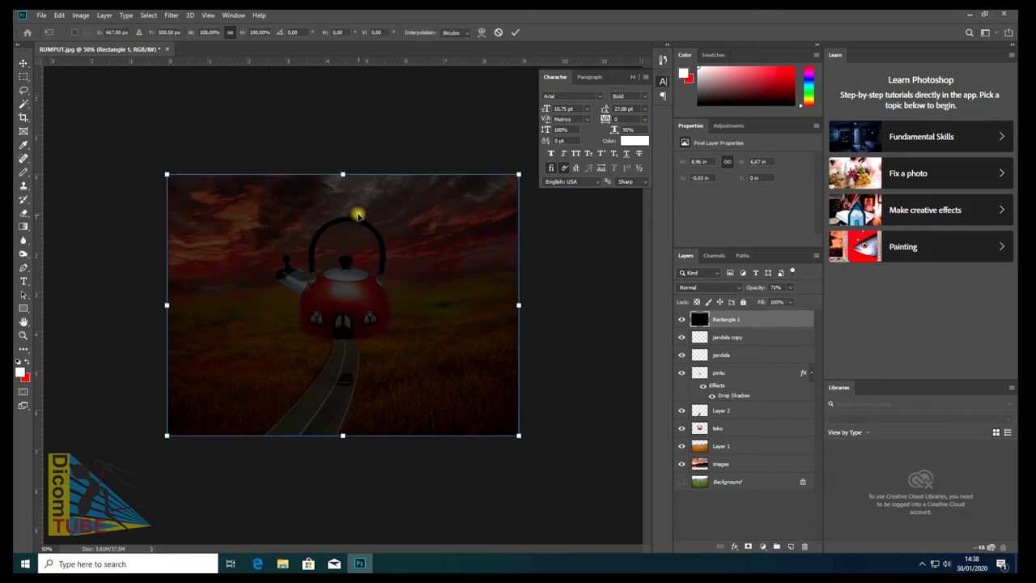
key(Return)
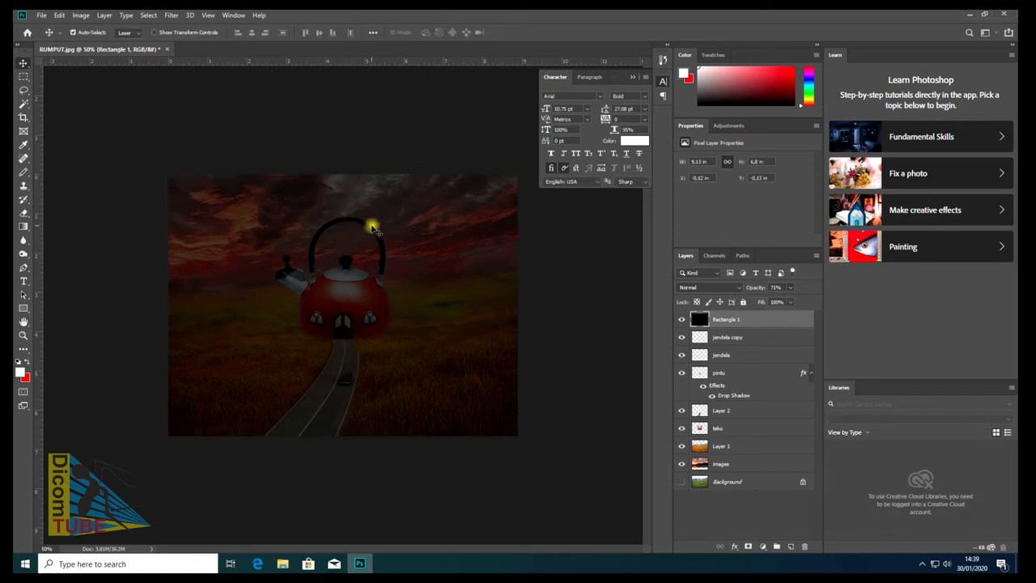
scroll(348, 304, up, 1)
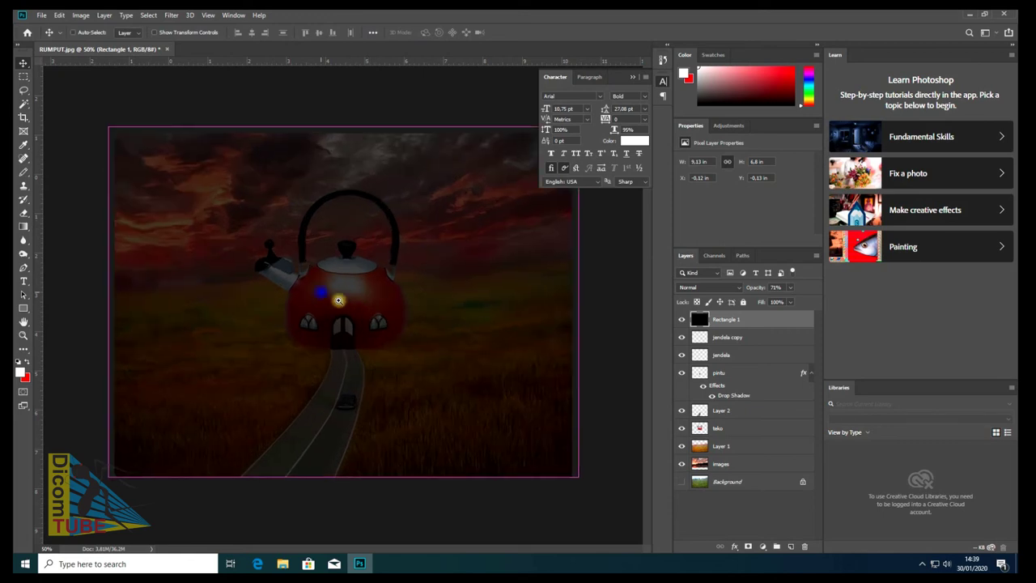
scroll(344, 323, up, 1)
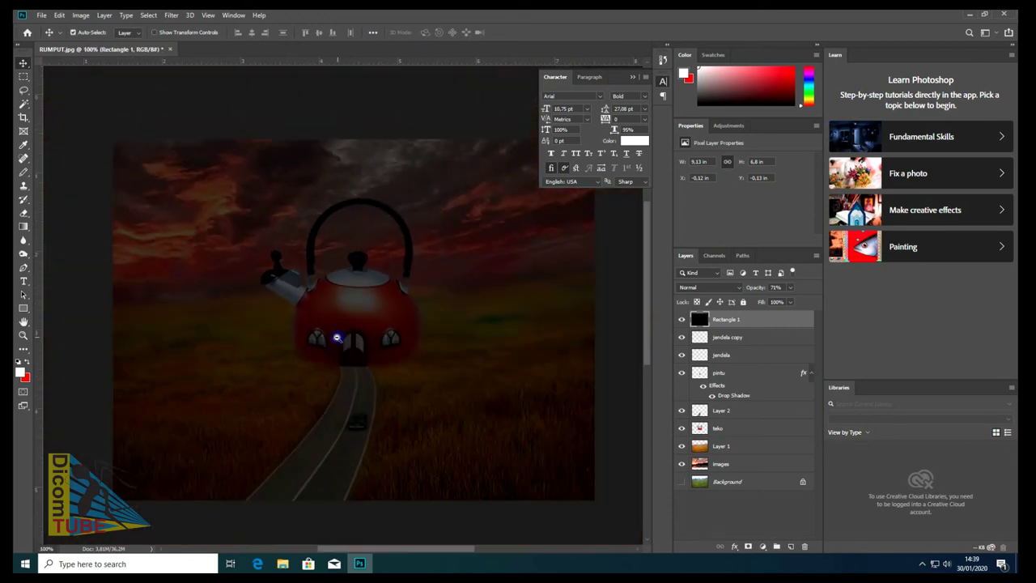
scroll(344, 338, down, 1)
- Set up the Eraser with a soft brush preset and zoom in on the left window
click(23, 217)
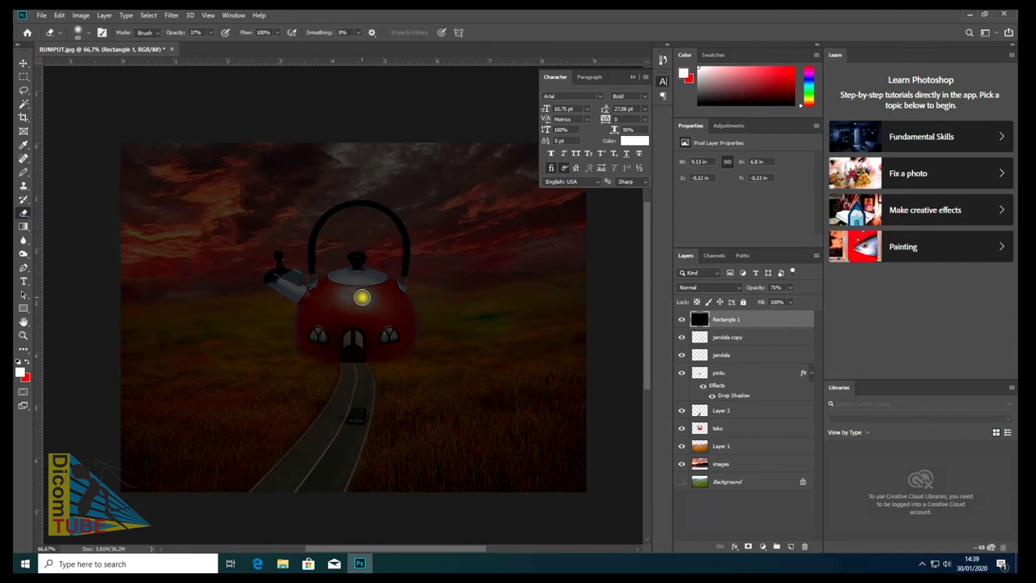
right_click(344, 293)
click(370, 364)
click(343, 298)
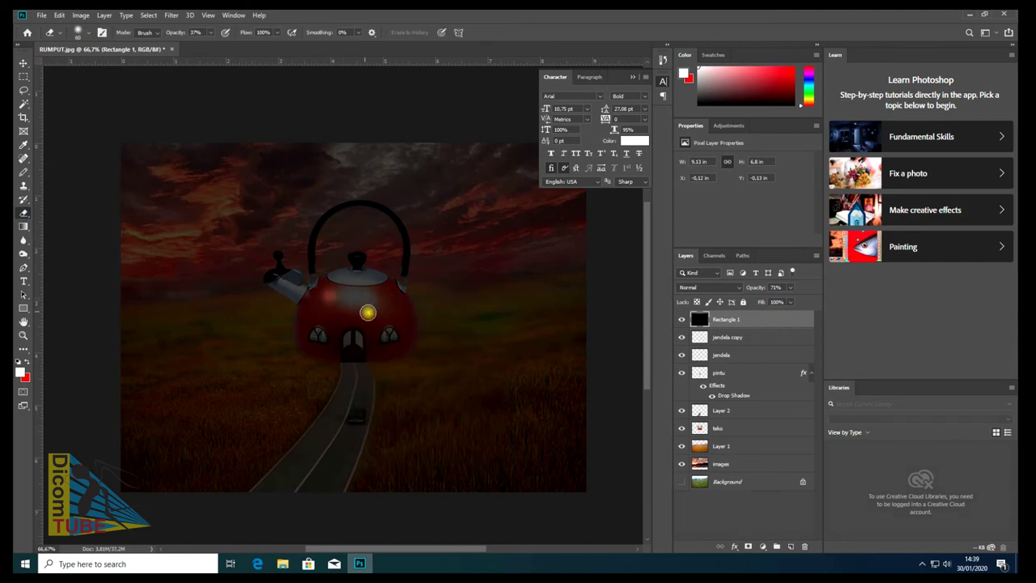
scroll(328, 346, up, 2)
scroll(315, 339, up, 2)
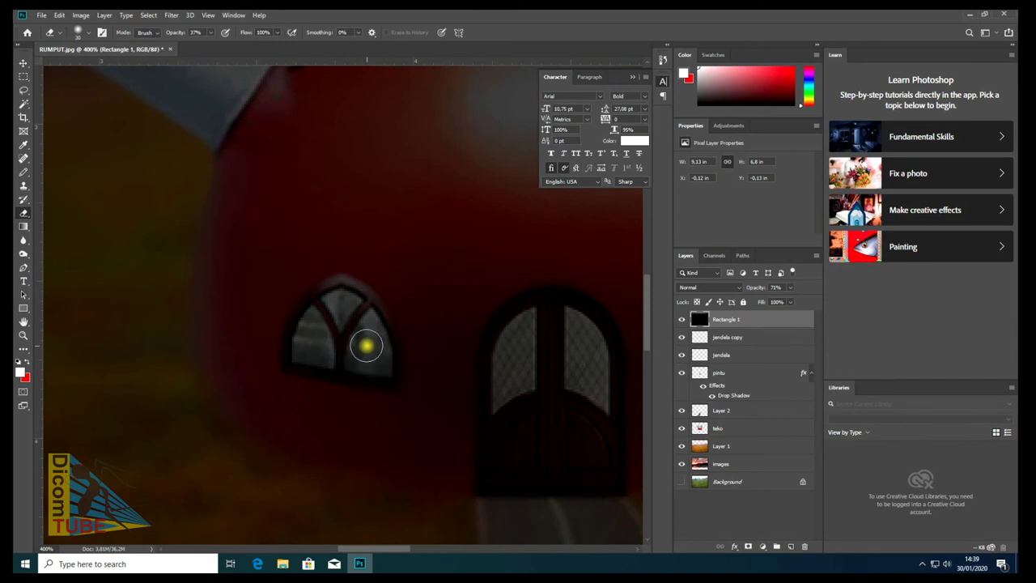
scroll(365, 341, up, 2)
scroll(365, 341, up, 1)
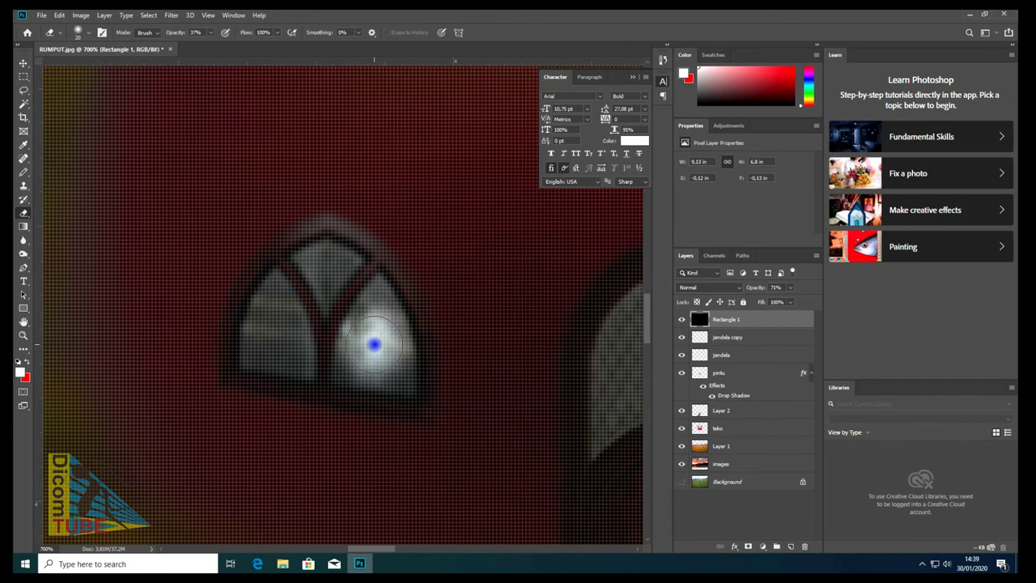
- Erase the night overlay from the window's right, left and top panes so they glow
drag(374, 344, 370, 343)
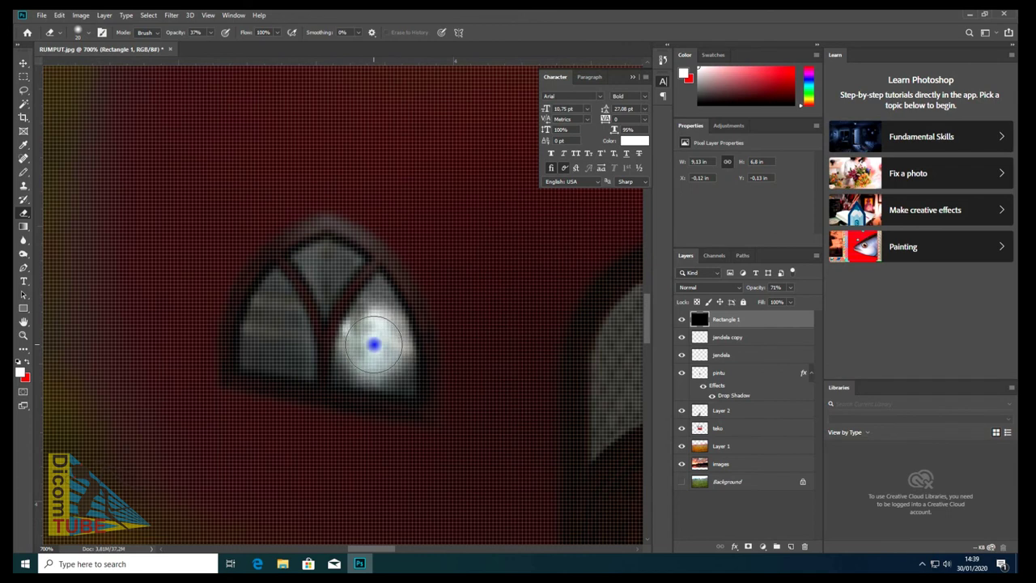
mouse_move(369, 302)
mouse_down()
mouse_move(370, 284)
mouse_move(388, 305)
mouse_move(358, 293)
mouse_move(343, 370)
mouse_move(399, 382)
mouse_move(272, 327)
mouse_move(300, 370)
mouse_up()
drag(256, 314, 276, 278)
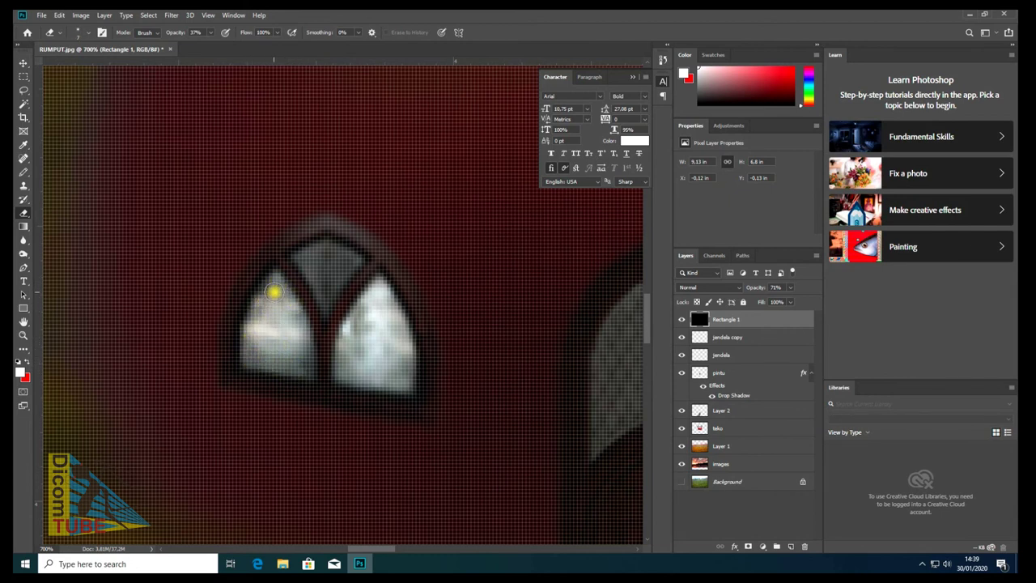
drag(254, 324, 301, 366)
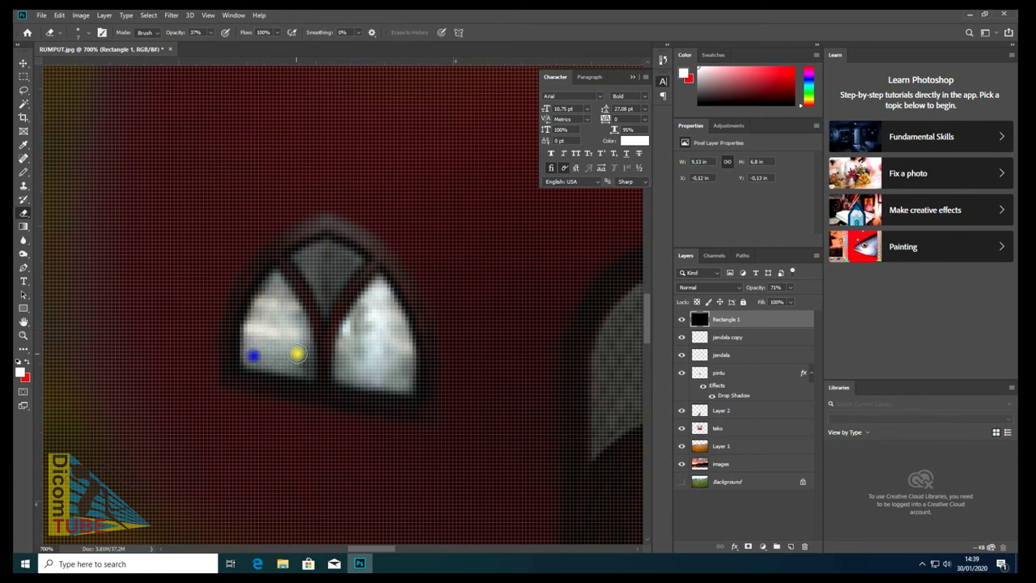
mouse_move(301, 366)
mouse_down()
mouse_move(276, 292)
mouse_move(330, 302)
mouse_move(308, 257)
mouse_move(329, 268)
mouse_up()
drag(273, 324, 276, 332)
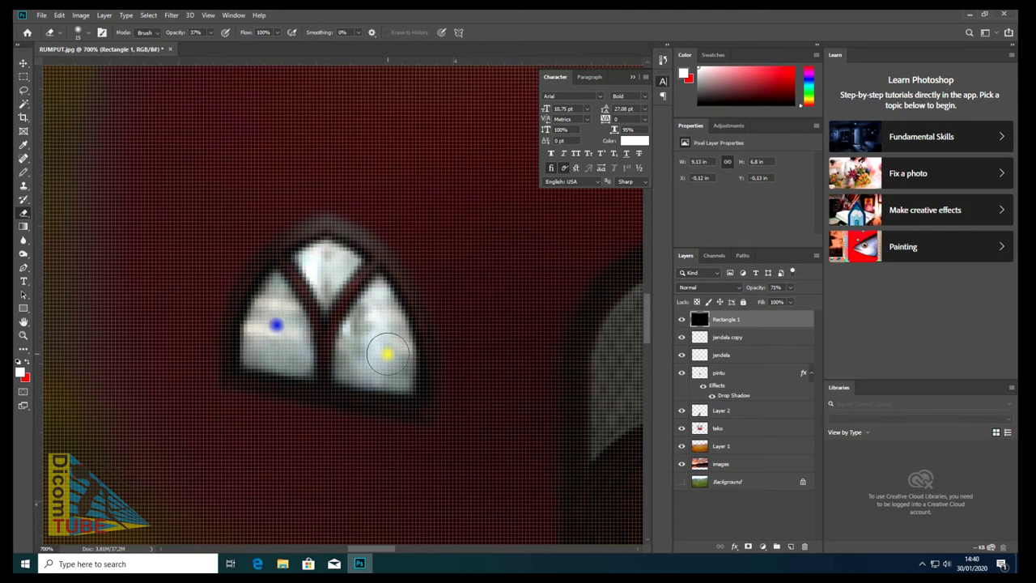
scroll(328, 344, down, 4)
scroll(340, 340, down, 2)
scroll(405, 264, down, 2)
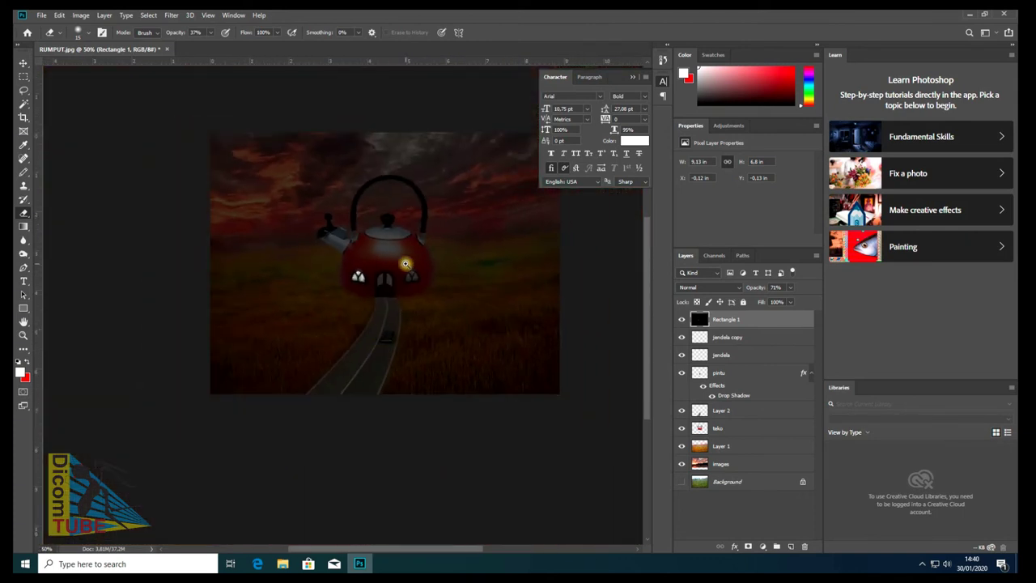
scroll(406, 264, up, 3)
scroll(361, 270, up, 1)
scroll(263, 399, up, 1)
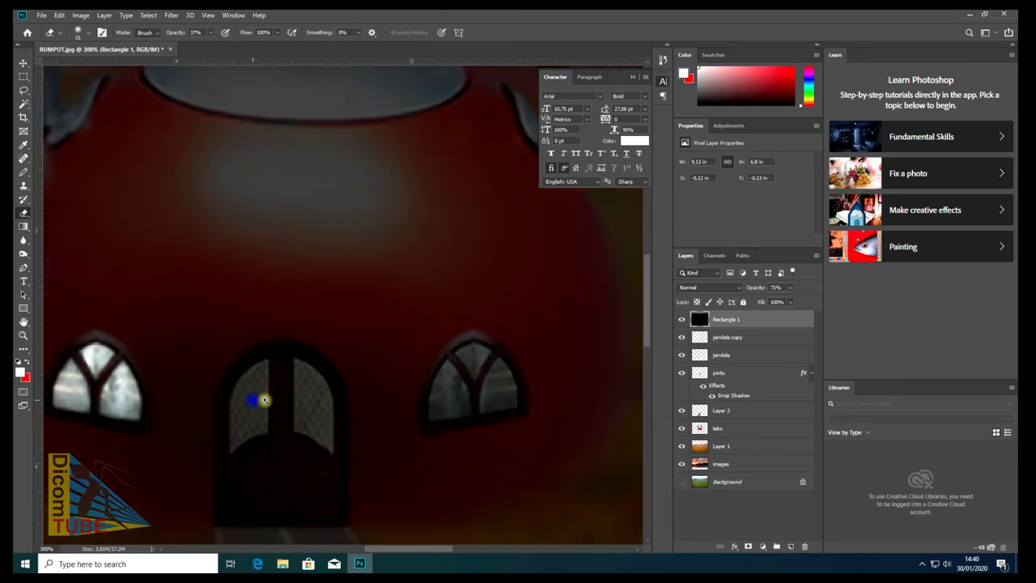
scroll(327, 344, up, 1)
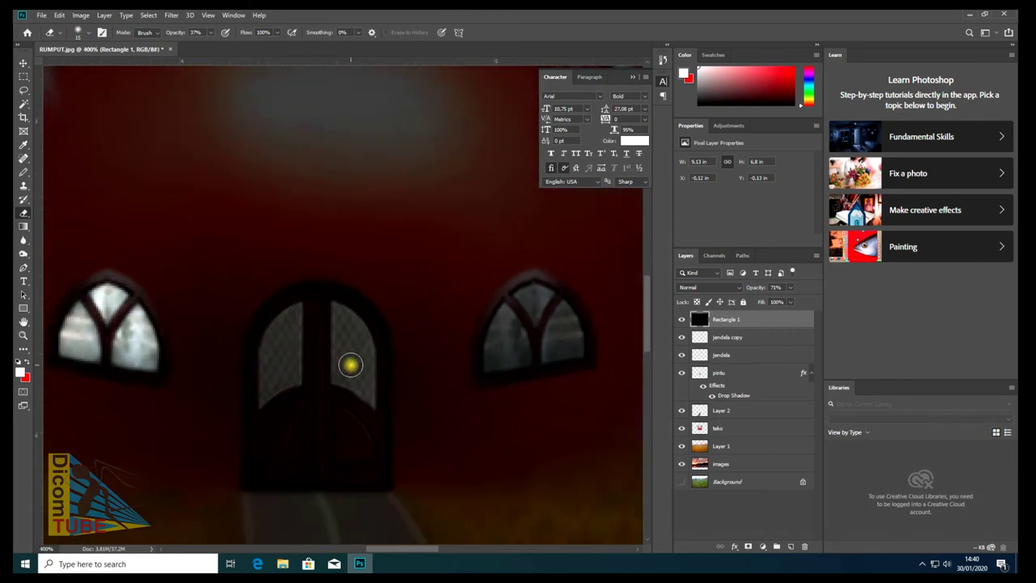
- Trace a curved Pen path around the door's right glass pane
click(24, 186)
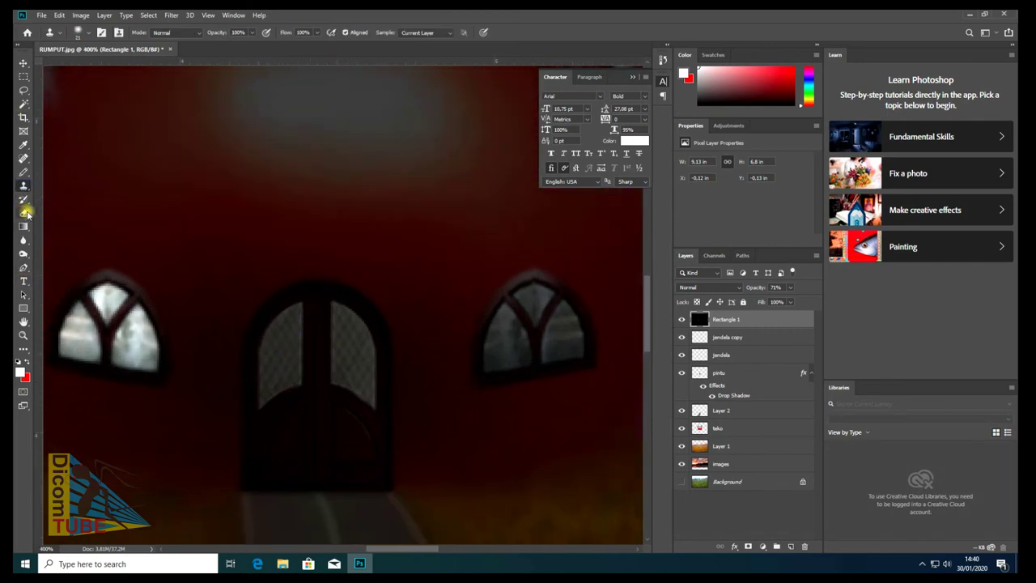
click(24, 267)
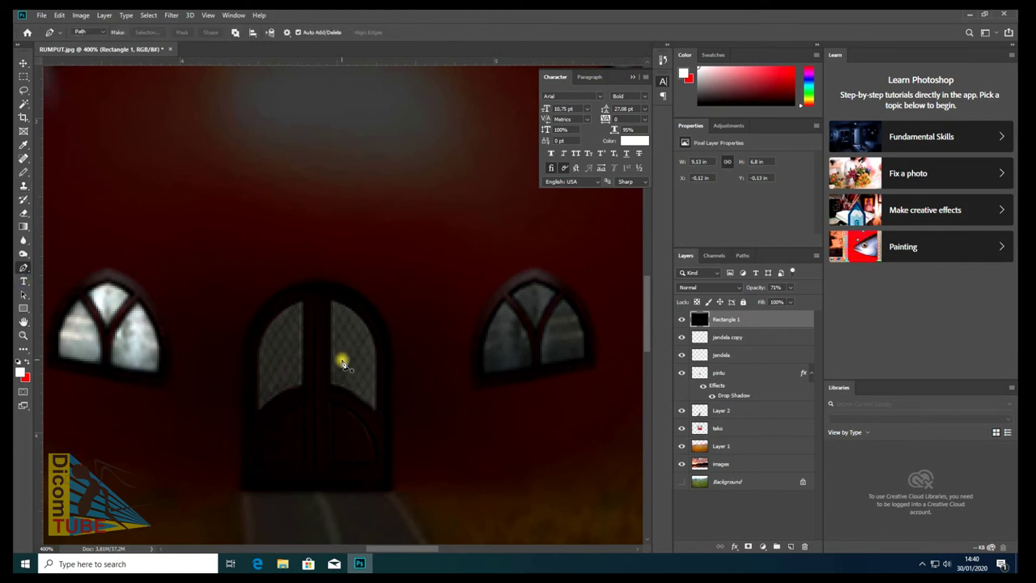
scroll(338, 354, up, 1)
click(331, 287)
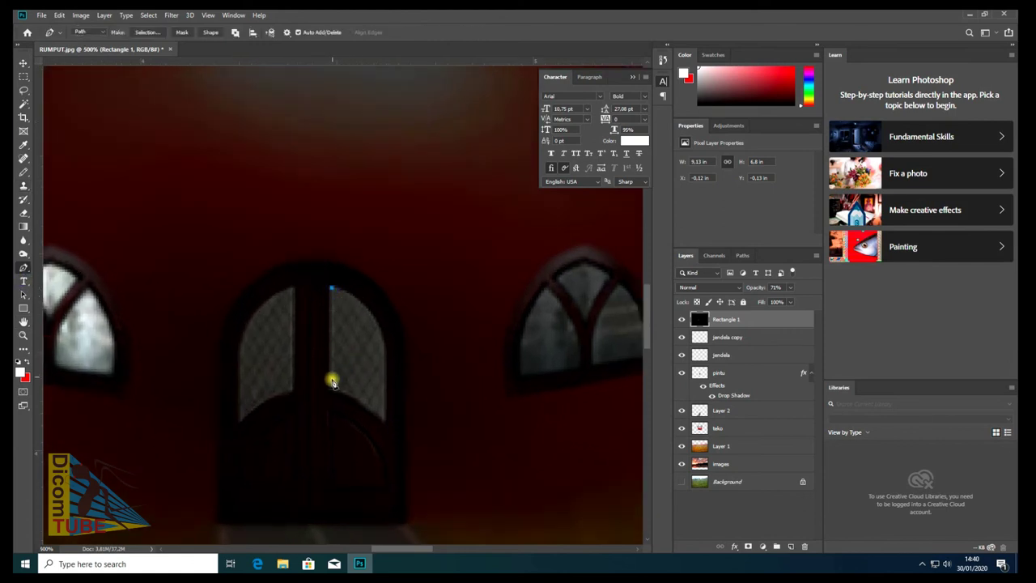
drag(385, 421, 397, 442)
drag(331, 290, 258, 271)
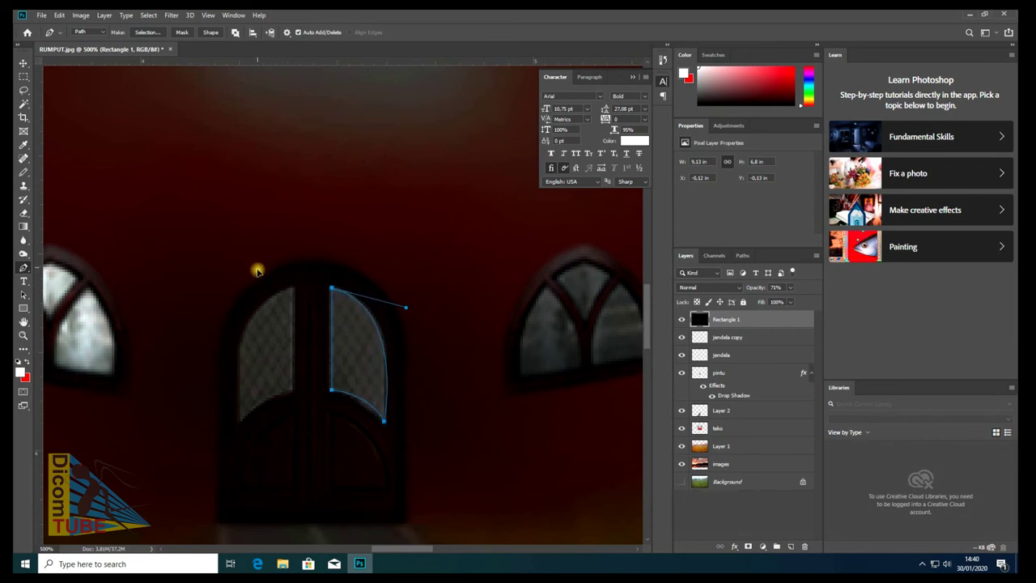
- Convert the door pane path into an active selection with Make Selection
right_click(350, 319)
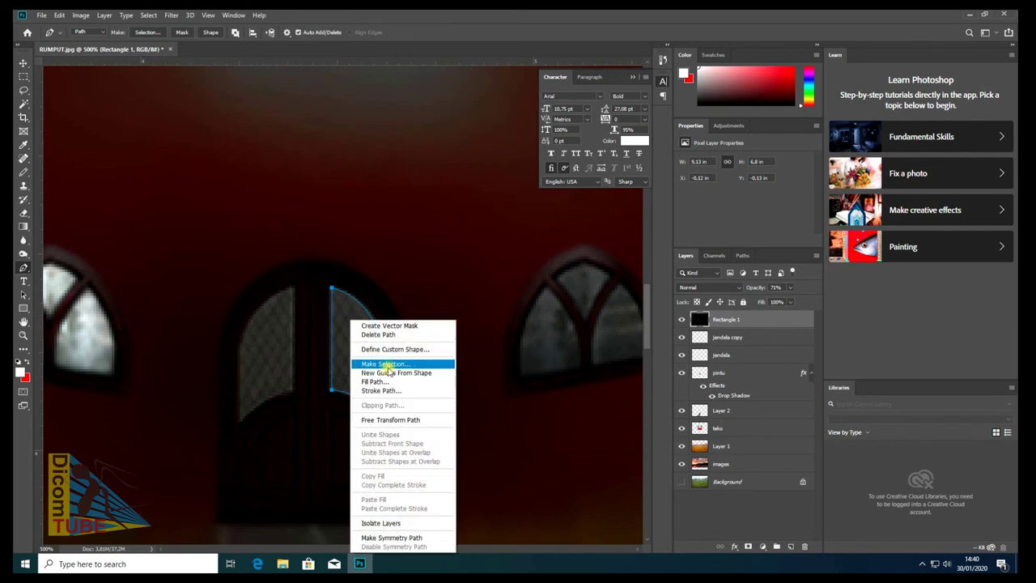
click(398, 366)
key(Return)
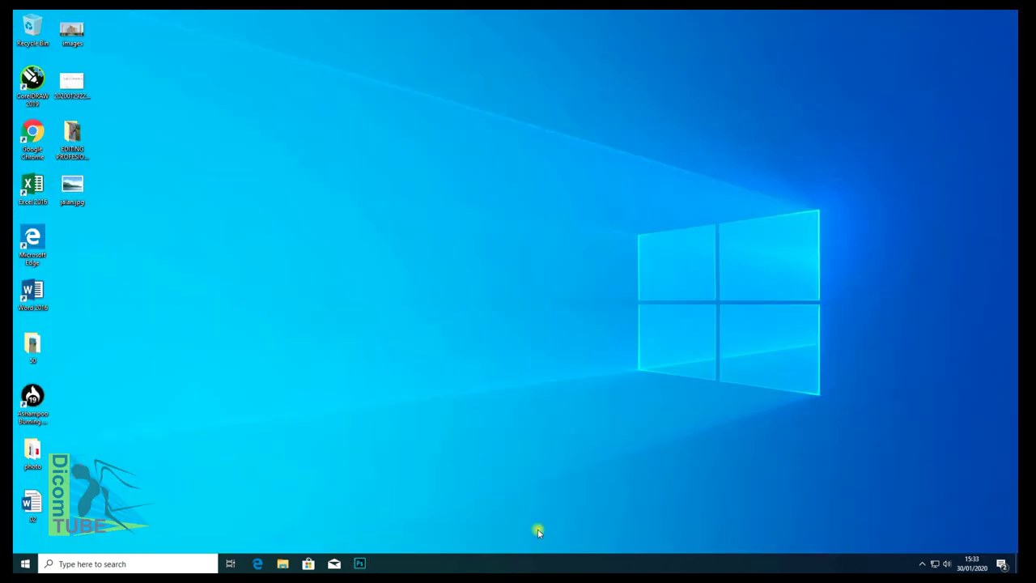
- Restore Rumah Teko.psd and drag the lantern image from File Explorer onto it
click(359, 565)
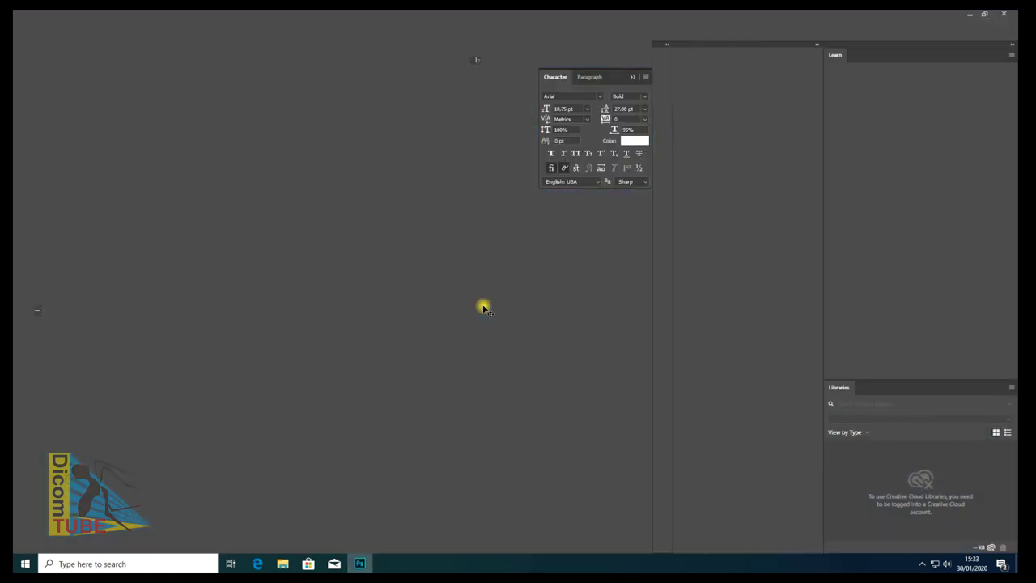
click(283, 564)
click(702, 113)
drag(702, 113, 353, 283)
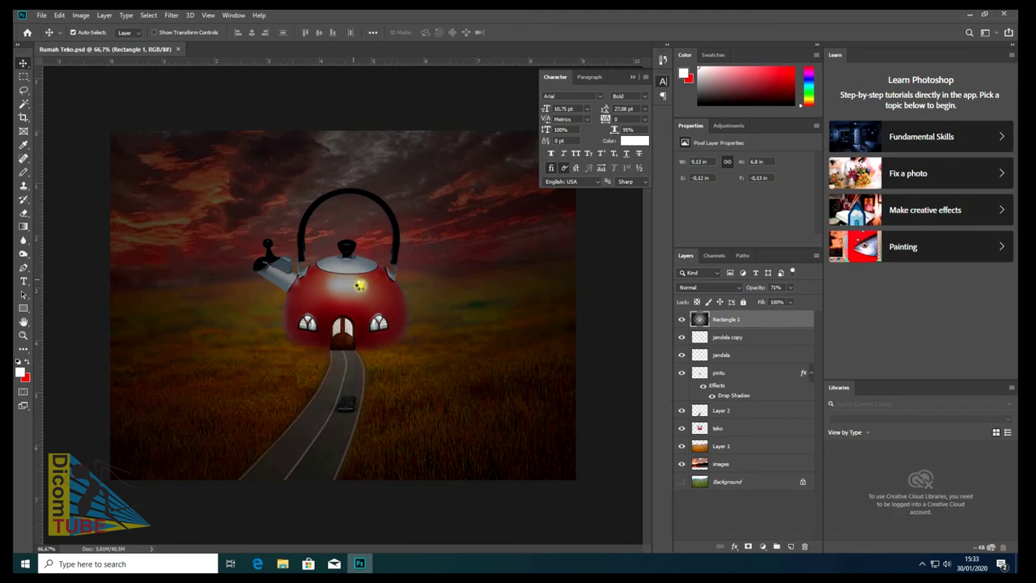
- Place the lantern image, rasterize it, and delete its white background with the Magic Wand
drag(359, 285, 369, 289)
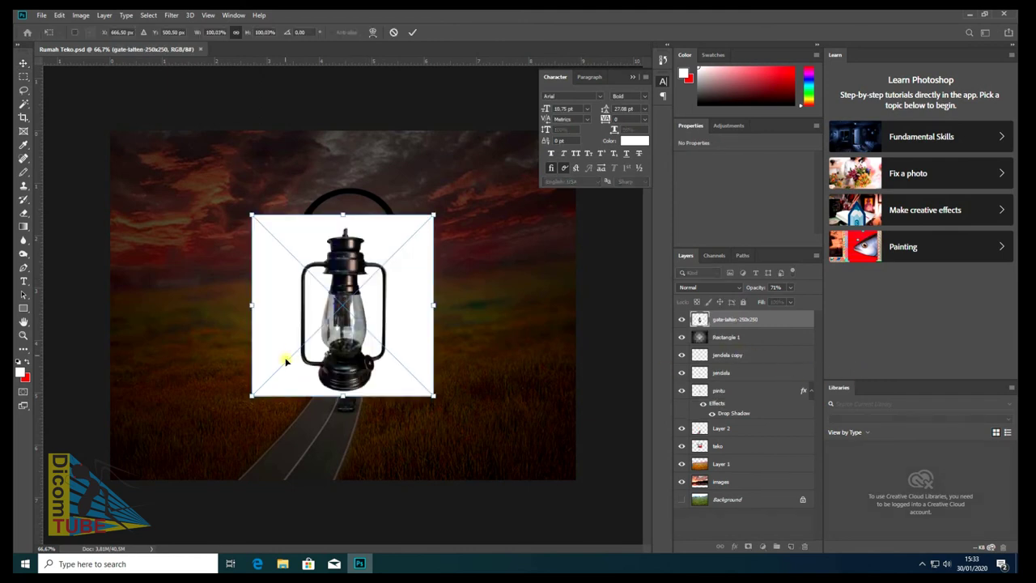
key(Return)
key(w)
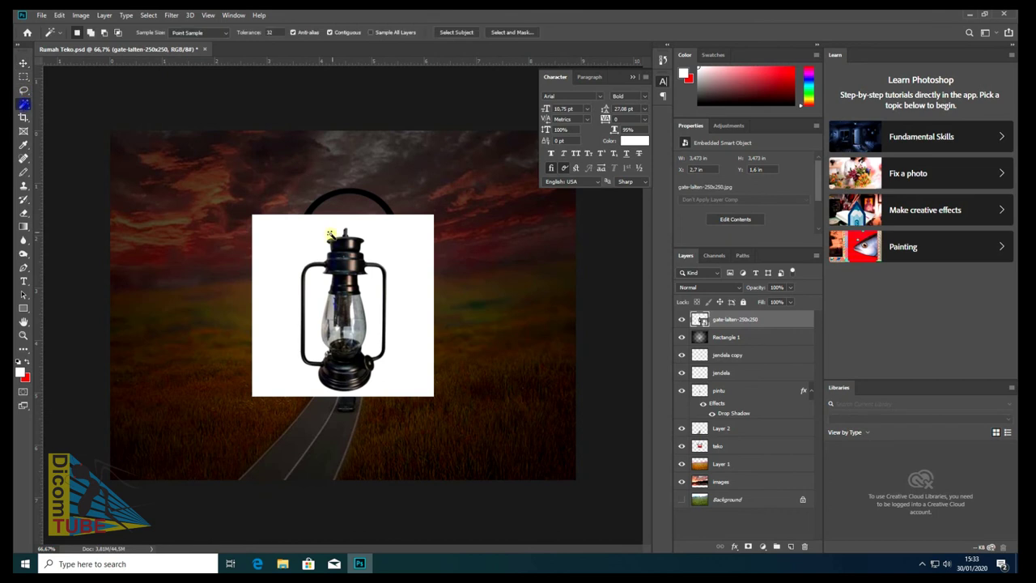
click(305, 238)
right_click(767, 319)
click(801, 293)
key(Delete)
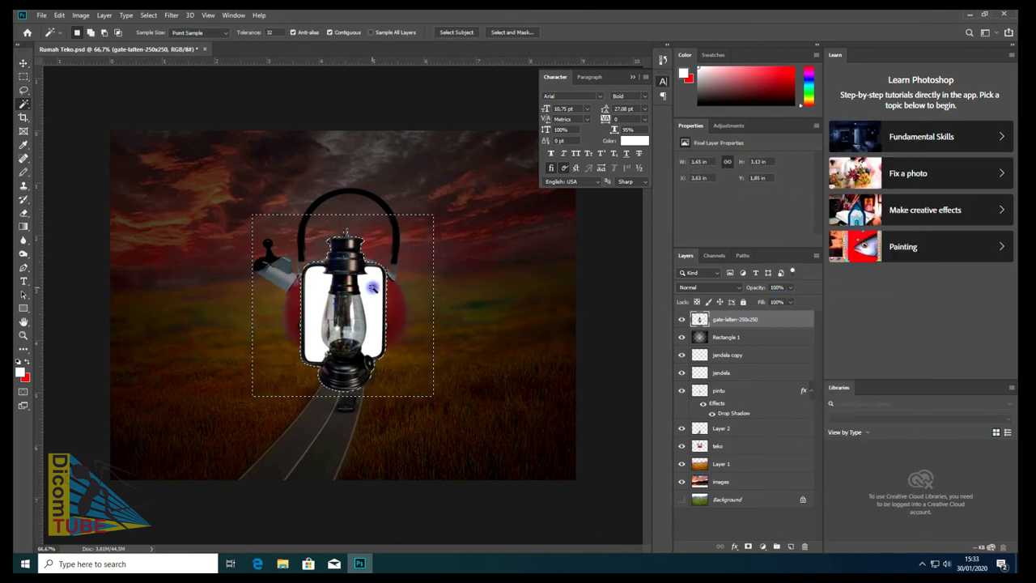
key(Delete)
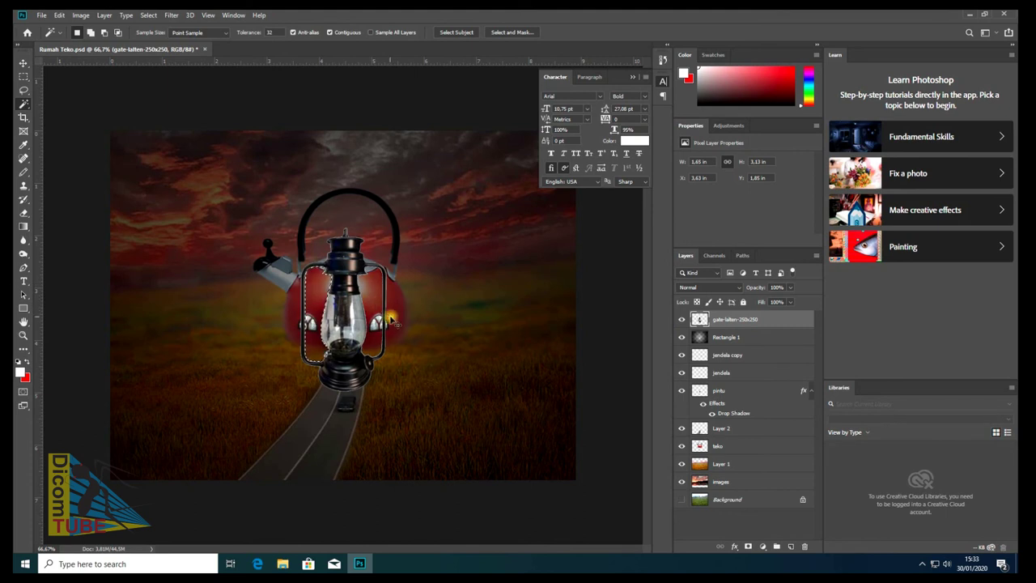
- Move the lantern up over the teapot and blur its outer edges
click(23, 64)
scroll(359, 253, up, 3)
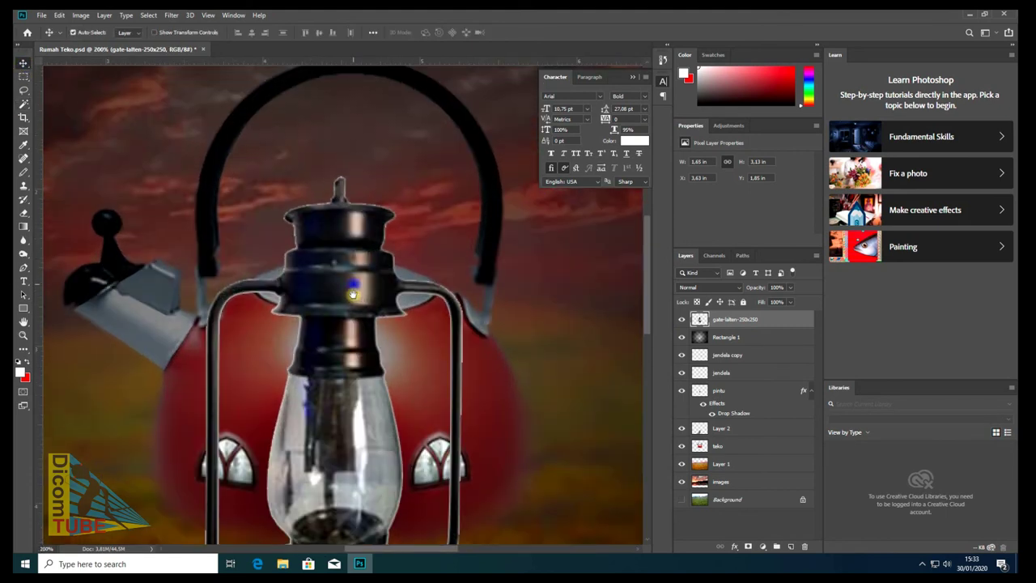
drag(358, 171, 376, 113)
click(23, 240)
scroll(242, 243, down, 3)
key(bracketleft)
key(bracketleft)
key(bracketleft)
mouse_move(372, 234)
mouse_down()
mouse_move(372, 263)
mouse_move(306, 371)
mouse_move(251, 268)
mouse_move(267, 232)
mouse_move(264, 382)
mouse_move(275, 298)
mouse_move(339, 360)
mouse_move(336, 230)
mouse_move(288, 214)
mouse_move(302, 175)
mouse_move(346, 355)
mouse_move(372, 301)
mouse_move(290, 421)
mouse_move(315, 345)
mouse_move(267, 373)
mouse_move(245, 262)
mouse_move(256, 212)
mouse_move(340, 348)
mouse_move(372, 238)
mouse_up()
- Shrink the lantern to about 24% and hang it inside the handle above the lid
click(23, 62)
key(ctrl+t)
drag(371, 424, 279, 251)
mouse_move(256, 216)
mouse_down()
mouse_move(304, 198)
mouse_move(305, 227)
mouse_up()
scroll(305, 198, up, 1)
scroll(304, 198, up, 1)
drag(238, 320, 259, 274)
drag(314, 250, 304, 250)
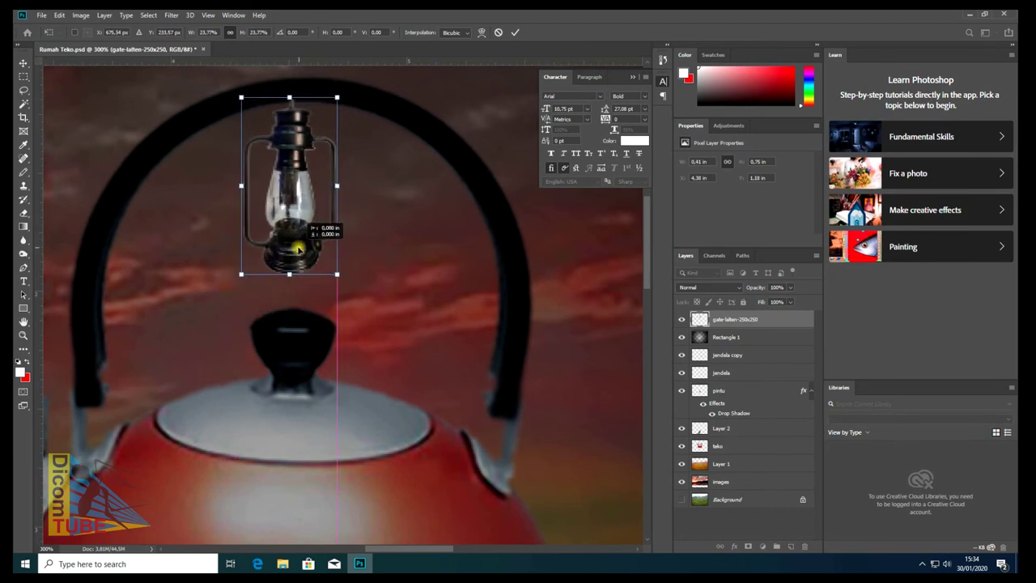
key(Return)
drag(323, 261, 326, 272)
- Recentre the view and zoom in on the lantern
scroll(323, 266, down, 2)
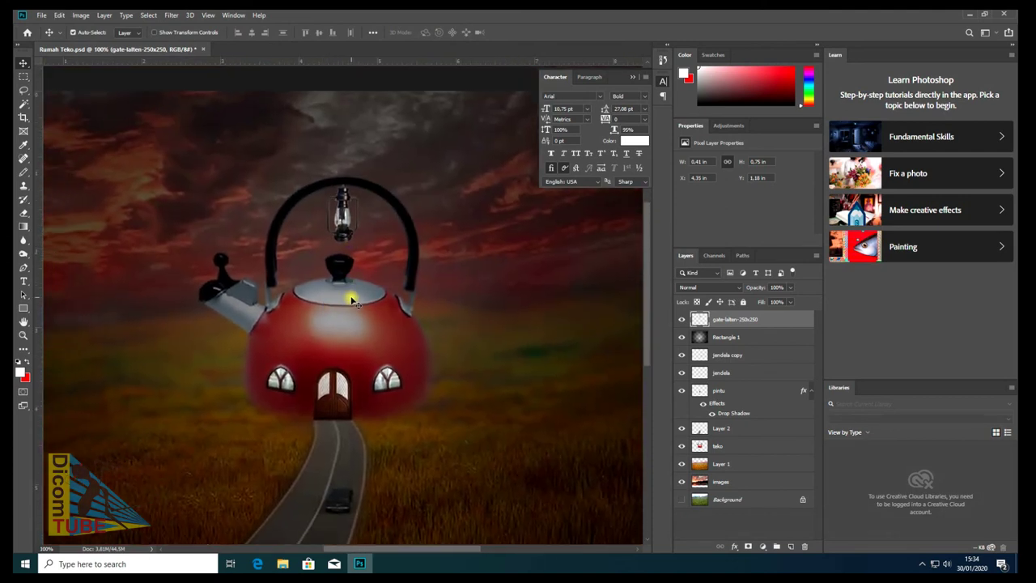
scroll(352, 296, down, 1)
scroll(340, 299, up, 2)
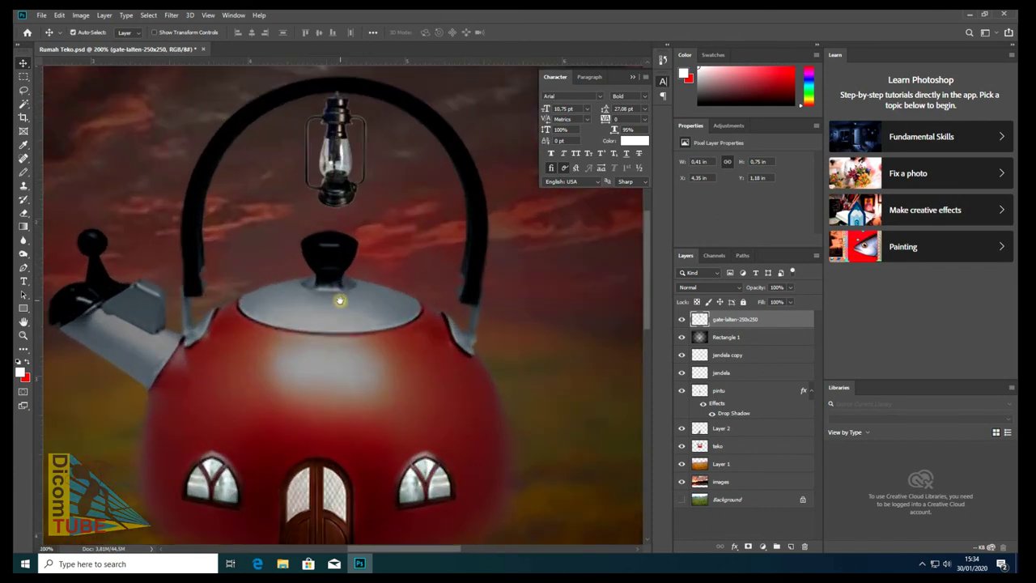
scroll(340, 299, down, 2)
scroll(354, 280, up, 3)
scroll(358, 420, down, 1)
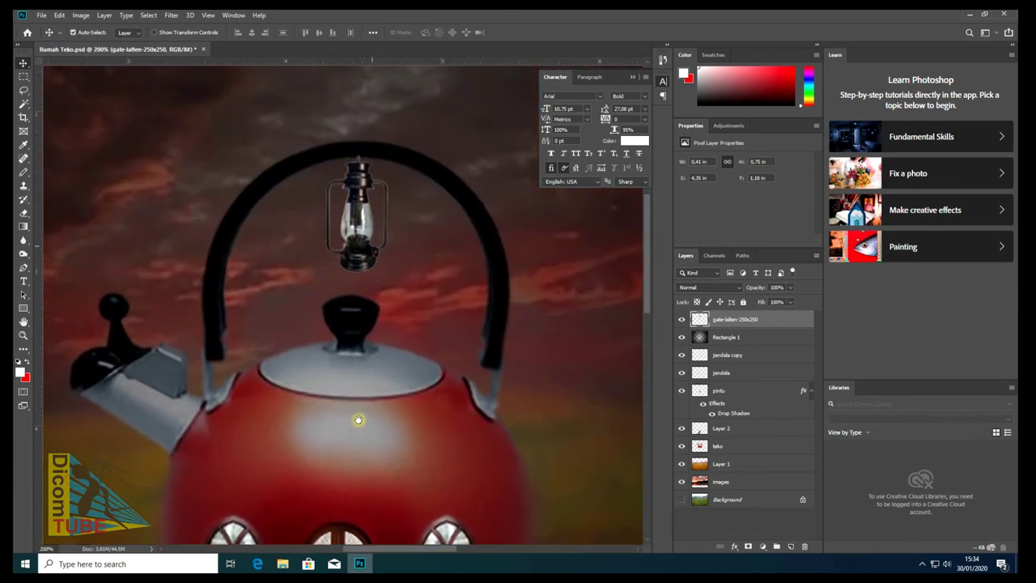
drag(358, 420, 361, 421)
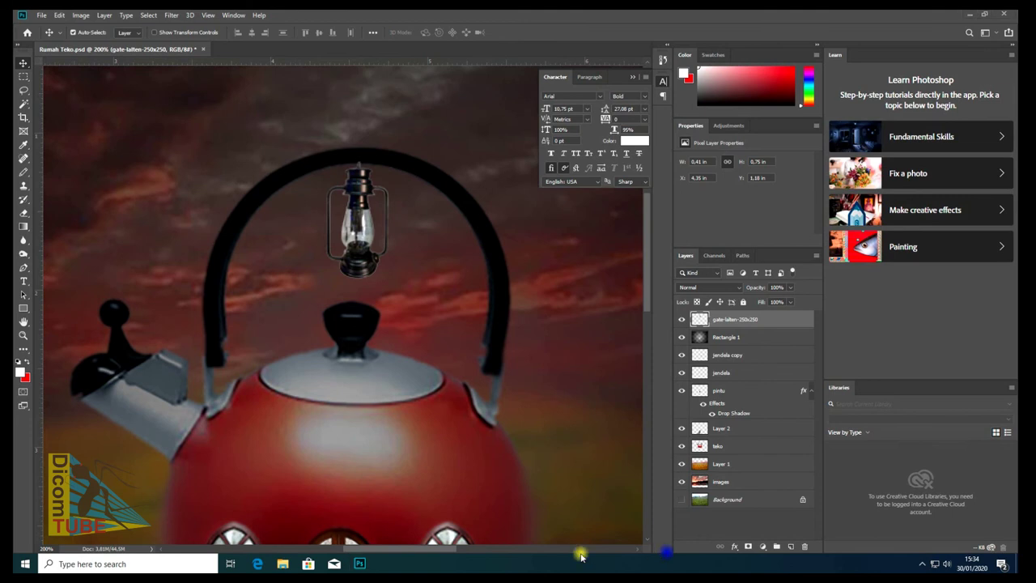
ctrl+click(364, 213)
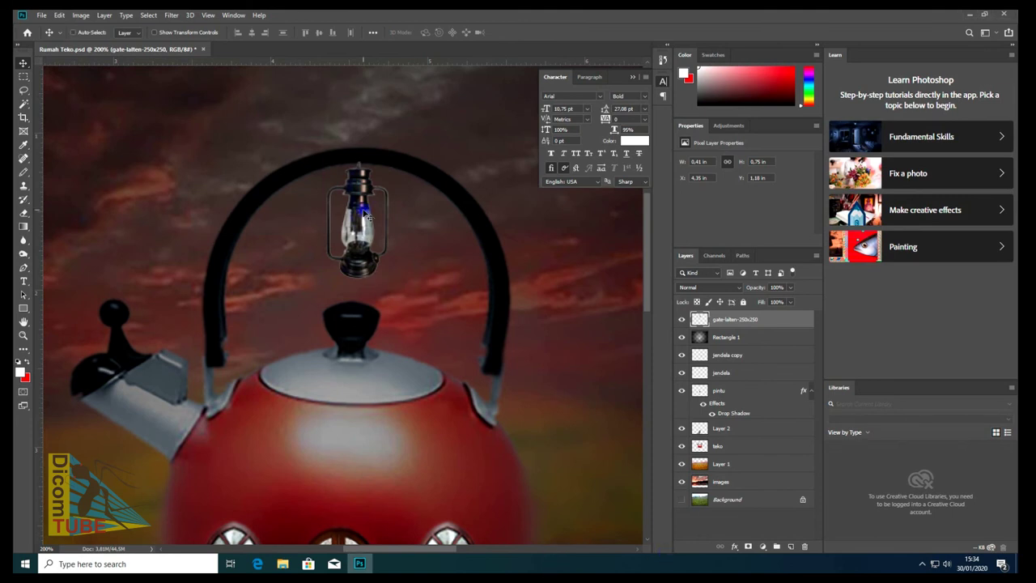
ctrl+click(367, 236)
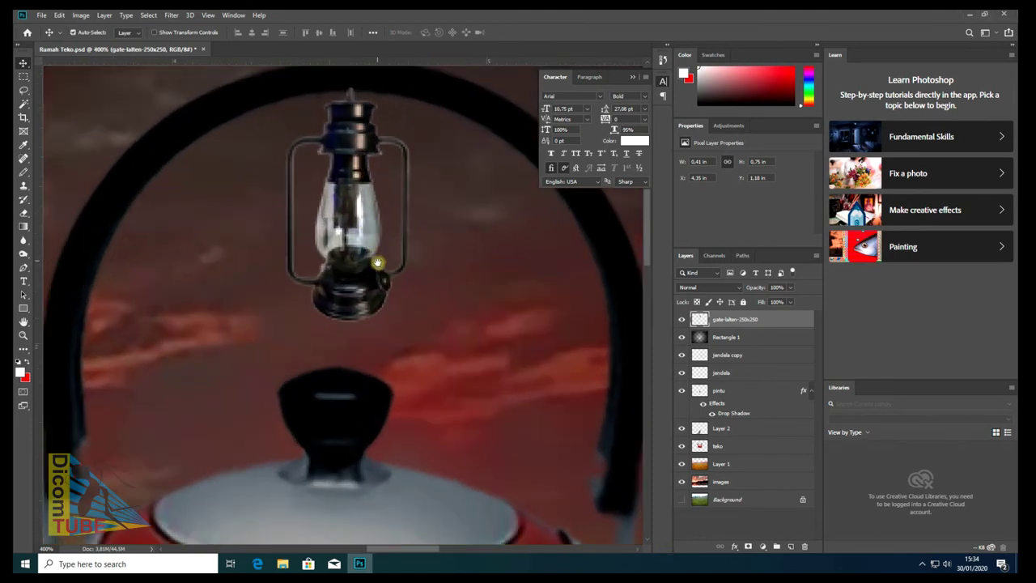
click(23, 254)
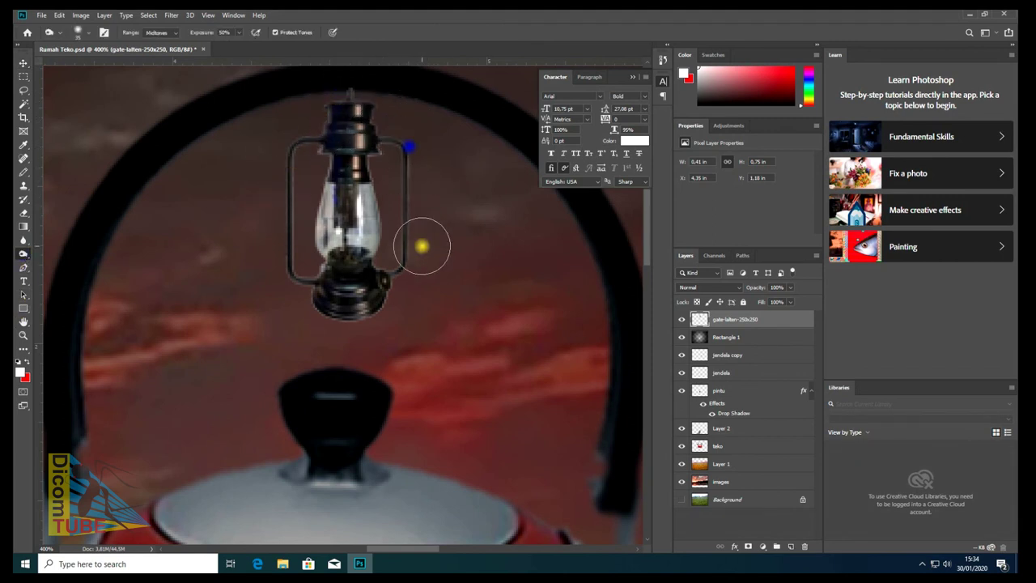
- Dodge the lantern's top, then move Rectangle 1 above the gate-latten-250x250 layer
drag(333, 302, 398, 151)
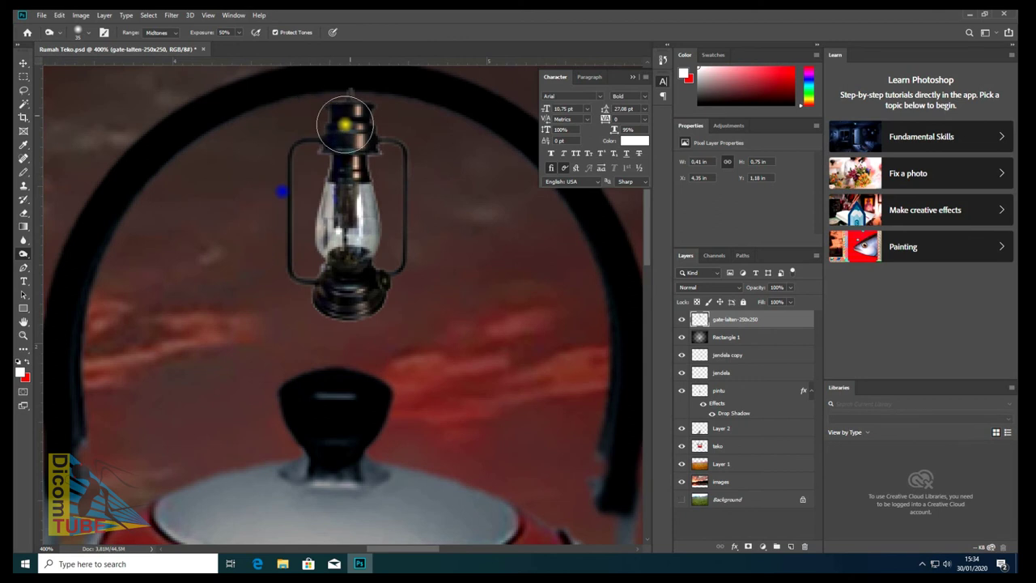
click(23, 62)
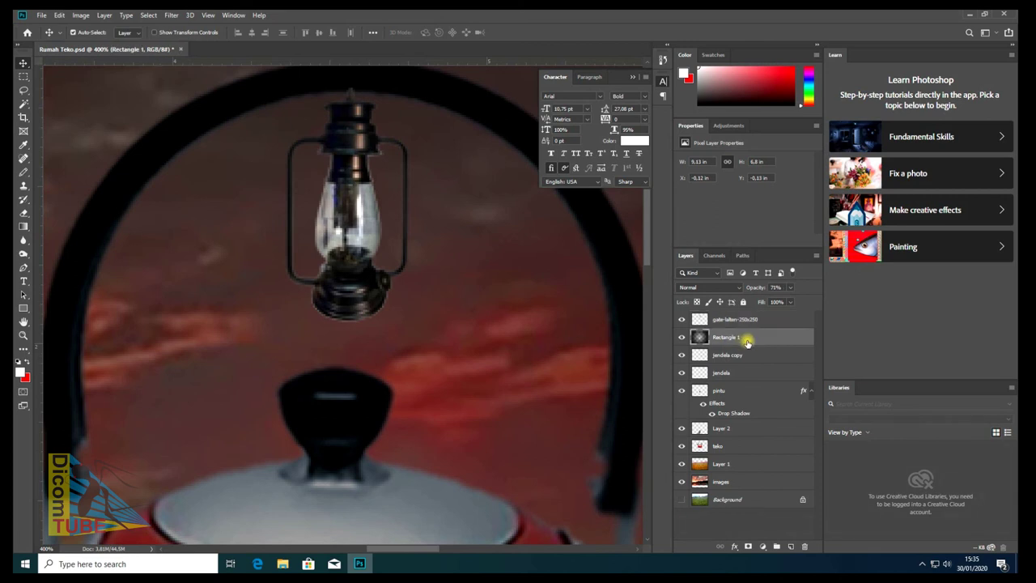
drag(745, 339, 736, 322)
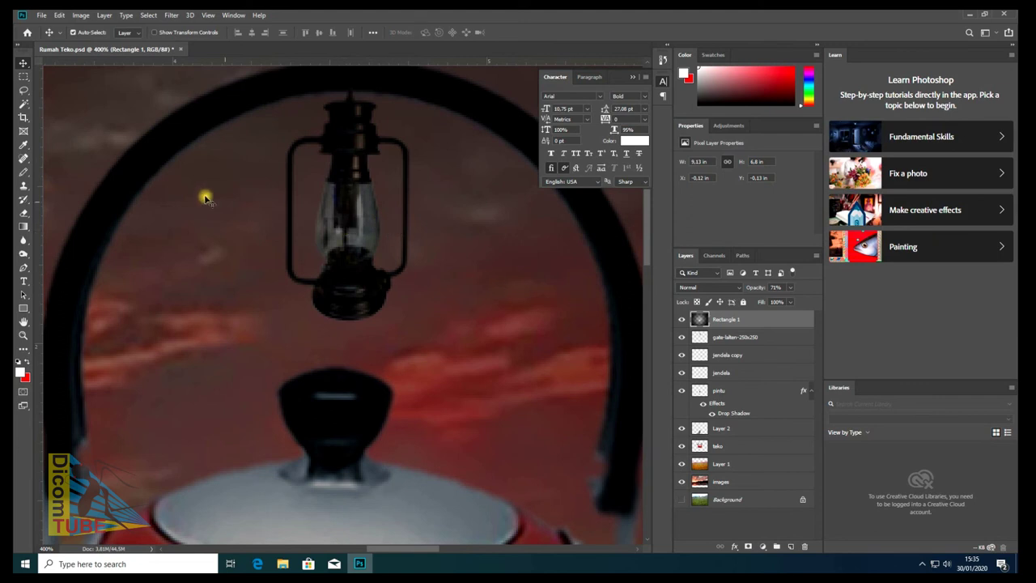
click(22, 268)
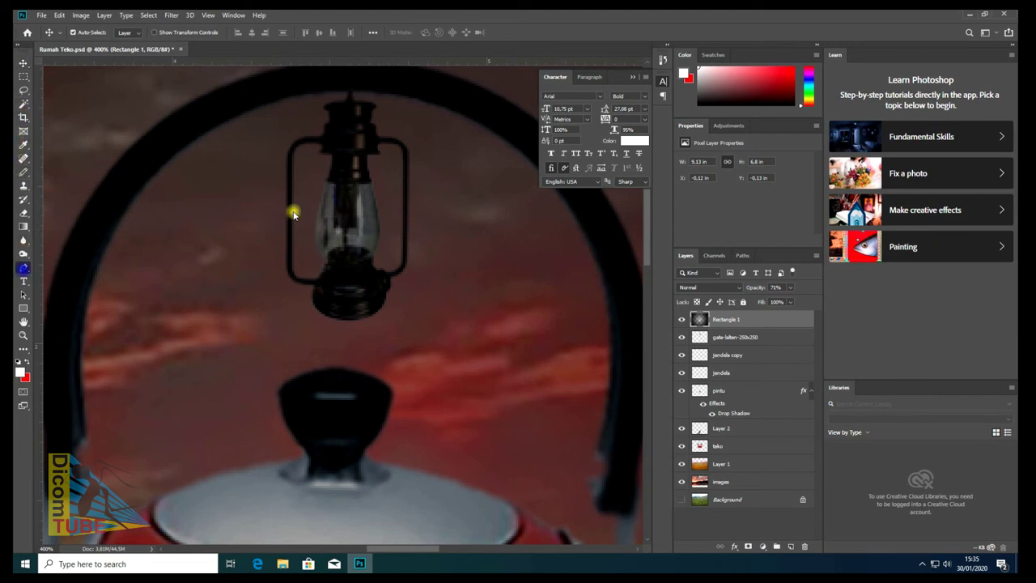
scroll(339, 201, up, 3)
scroll(339, 200, up, 1)
- Undo a first outline attempt and switch the Pen tool to Shape mode
click(292, 170)
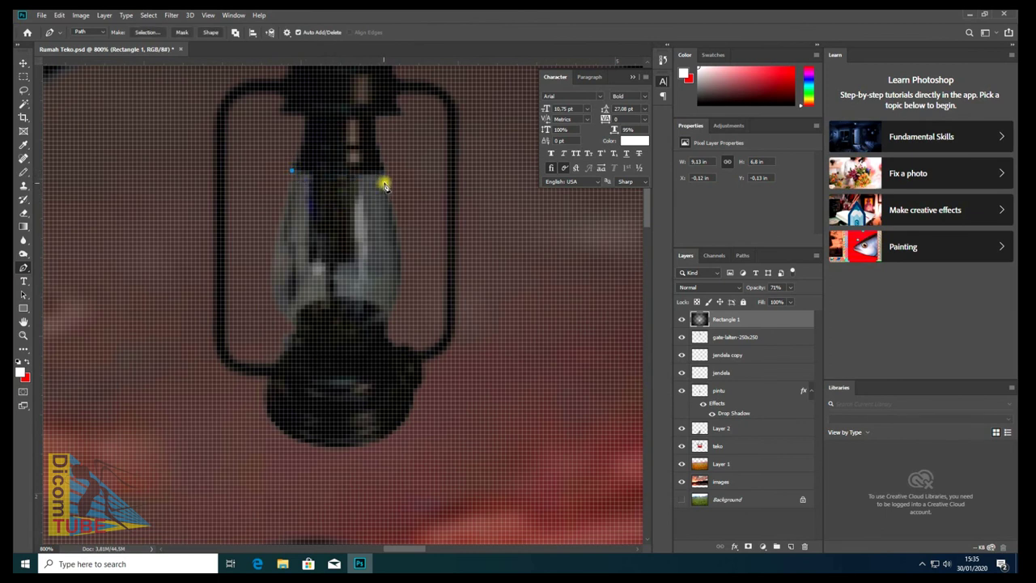
click(384, 171)
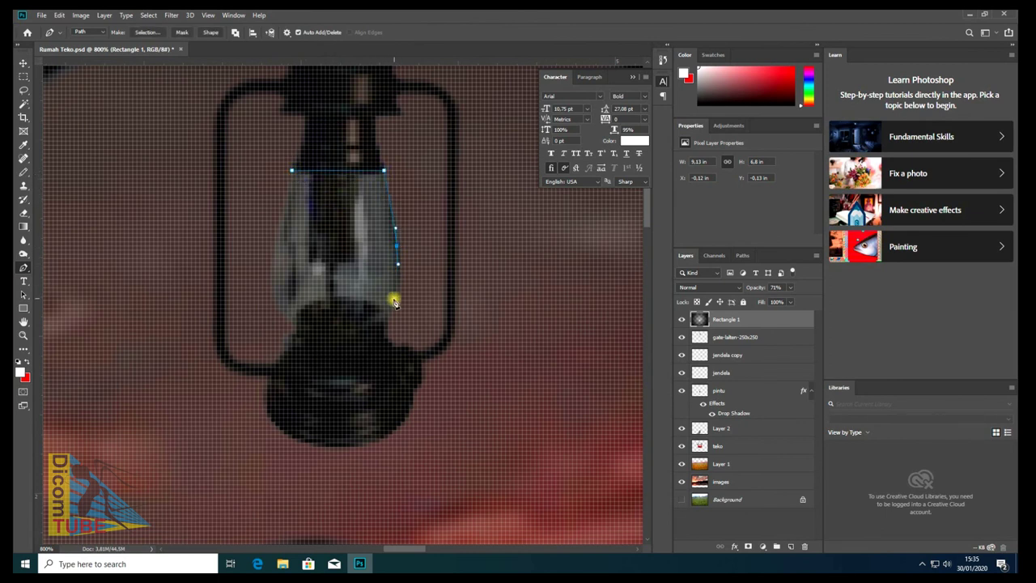
key(ctrl+z)
key(ctrl+z)
key(ctrl+z)
click(100, 33)
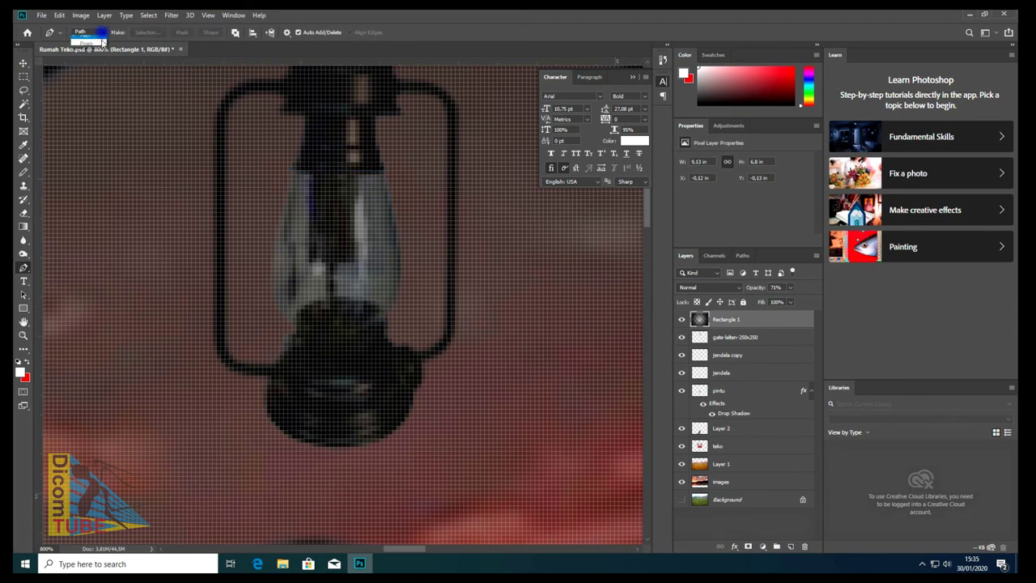
click(87, 38)
- Trace the lantern glass outline into a white-filled Shape 1 layer
click(294, 172)
click(380, 171)
click(395, 221)
click(396, 254)
click(396, 286)
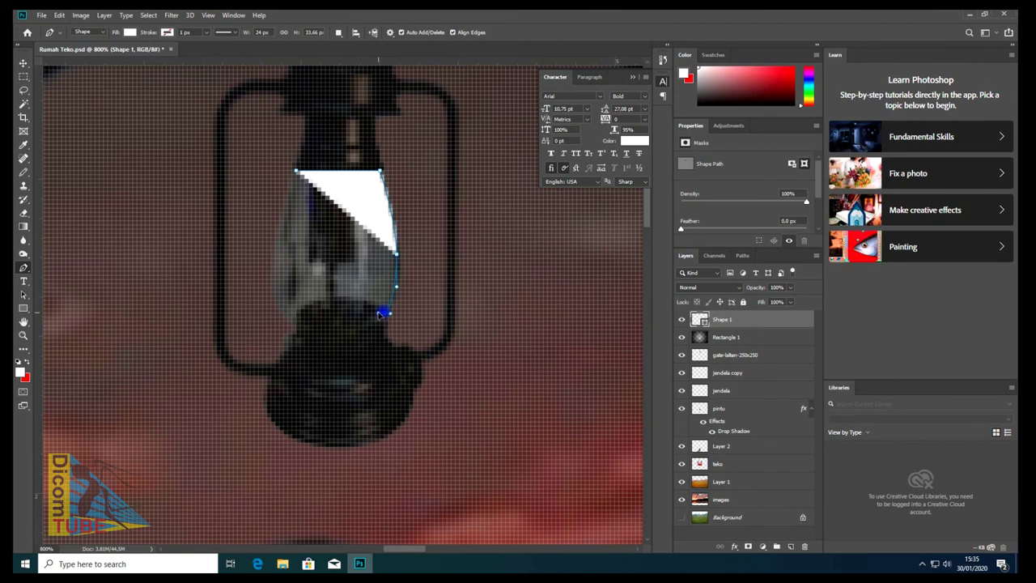
click(384, 312)
click(321, 298)
click(300, 316)
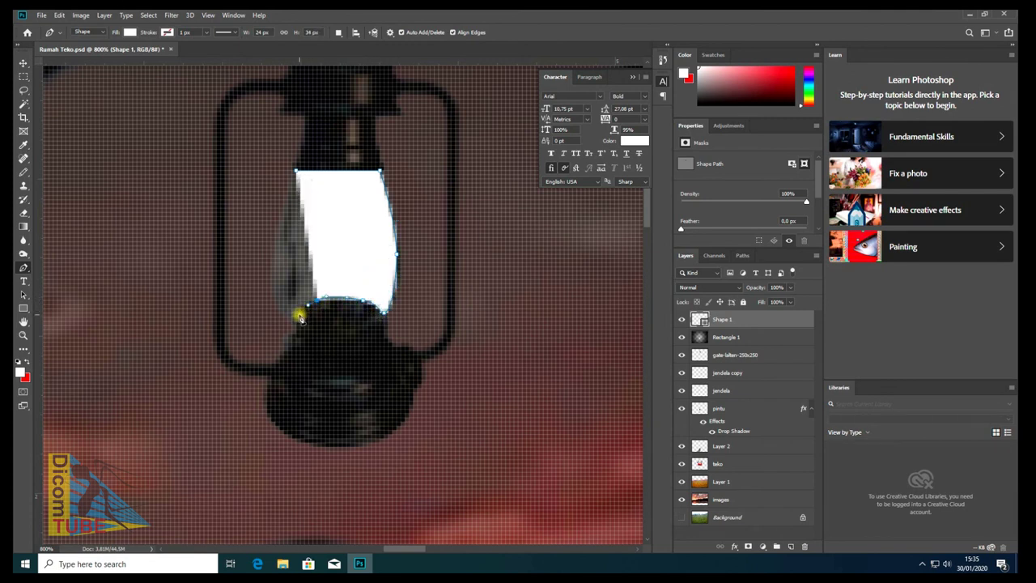
click(296, 324)
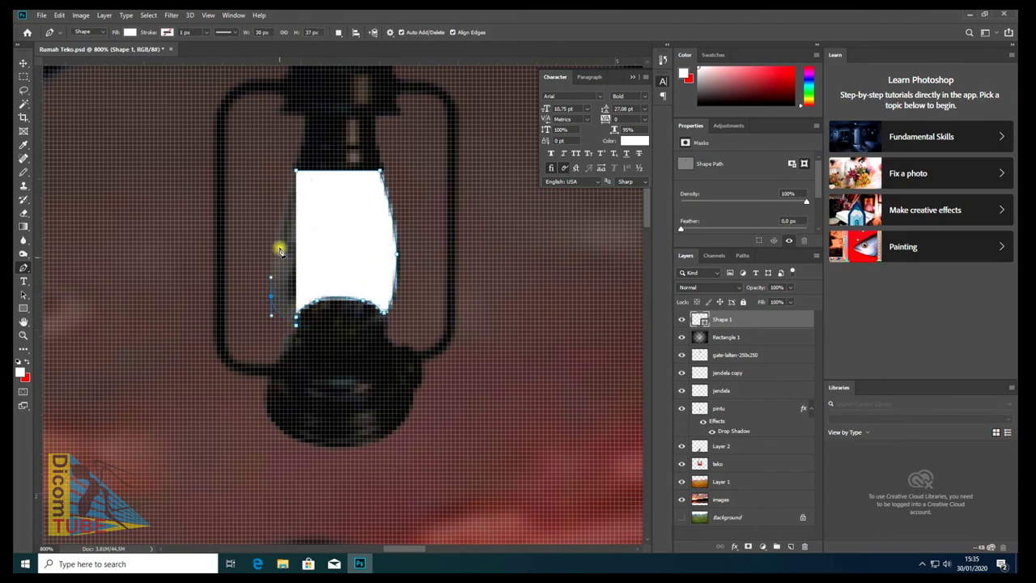
click(296, 173)
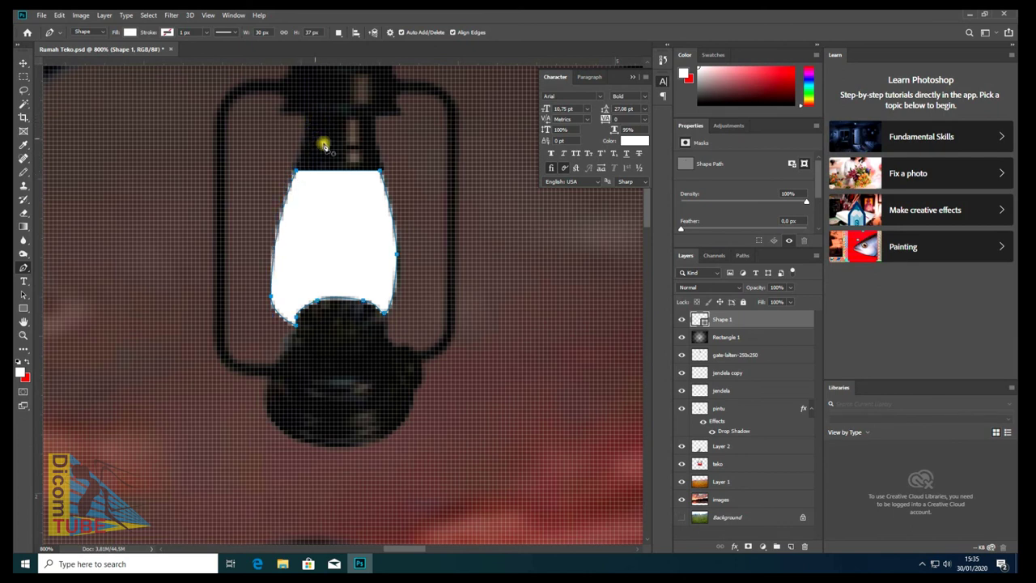
click(24, 63)
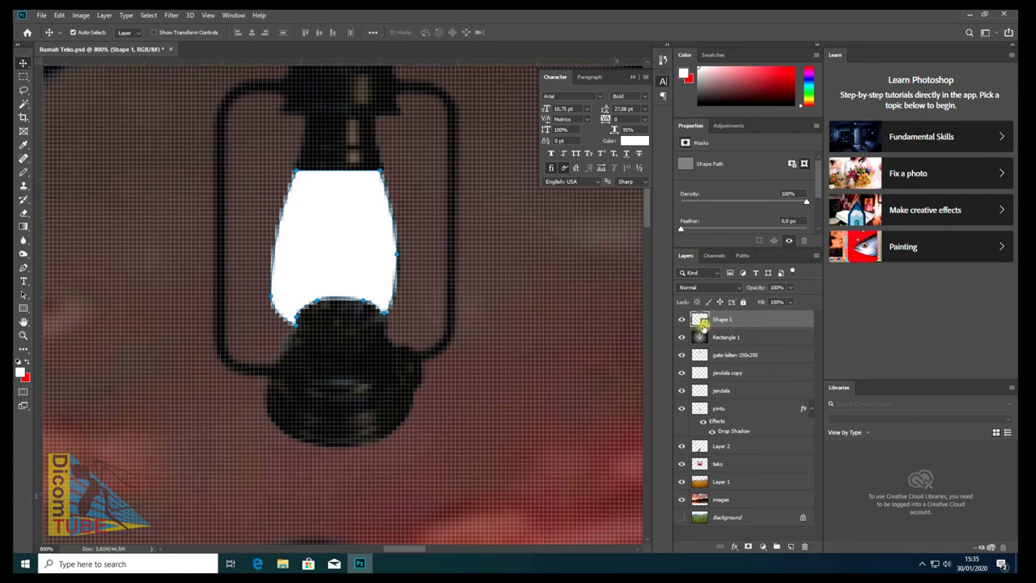
- Change the Shape 1 flame fill colour to orange
double_click(701, 320)
click(539, 193)
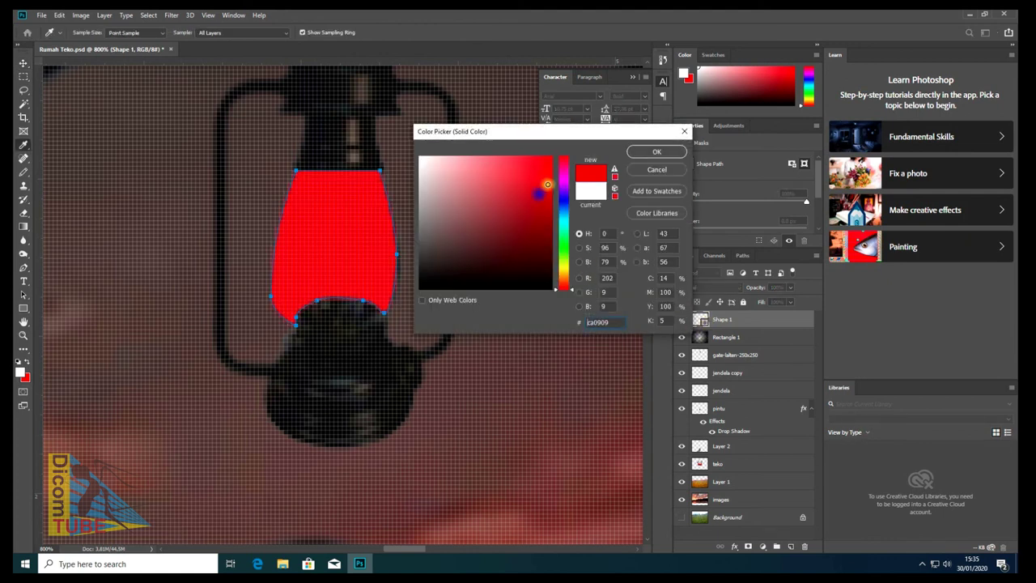
click(564, 273)
drag(565, 273, 565, 275)
drag(542, 196, 528, 155)
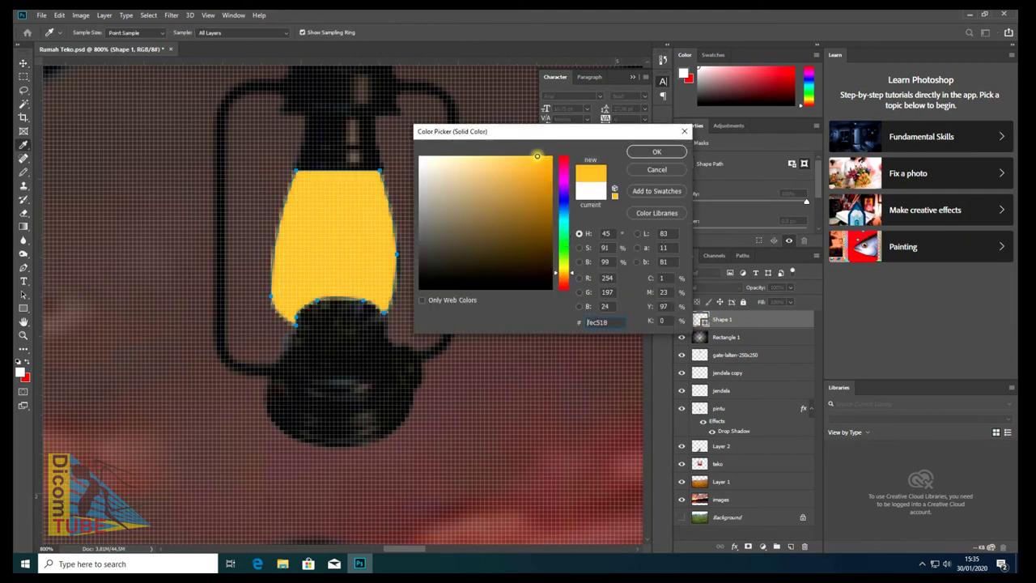
click(565, 273)
drag(566, 273, 567, 278)
click(658, 152)
- Rasterize Shape 1 and warp its lower sides and top edge to fit the glass
right_click(726, 319)
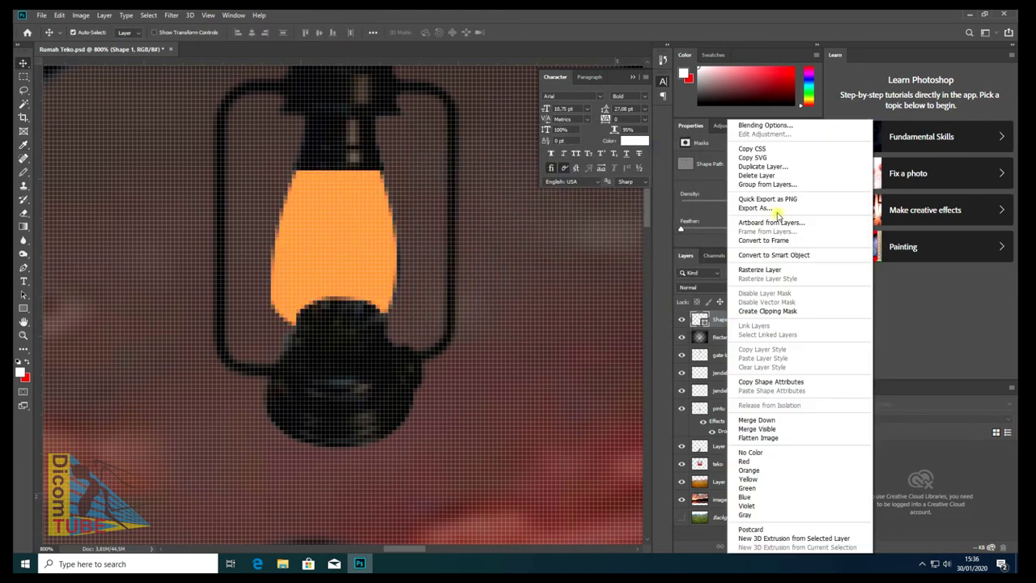
click(768, 269)
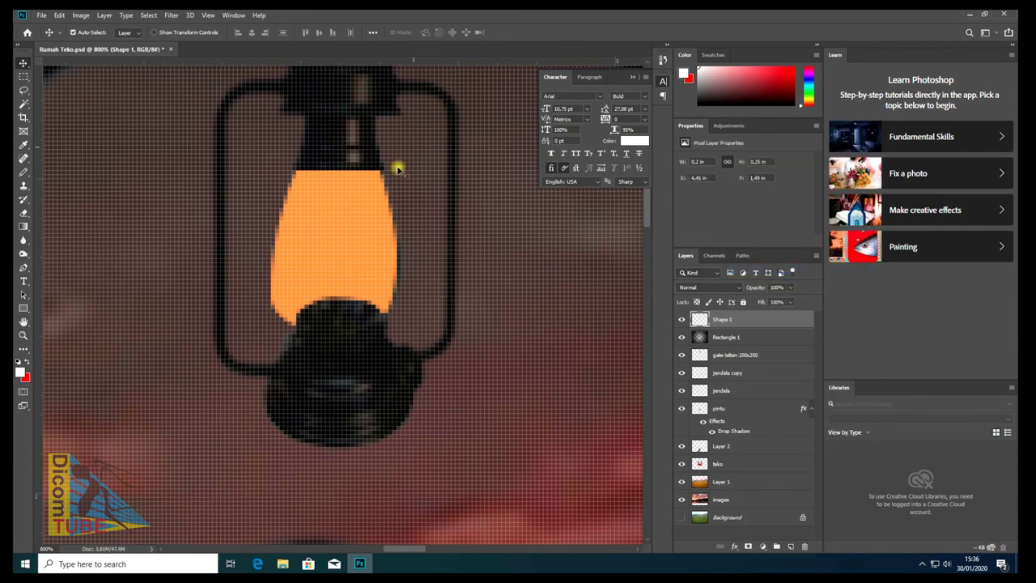
key(ctrl+t)
click(482, 31)
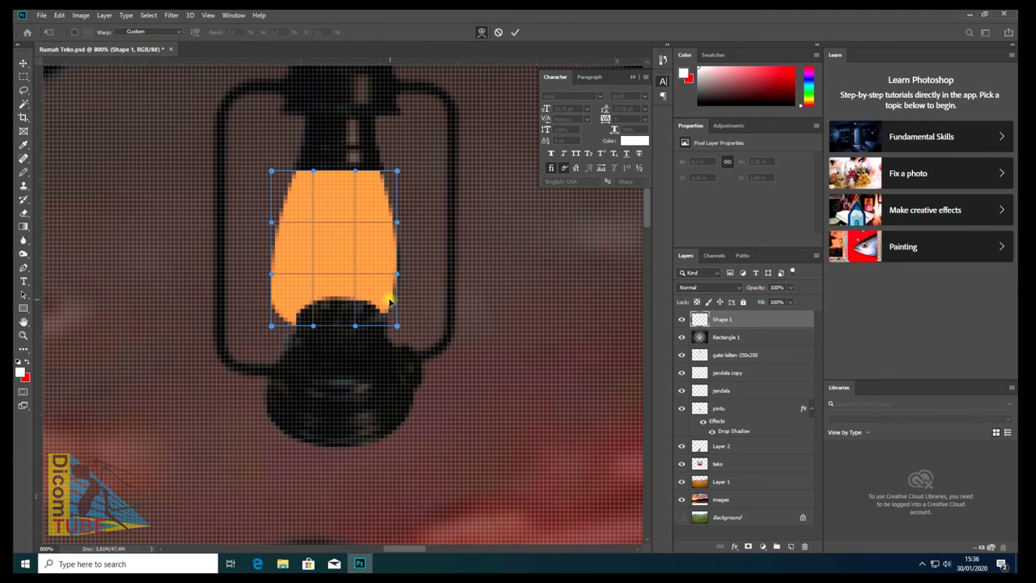
drag(390, 296, 387, 307)
drag(279, 284, 285, 312)
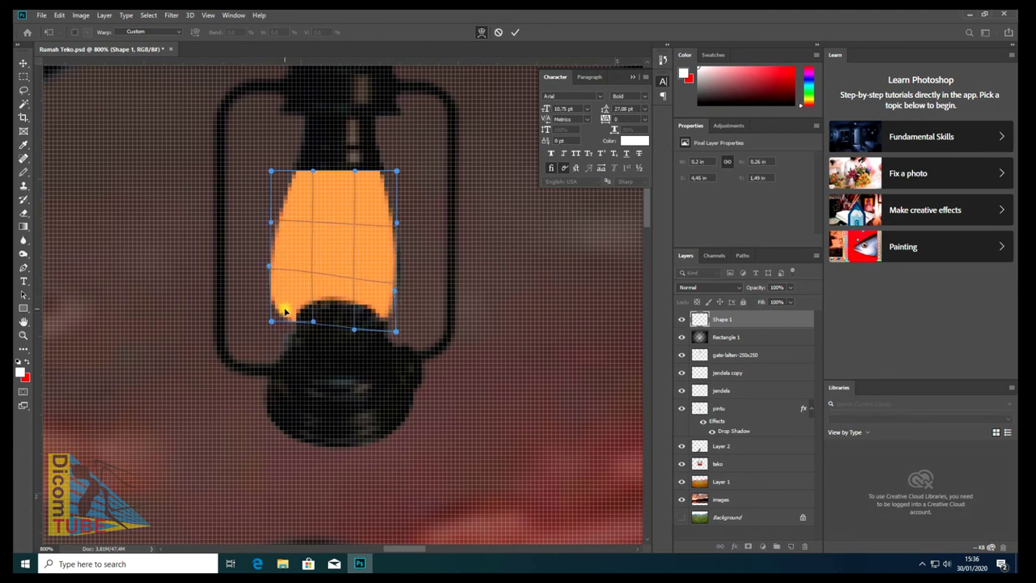
drag(330, 181, 332, 184)
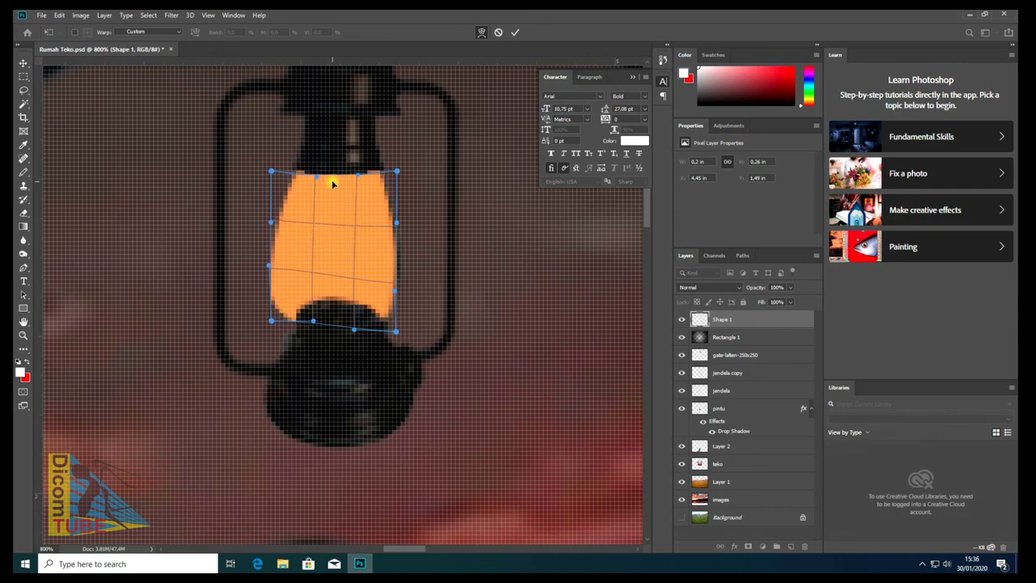
key(Return)
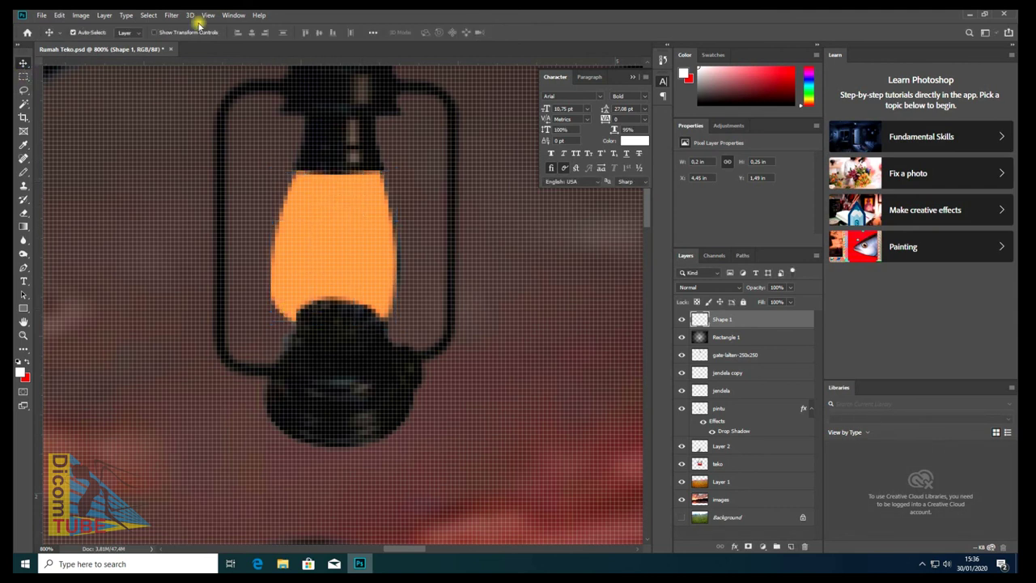
alt+scroll(333, 213, down, 3)
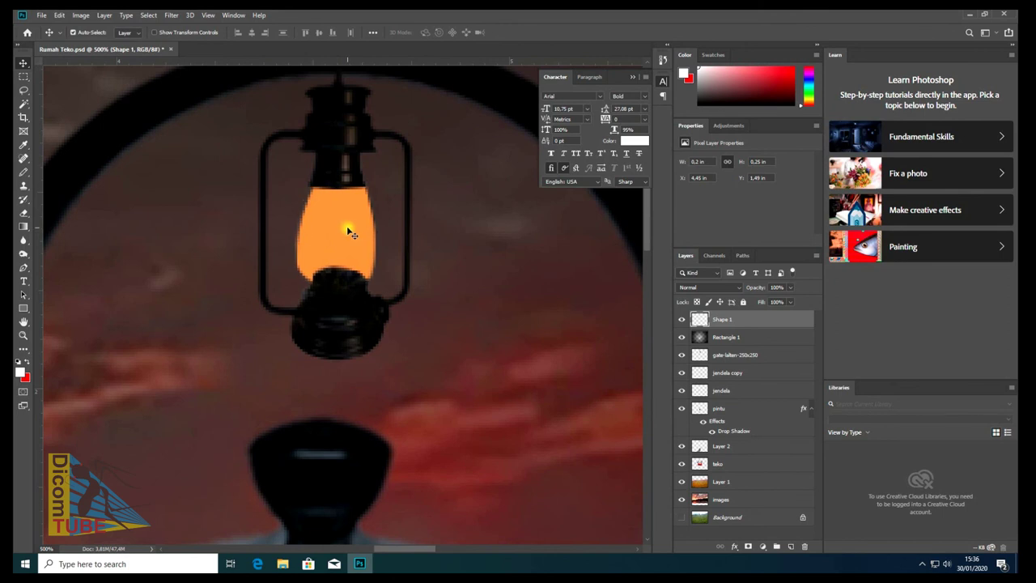
- Apply Blur More and a Gaussian Blur of about 3.6 px to the flame
click(171, 16)
mouse_move(176, 134)
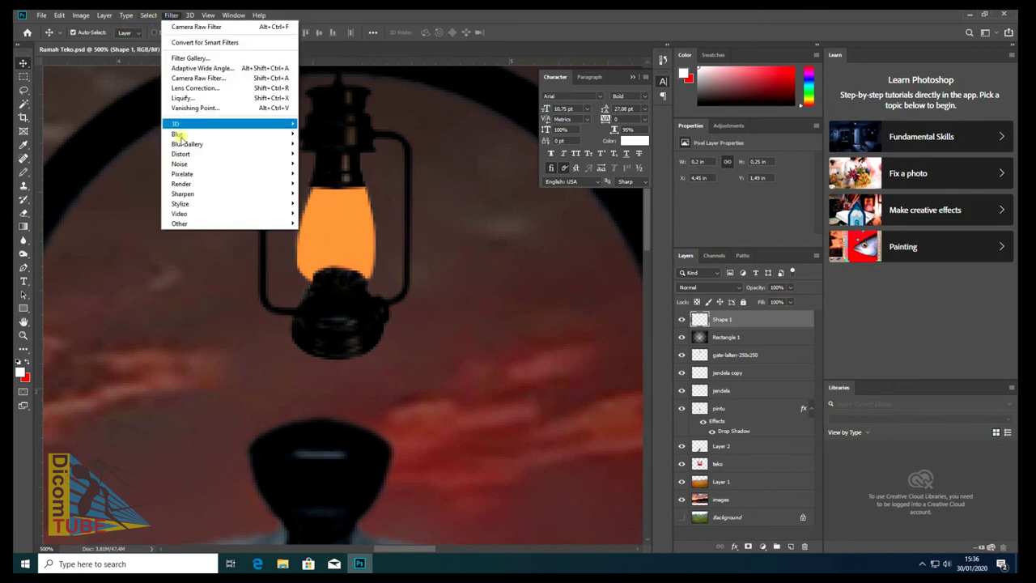
click(332, 154)
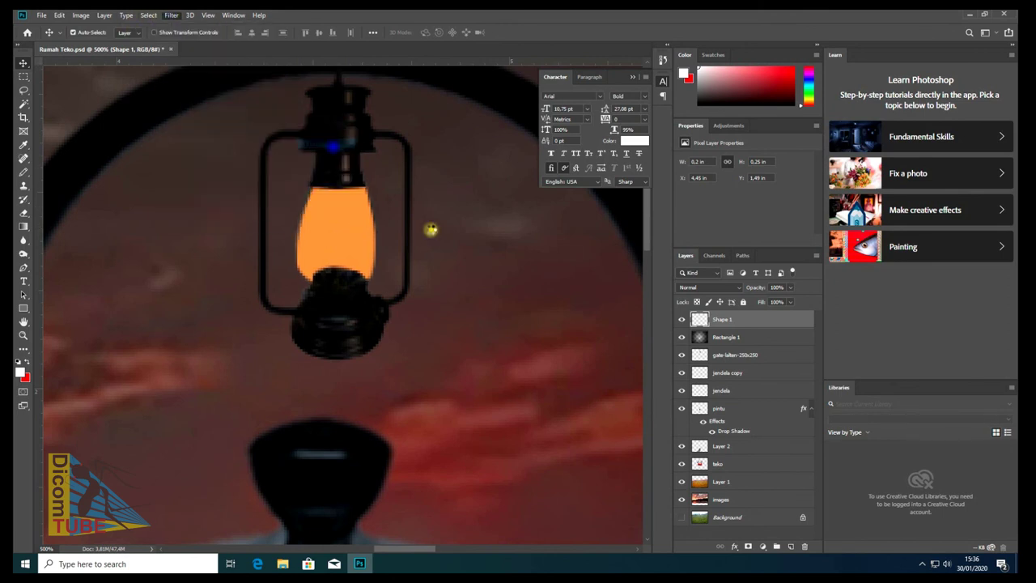
click(171, 15)
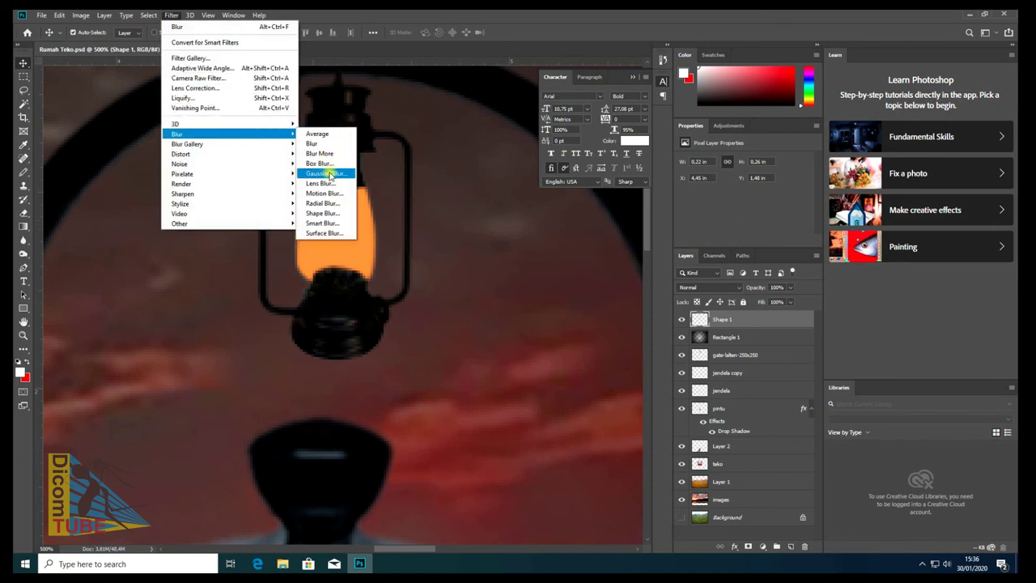
mouse_move(231, 134)
click(328, 173)
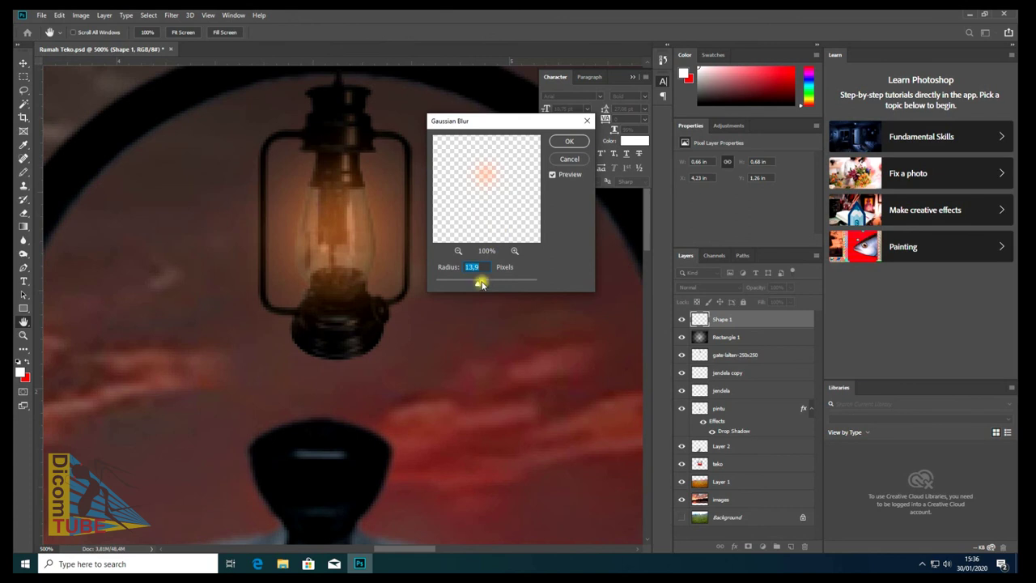
drag(463, 285, 458, 285)
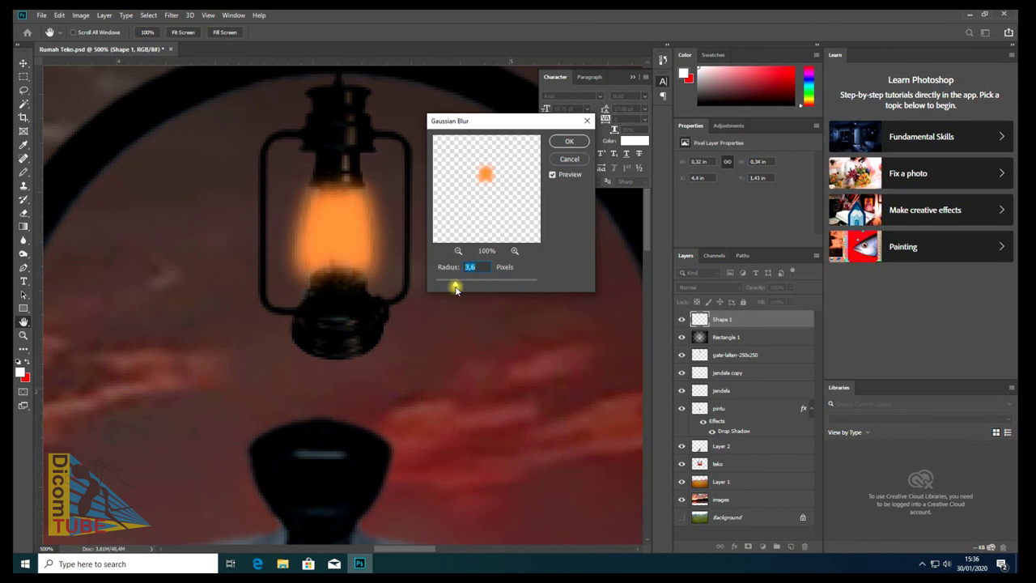
click(568, 143)
- Zoom out to view the whole teapot house
scroll(409, 243, down, 5)
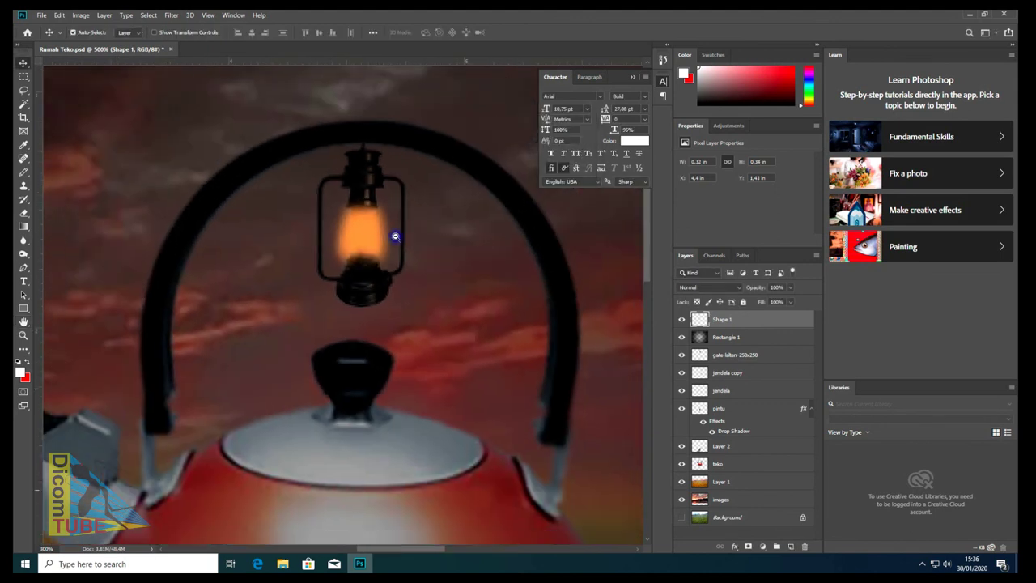
scroll(397, 233, down, 5)
key(v)
scroll(324, 346, up, 3)
scroll(342, 327, down, 2)
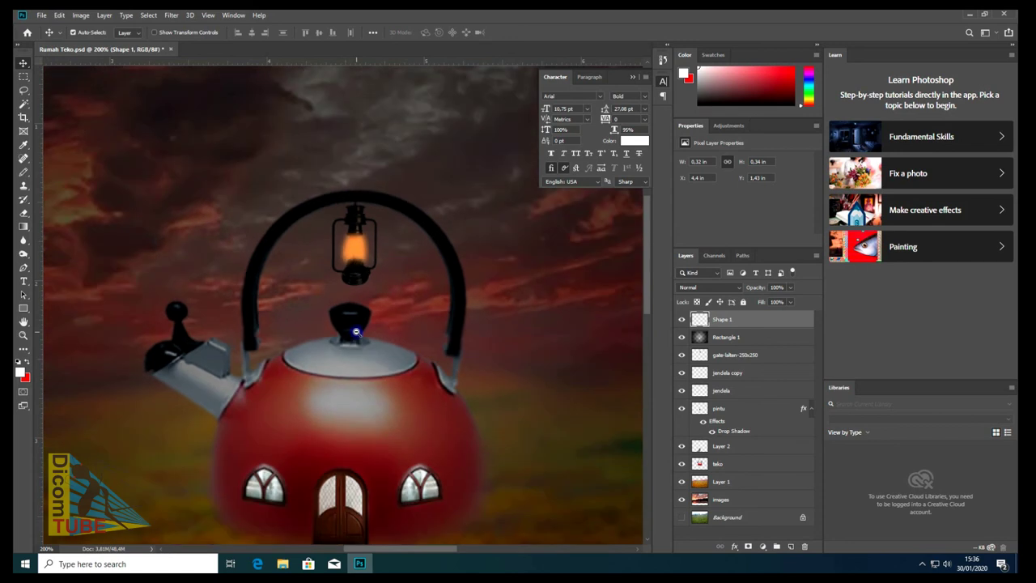
click(723, 340)
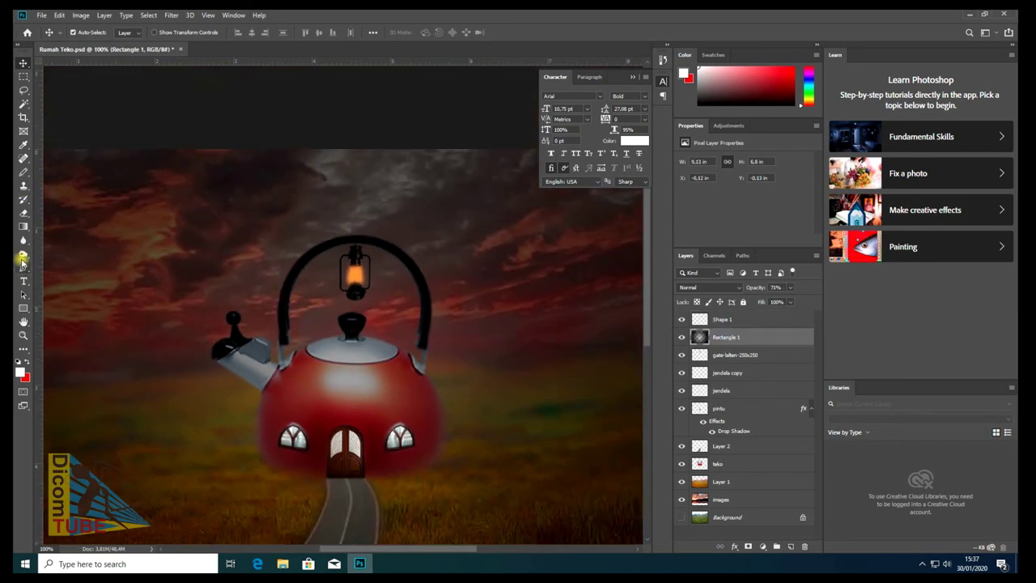
click(23, 214)
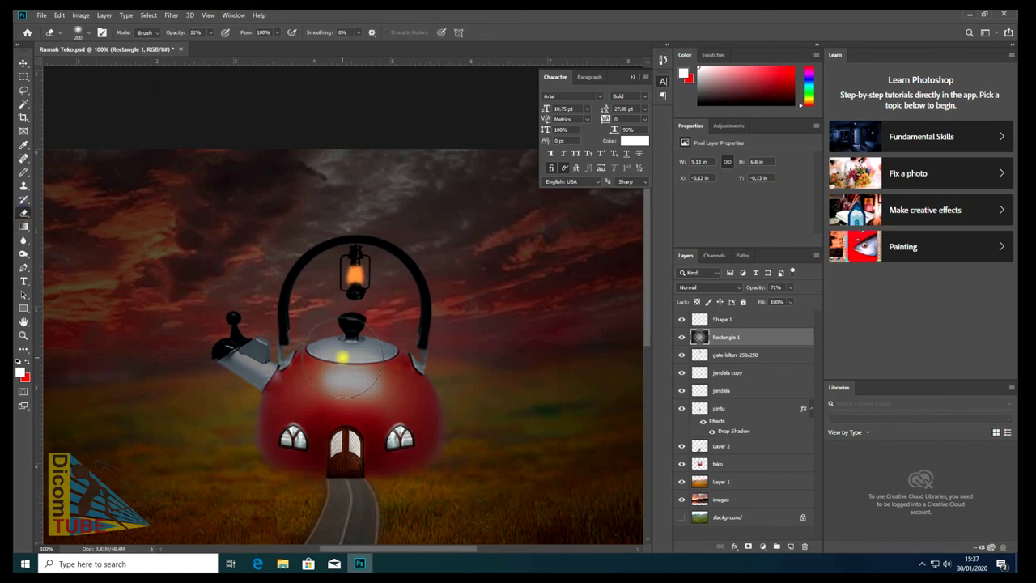
key(bracketright)
key(bracketright)
key(bracketright)
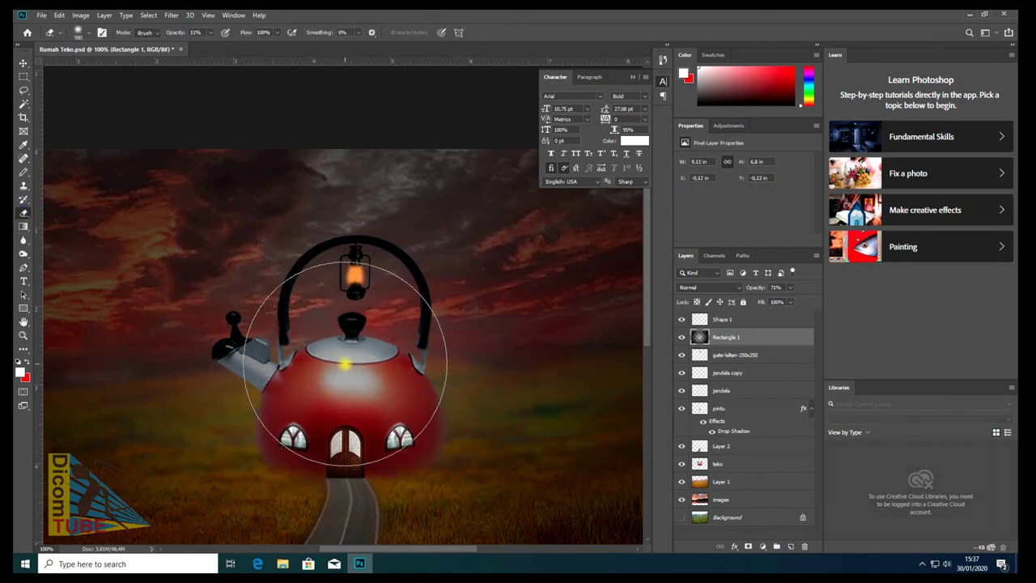
key(bracketleft)
key(bracketleft)
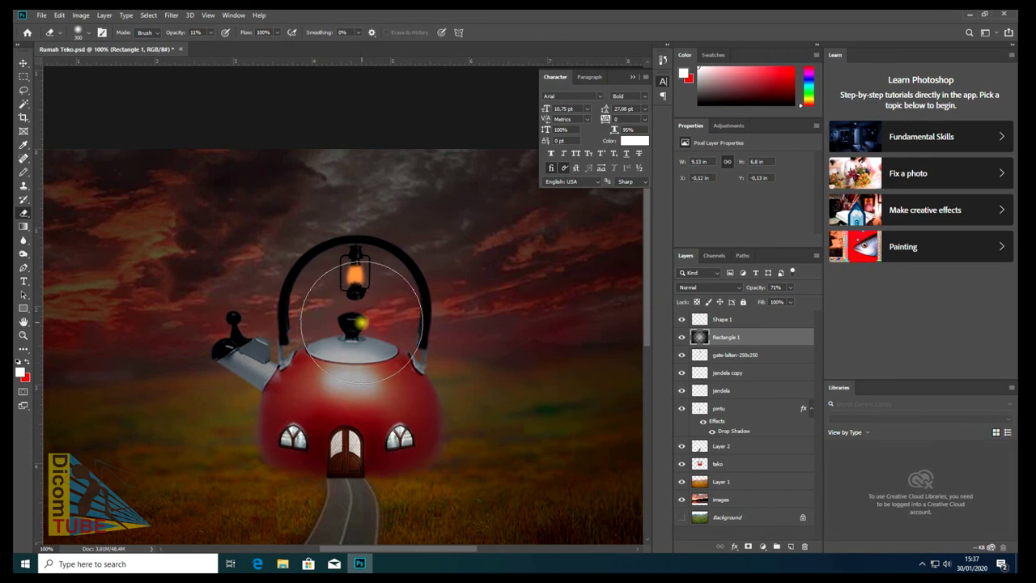
- Give the Shape 1 flame layer a white (#ffffff) Color Overlay layer style
key(v)
click(358, 279)
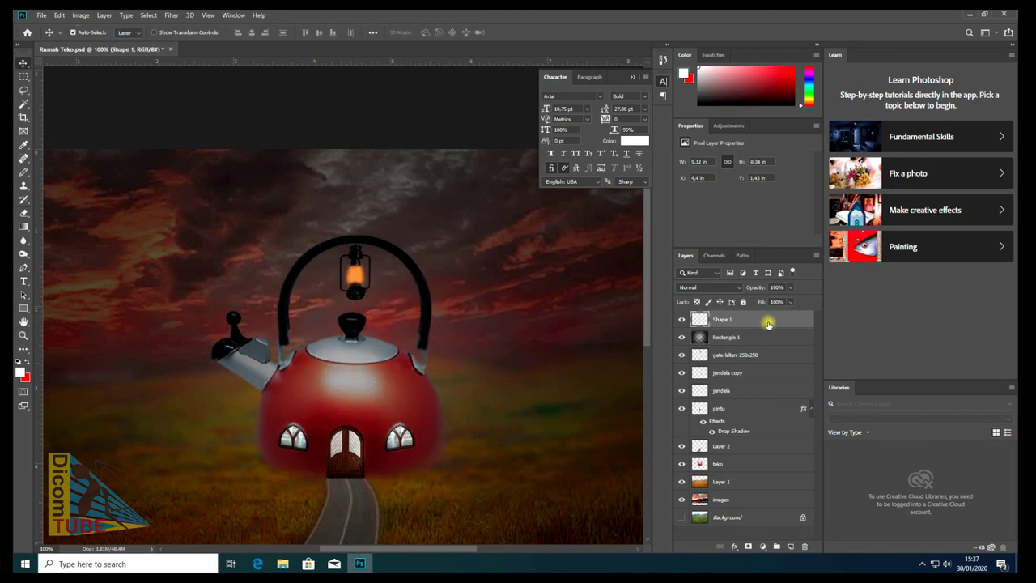
double_click(746, 320)
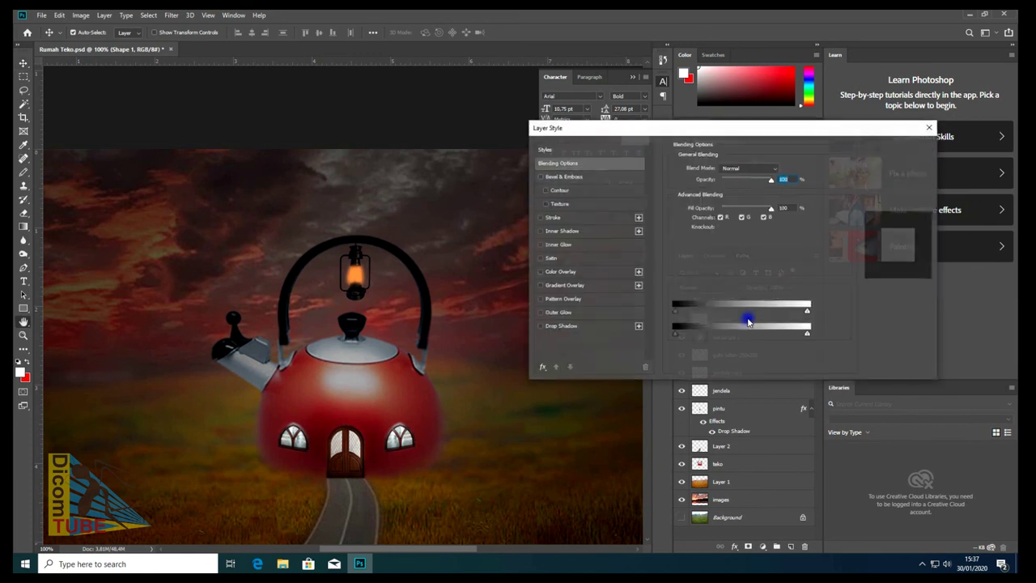
click(558, 273)
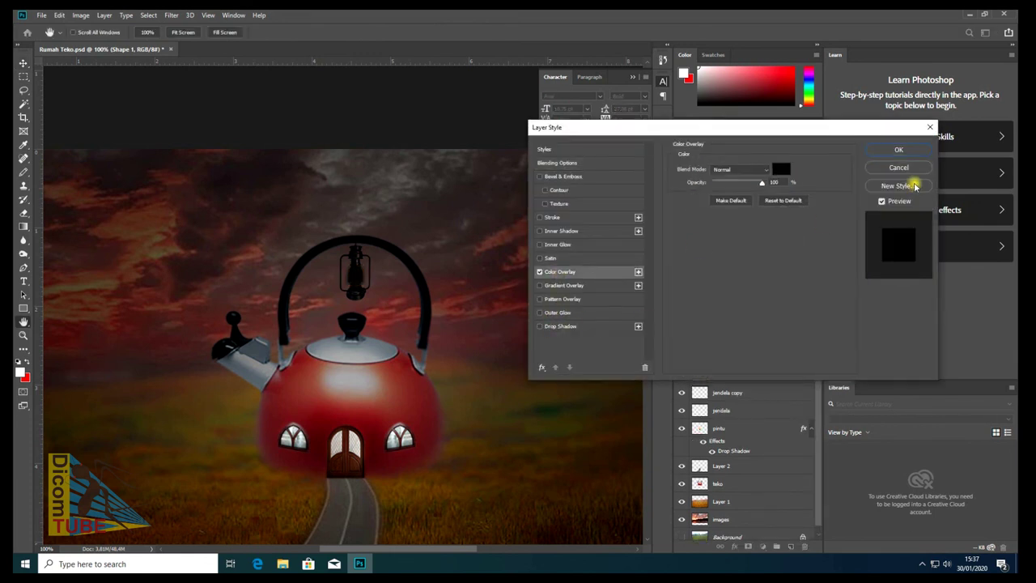
click(781, 169)
text(ffffff)
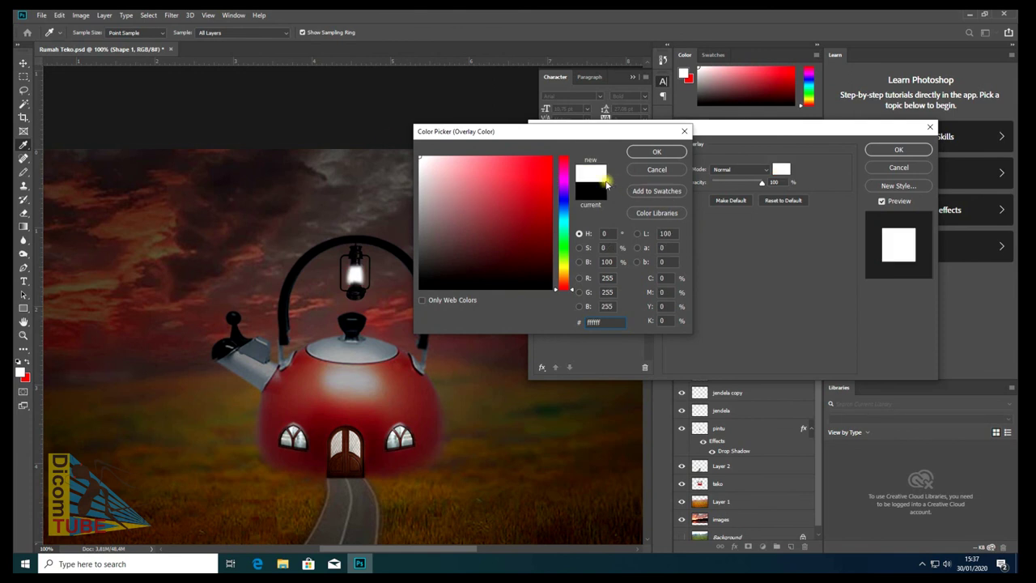
click(657, 153)
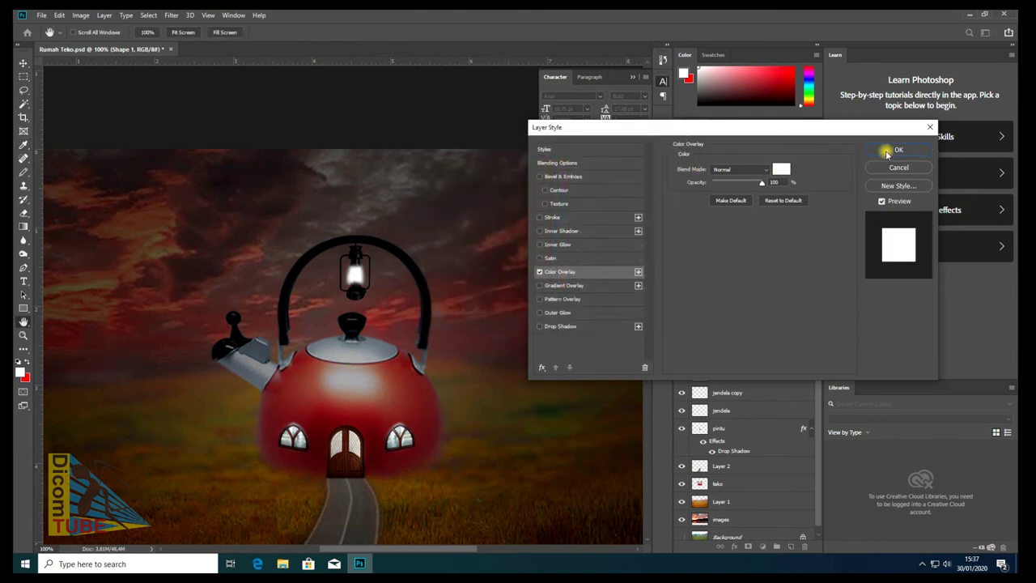
click(888, 153)
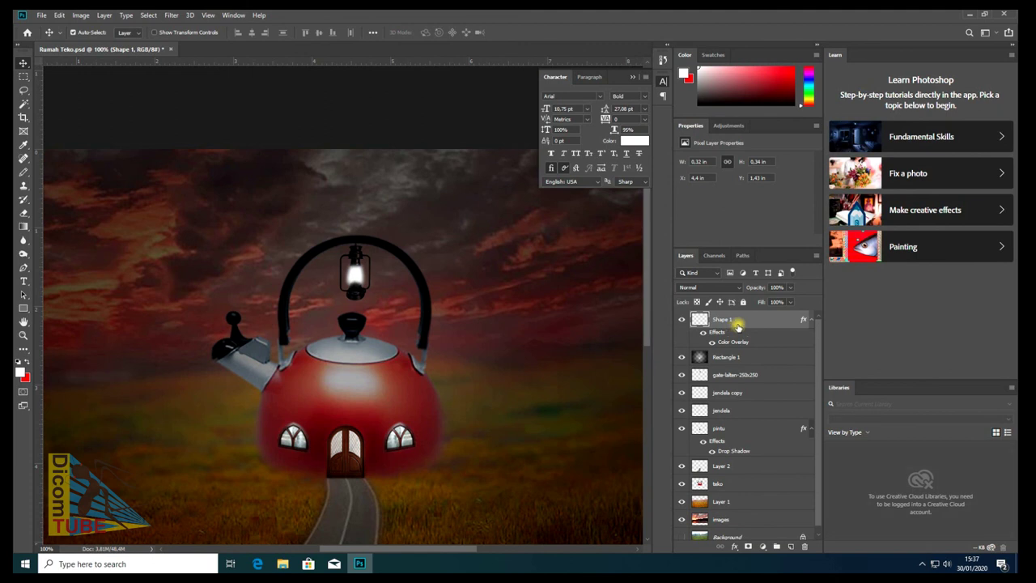
click(743, 356)
click(746, 322)
- Erase the dark Rectangle 1 overlay around the kettle lid with a large eraser brush
click(716, 357)
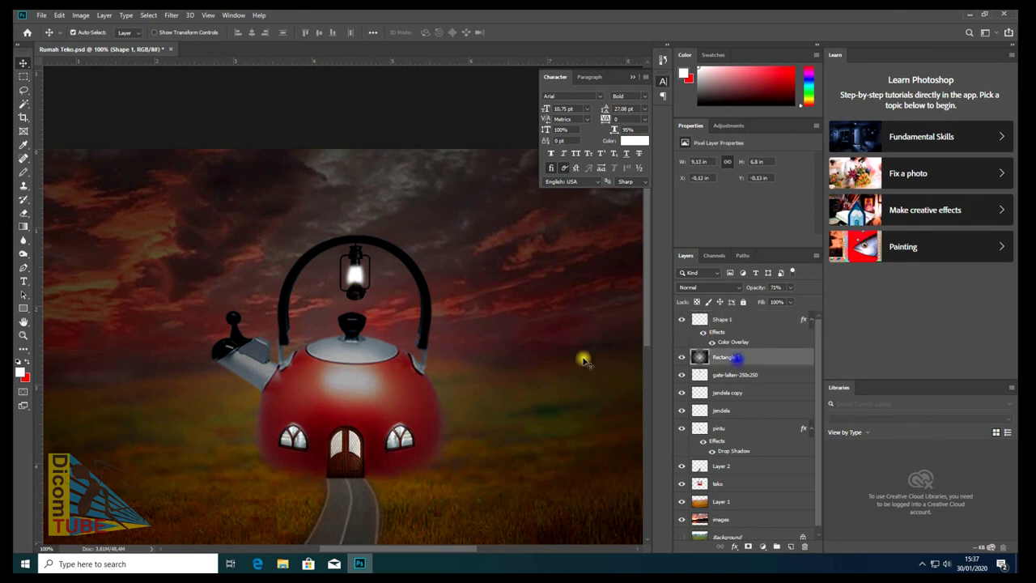
click(23, 212)
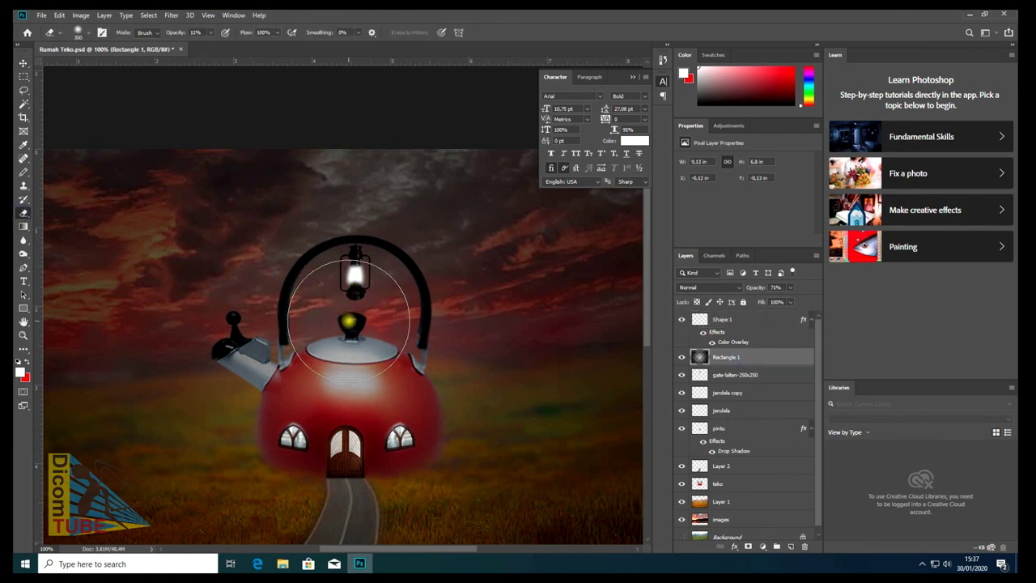
key(bracketright)
key(bracketright)
key(bracketright)
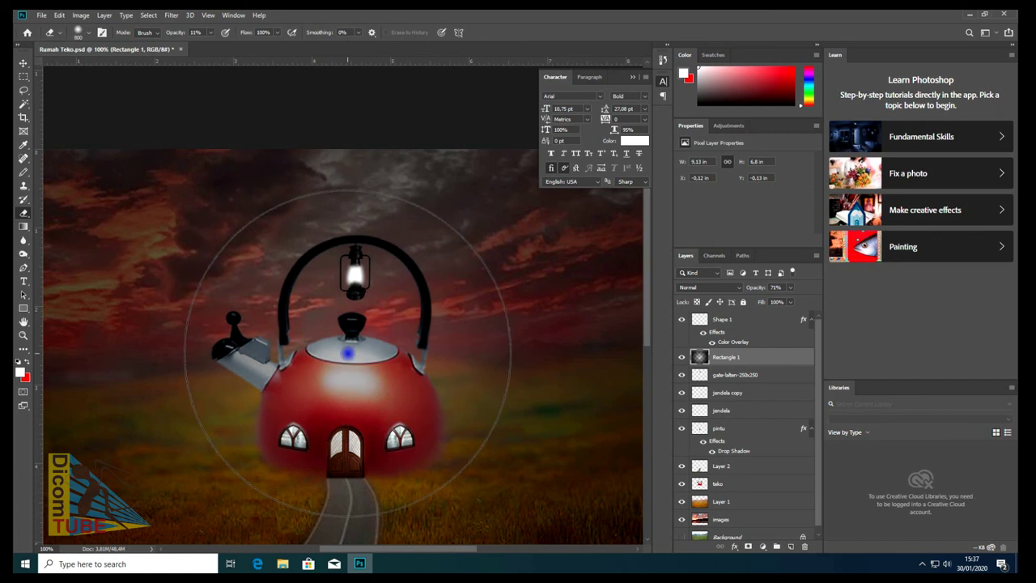
key(ctrl+minus)
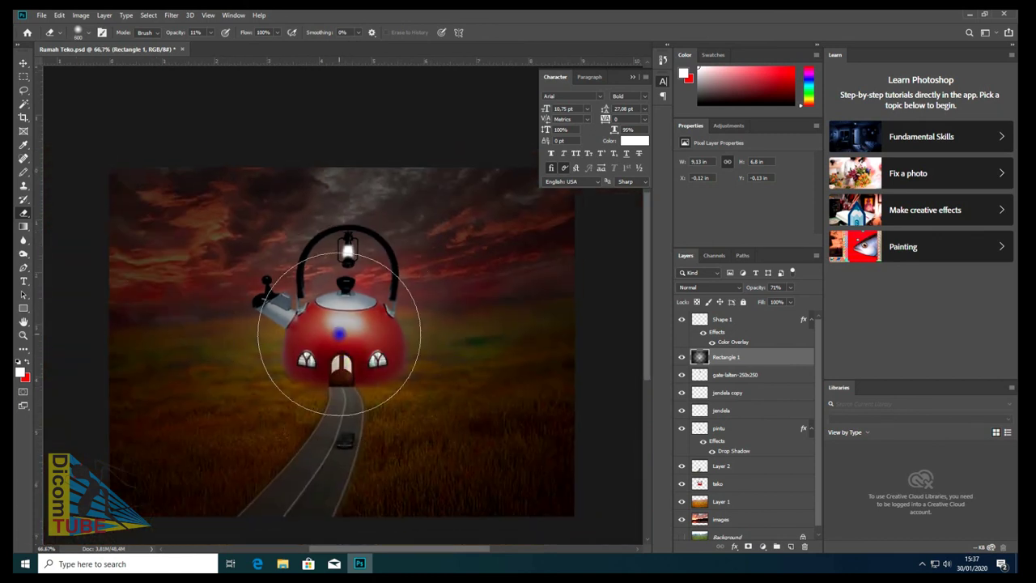
drag(340, 332, 347, 327)
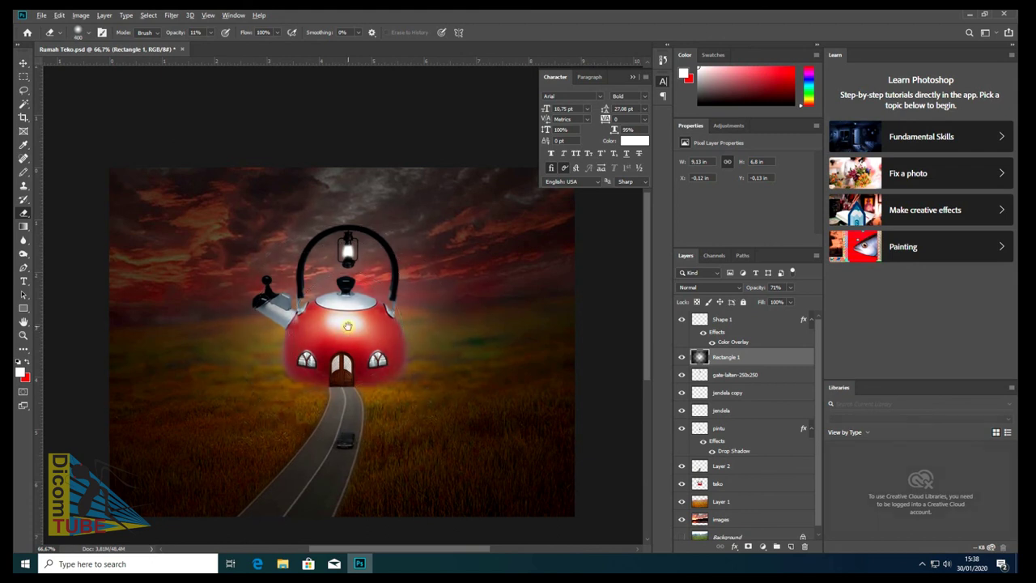
scroll(347, 325, down, 2)
scroll(349, 340, up, 2)
scroll(357, 365, up, 2)
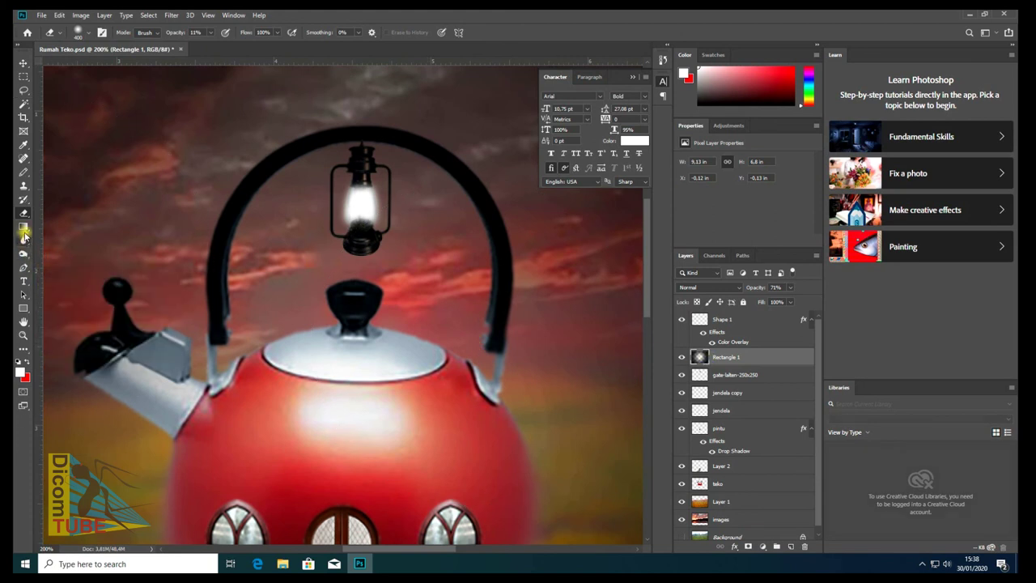
- Try a rounded rectangle over the kettle, then undo it
click(24, 308)
click(63, 317)
scroll(308, 279, down, 2)
drag(307, 277, 392, 356)
key(ctrl+z)
- Draw a white ellipse over the kettle top and nudge it slightly upward
right_click(24, 314)
click(77, 328)
mouse_move(307, 261)
mouse_down()
mouse_move(385, 354)
mouse_move(399, 341)
mouse_up()
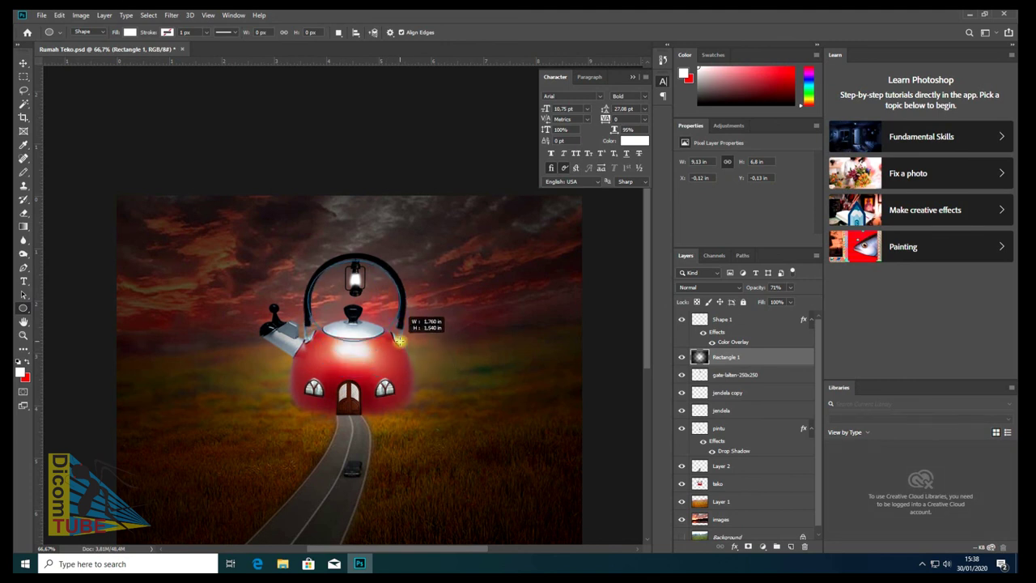
drag(399, 342, 390, 341)
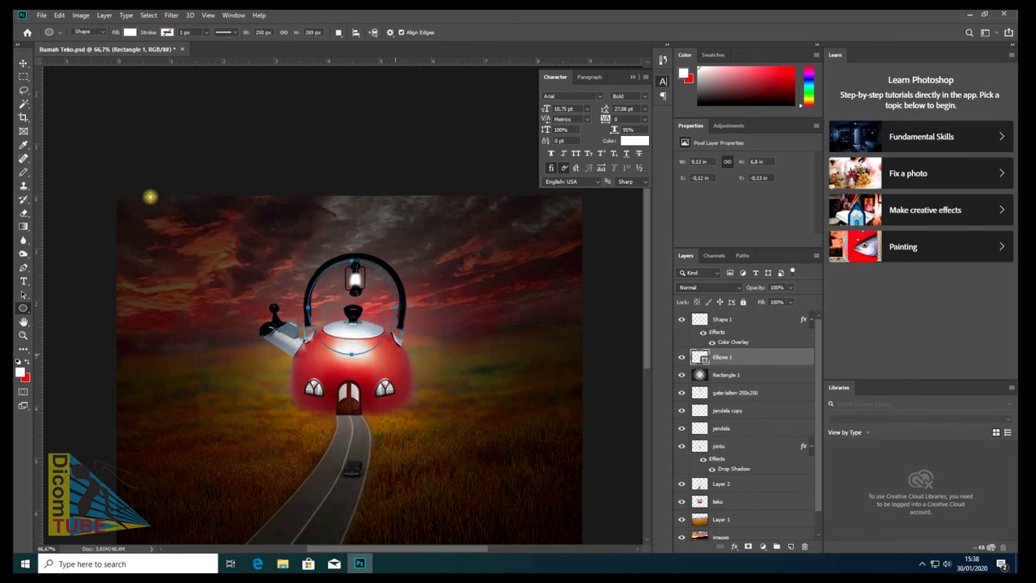
key(v)
drag(347, 305, 353, 301)
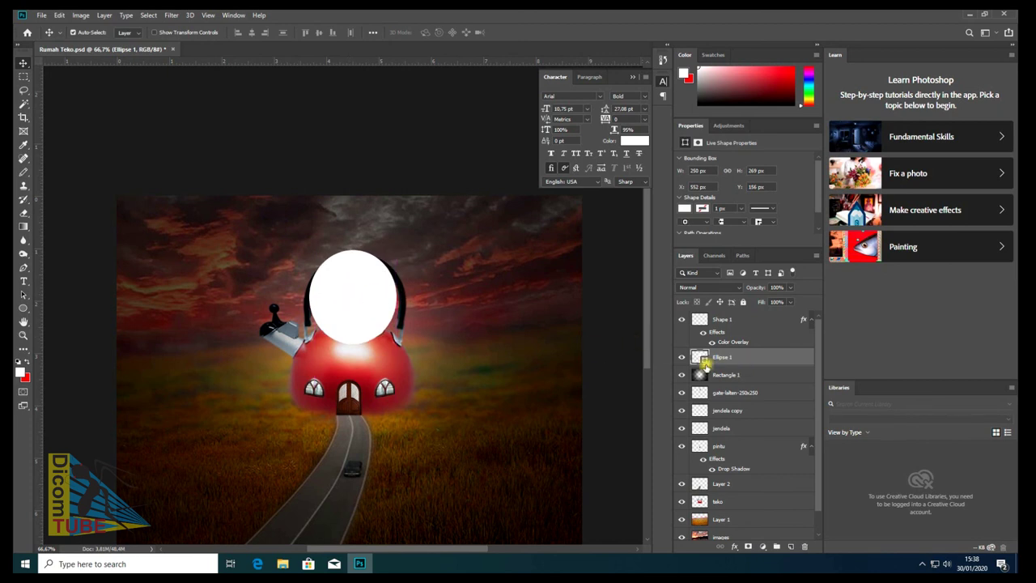
- Rasterize the Ellipse 1 layer into a pixel layer
right_click(736, 362)
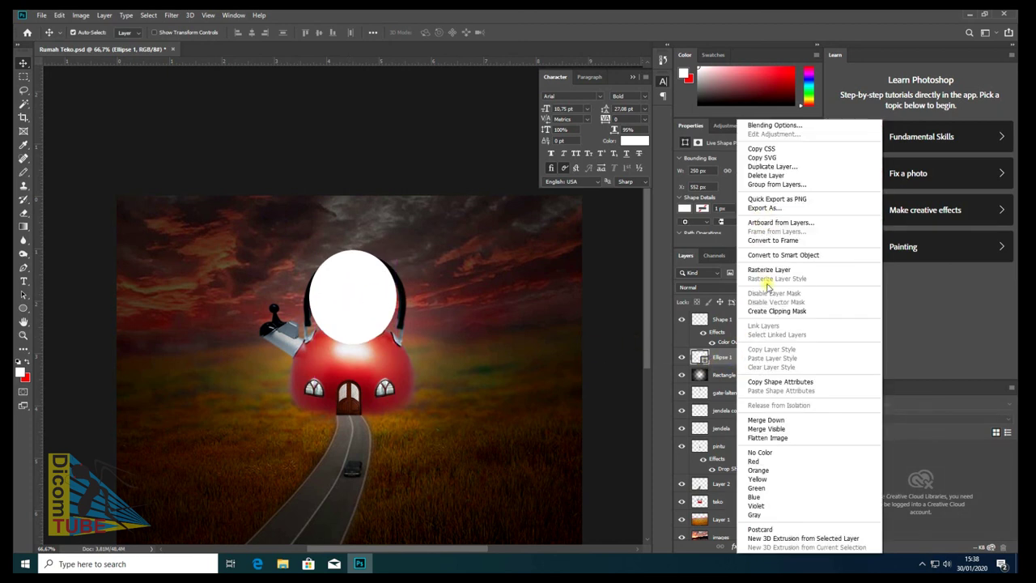
click(765, 273)
click(169, 16)
mouse_move(186, 134)
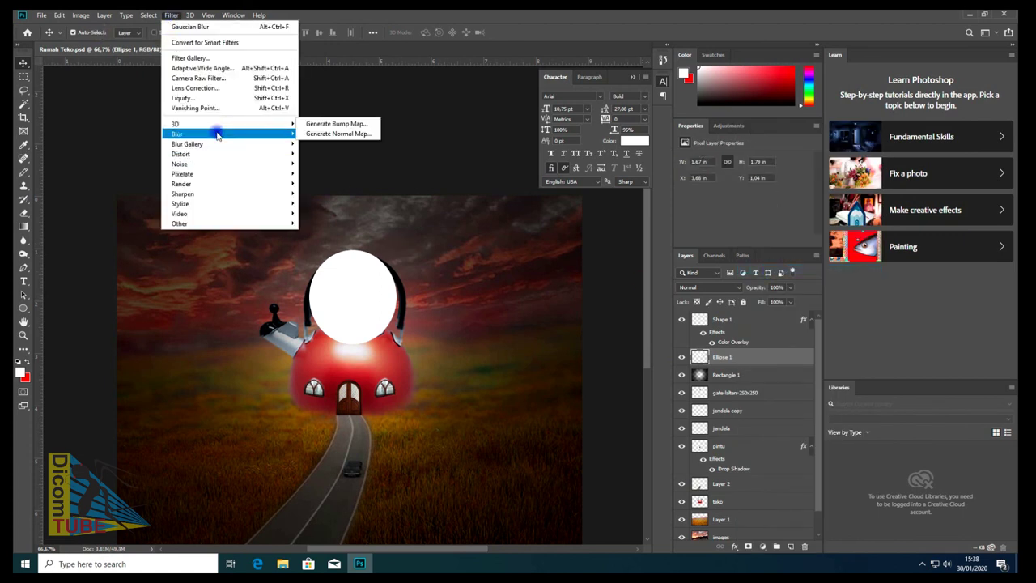
- Gaussian-blur the white ellipse and scale it into a large soft halo around the kettle
click(332, 175)
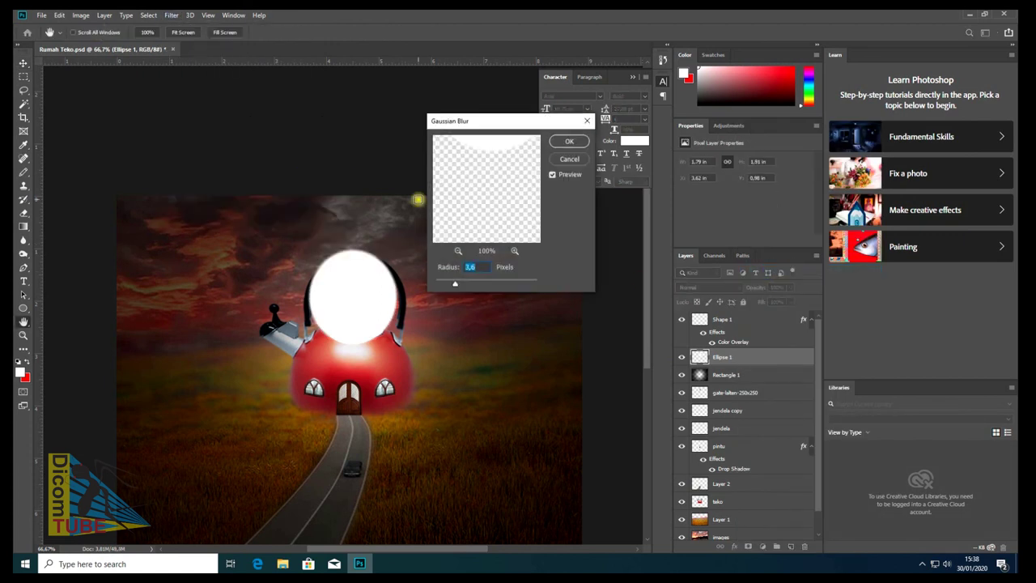
mouse_move(444, 275)
mouse_down()
mouse_move(488, 282)
mouse_move(486, 293)
mouse_up()
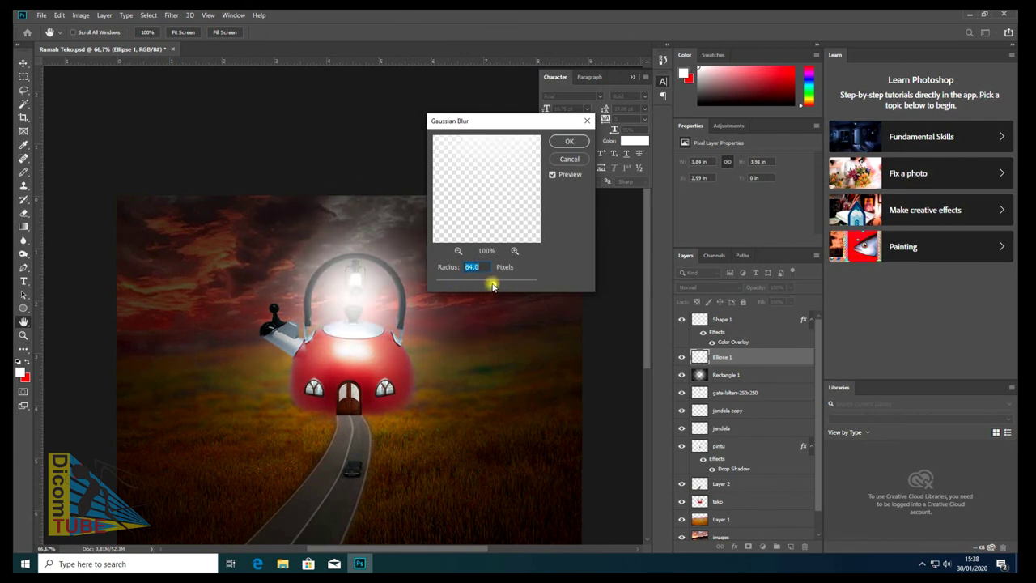
click(569, 141)
key(ctrl+t)
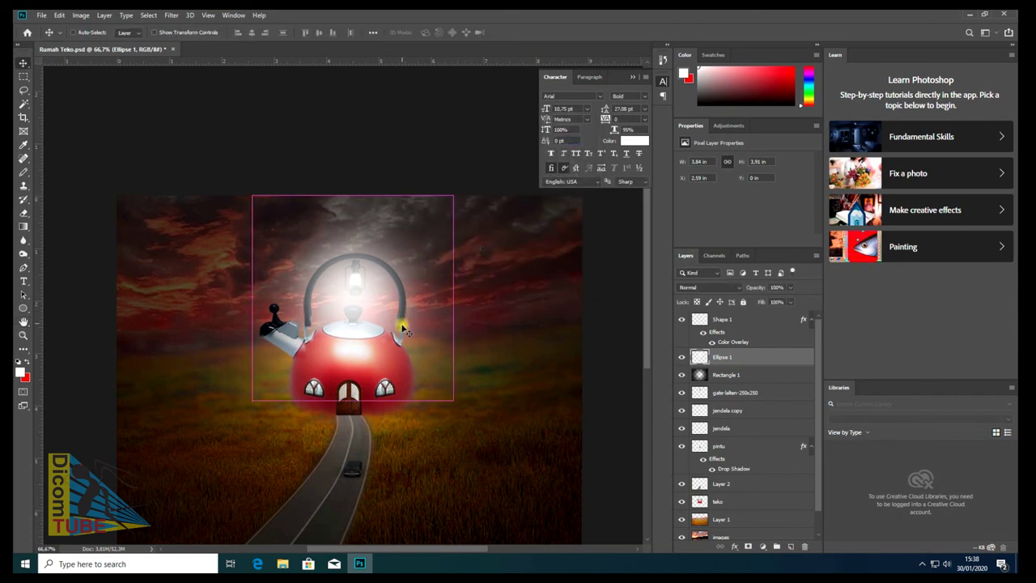
drag(456, 405, 477, 425)
drag(250, 426, 232, 444)
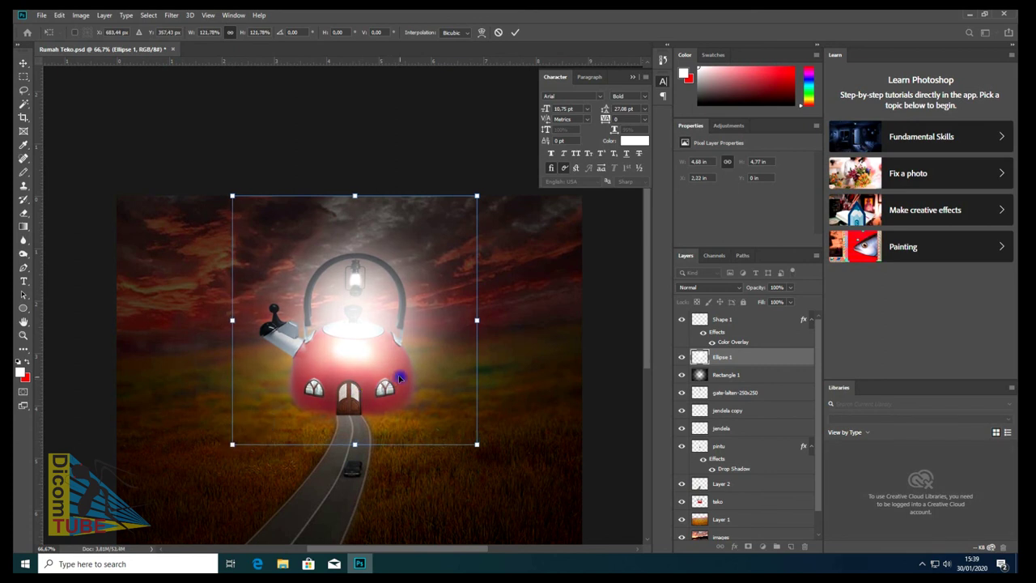
drag(400, 377, 399, 367)
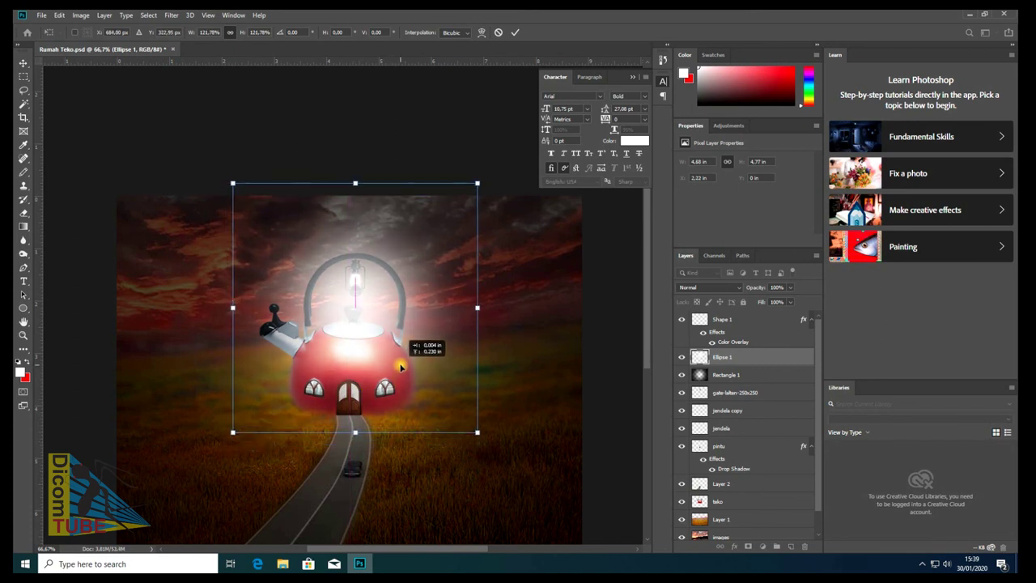
key(ctrl+minus)
key(ctrl+minus)
key(Return)
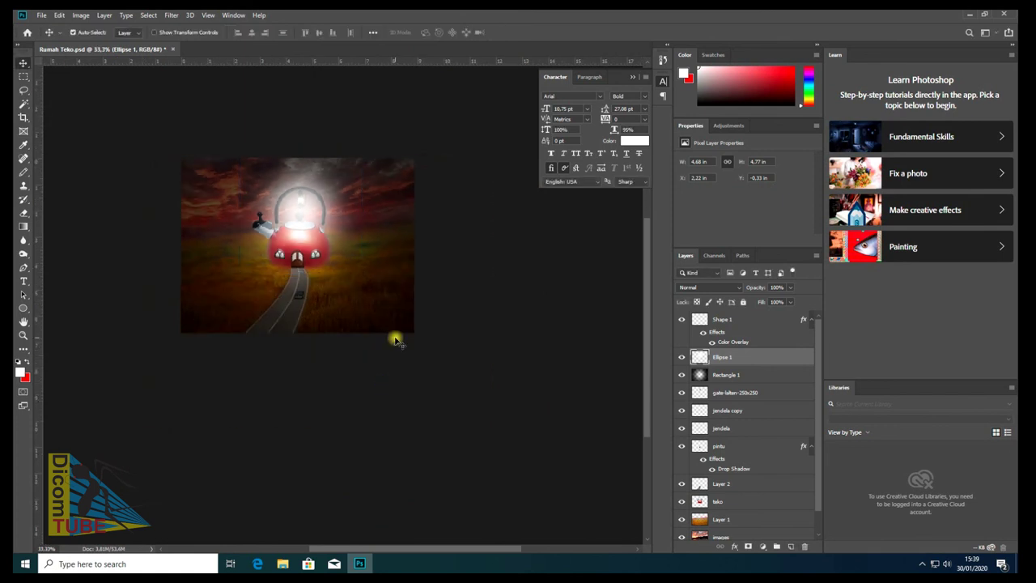
- Open the EDITING PROFESIONAL source folder and drag the antena image onto the canvas
key(ctrl+minus)
key(ctrl+plus)
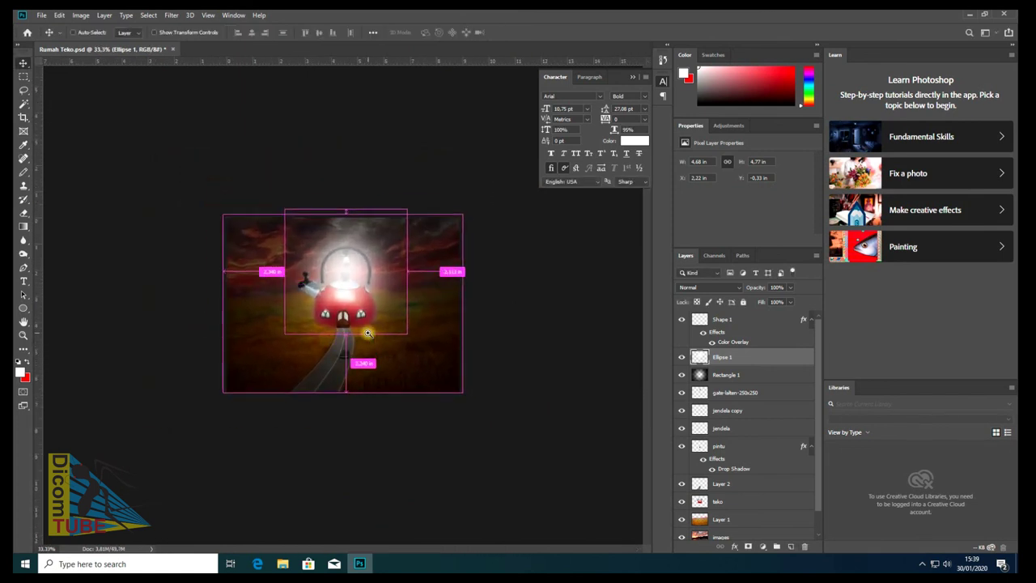
key(ctrl+plus)
key(ctrl+minus)
key(ctrl+plus)
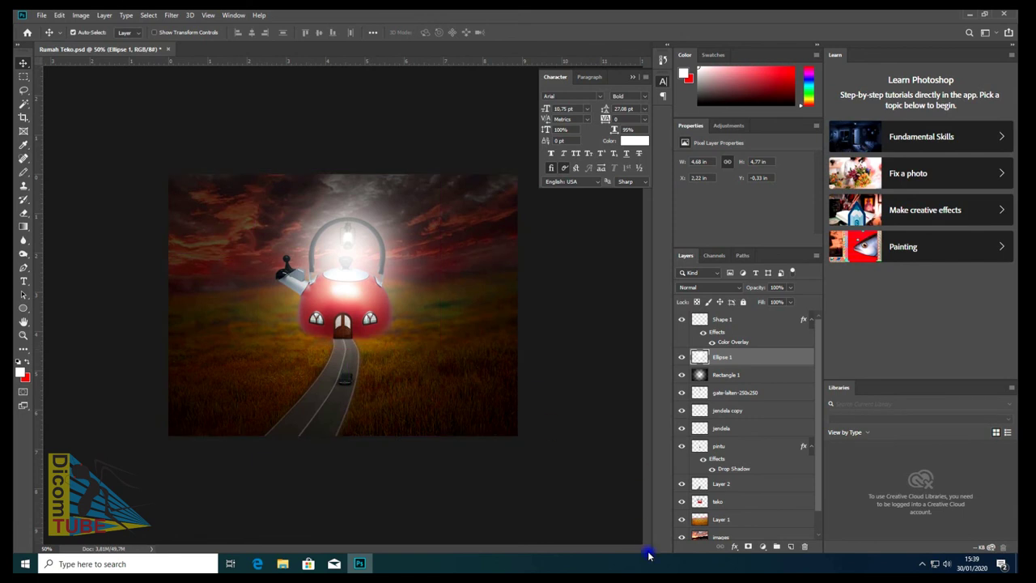
click(282, 563)
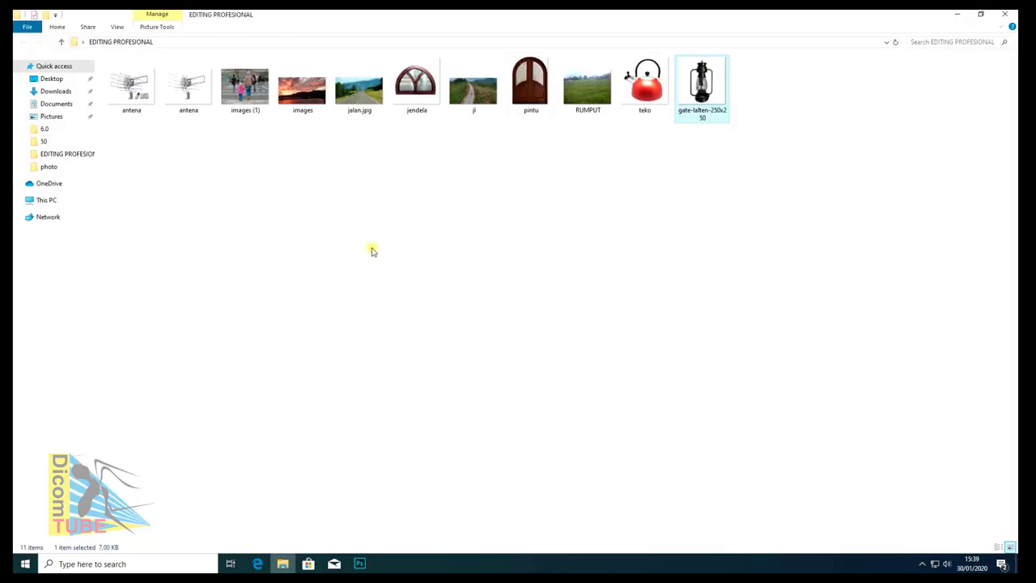
drag(188, 93, 304, 277)
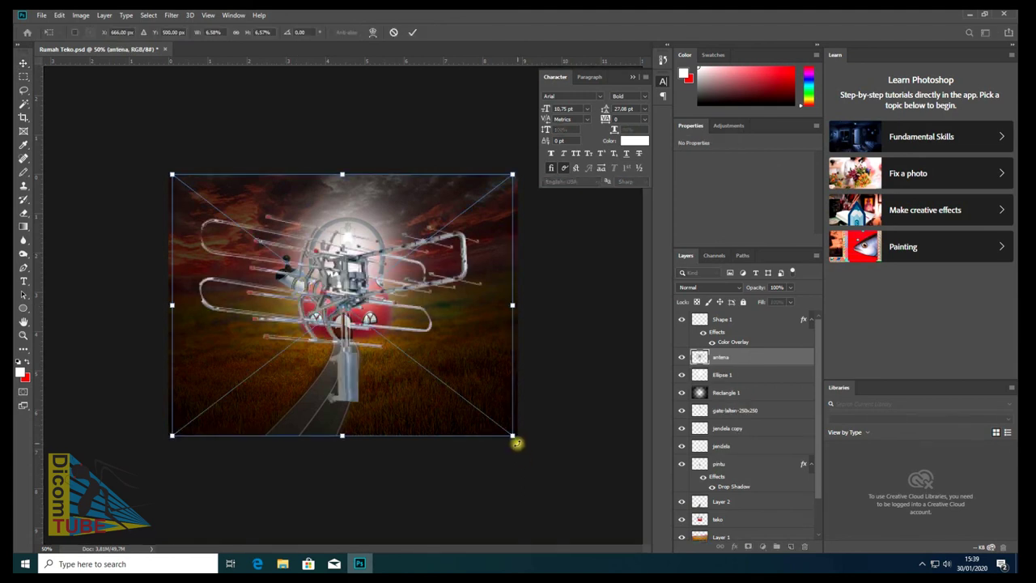
- Shrink the placed antena image and position it on the kettle's spout tip
key(Return)
mouse_move(516, 443)
mouse_down()
mouse_move(243, 230)
mouse_move(346, 294)
mouse_move(331, 307)
mouse_up()
scroll(243, 230, up, 2)
scroll(333, 311, up, 4)
scroll(332, 326, down, 2)
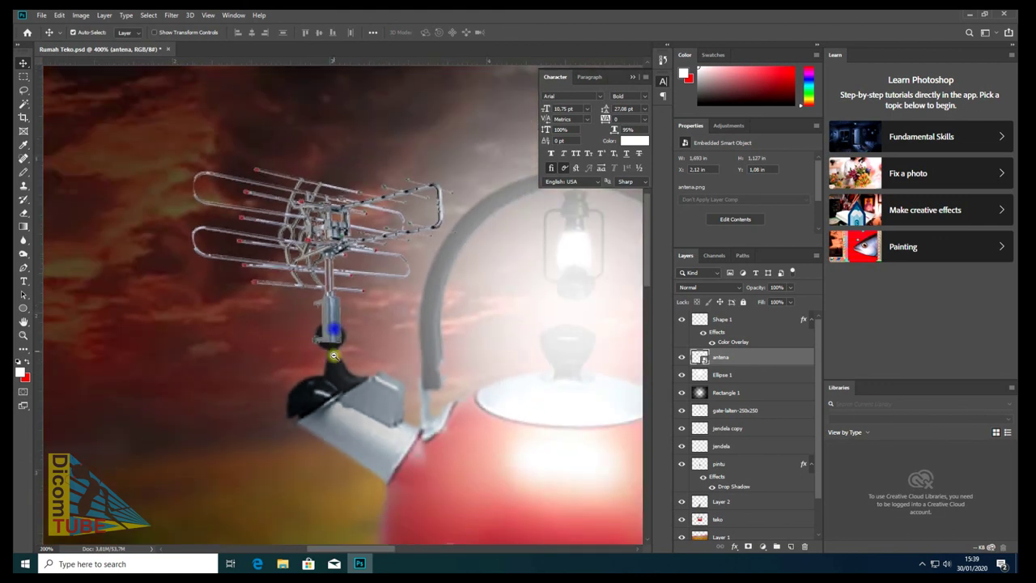
scroll(338, 352, down, 4)
scroll(340, 421, up, 1)
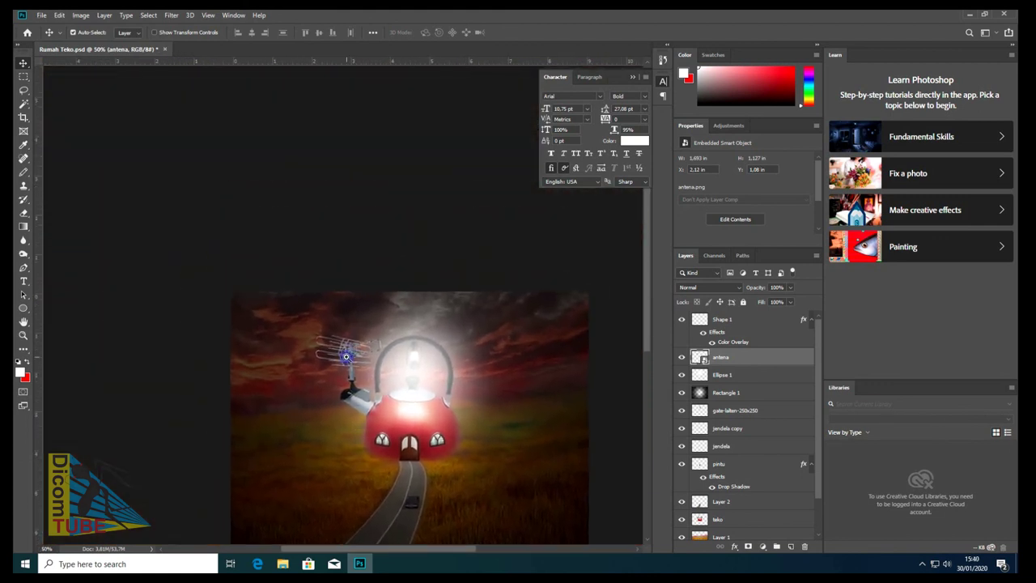
scroll(340, 421, up, 3)
mouse_move(313, 328)
mouse_down()
mouse_move(381, 466)
mouse_move(445, 542)
mouse_up()
mouse_move(227, 271)
mouse_down()
mouse_move(203, 320)
mouse_move(234, 335)
mouse_up()
scroll(227, 329, up, 1)
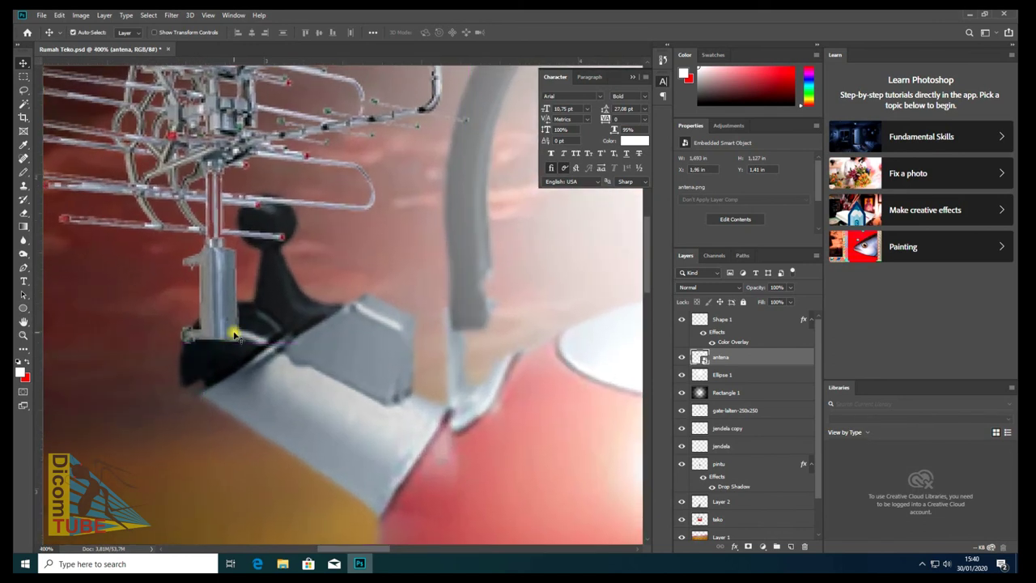
- Rasterize the antena layer and move it below Rectangle 1 in the Layers panel
key(e)
scroll(262, 311, down, 1)
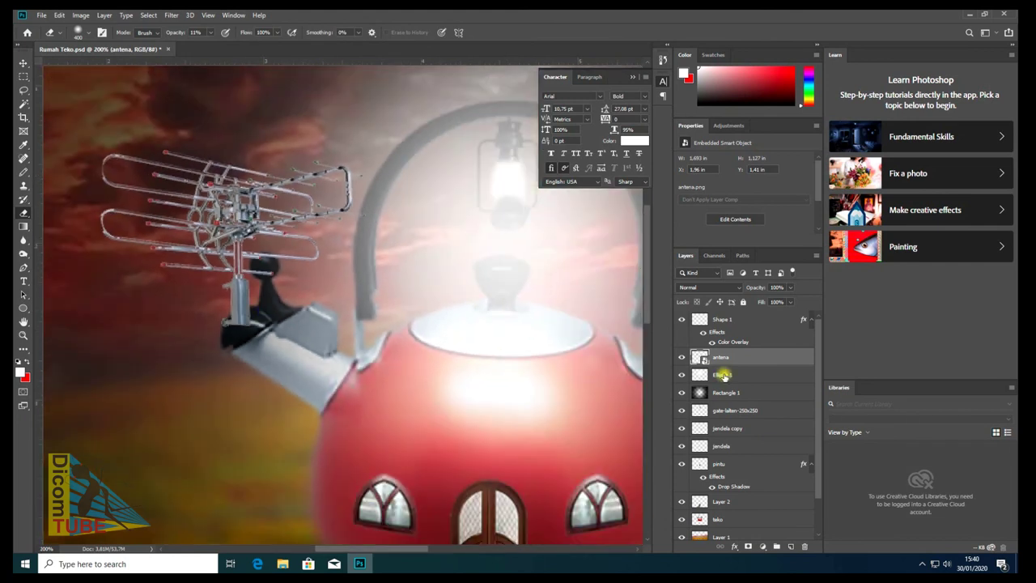
right_click(725, 357)
click(763, 296)
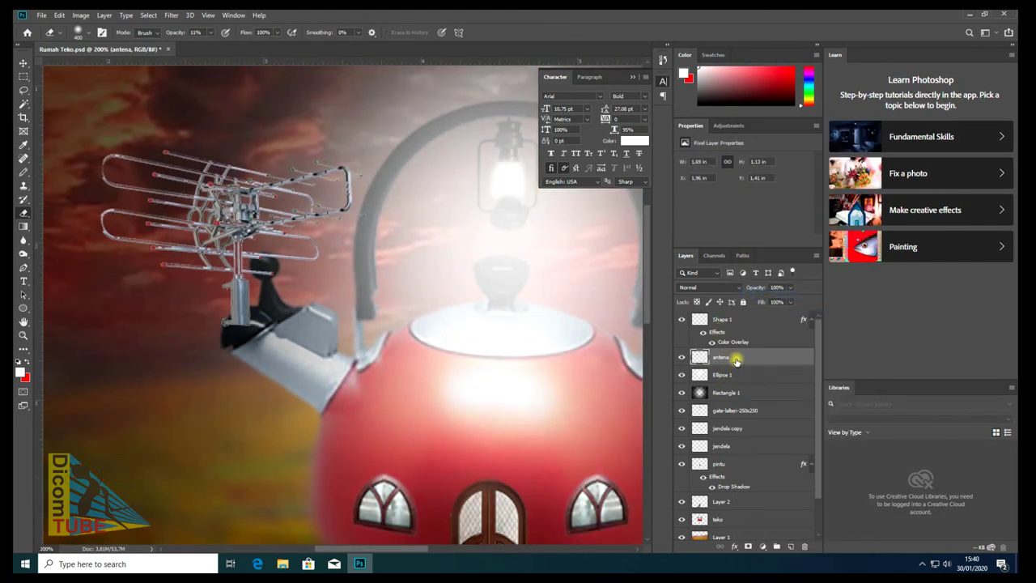
drag(735, 357, 738, 398)
scroll(323, 349, down, 3)
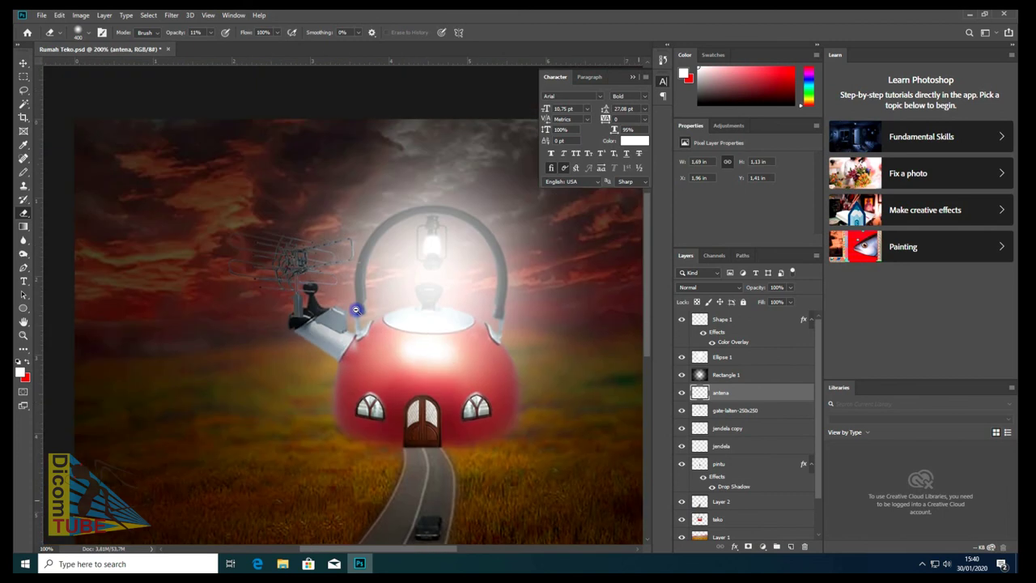
scroll(324, 350, down, 1)
scroll(314, 380, up, 5)
- Trim the antenna mast's base with a small eraser where it meets the spout
key(bracketleft)
key(bracketleft)
key(bracketleft)
key(bracketleft)
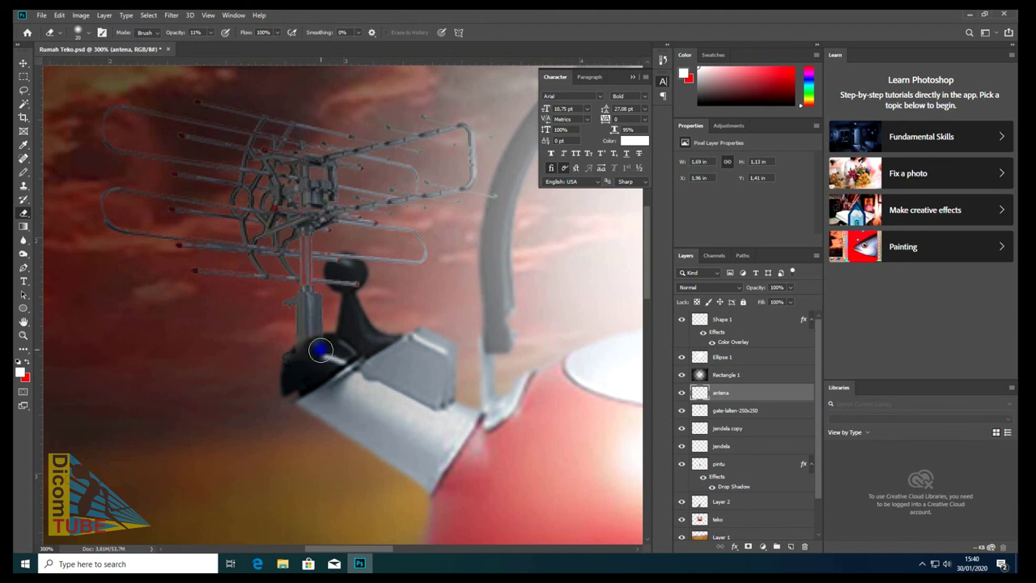
click(24, 63)
scroll(334, 254, down, 2)
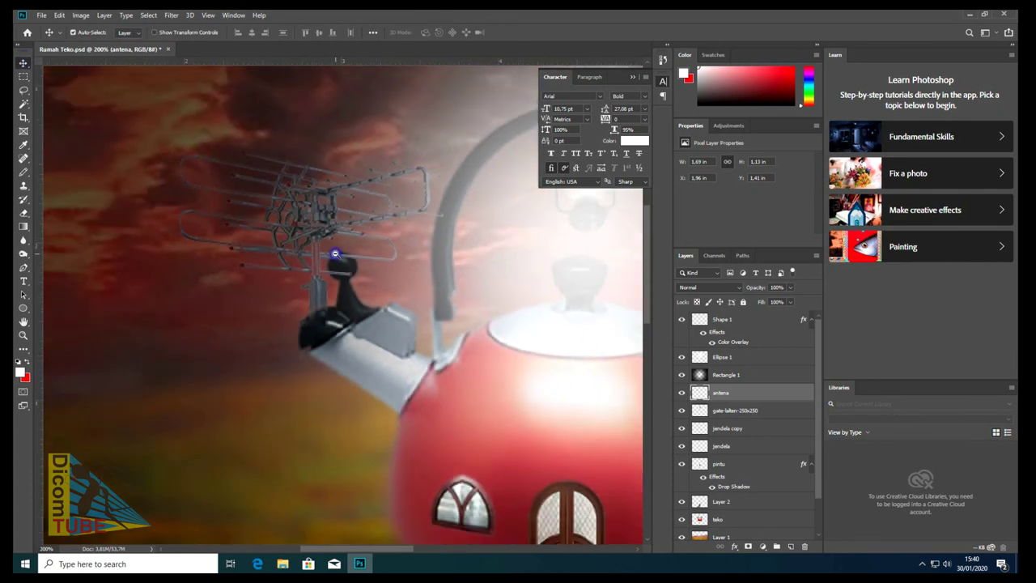
scroll(334, 255, down, 1)
scroll(334, 255, down, 1)
scroll(362, 339, up, 1)
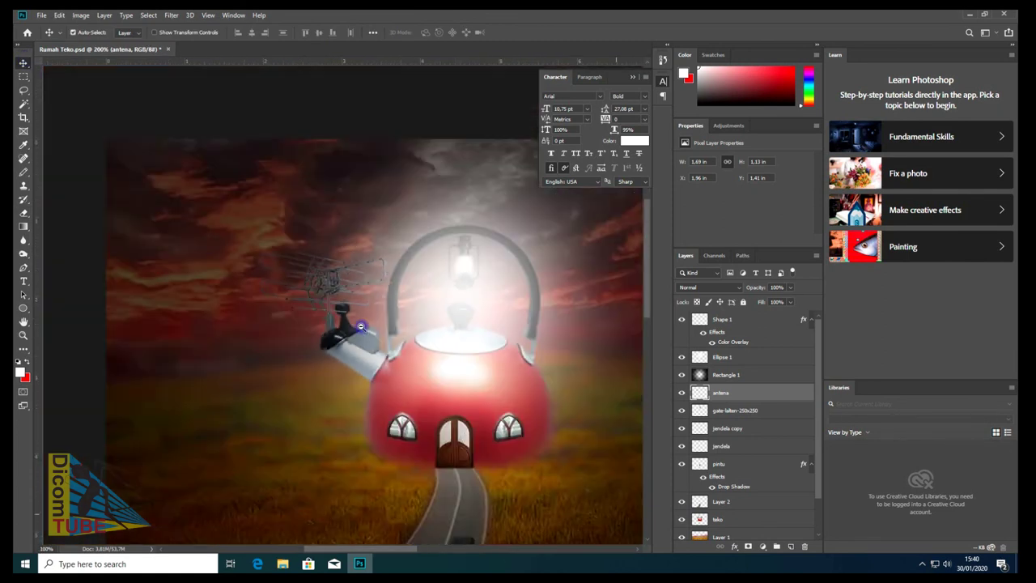
scroll(361, 327, down, 2)
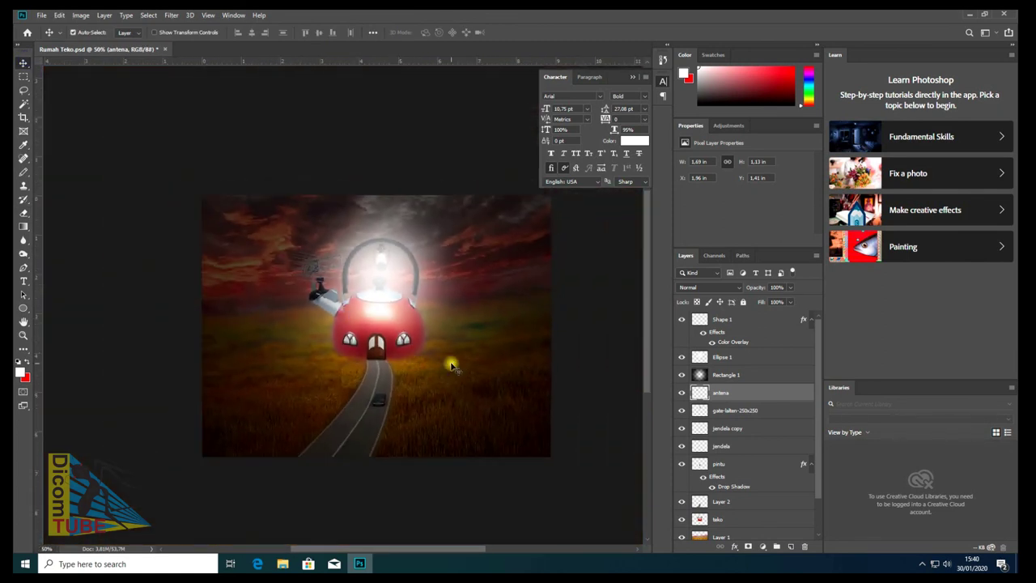